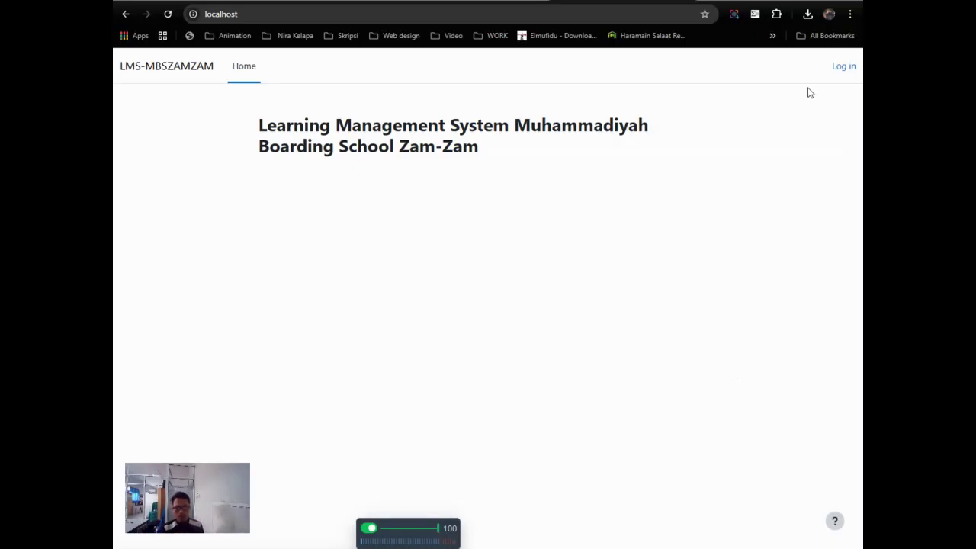
Step: Log in to Moodle as the administrator using the saved login, confirmed with the Windows PIN
{"action": "left_click", "coordinate": [846, 70]}
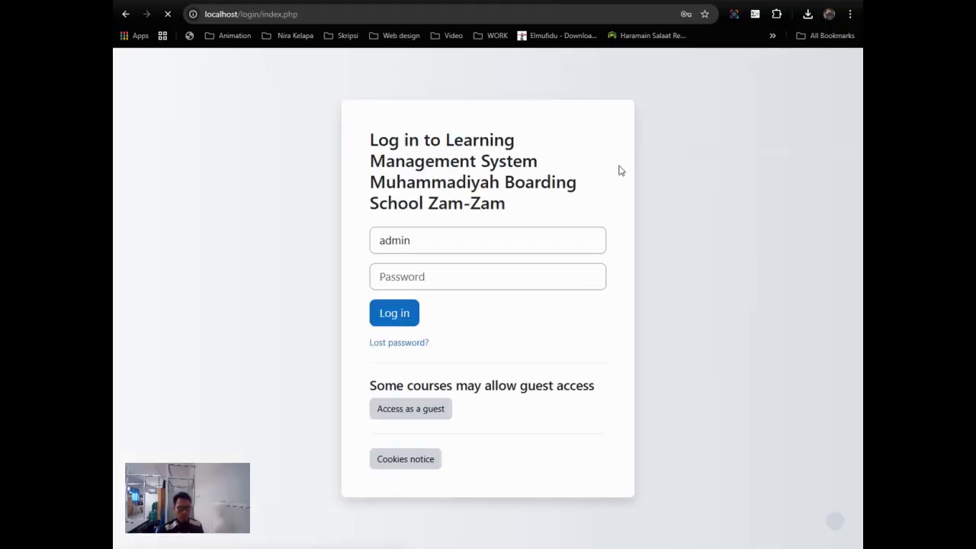
{"action": "left_click", "coordinate": [492, 235]}
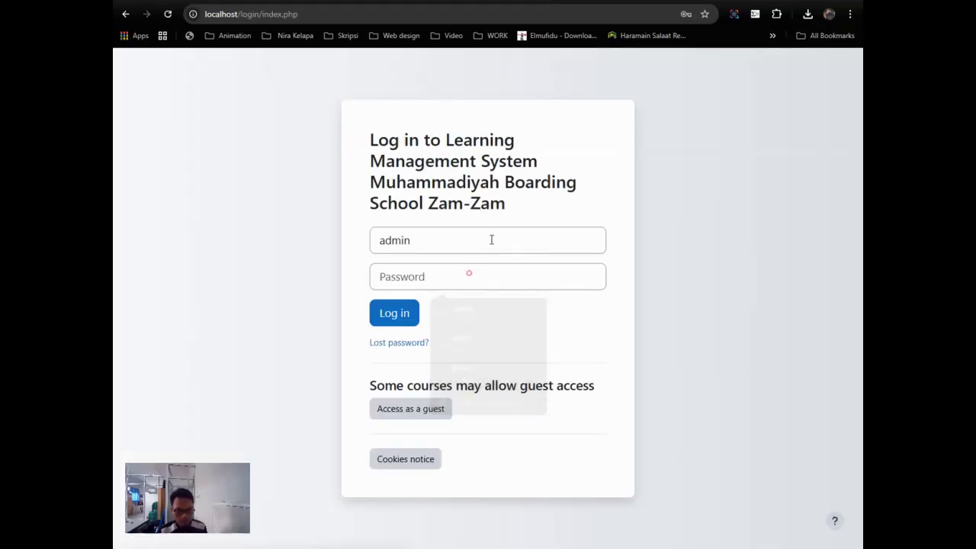
{"action": "left_click", "coordinate": [488, 279]}
{"action": "type", "text": "123456"}
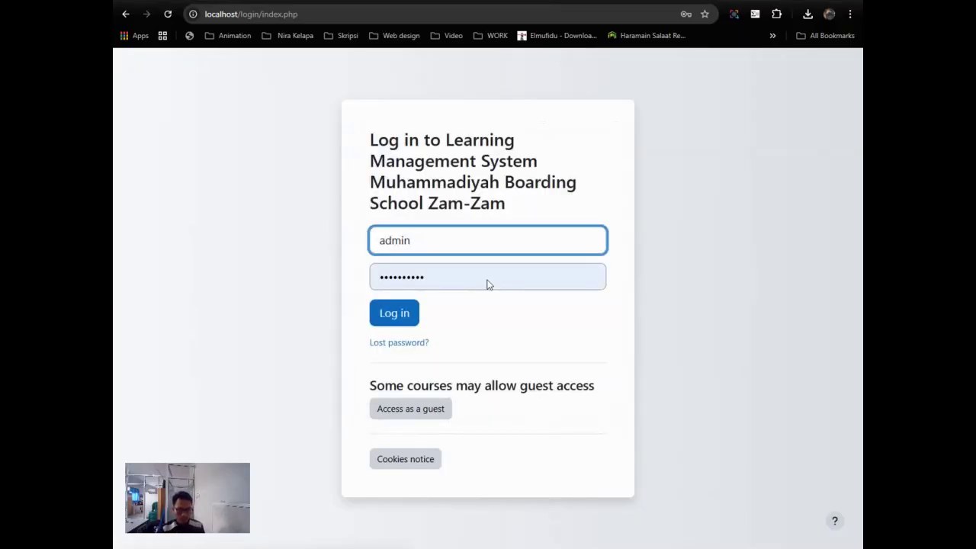
{"action": "left_click", "coordinate": [388, 316]}
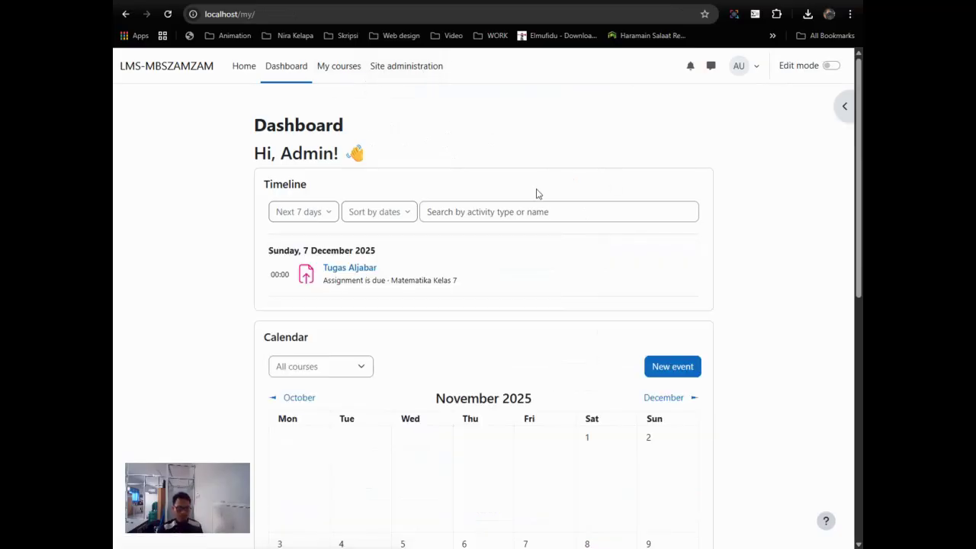
Step: Look over the site Home page, then return to the Dashboard
{"action": "scroll", "coordinate": [536, 194], "scroll_direction": "down", "scroll_amount": 4}
{"action": "scroll", "coordinate": [537, 196], "scroll_direction": "up", "scroll_amount": 4}
{"action": "left_click", "coordinate": [254, 67]}
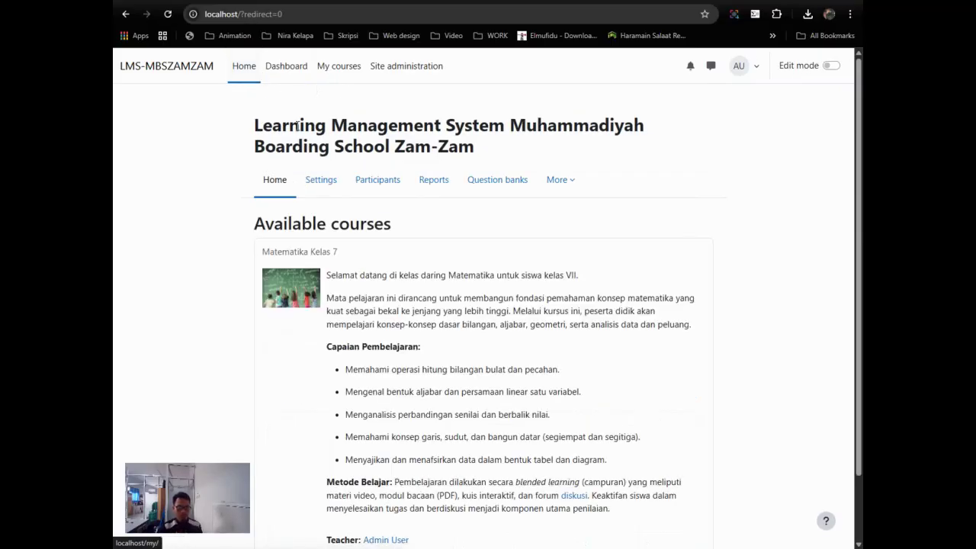
{"action": "scroll", "coordinate": [437, 231], "scroll_direction": "down", "scroll_amount": 2}
{"action": "scroll", "coordinate": [437, 231], "scroll_direction": "up", "scroll_amount": 2}
{"action": "scroll", "coordinate": [404, 343], "scroll_direction": "down", "scroll_amount": 1}
{"action": "scroll", "coordinate": [409, 338], "scroll_direction": "up", "scroll_amount": 1}
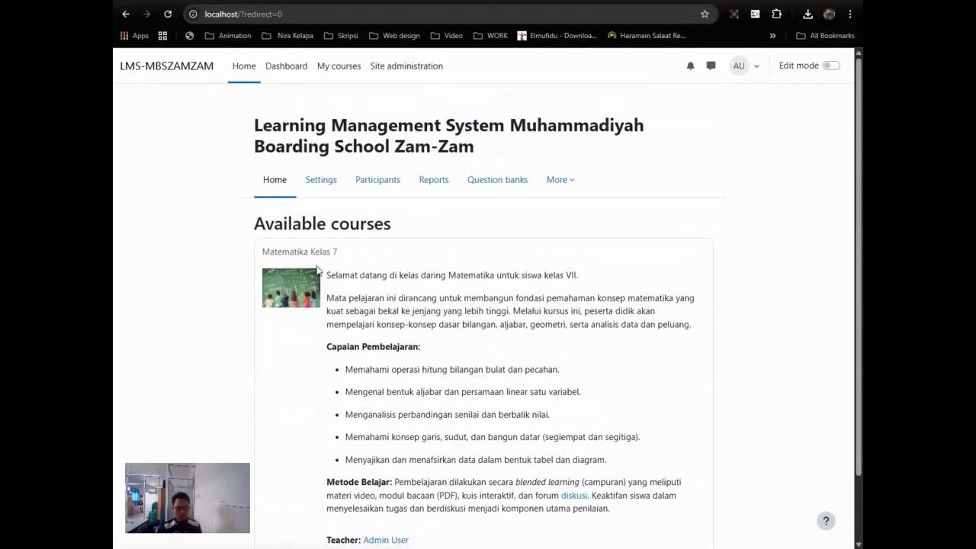
{"action": "left_click", "coordinate": [288, 72]}
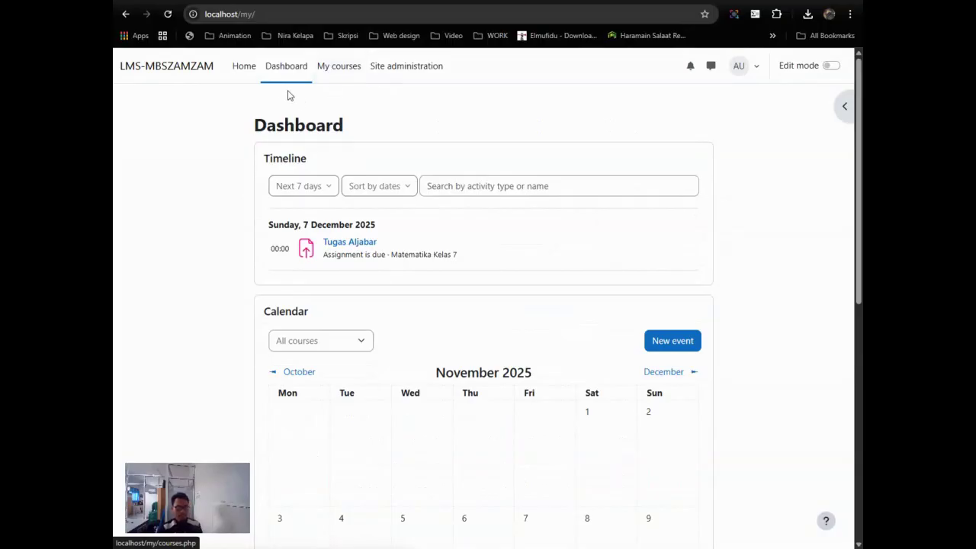
Step: Check My courses and the Site administration Courses links, ending back on My courses
{"action": "left_click", "coordinate": [339, 70]}
{"action": "left_click", "coordinate": [425, 70]}
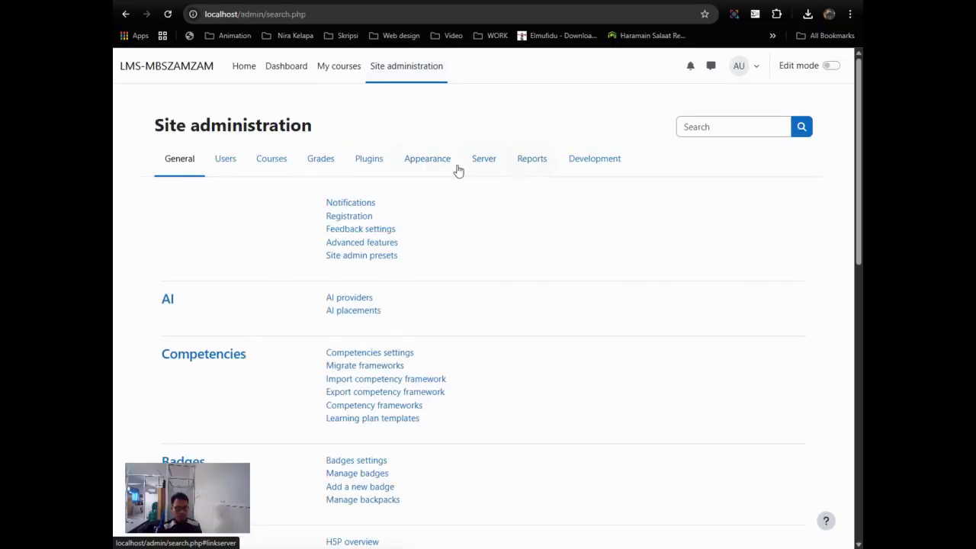
{"action": "left_click", "coordinate": [261, 166]}
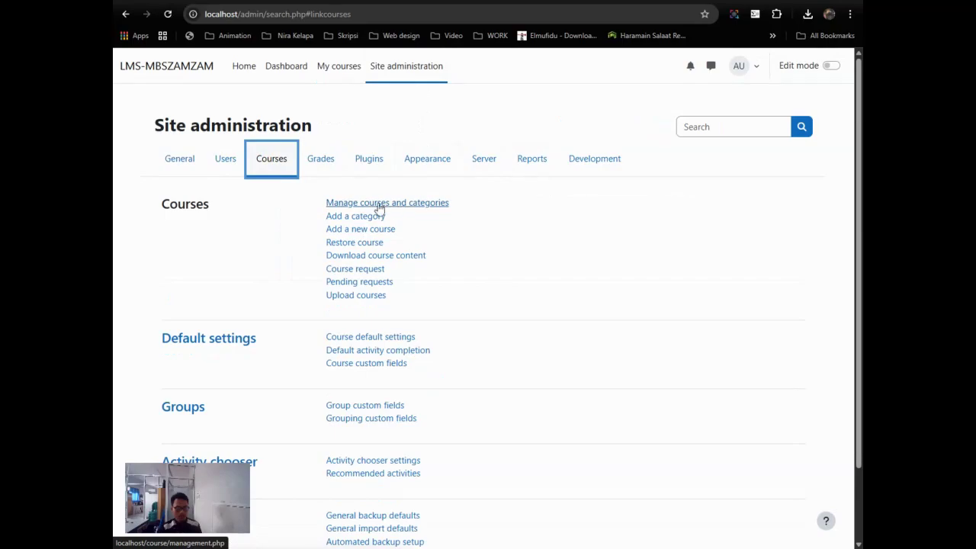
{"action": "left_click", "coordinate": [338, 68]}
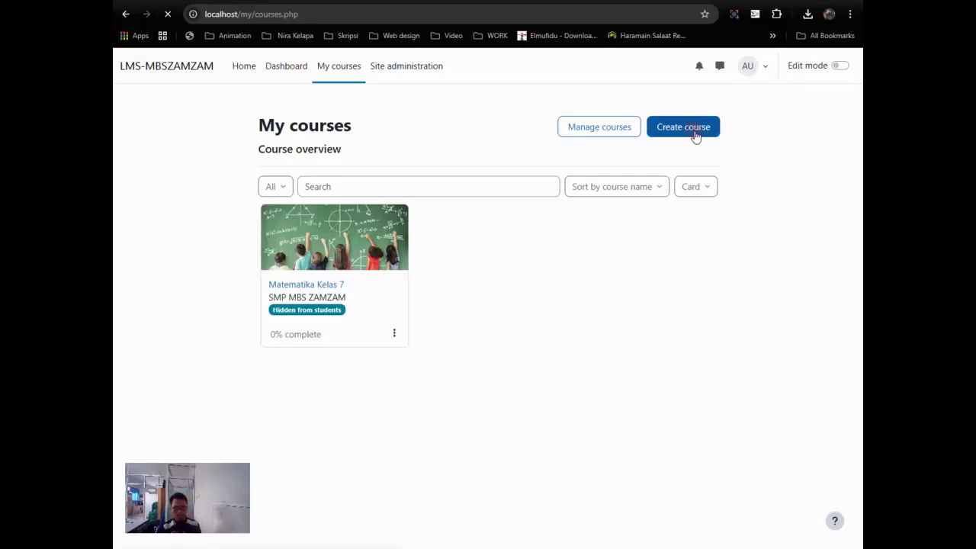
Step: Create a new course with full name Mathematics-7 and short name Math7
{"action": "left_click", "coordinate": [695, 136]}
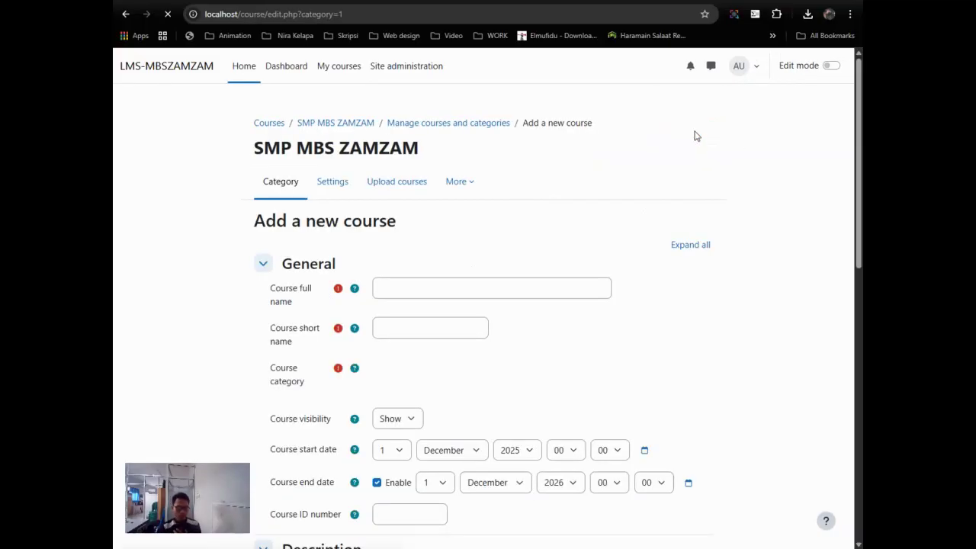
{"action": "left_click", "coordinate": [449, 285]}
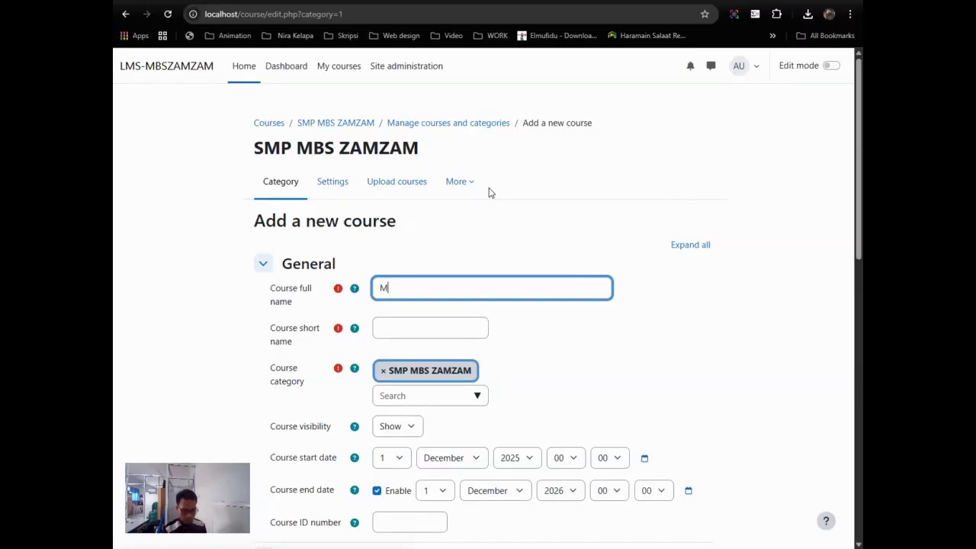
{"action": "type", "text": "thematics-"}
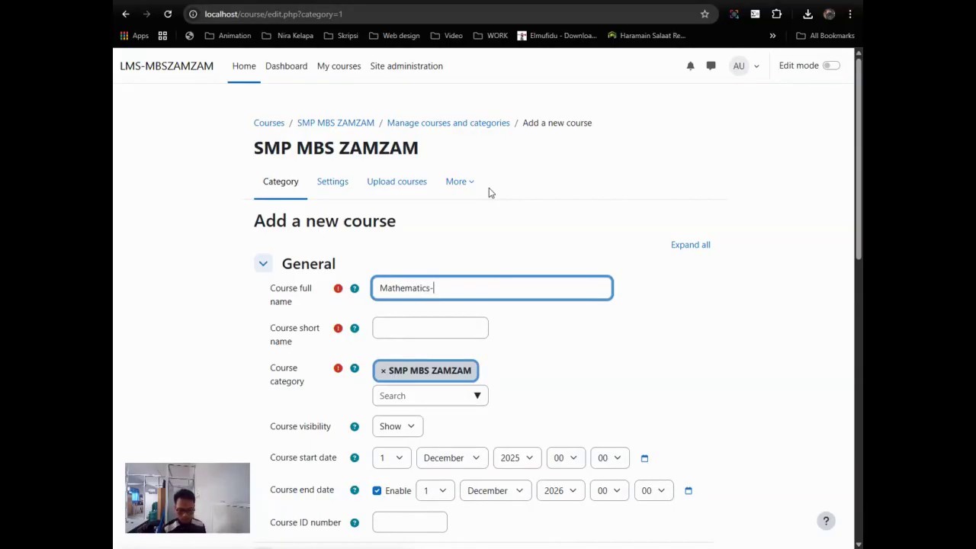
{"action": "left_click", "coordinate": [478, 325]}
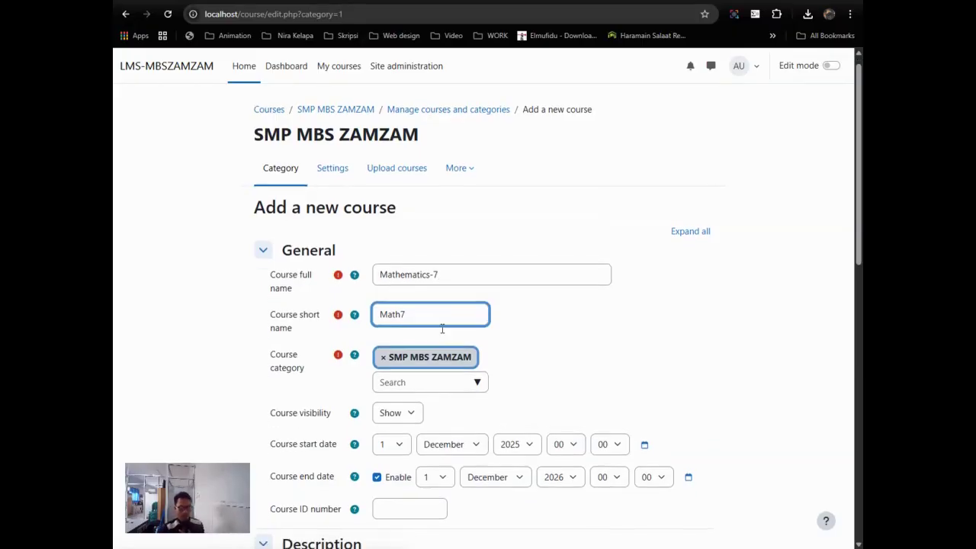
{"action": "scroll", "coordinate": [434, 320], "scroll_direction": "down", "scroll_amount": 2}
Step: Re-select SMP MBS ZAMZAM as the course category
{"action": "left_click", "coordinate": [419, 254]}
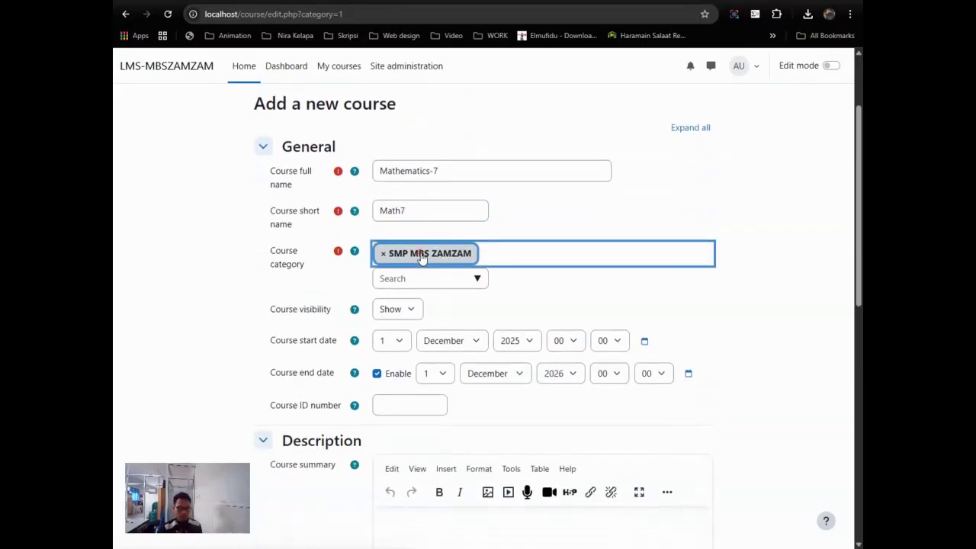
{"action": "left_click", "coordinate": [550, 298]}
{"action": "left_click", "coordinate": [421, 263]}
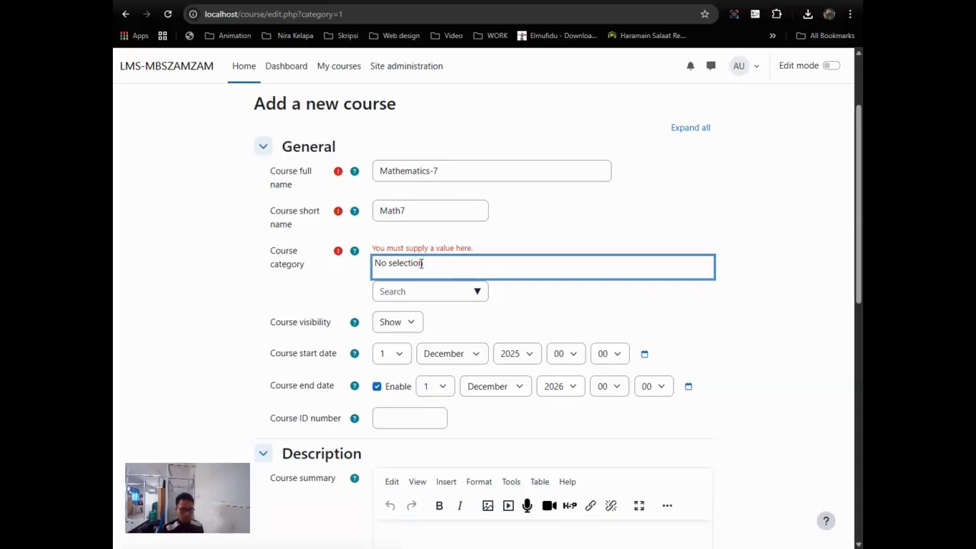
{"action": "left_click", "coordinate": [421, 291]}
{"action": "left_click", "coordinate": [478, 290]}
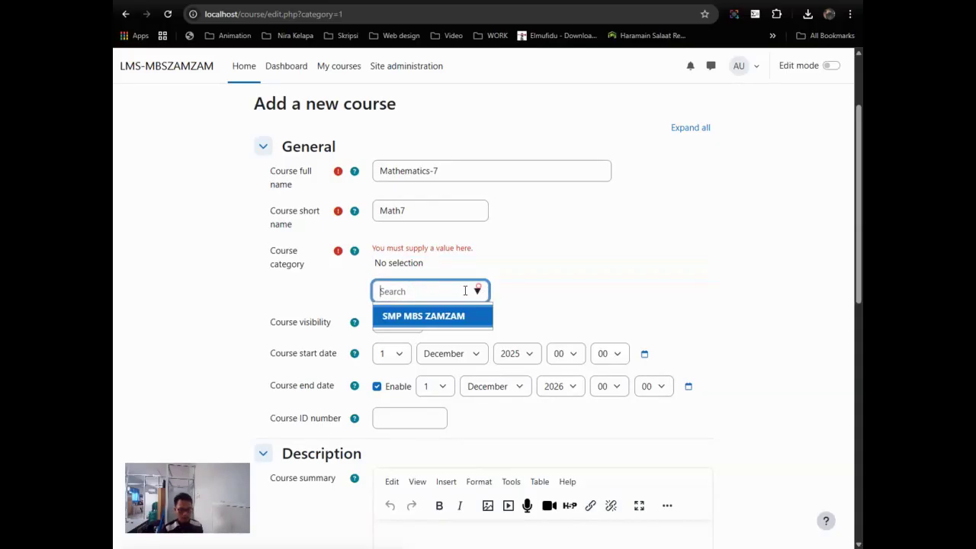
{"action": "left_click", "coordinate": [452, 323]}
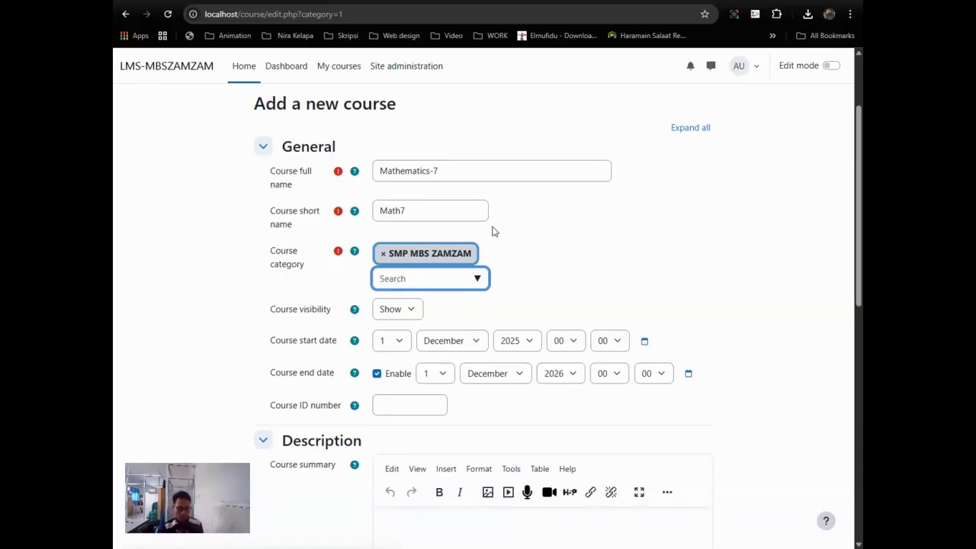
Step: Change the course end date month to July, making it 1 July 2026
{"action": "scroll", "coordinate": [492, 230], "scroll_direction": "down", "scroll_amount": 2}
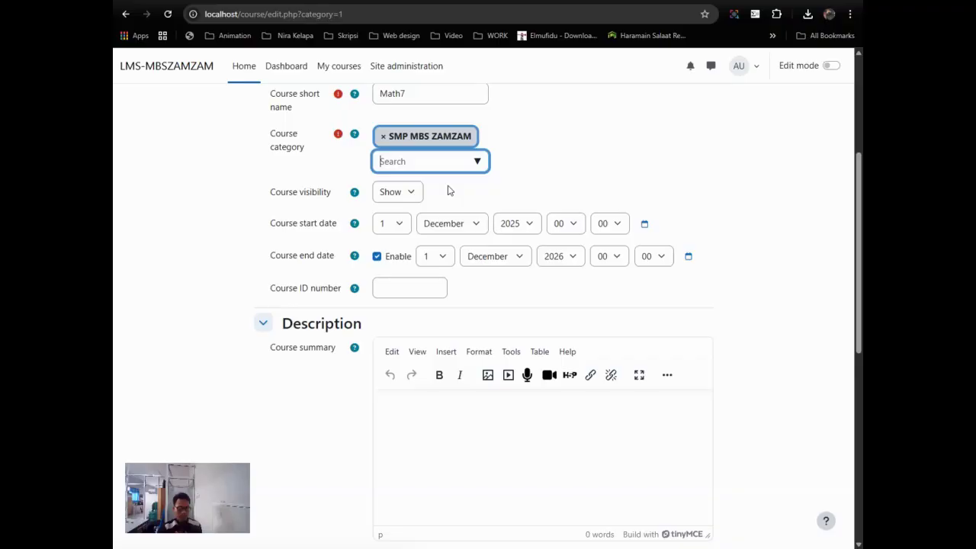
{"action": "scroll", "coordinate": [447, 190], "scroll_direction": "down", "scroll_amount": 1}
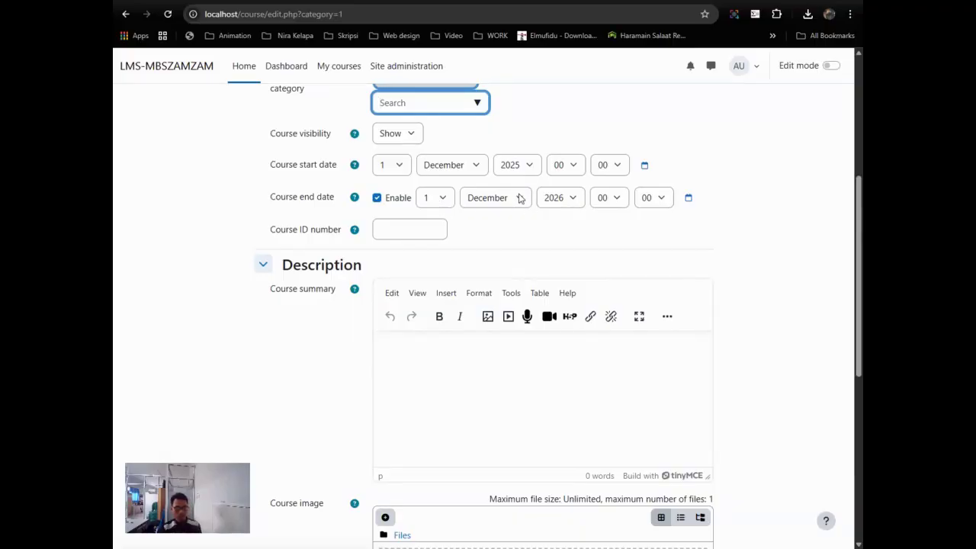
{"action": "left_click", "coordinate": [496, 200]}
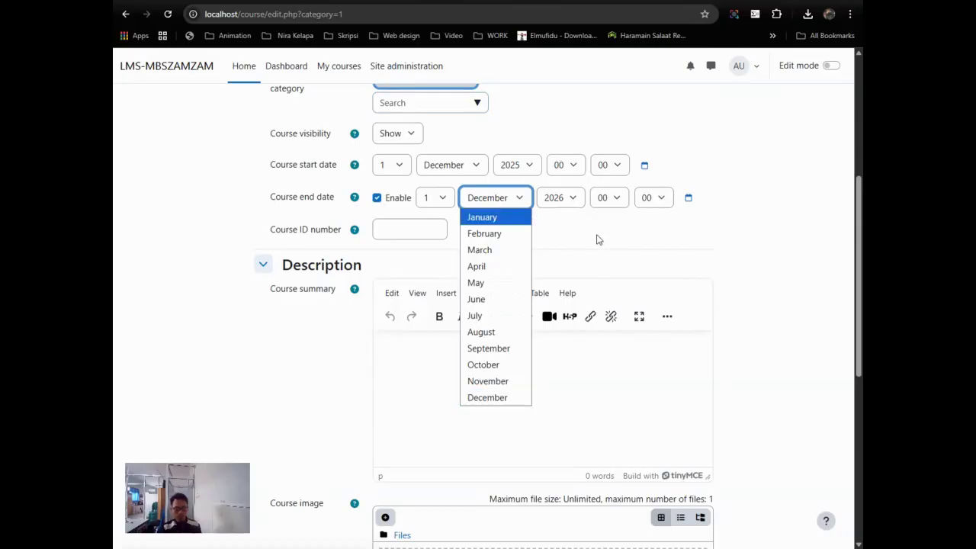
{"action": "left_click", "coordinate": [573, 228]}
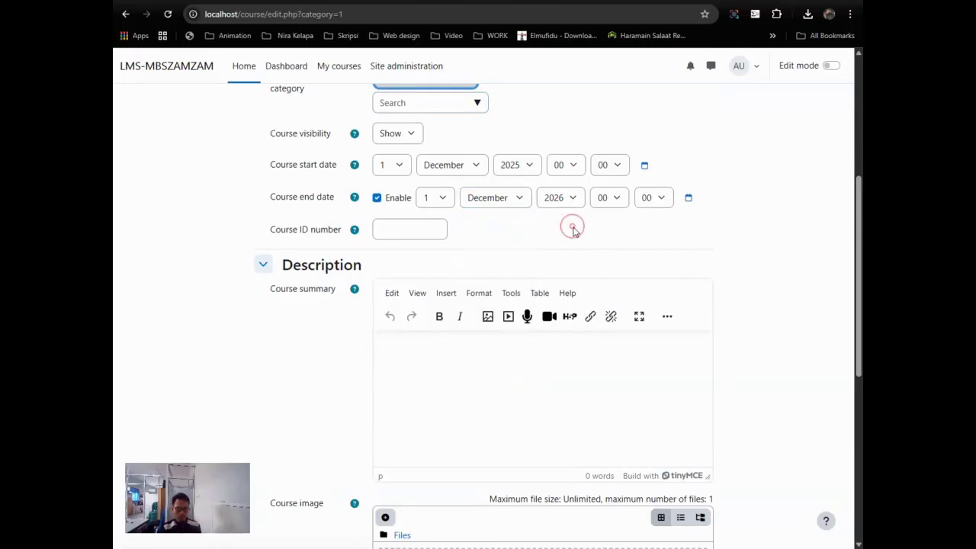
{"action": "left_click", "coordinate": [497, 200]}
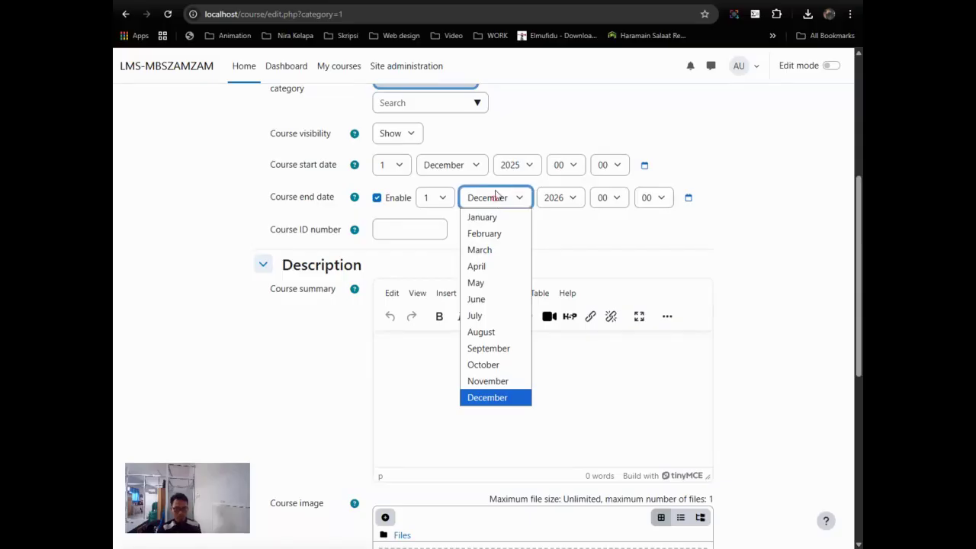
{"action": "left_click", "coordinate": [488, 315]}
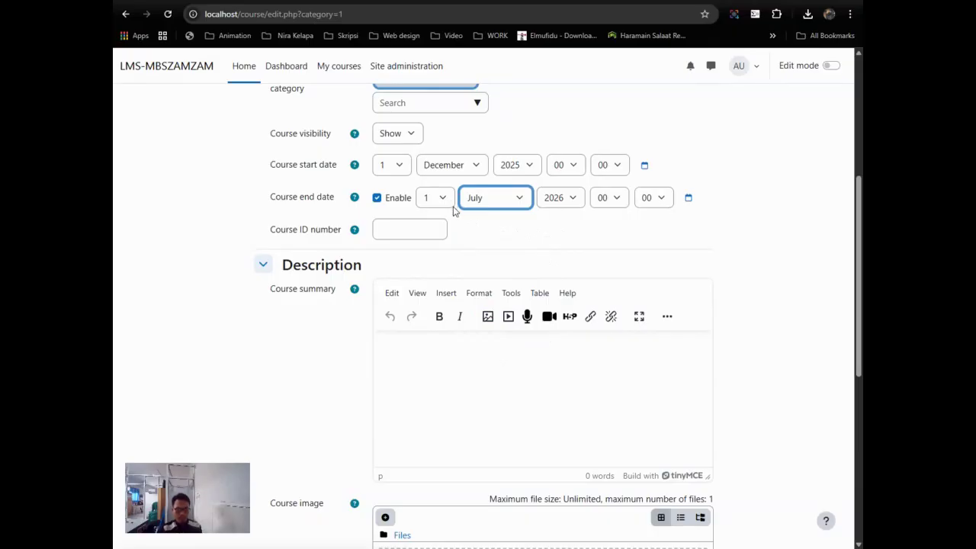
Step: Go to the empty course summary field and turn to Gemini to draft its text
{"action": "scroll", "coordinate": [423, 227], "scroll_direction": "down", "scroll_amount": 1}
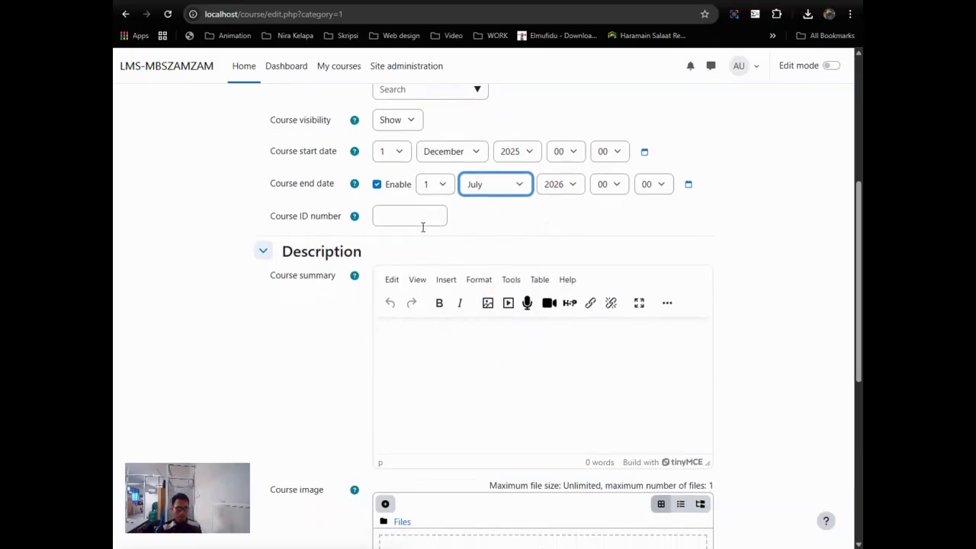
{"action": "left_click", "coordinate": [397, 172]}
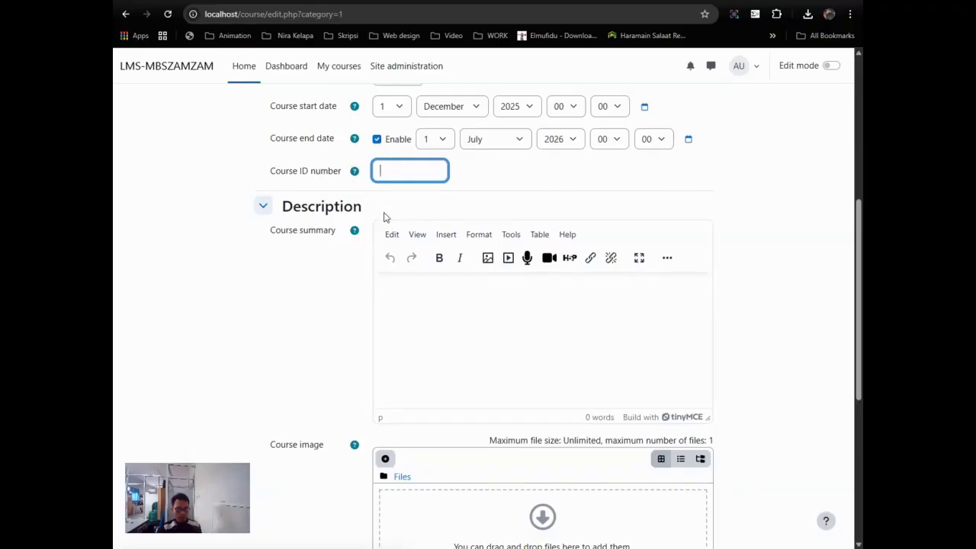
{"action": "scroll", "coordinate": [458, 287], "scroll_direction": "down", "scroll_amount": 1}
{"action": "left_click", "coordinate": [463, 260]}
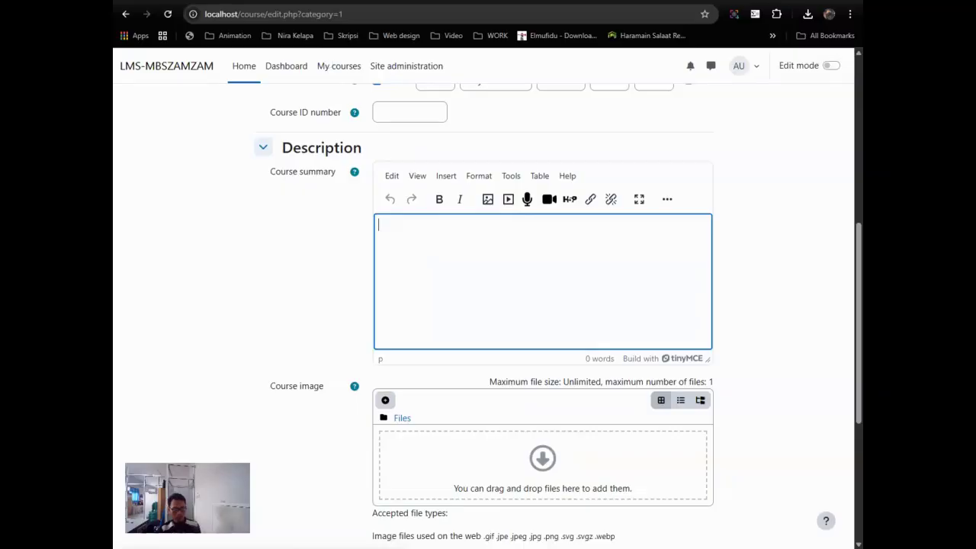
{"action": "key", "text": "ctrl+Tab"}
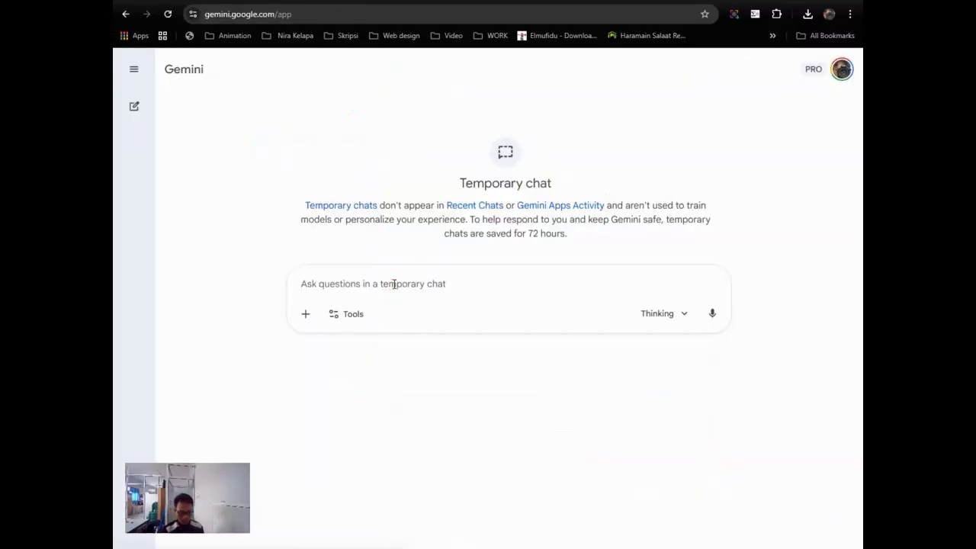
Step: Ask Gemini 'buat course summary moodle matematika kelas 7', correcting the 'modle' typo
{"action": "type", "text": "buat"}
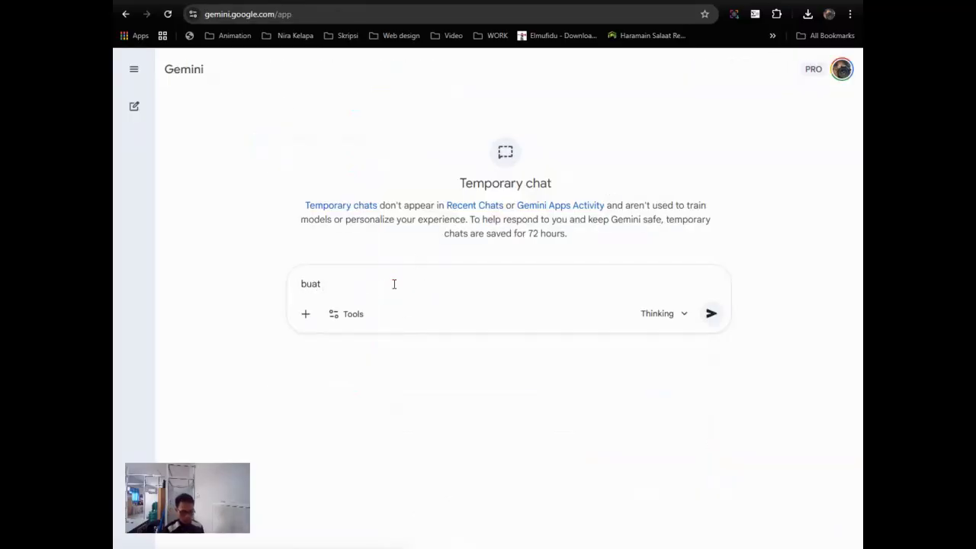
{"action": "type", "text": " course summar"}
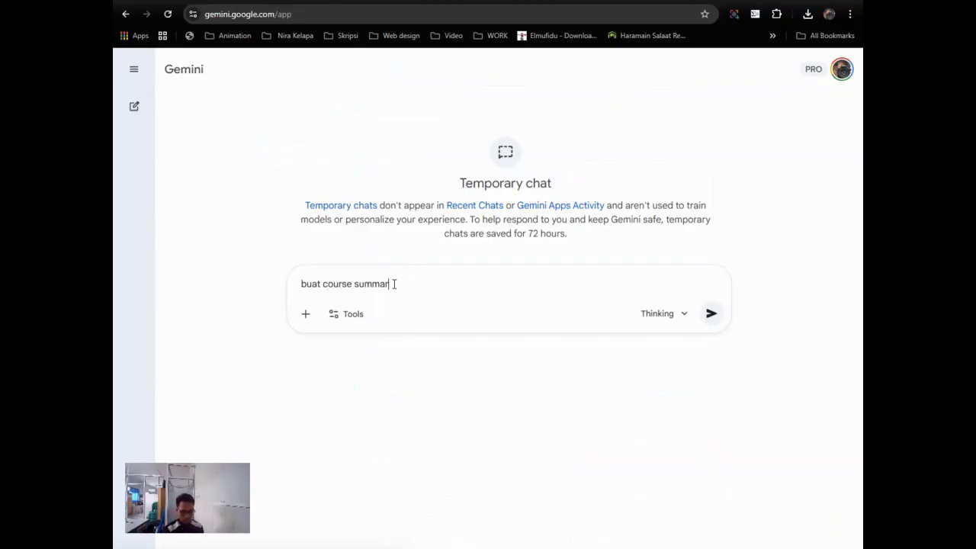
{"action": "type", "text": "y modle matematika ke"}
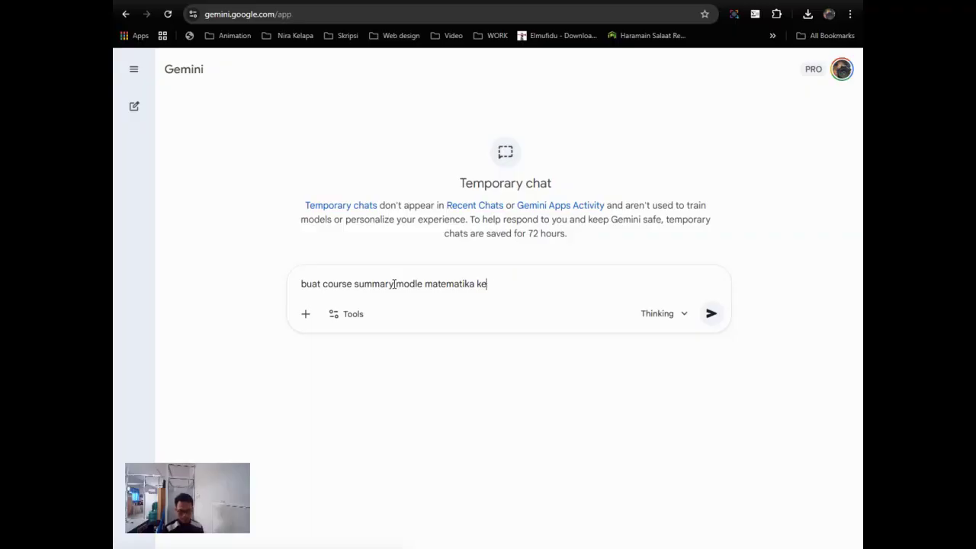
{"action": "type", "text": "as 7"}
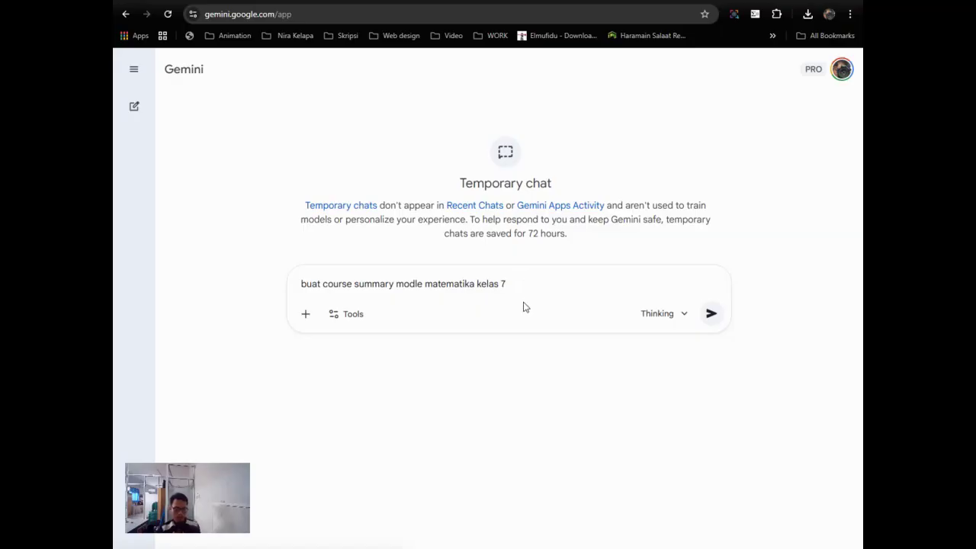
{"action": "left_click", "coordinate": [400, 283]}
{"action": "type", "text": "o"}
{"action": "left_click", "coordinate": [712, 313]}
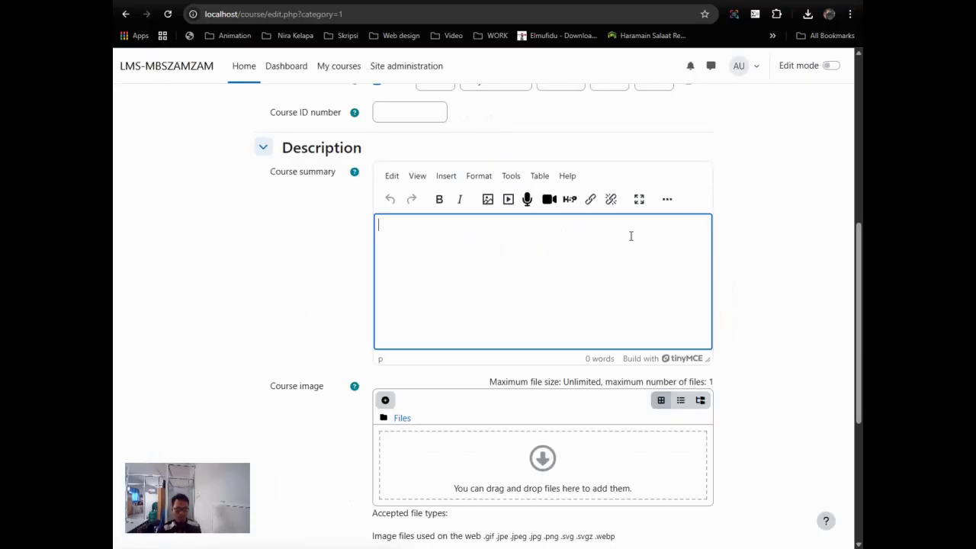
{"action": "scroll", "coordinate": [631, 235], "scroll_direction": "down", "scroll_amount": 3}
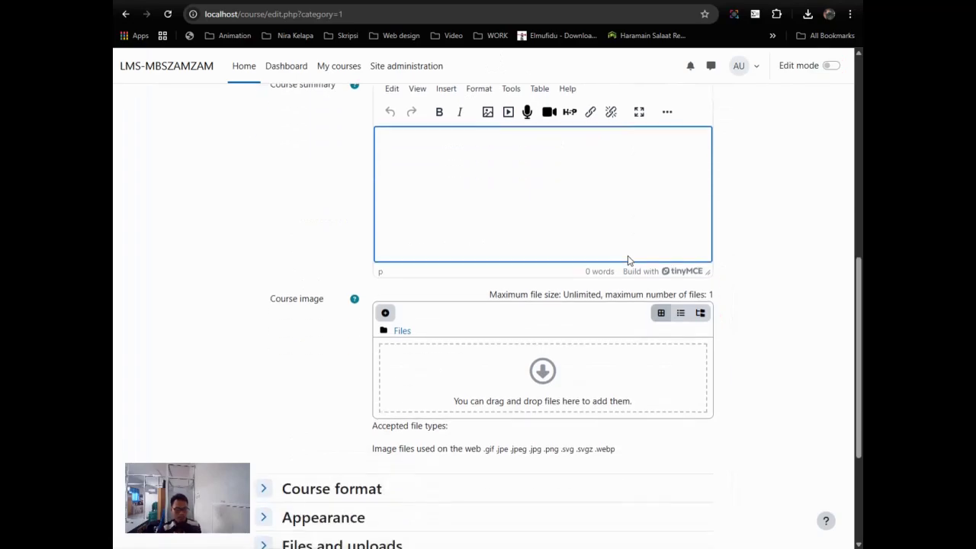
Step: Choose the mathematics cartoon logo JPG from the 10. Math Club folder as the course image
{"action": "left_click", "coordinate": [523, 348]}
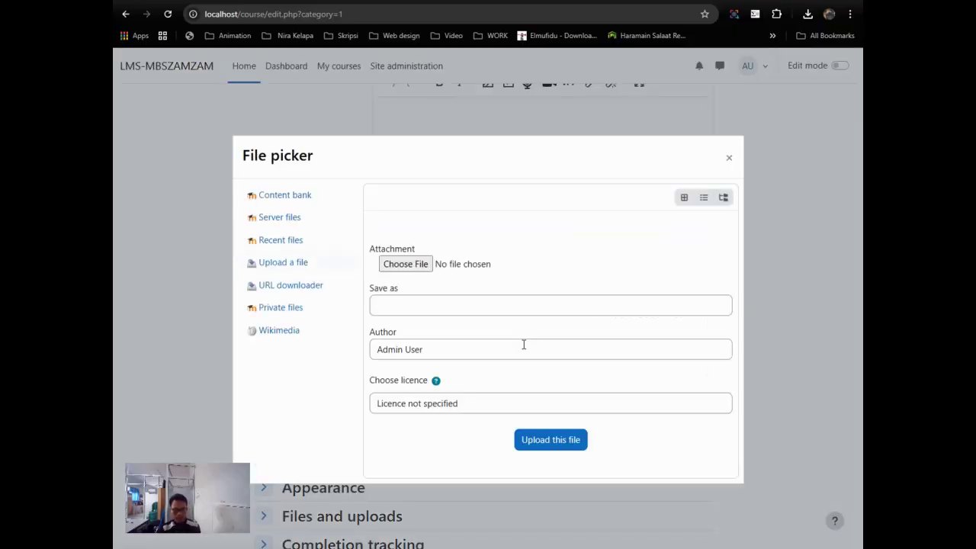
{"action": "left_click", "coordinate": [412, 268]}
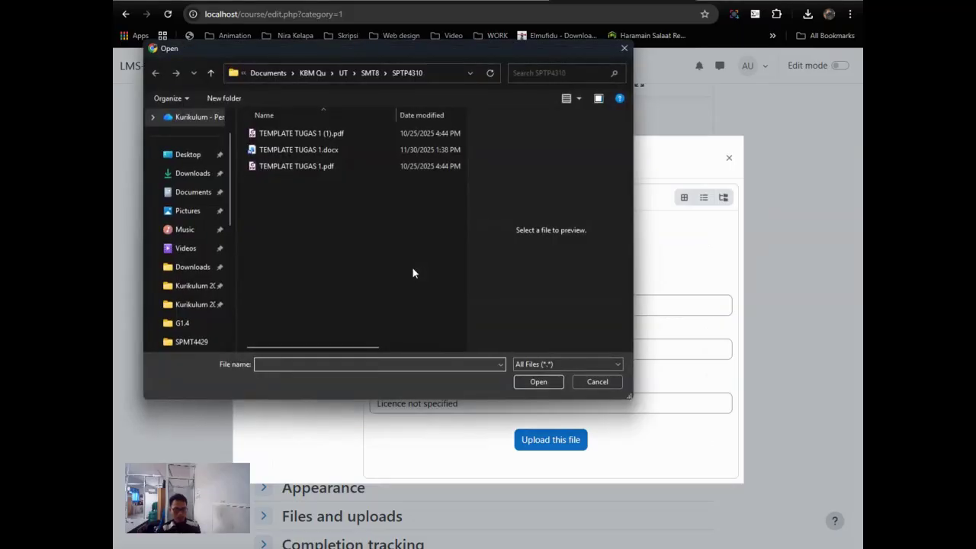
{"action": "left_click", "coordinate": [369, 74]}
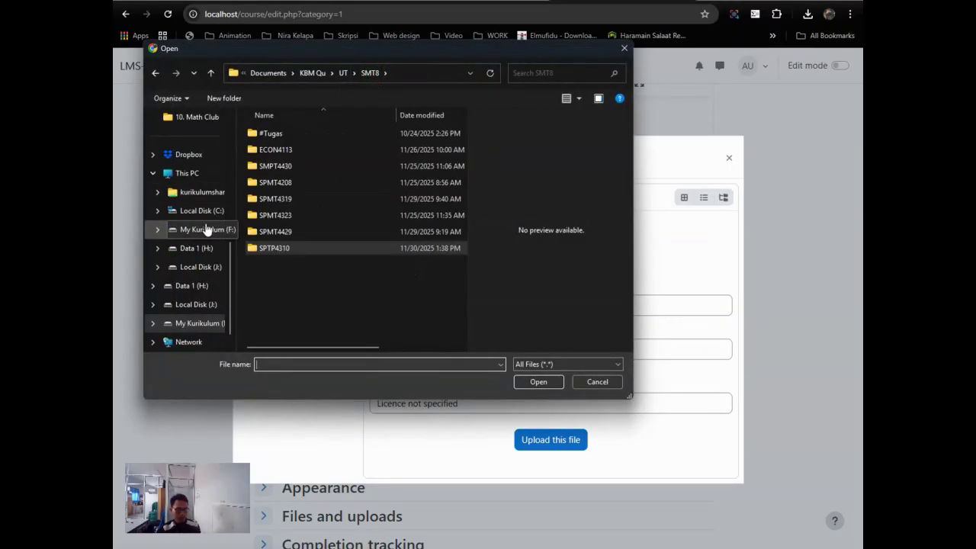
{"action": "left_click", "coordinate": [199, 174]}
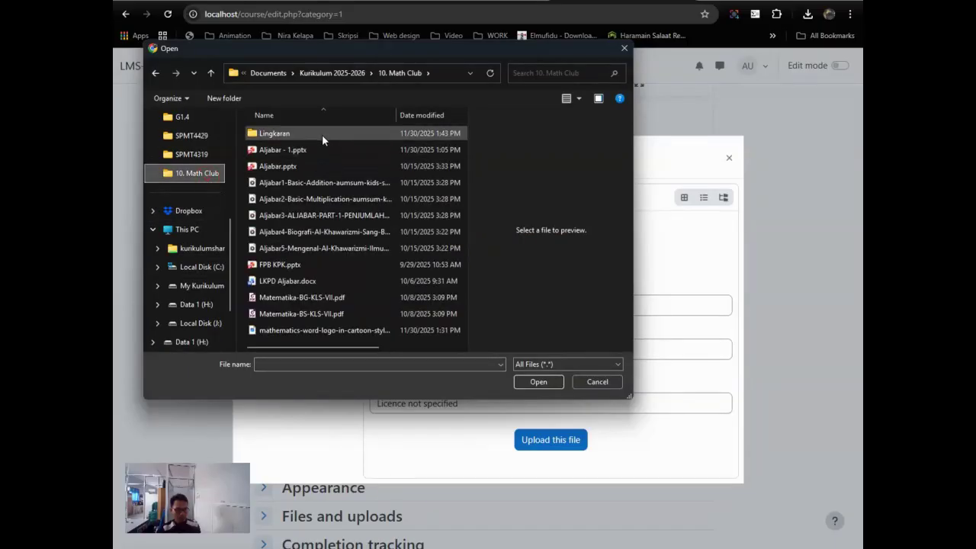
{"action": "scroll", "coordinate": [341, 176], "scroll_direction": "right", "scroll_amount": 3}
{"action": "scroll", "coordinate": [340, 177], "scroll_direction": "left", "scroll_amount": 3}
{"action": "left_click", "coordinate": [330, 332]}
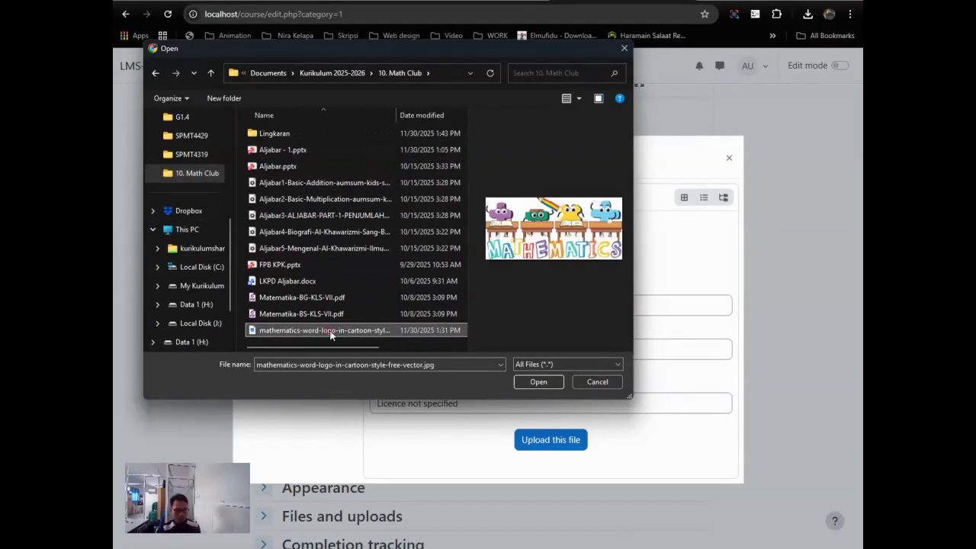
{"action": "left_click", "coordinate": [538, 381]}
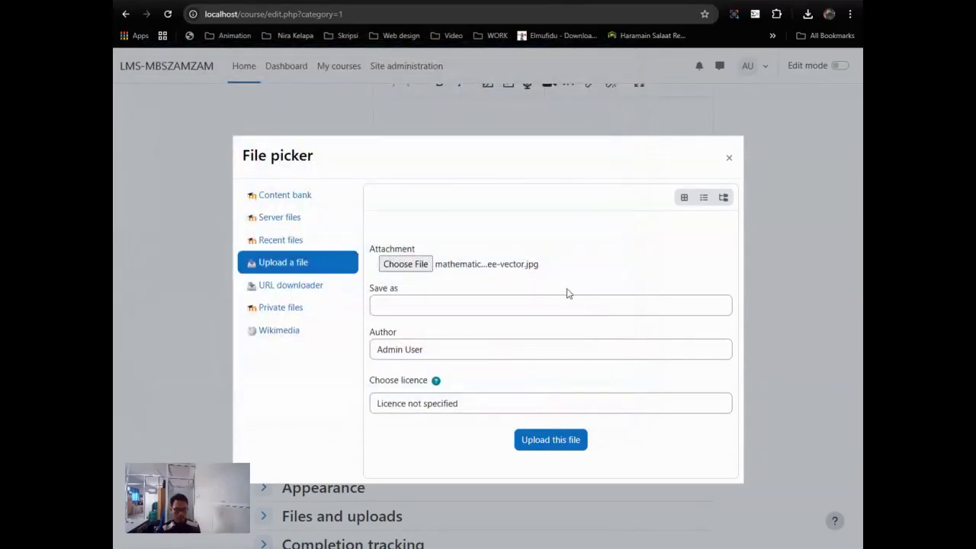
Step: Name the image 'banner math7' and upload it
{"action": "left_click", "coordinate": [429, 307]}
{"action": "type", "text": "banner math7"}
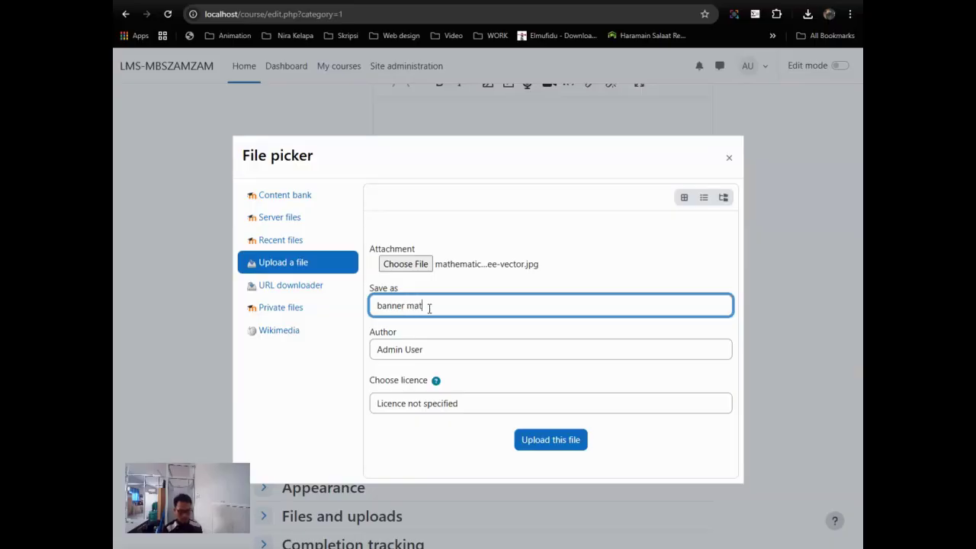
{"action": "left_click", "coordinate": [534, 442]}
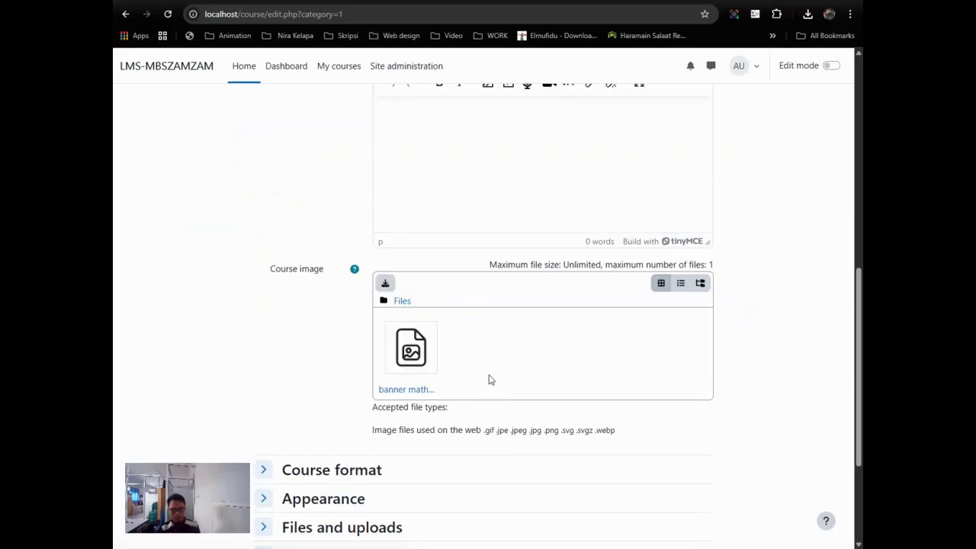
{"action": "scroll", "coordinate": [477, 333], "scroll_direction": "up", "scroll_amount": 1}
{"action": "scroll", "coordinate": [480, 345], "scroll_direction": "down", "scroll_amount": 2}
Step: Read through Gemini's drafted course summary options, Opsi 1 and Opsi 2
{"action": "scroll", "coordinate": [481, 347], "scroll_direction": "down", "scroll_amount": 2}
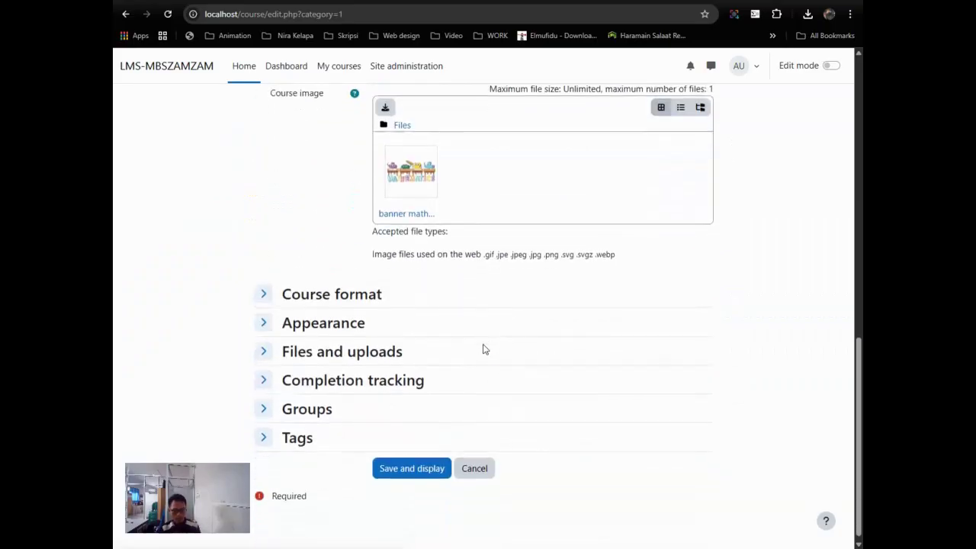
{"action": "scroll", "coordinate": [482, 320], "scroll_direction": "up", "scroll_amount": 3}
{"action": "left_click", "coordinate": [479, 225]}
{"action": "key", "text": "ctrl+Tab"}
{"action": "scroll", "coordinate": [466, 245], "scroll_direction": "down", "scroll_amount": 4}
{"action": "scroll", "coordinate": [466, 246], "scroll_direction": "up", "scroll_amount": 3}
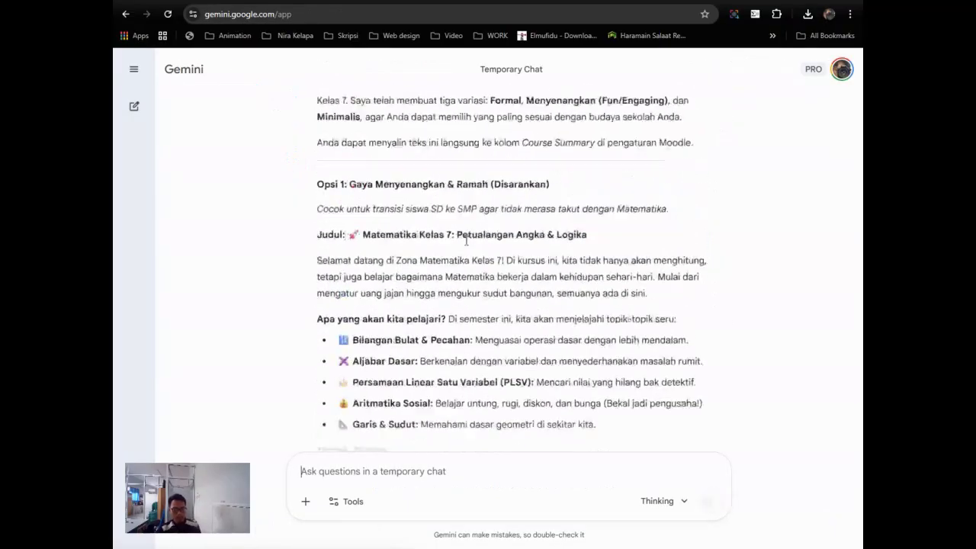
{"action": "scroll", "coordinate": [465, 246], "scroll_direction": "down", "scroll_amount": 2}
{"action": "scroll", "coordinate": [466, 244], "scroll_direction": "down", "scroll_amount": 4}
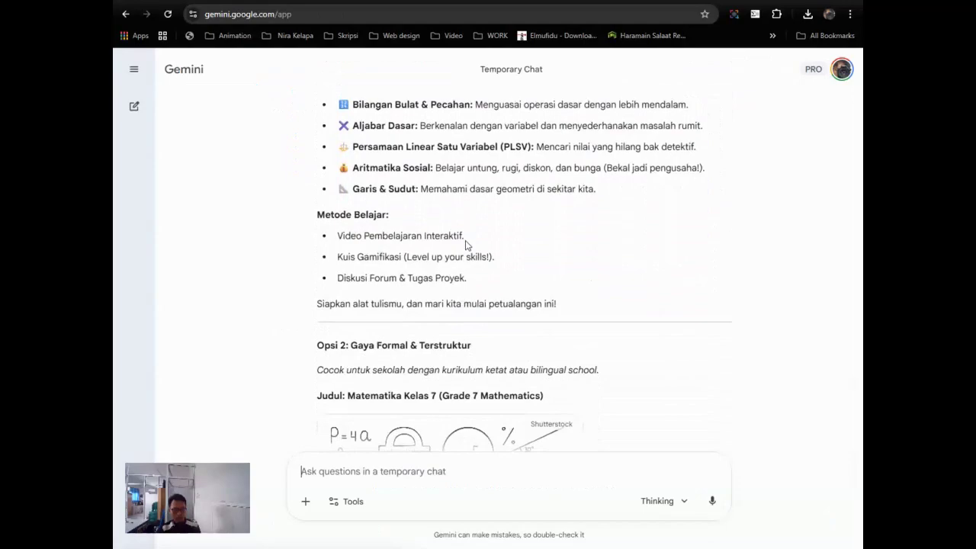
{"action": "scroll", "coordinate": [465, 245], "scroll_direction": "down", "scroll_amount": 4}
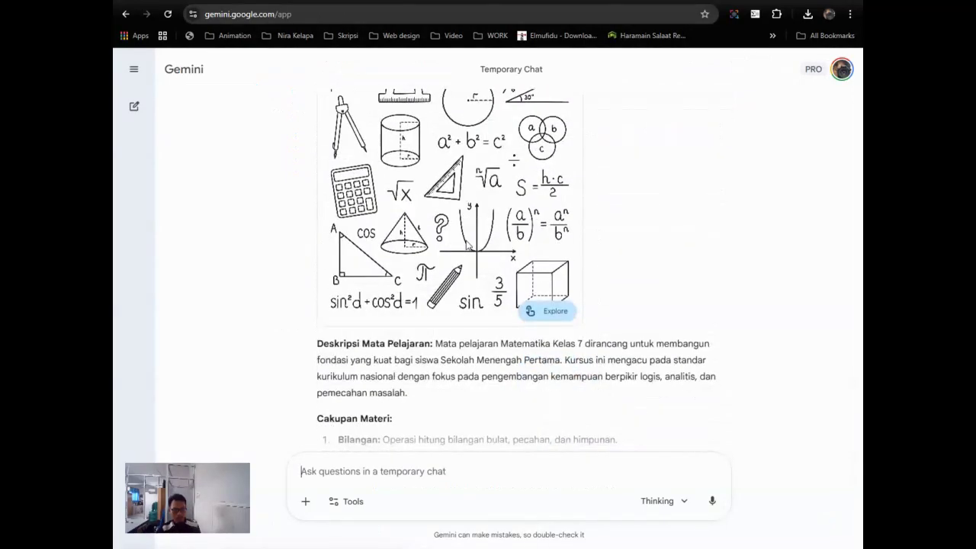
{"action": "scroll", "coordinate": [466, 241], "scroll_direction": "down", "scroll_amount": 3}
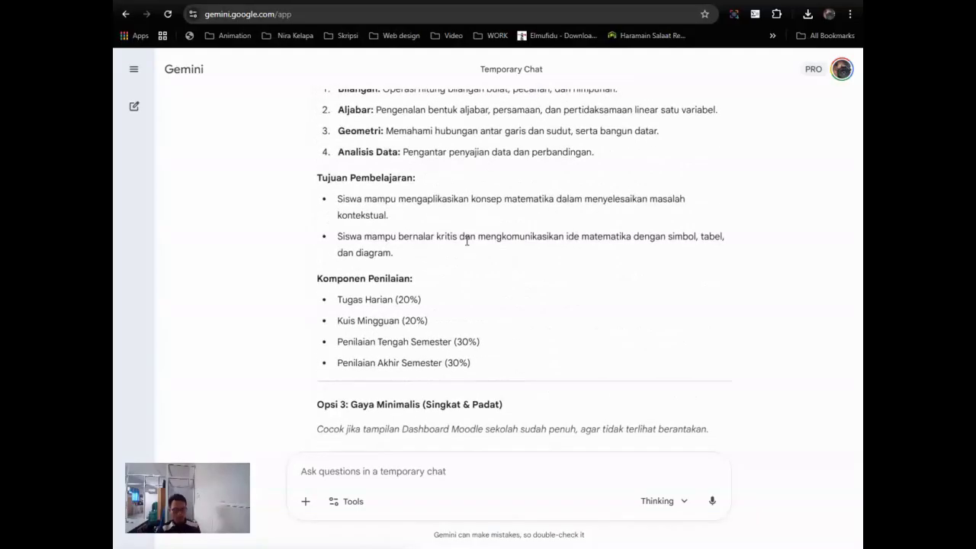
{"action": "scroll", "coordinate": [467, 243], "scroll_direction": "up", "scroll_amount": 4}
{"action": "scroll", "coordinate": [467, 245], "scroll_direction": "up", "scroll_amount": 8}
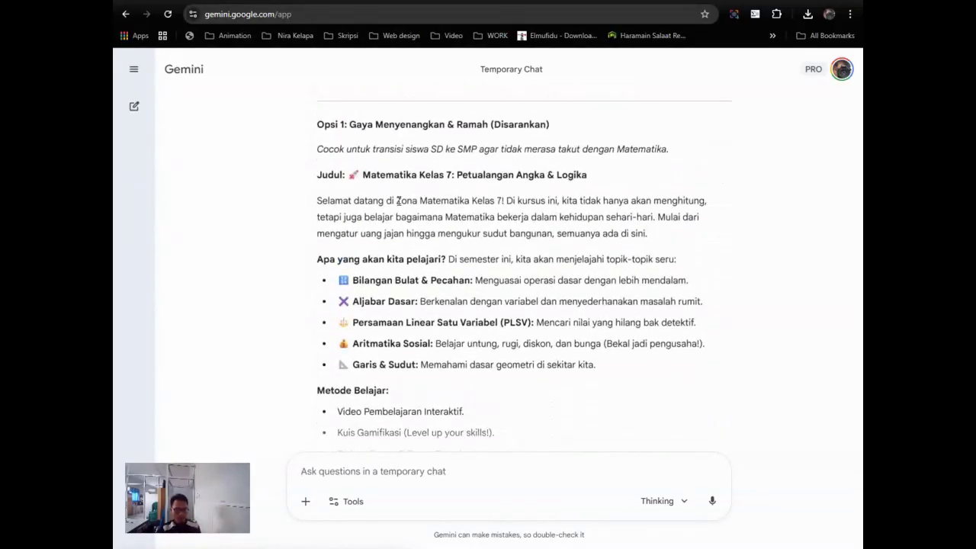
Step: Select the Opsi 1 text from 'Selamat datang' through 'di sekitar kita.'
{"action": "left_click_drag", "start_coordinate": [318, 200], "coordinate": [474, 280]}
{"action": "left_click", "coordinate": [364, 179]}
{"action": "left_click_drag", "start_coordinate": [318, 200], "coordinate": [557, 473]}
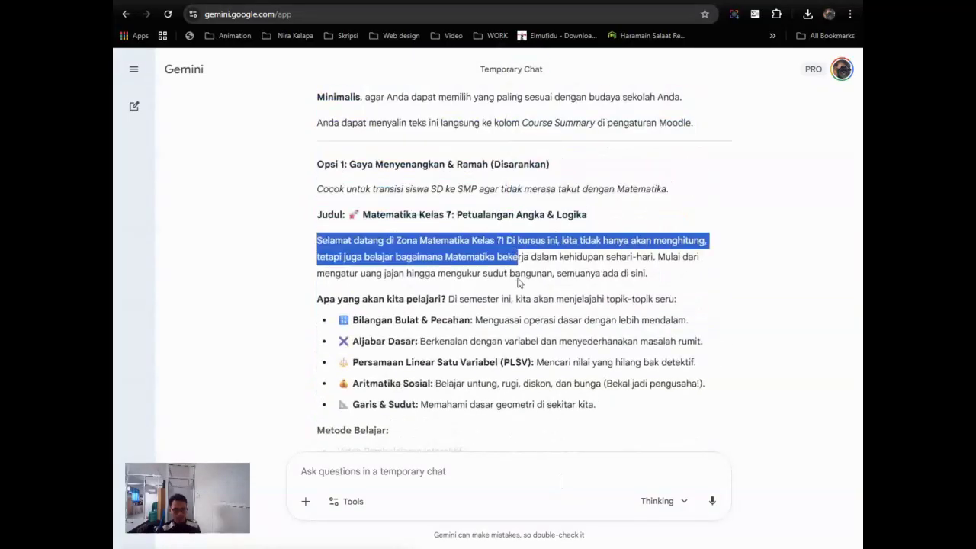
{"action": "left_click_drag", "start_coordinate": [523, 259], "coordinate": [534, 413]}
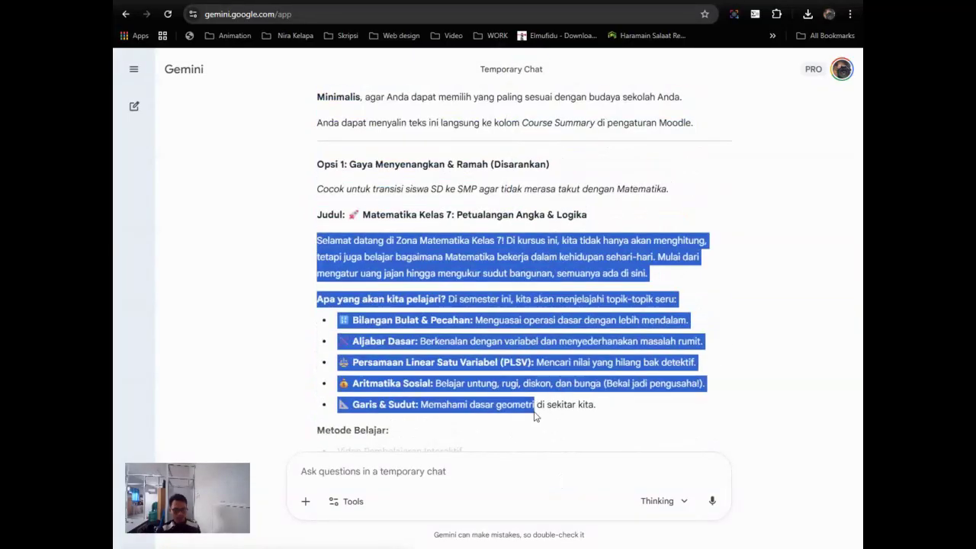
{"action": "scroll", "coordinate": [511, 341], "scroll_direction": "down", "scroll_amount": 2}
{"action": "scroll", "coordinate": [503, 335], "scroll_direction": "down", "scroll_amount": 3}
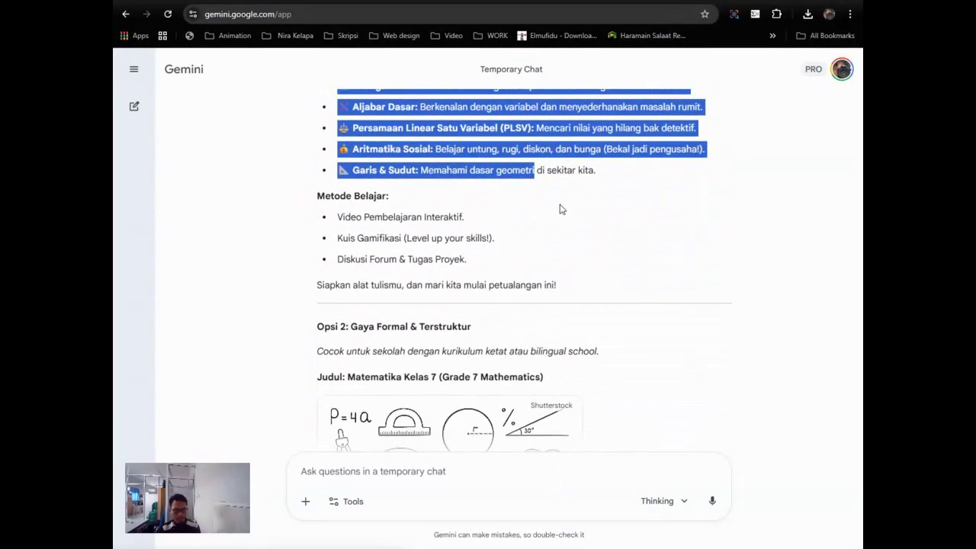
{"action": "left_click", "coordinate": [616, 172], "text": "shift"}
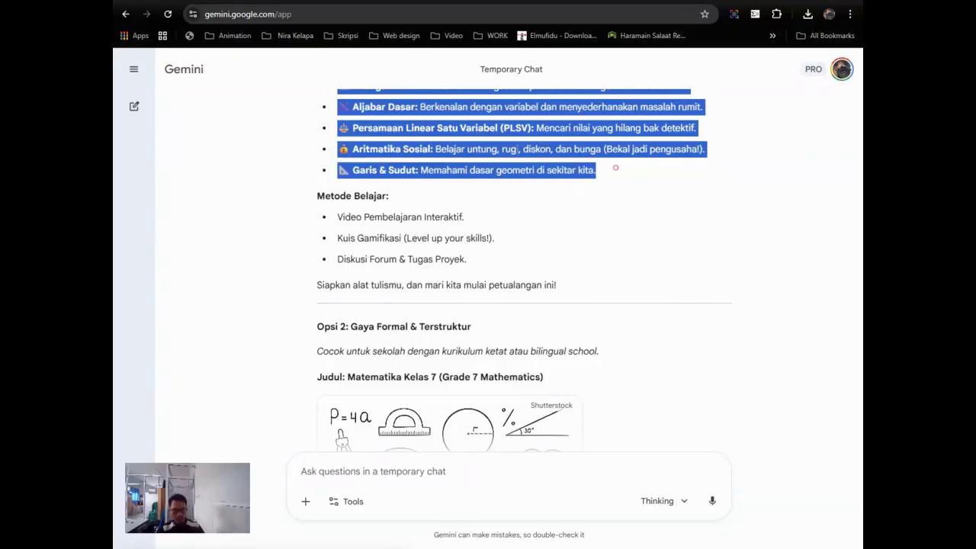
Step: Copy the Opsi 1 text and paste it into the Moodle course summary
{"action": "right_click", "coordinate": [500, 145]}
{"action": "left_click", "coordinate": [518, 160]}
{"action": "key", "text": "alt+Tab"}
{"action": "right_click", "coordinate": [462, 212]}
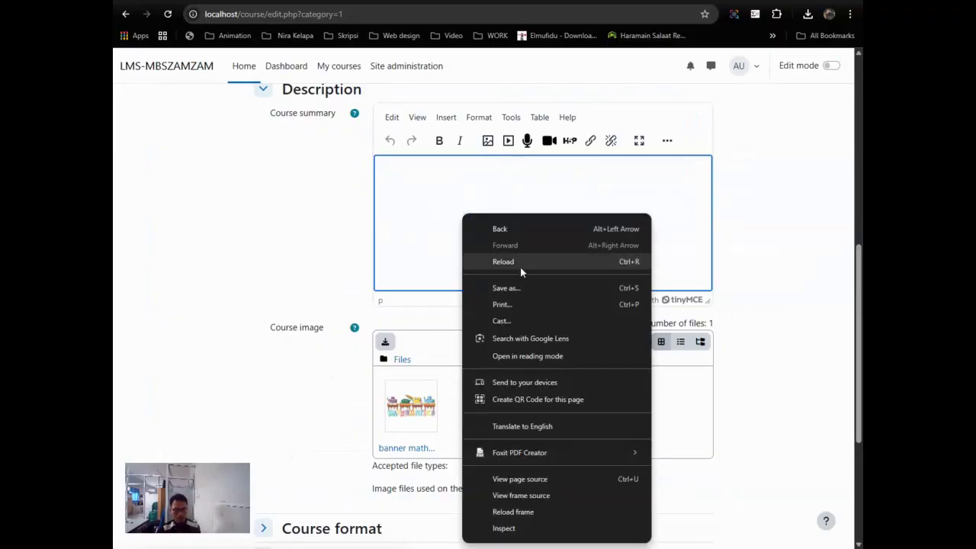
{"action": "left_click", "coordinate": [419, 215]}
{"action": "right_click", "coordinate": [399, 160]}
{"action": "left_click", "coordinate": [440, 278]}
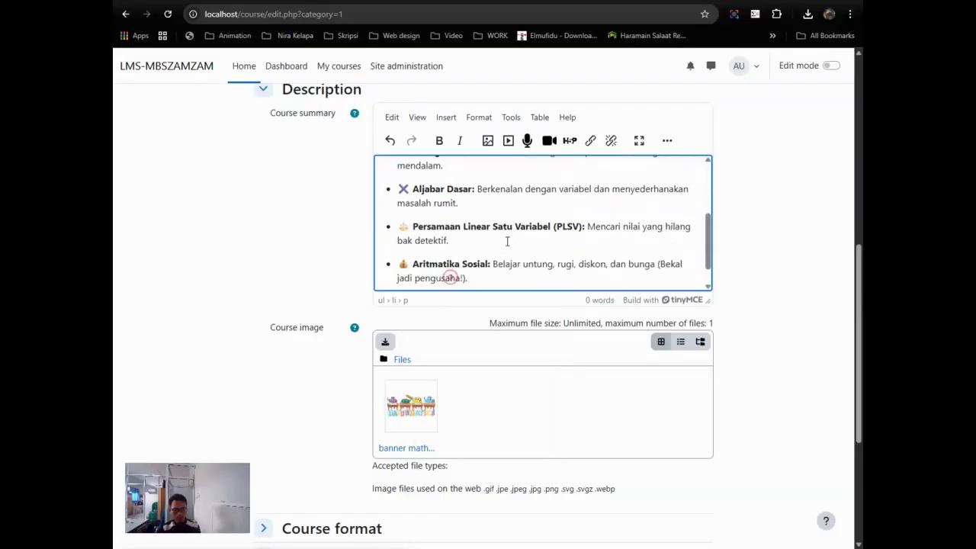
Step: Review the Course format and Appearance settings, leaving Force language unchanged
{"action": "scroll", "coordinate": [534, 229], "scroll_direction": "up", "scroll_amount": 5}
{"action": "scroll", "coordinate": [506, 240], "scroll_direction": "down", "scroll_amount": 5}
{"action": "scroll", "coordinate": [507, 241], "scroll_direction": "up", "scroll_amount": 5}
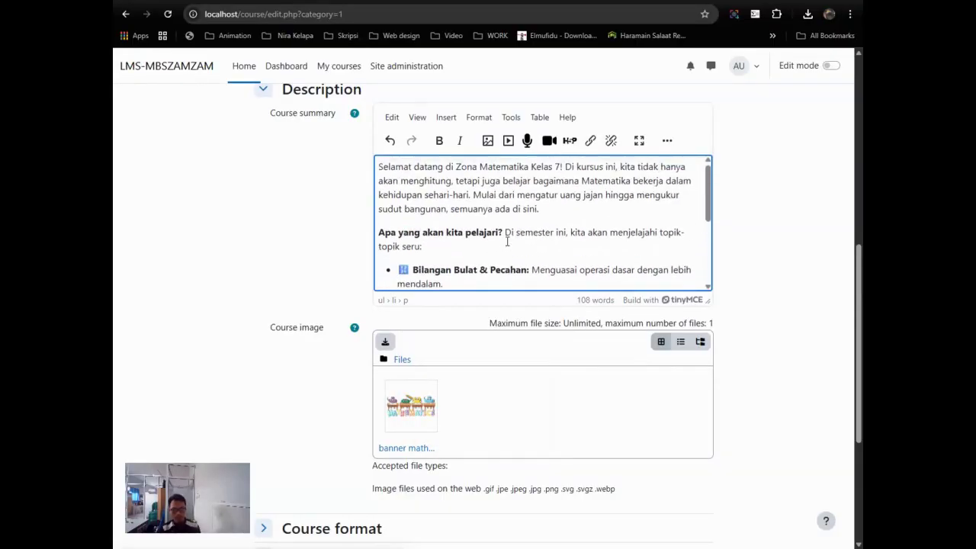
{"action": "scroll", "coordinate": [613, 174], "scroll_direction": "down", "scroll_amount": 5}
{"action": "scroll", "coordinate": [780, 238], "scroll_direction": "down", "scroll_amount": 3}
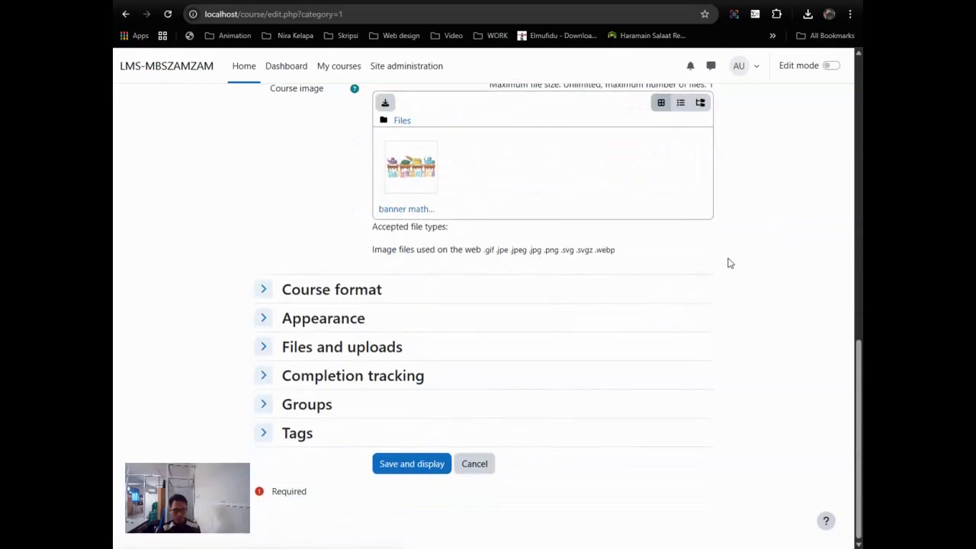
{"action": "left_click", "coordinate": [328, 291]}
{"action": "scroll", "coordinate": [329, 289], "scroll_direction": "down", "scroll_amount": 2}
{"action": "left_click", "coordinate": [324, 318]}
{"action": "scroll", "coordinate": [323, 320], "scroll_direction": "down", "scroll_amount": 3}
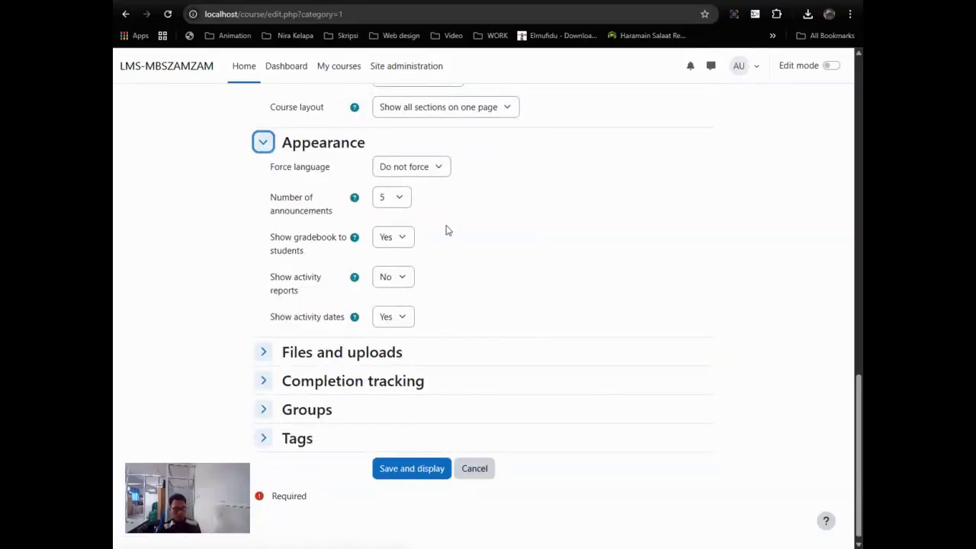
{"action": "left_click", "coordinate": [432, 167]}
{"action": "left_click", "coordinate": [532, 192]}
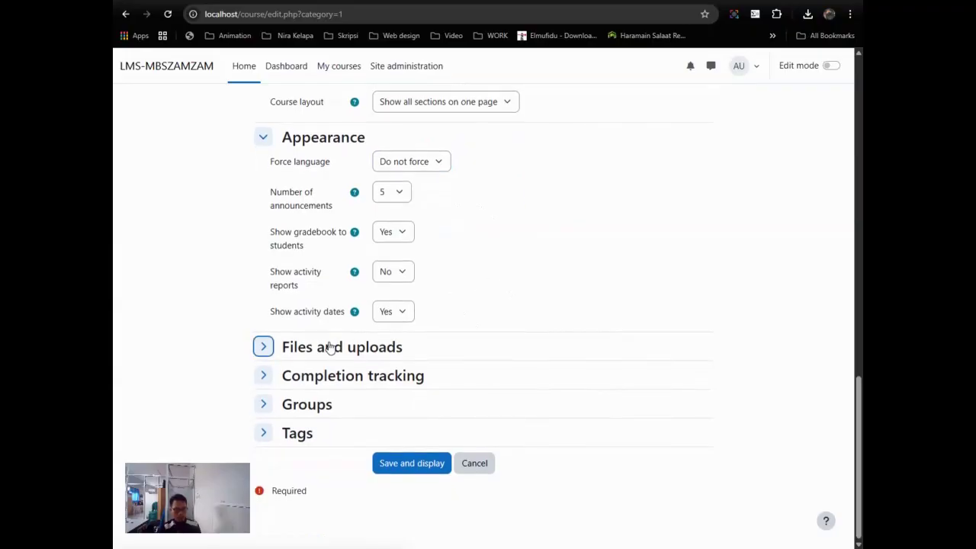
Step: Check Files and uploads, Completion tracking, Groups and Tags, then save and display the course
{"action": "left_click", "coordinate": [305, 347]}
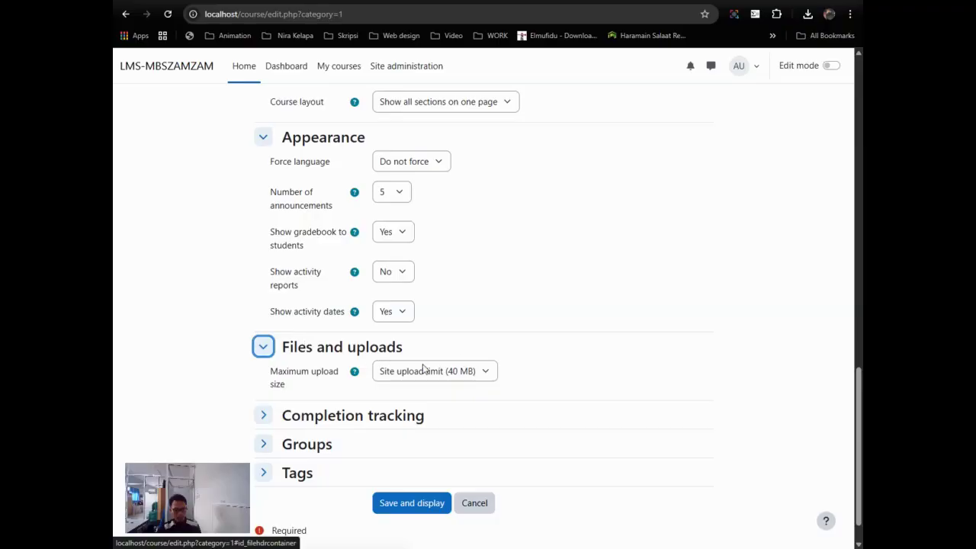
{"action": "scroll", "coordinate": [381, 373], "scroll_direction": "down", "scroll_amount": 1}
{"action": "left_click", "coordinate": [381, 374]}
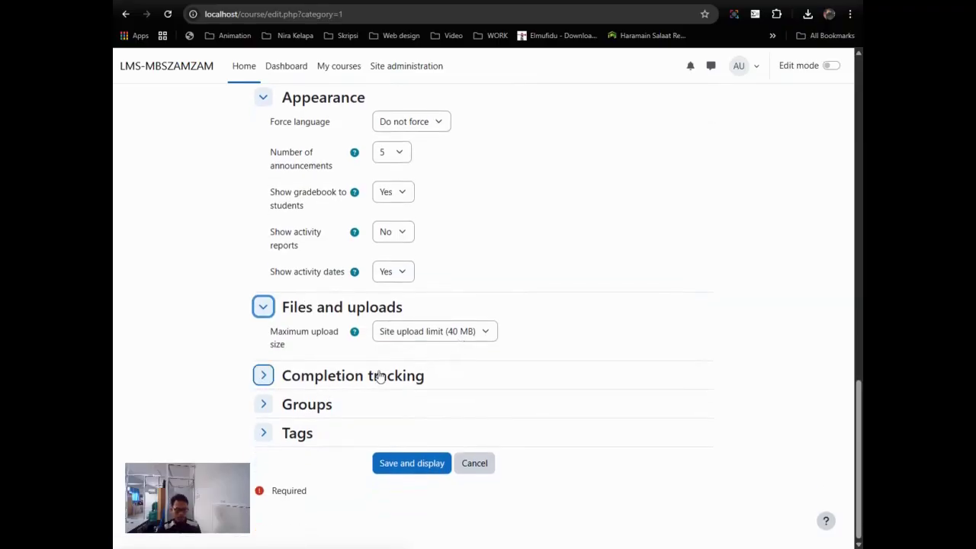
{"action": "scroll", "coordinate": [387, 375], "scroll_direction": "down", "scroll_amount": 1}
{"action": "scroll", "coordinate": [366, 389], "scroll_direction": "down", "scroll_amount": 1}
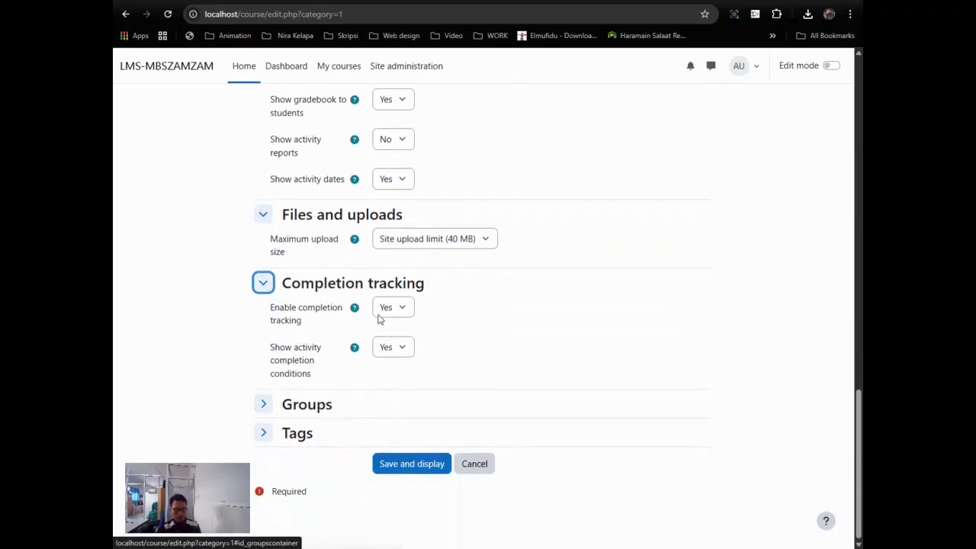
{"action": "left_click", "coordinate": [314, 404]}
{"action": "scroll", "coordinate": [373, 393], "scroll_direction": "down", "scroll_amount": 1}
{"action": "left_click", "coordinate": [312, 436]}
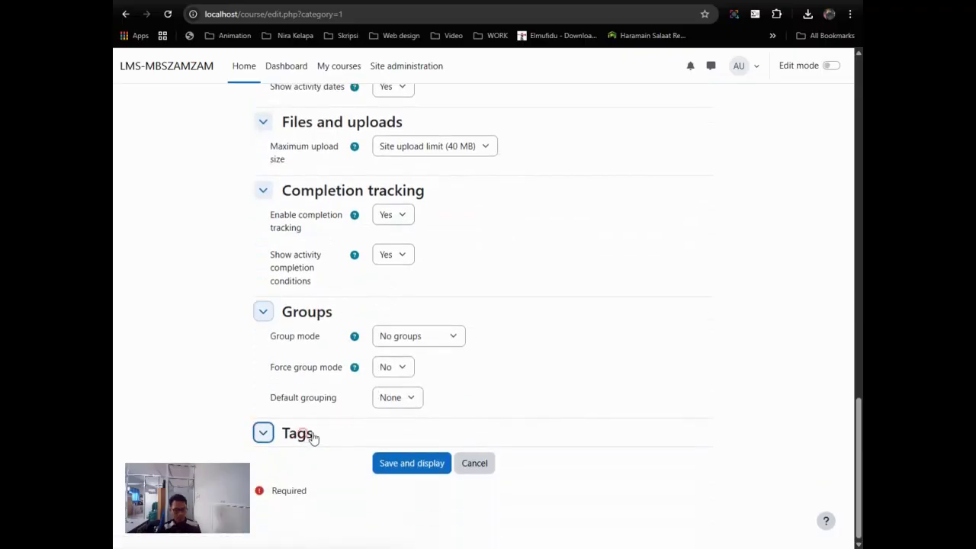
{"action": "scroll", "coordinate": [529, 440], "scroll_direction": "down", "scroll_amount": 1}
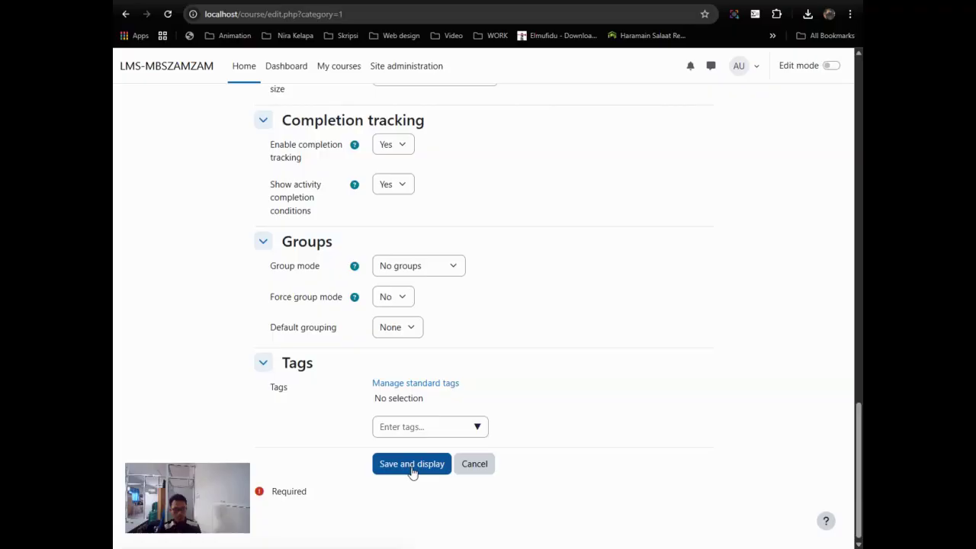
{"action": "scroll", "coordinate": [521, 379], "scroll_direction": "up", "scroll_amount": 15}
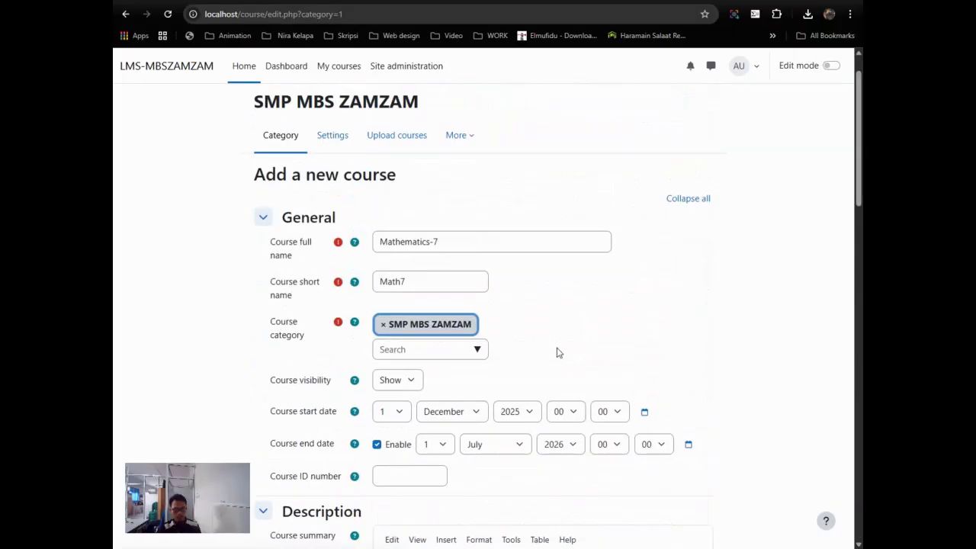
{"action": "scroll", "coordinate": [556, 352], "scroll_direction": "down", "scroll_amount": 15}
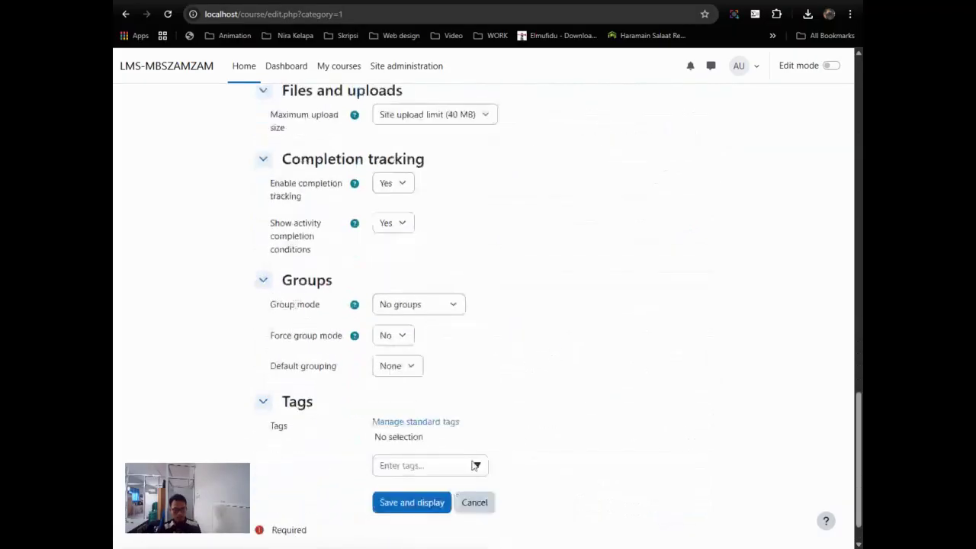
{"action": "left_click", "coordinate": [410, 472]}
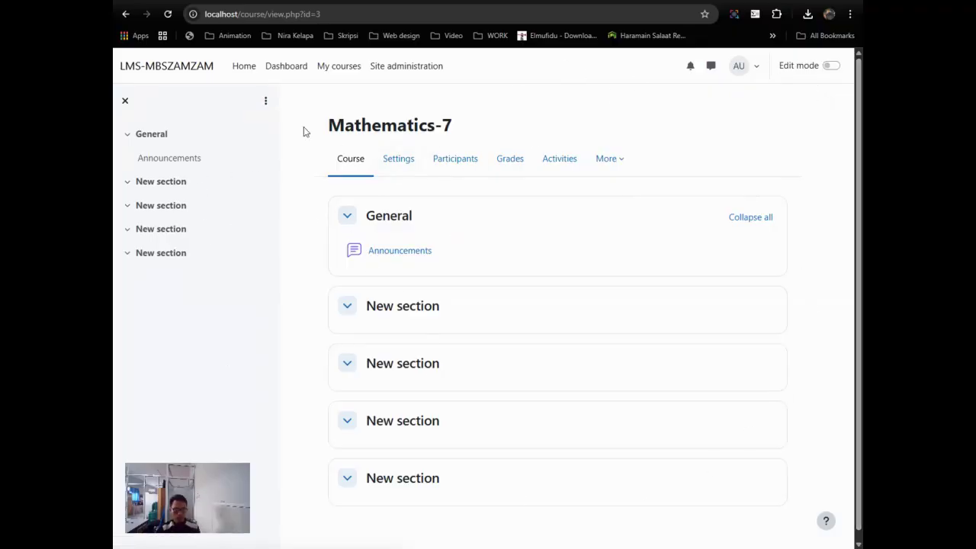
Step: Switch Edit mode on for the Mathematics-7 course page
{"action": "left_click", "coordinate": [831, 66]}
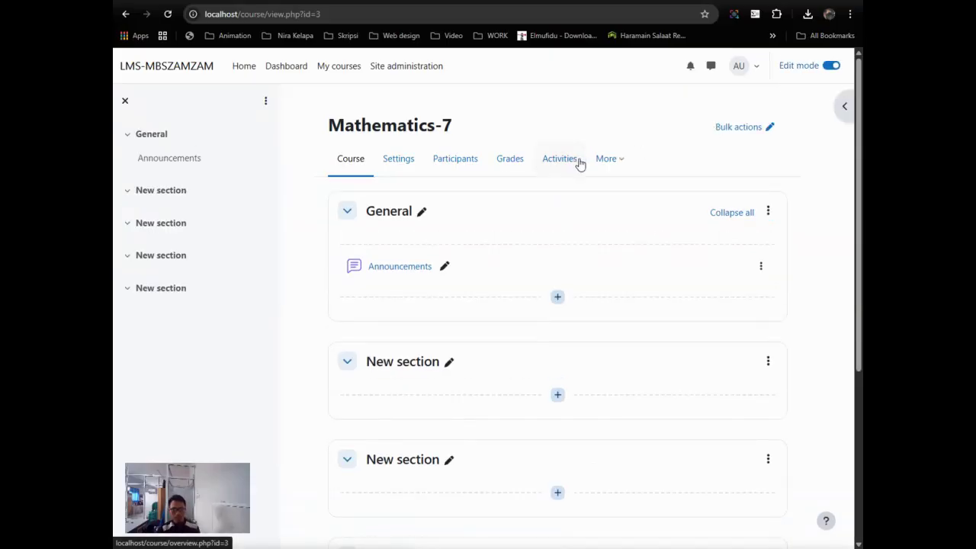
Step: Change the first section's title from General to 'Perkenalan'
{"action": "left_click", "coordinate": [420, 213]}
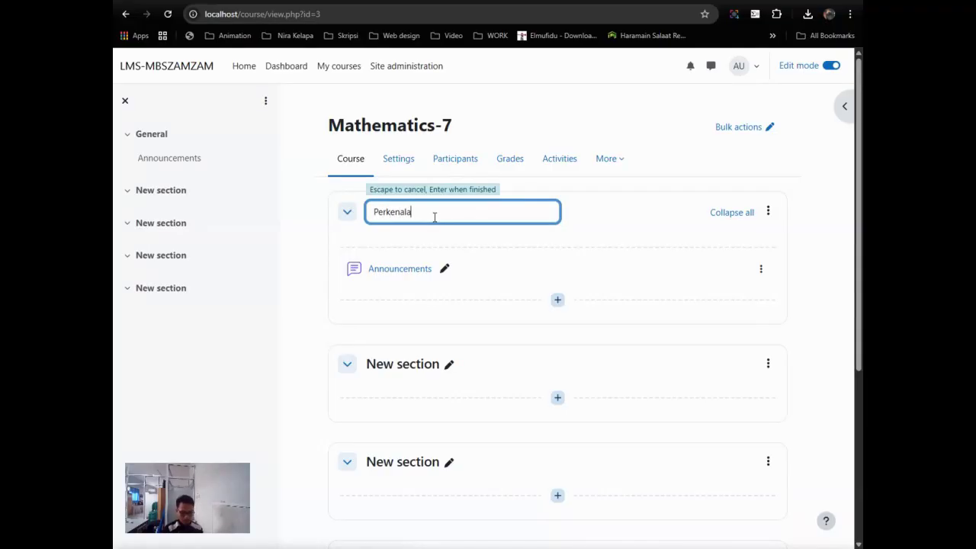
{"action": "key", "text": "Escape"}
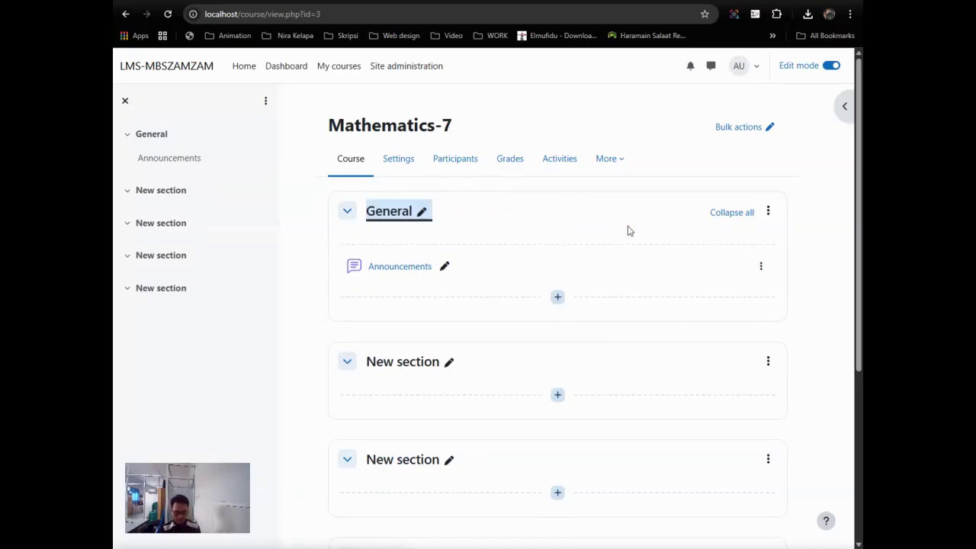
{"action": "left_click", "coordinate": [405, 217]}
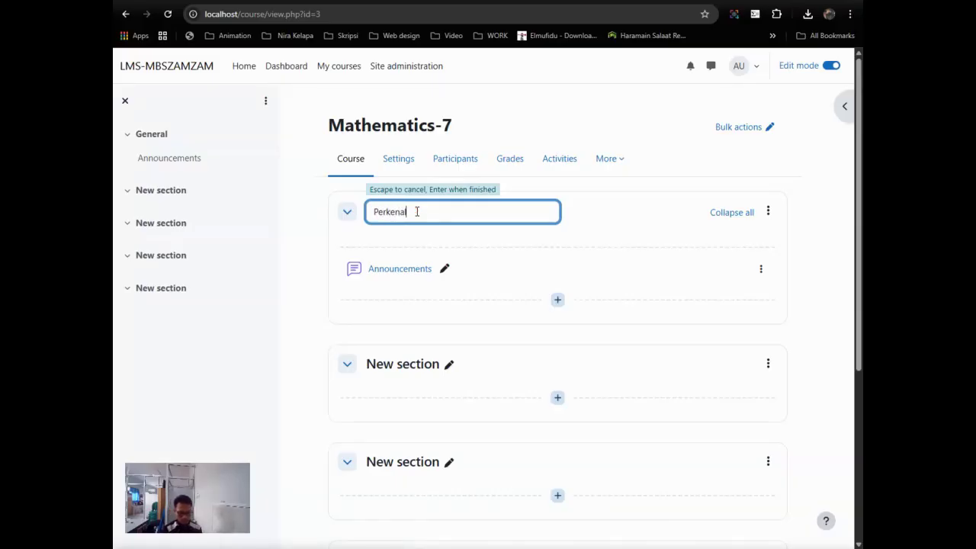
{"action": "key", "text": "Return"}
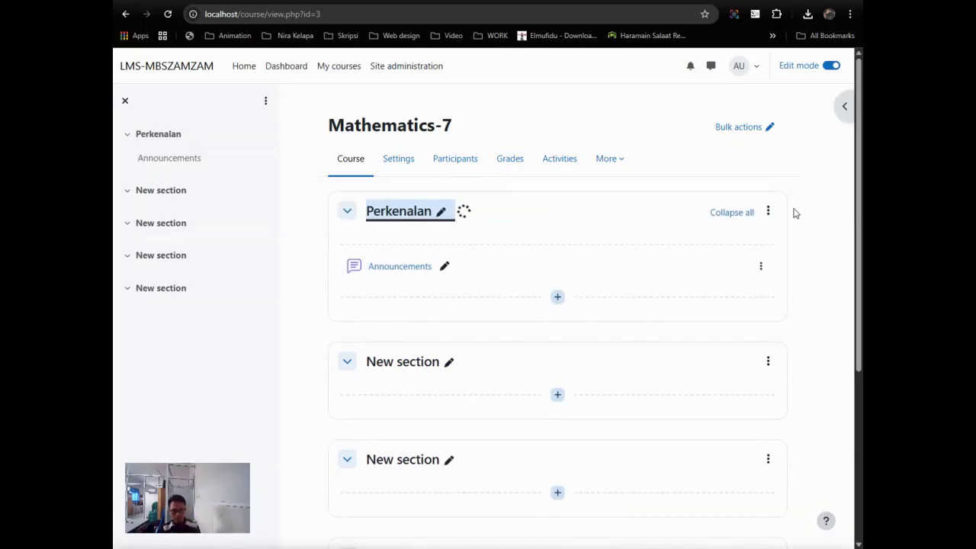
{"action": "left_click", "coordinate": [768, 213]}
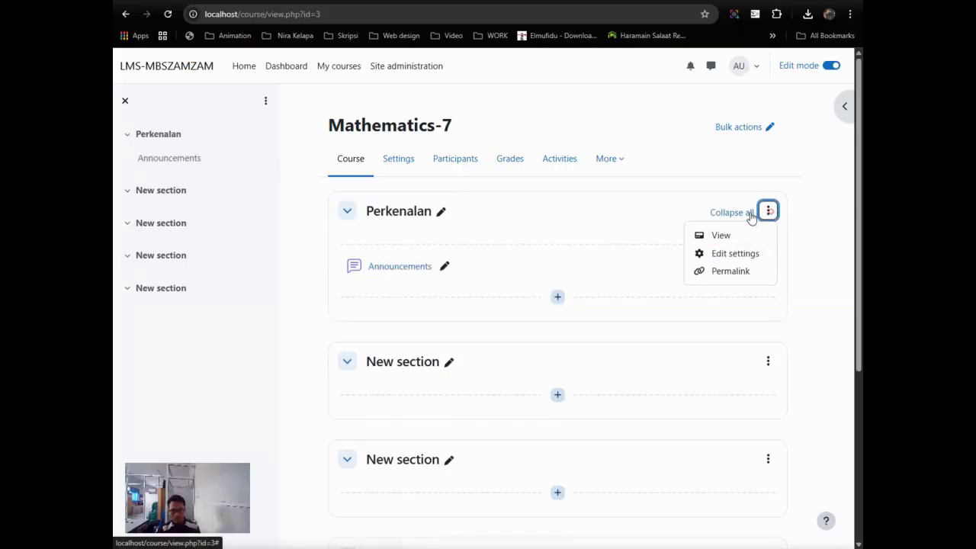
Step: Paste the 'Halo para Math Explorer!' welcome text into the Perkenalan section description and save
{"action": "left_click", "coordinate": [724, 259]}
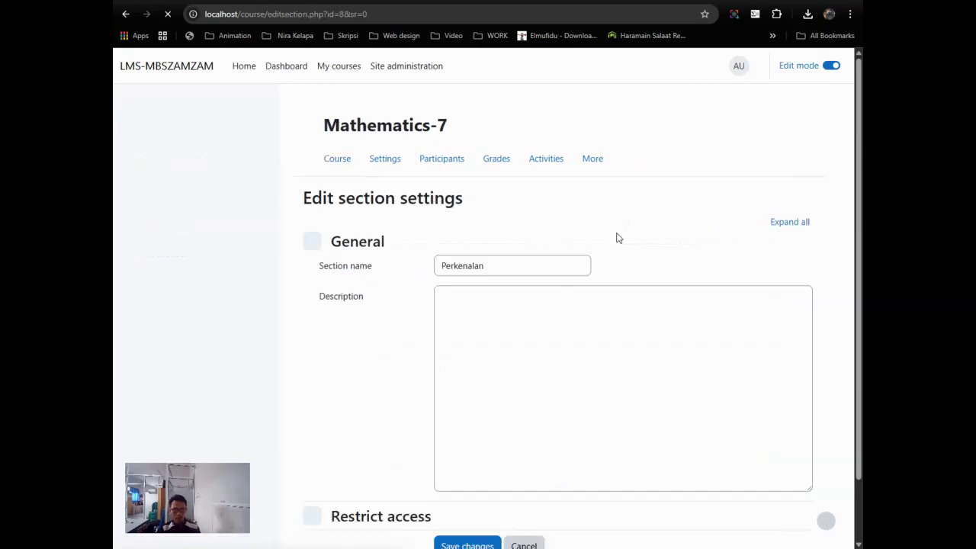
{"action": "scroll", "coordinate": [518, 221], "scroll_direction": "down", "scroll_amount": 1}
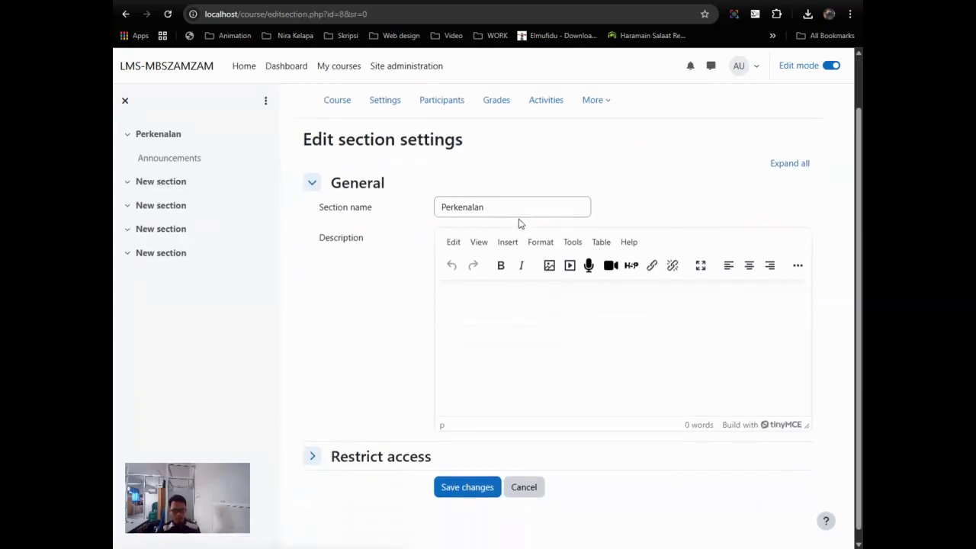
{"action": "left_click", "coordinate": [509, 283]}
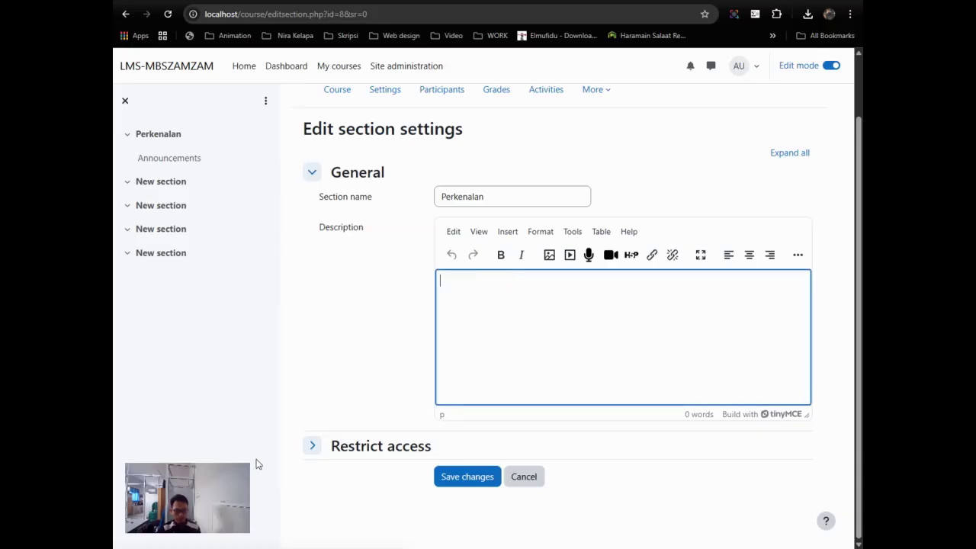
{"action": "left_click", "coordinate": [482, 312]}
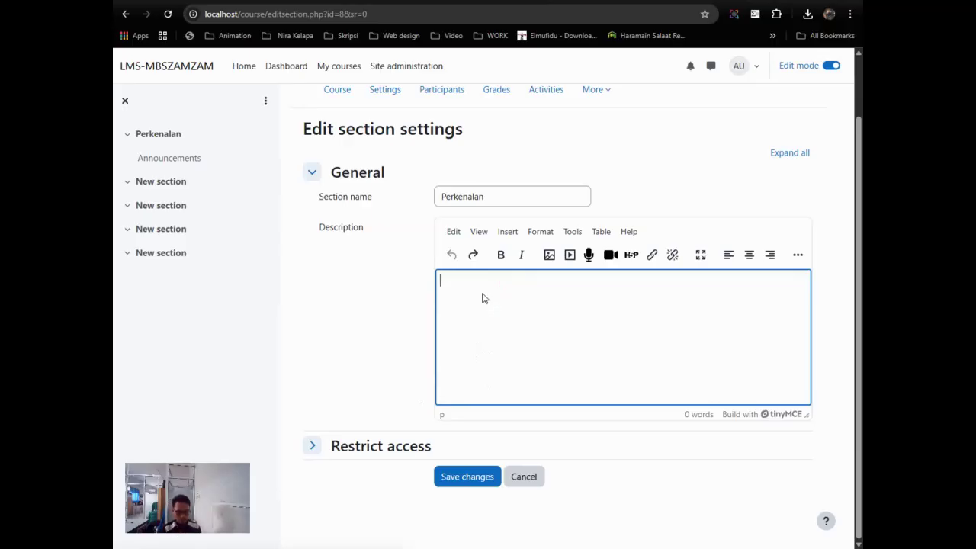
{"action": "key", "text": "ctrl+v"}
{"action": "scroll", "coordinate": [483, 293], "scroll_direction": "up", "scroll_amount": 5}
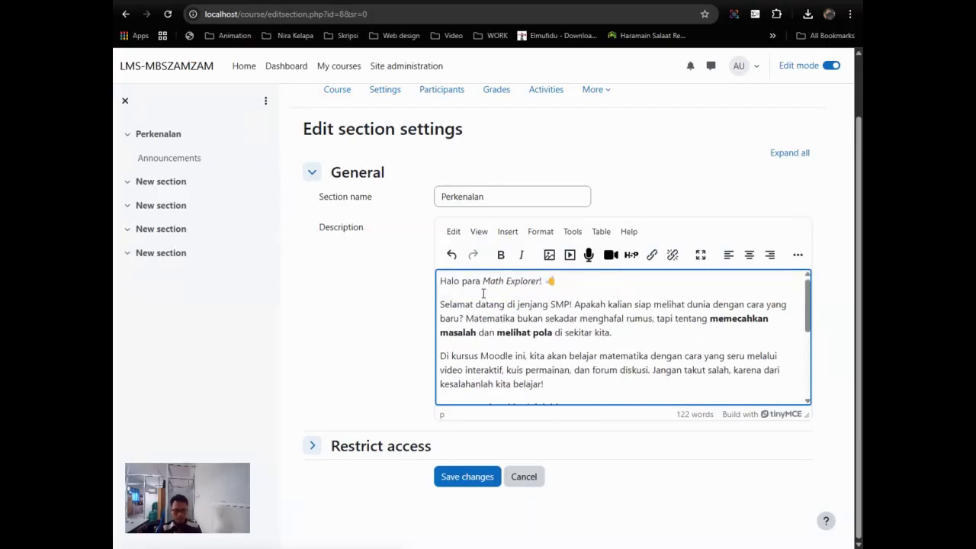
{"action": "scroll", "coordinate": [483, 294], "scroll_direction": "down", "scroll_amount": 2}
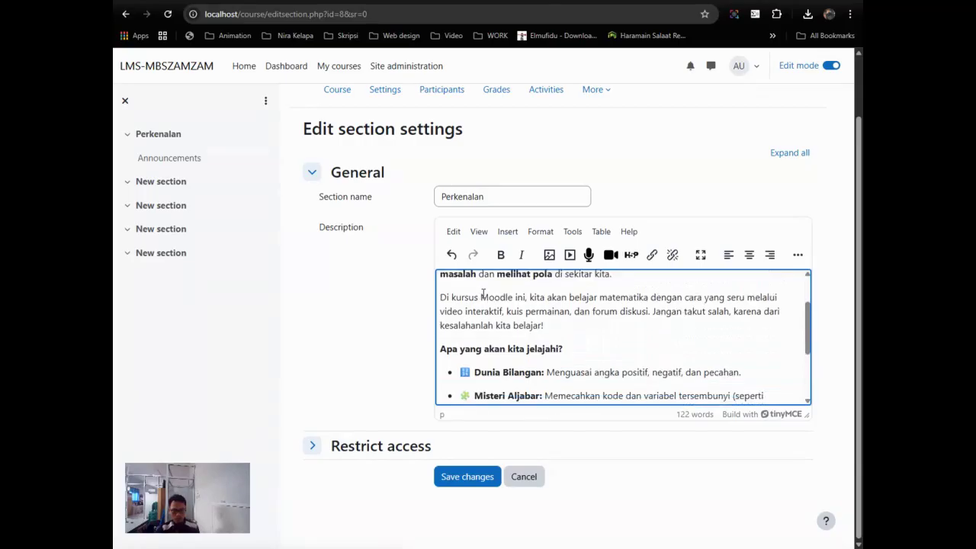
{"action": "scroll", "coordinate": [482, 294], "scroll_direction": "up", "scroll_amount": 2}
{"action": "scroll", "coordinate": [483, 294], "scroll_direction": "down", "scroll_amount": 5}
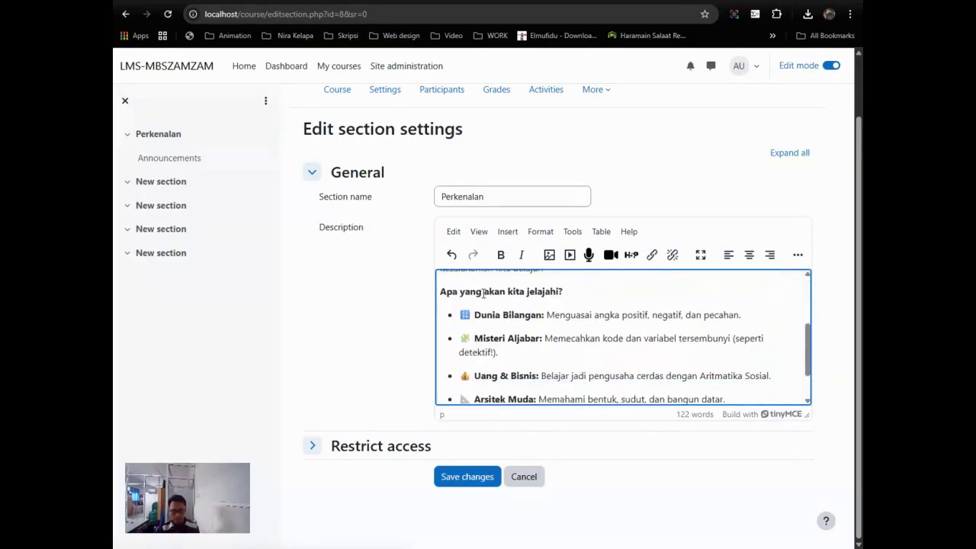
{"action": "left_click", "coordinate": [372, 450]}
{"action": "scroll", "coordinate": [377, 359], "scroll_direction": "down", "scroll_amount": 1}
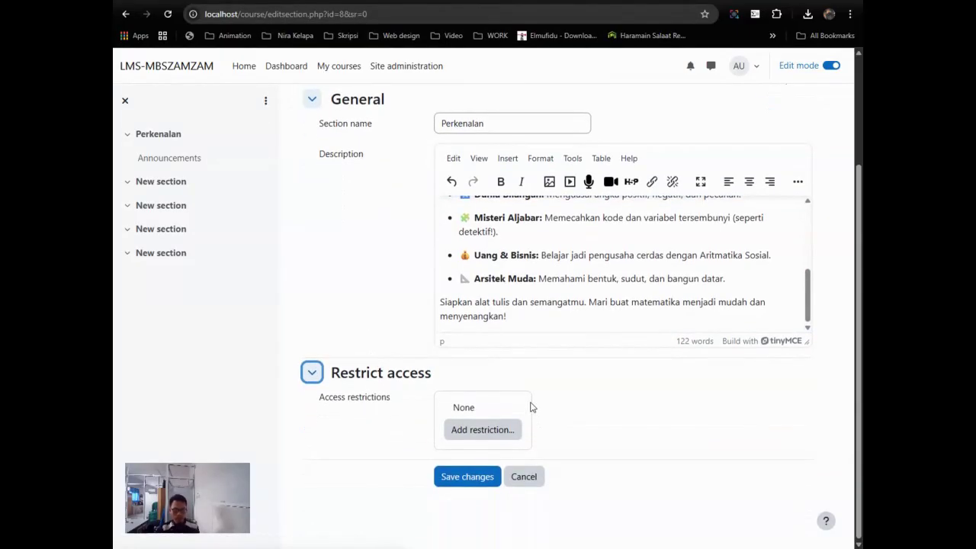
{"action": "left_click", "coordinate": [468, 480]}
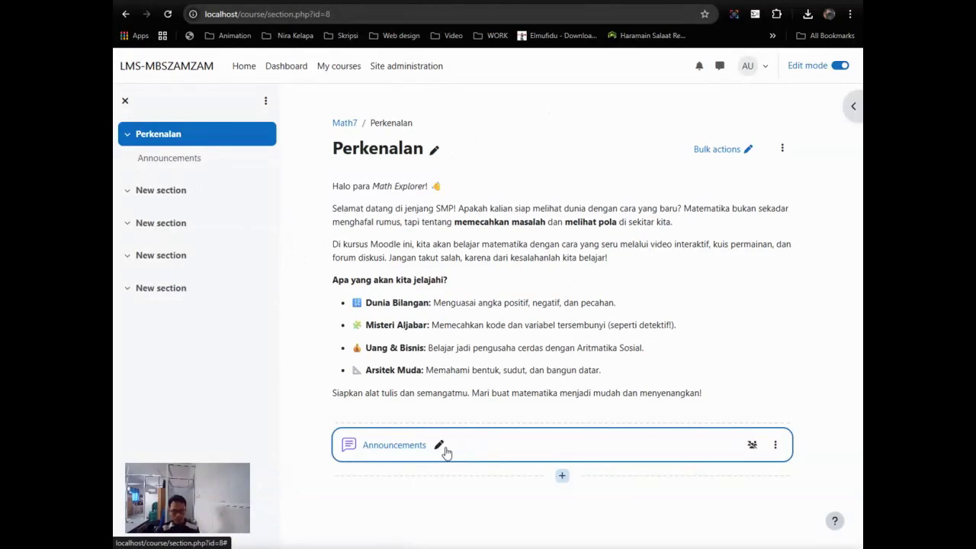
Step: Open the Announcements forum's settings and rename the forum from Pengumuman to Perkenalan
{"action": "left_click", "coordinate": [781, 451]}
{"action": "left_click", "coordinate": [751, 280]}
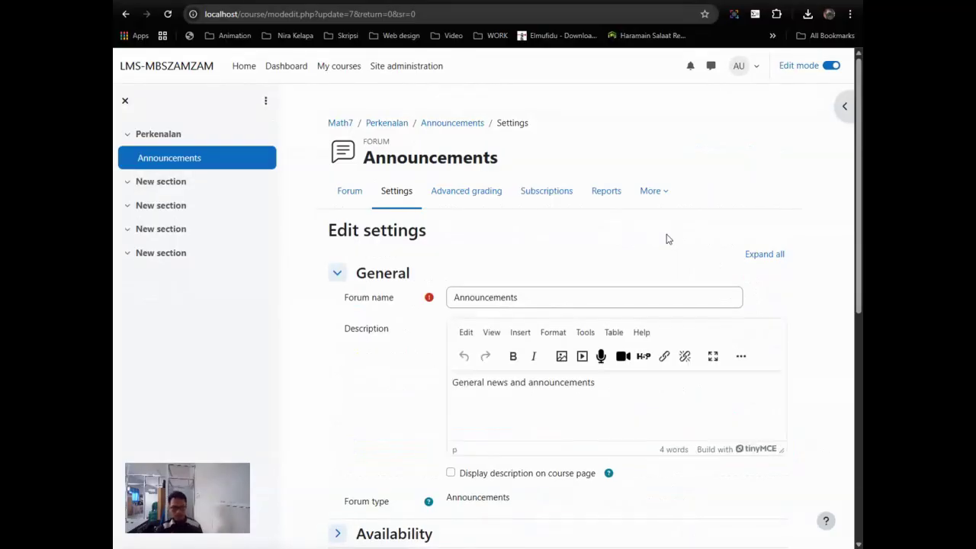
{"action": "double_click", "coordinate": [526, 298]}
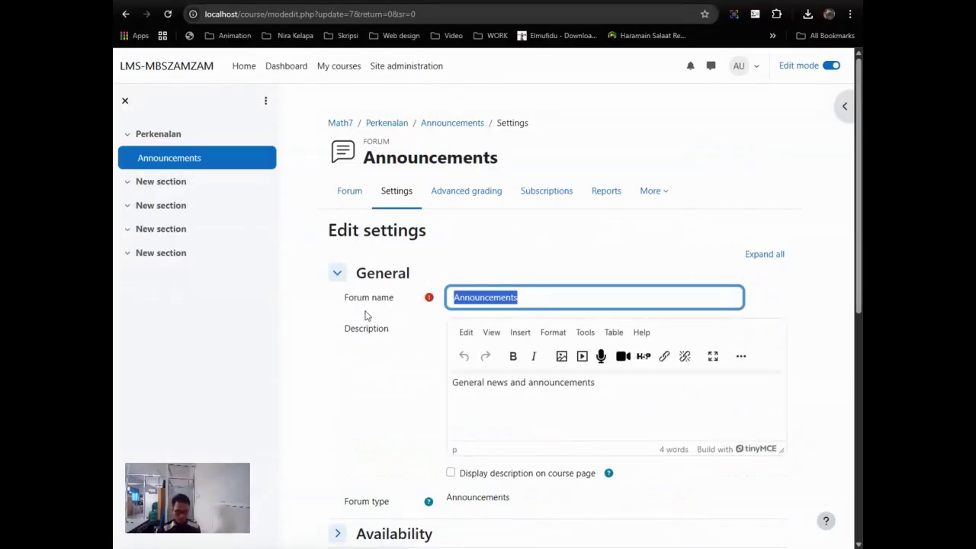
{"action": "type", "text": "Pengumuman"}
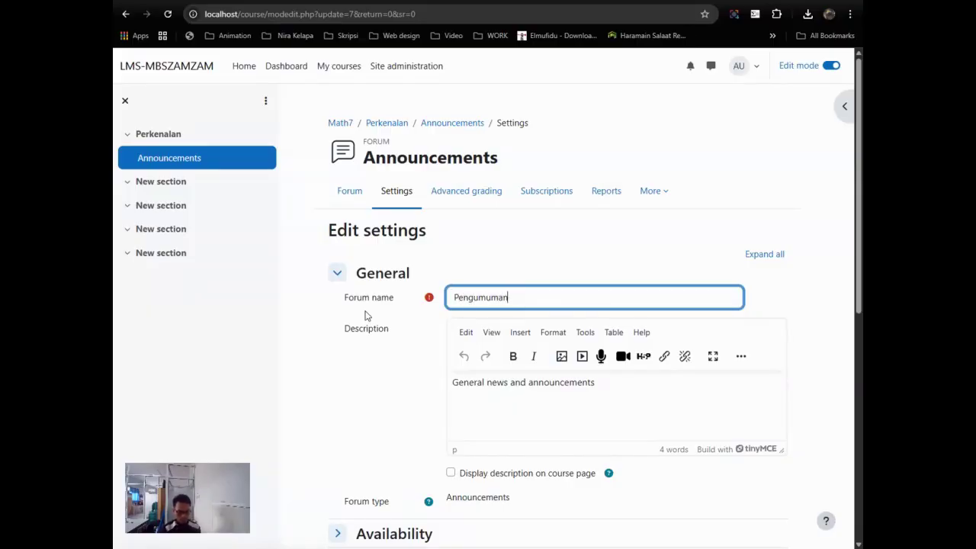
{"action": "scroll", "coordinate": [365, 315], "scroll_direction": "down", "scroll_amount": 2}
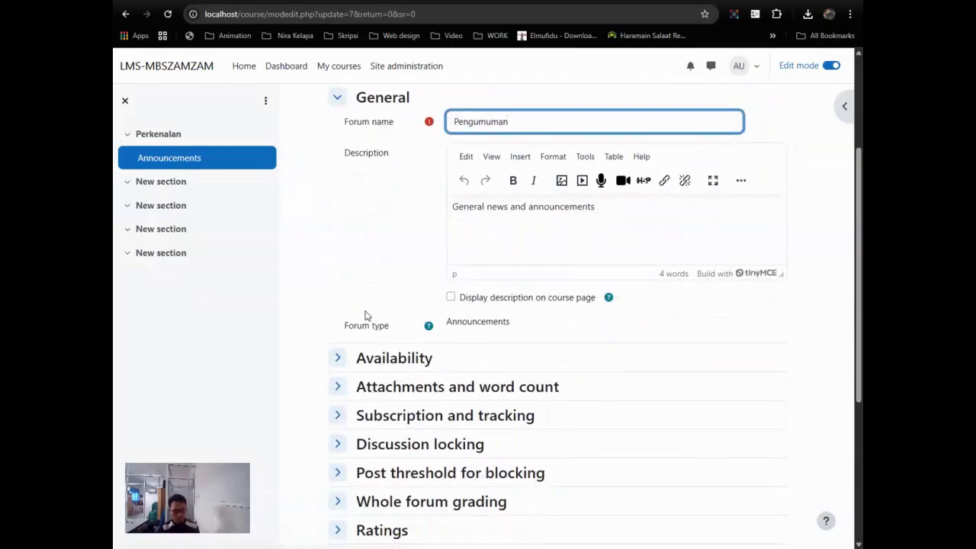
{"action": "scroll", "coordinate": [365, 315], "scroll_direction": "up", "scroll_amount": 2}
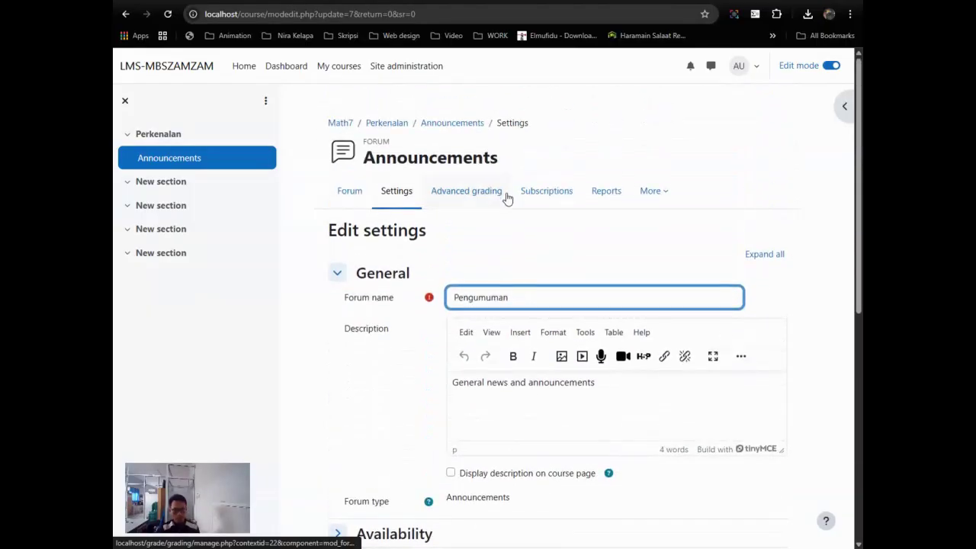
{"action": "scroll", "coordinate": [484, 265], "scroll_direction": "down", "scroll_amount": 2}
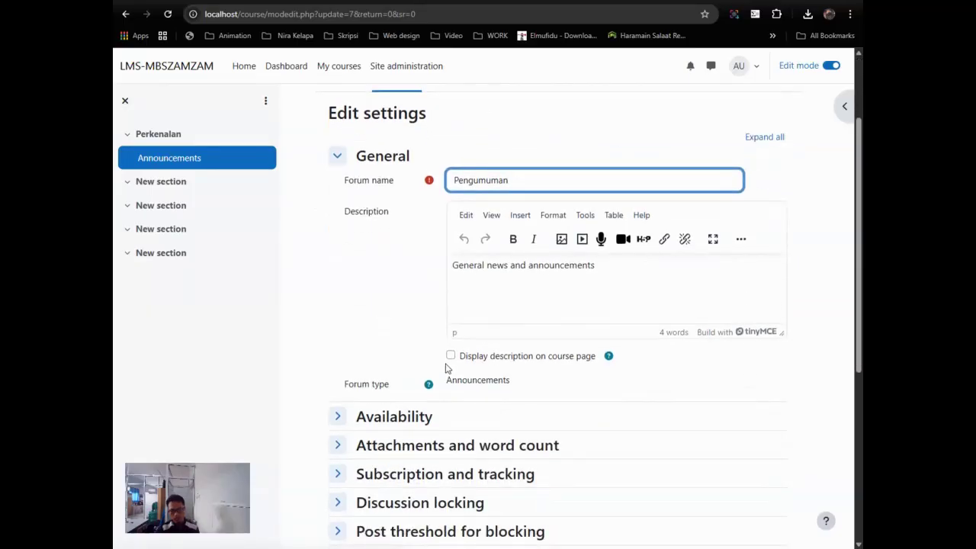
{"action": "left_click_drag", "start_coordinate": [537, 180], "coordinate": [407, 189]}
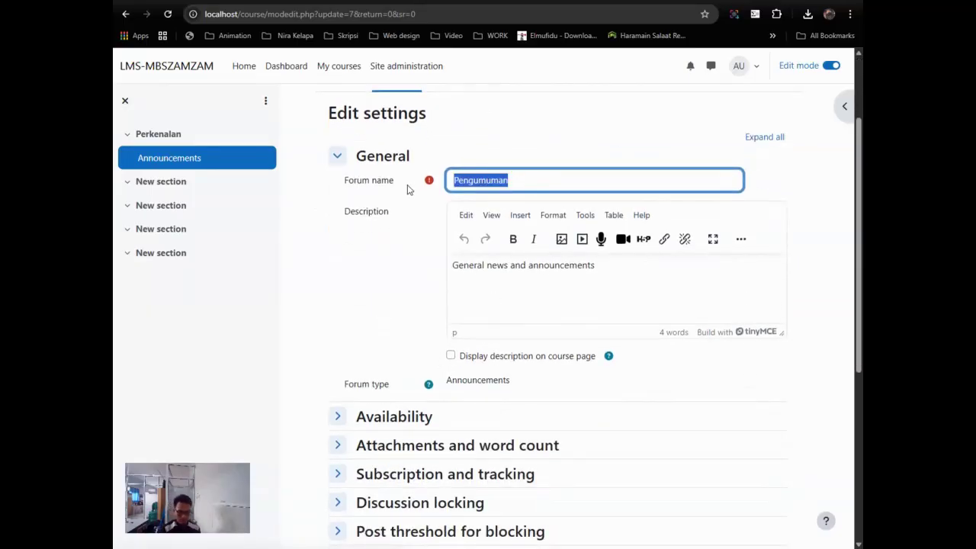
{"action": "type", "text": "P"}
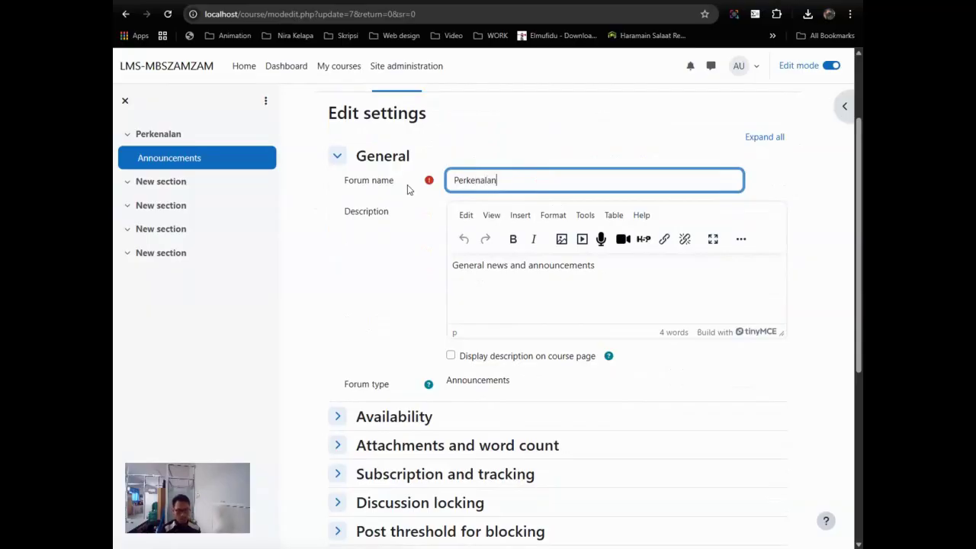
Step: Replace the forum's default description with 'Silakan memperkenalkan diri'
{"action": "left_click", "coordinate": [594, 266]}
{"action": "left_click_drag", "start_coordinate": [594, 265], "coordinate": [401, 267]}
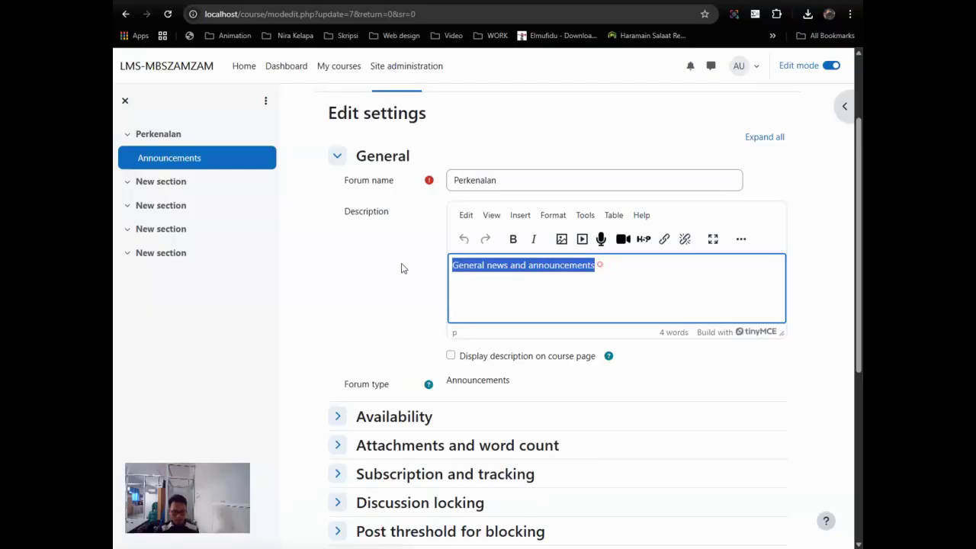
{"action": "type", "text": "Silakan memperkenalkan diri"}
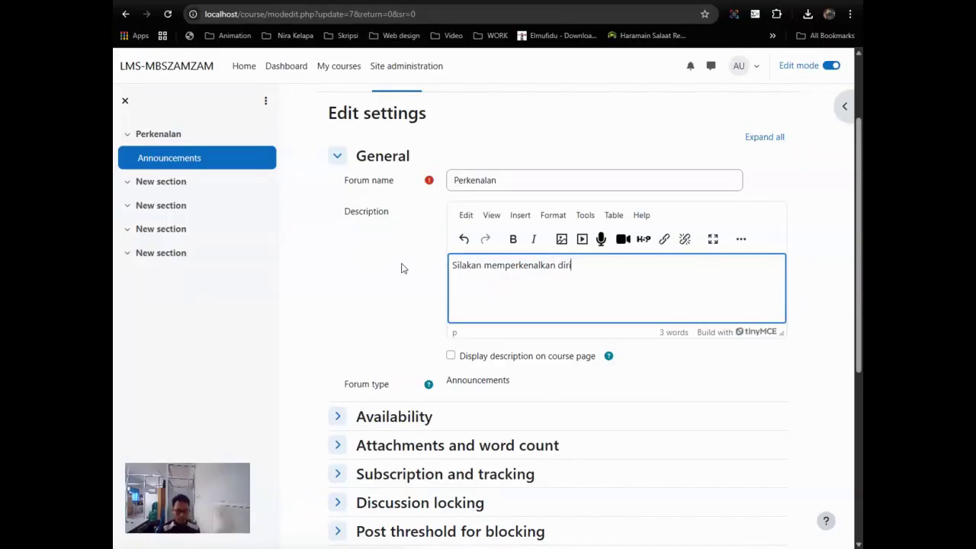
Step: Expand the Attachments and word count, Discussion locking and Completion conditions sections
{"action": "scroll", "coordinate": [526, 423], "scroll_direction": "down", "scroll_amount": 1}
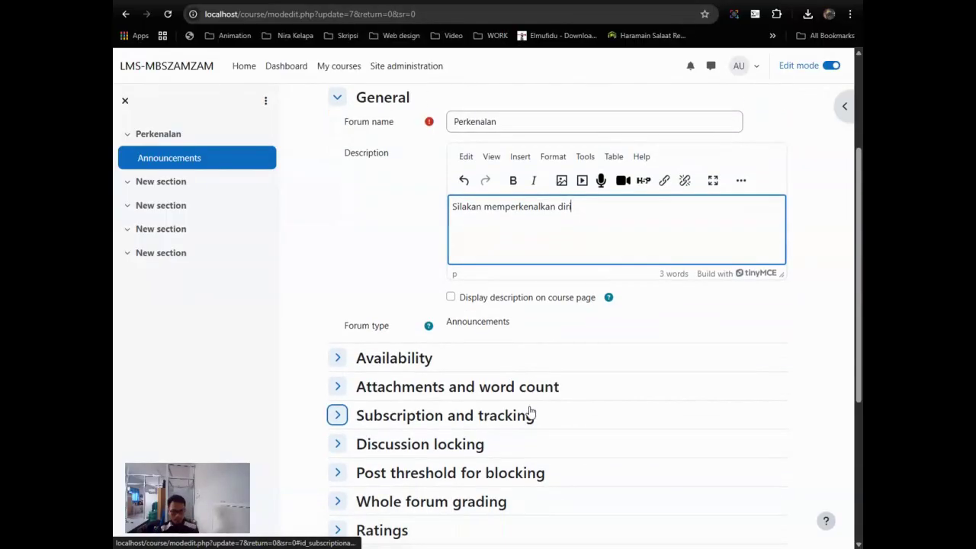
{"action": "scroll", "coordinate": [498, 378], "scroll_direction": "down", "scroll_amount": 1}
{"action": "left_click", "coordinate": [403, 332]}
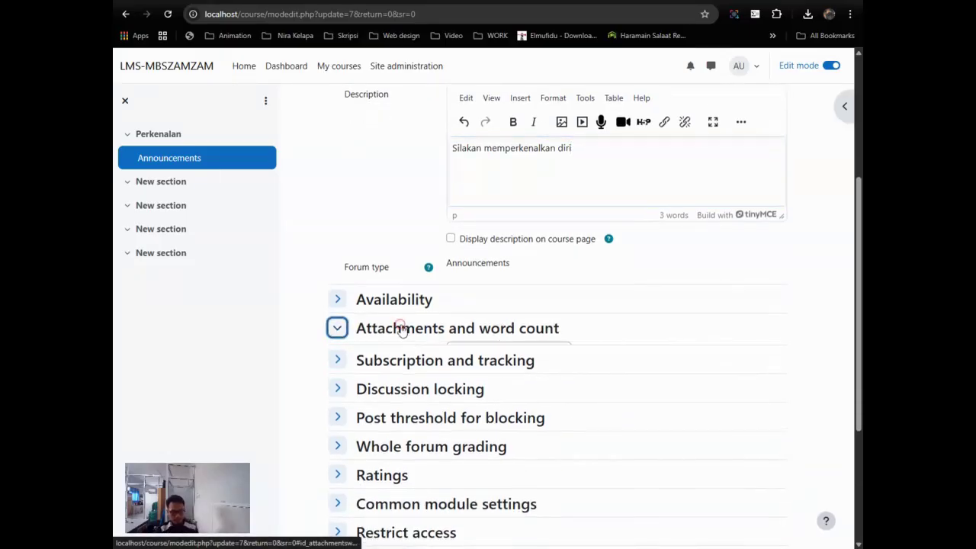
{"action": "scroll", "coordinate": [402, 331], "scroll_direction": "down", "scroll_amount": 3}
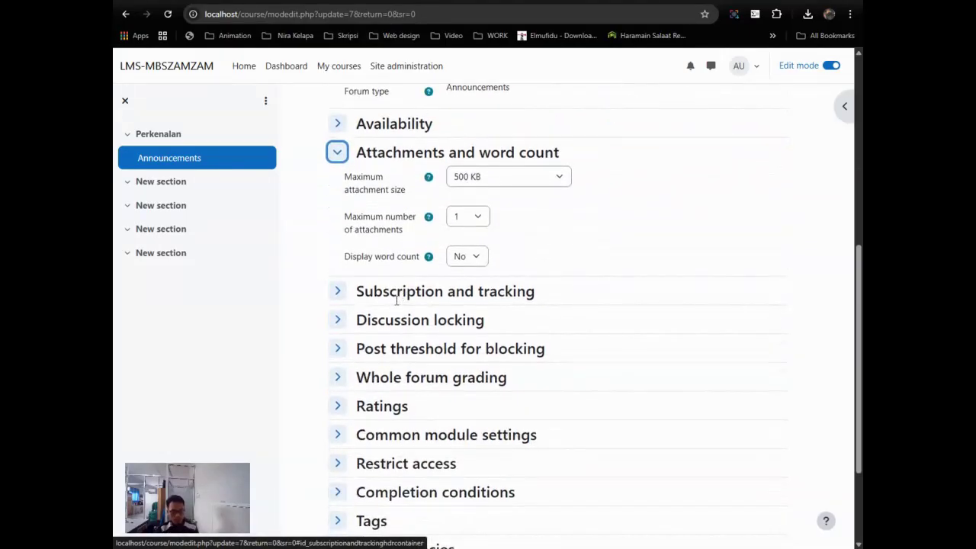
{"action": "left_click", "coordinate": [377, 324]}
{"action": "scroll", "coordinate": [399, 330], "scroll_direction": "down", "scroll_amount": 2}
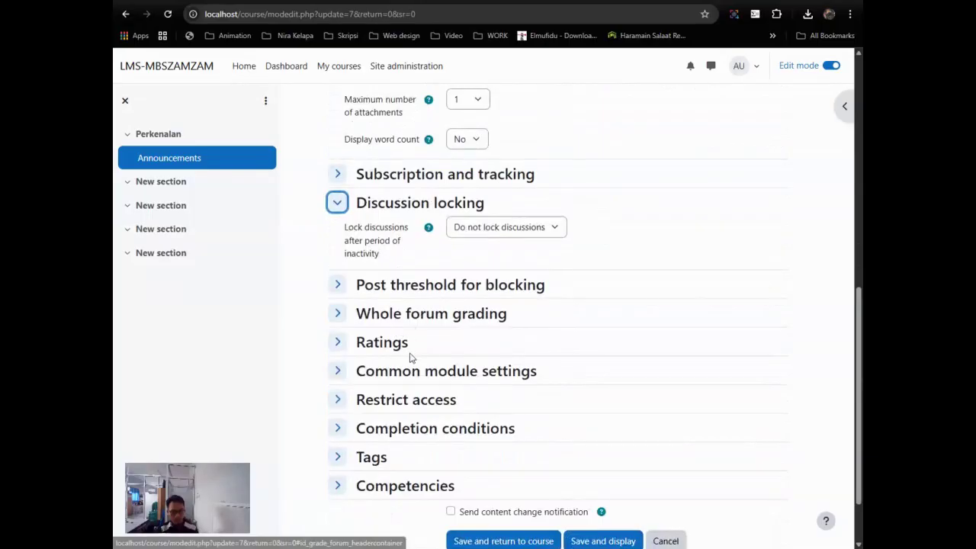
{"action": "left_click", "coordinate": [406, 428]}
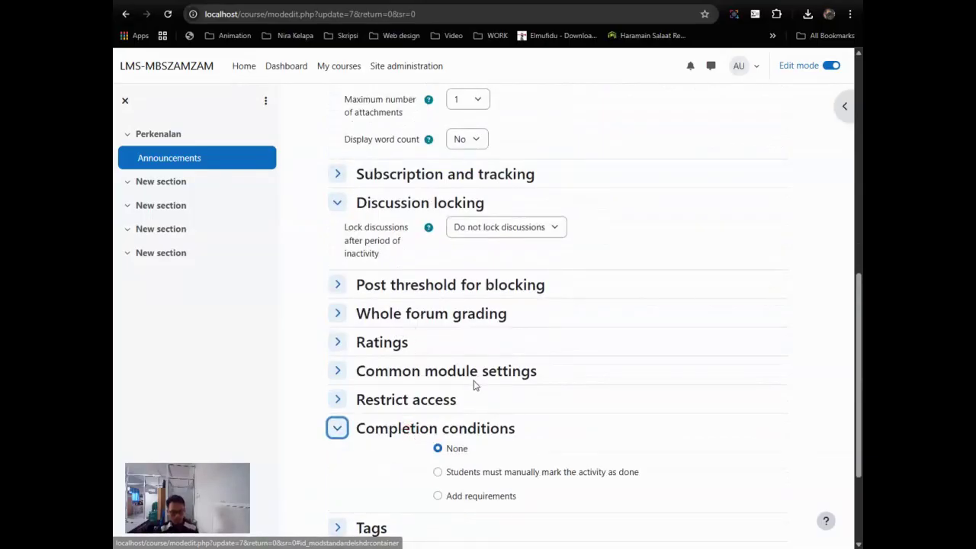
{"action": "scroll", "coordinate": [472, 390], "scroll_direction": "down", "scroll_amount": 2}
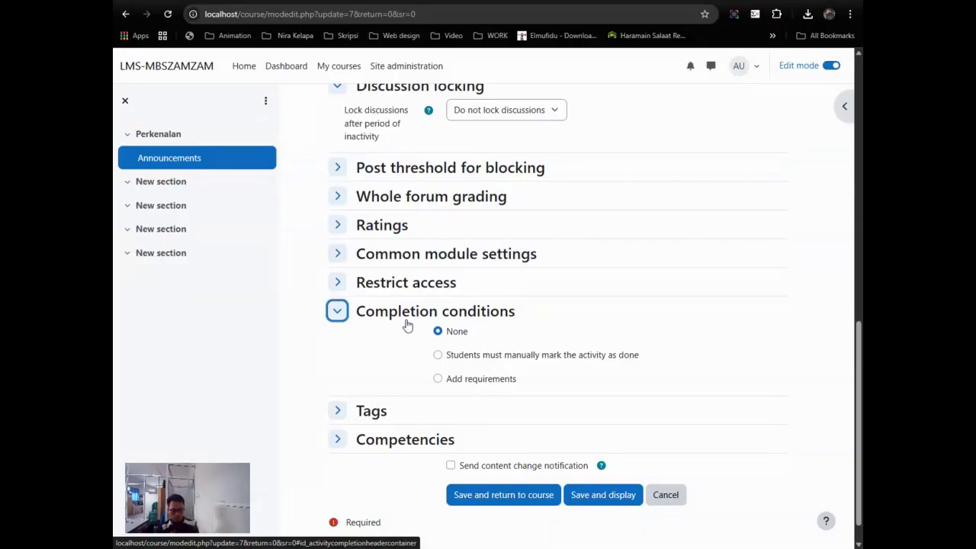
{"action": "scroll", "coordinate": [455, 282], "scroll_direction": "up", "scroll_amount": 1}
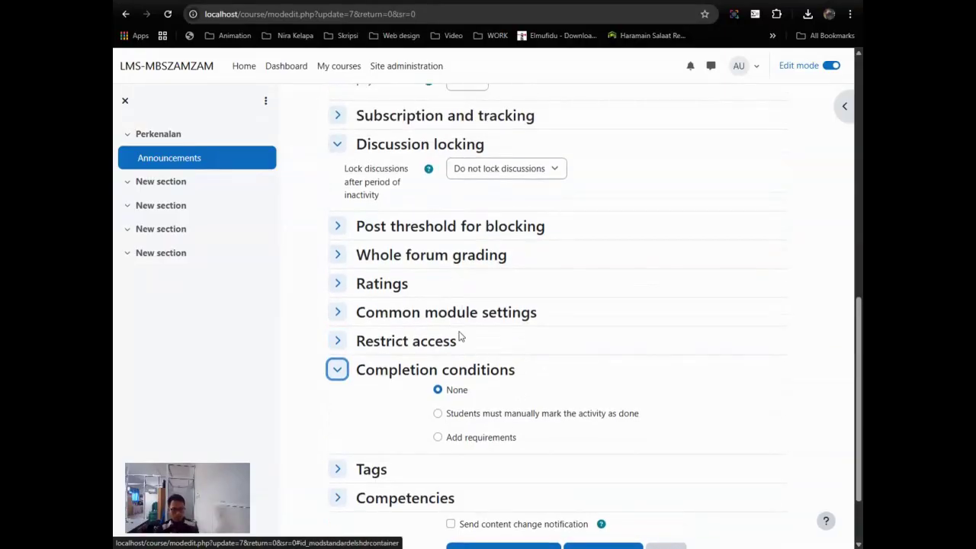
{"action": "scroll", "coordinate": [460, 336], "scroll_direction": "down", "scroll_amount": 2}
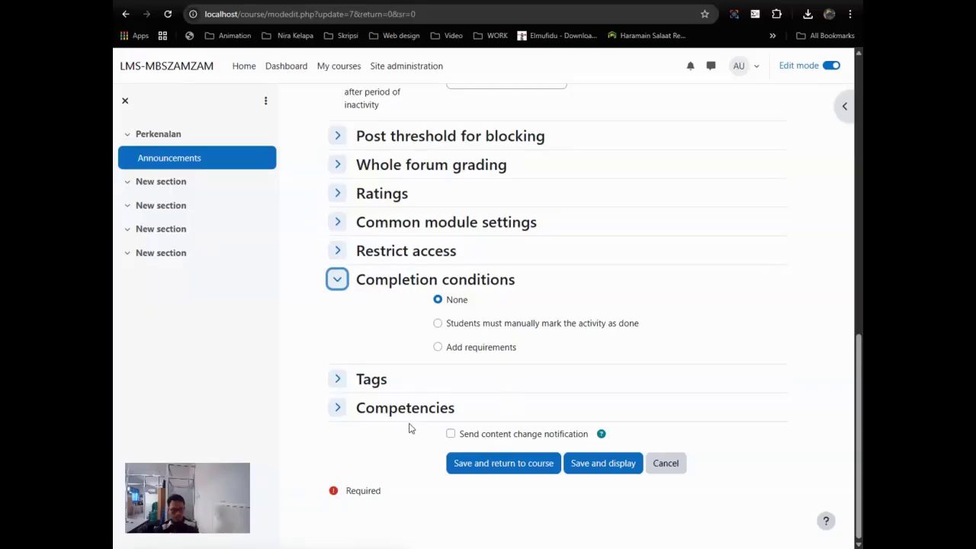
Step: Expand the Competencies and Tags sections and scroll back through the form
{"action": "left_click", "coordinate": [355, 410]}
{"action": "left_click", "coordinate": [378, 383]}
{"action": "scroll", "coordinate": [427, 395], "scroll_direction": "up", "scroll_amount": 1}
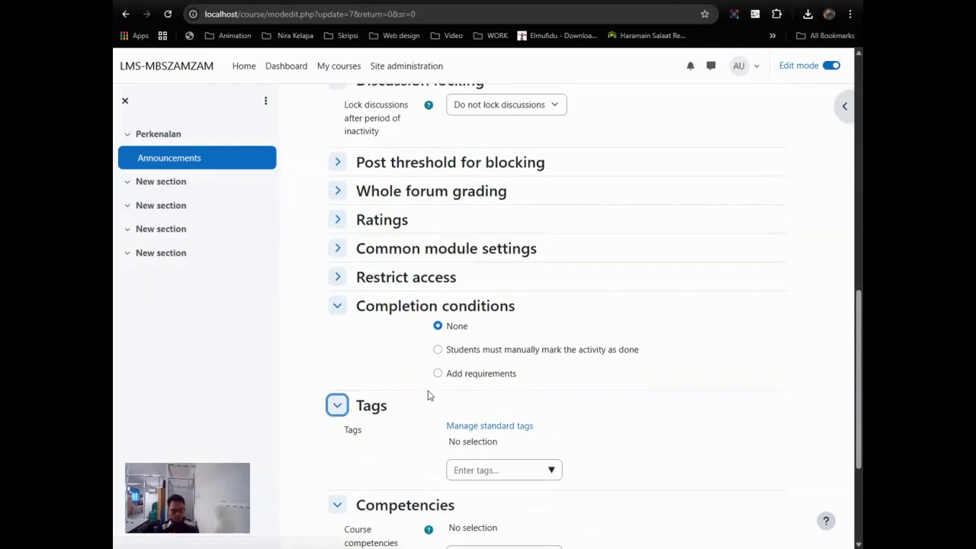
{"action": "scroll", "coordinate": [397, 381], "scroll_direction": "up", "scroll_amount": 2}
{"action": "scroll", "coordinate": [374, 275], "scroll_direction": "up", "scroll_amount": 1}
{"action": "scroll", "coordinate": [381, 251], "scroll_direction": "up", "scroll_amount": 3}
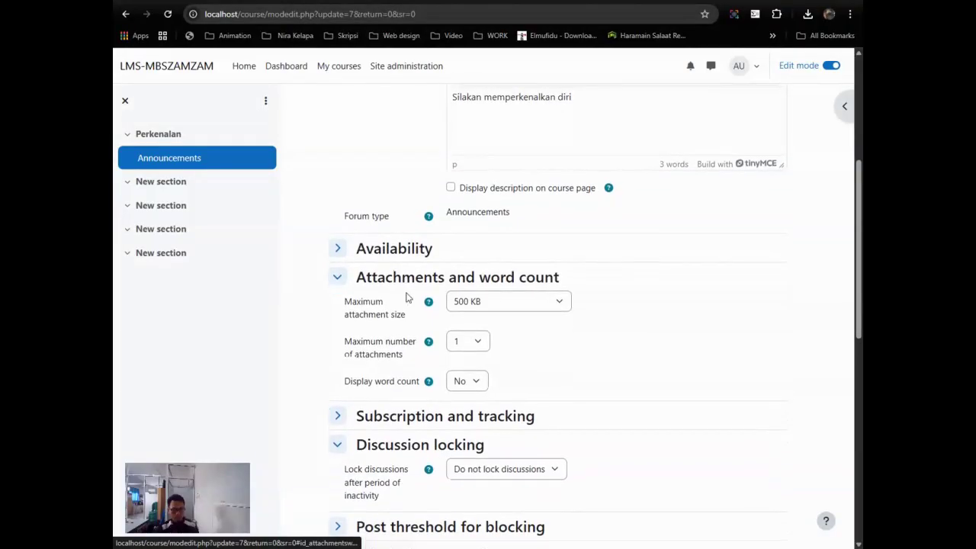
{"action": "scroll", "coordinate": [407, 297], "scroll_direction": "up", "scroll_amount": 3}
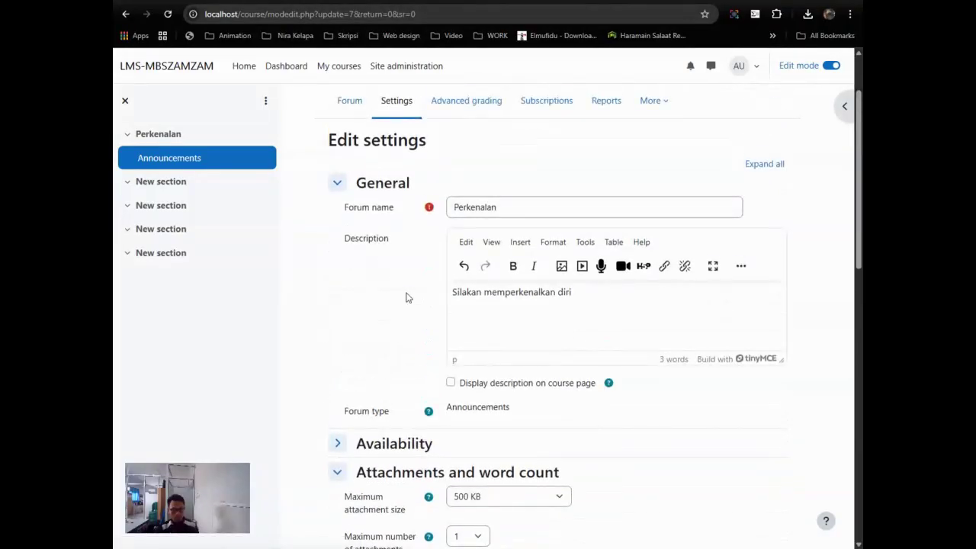
{"action": "scroll", "coordinate": [407, 297], "scroll_direction": "down", "scroll_amount": 2}
{"action": "scroll", "coordinate": [407, 298], "scroll_direction": "up", "scroll_amount": 3}
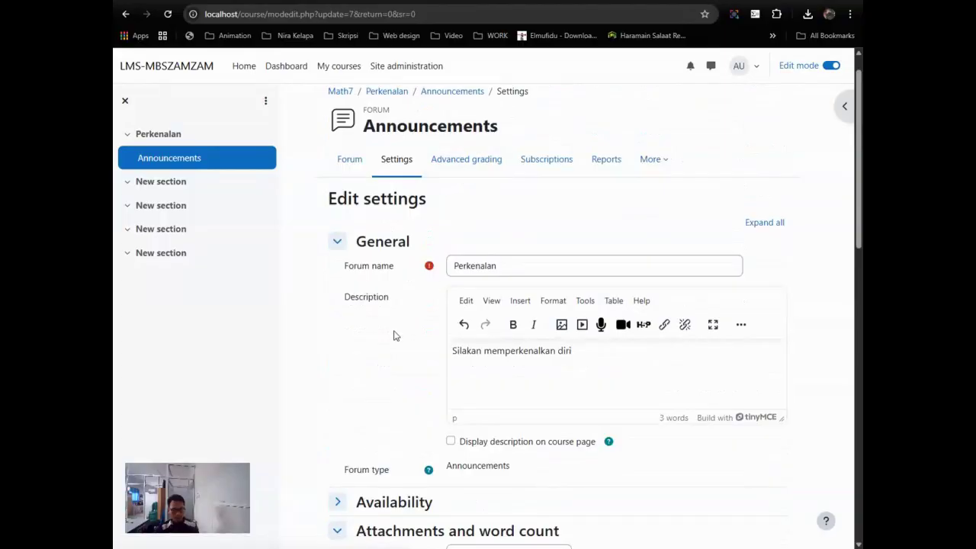
{"action": "scroll", "coordinate": [394, 335], "scroll_direction": "down", "scroll_amount": 4}
{"action": "scroll", "coordinate": [392, 353], "scroll_direction": "up", "scroll_amount": 5}
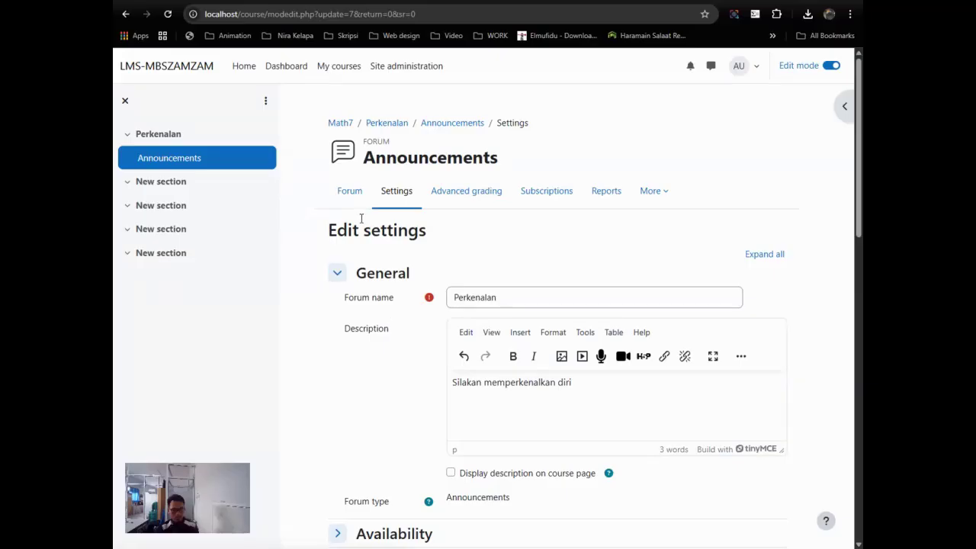
{"action": "scroll", "coordinate": [495, 445], "scroll_direction": "down", "scroll_amount": 10}
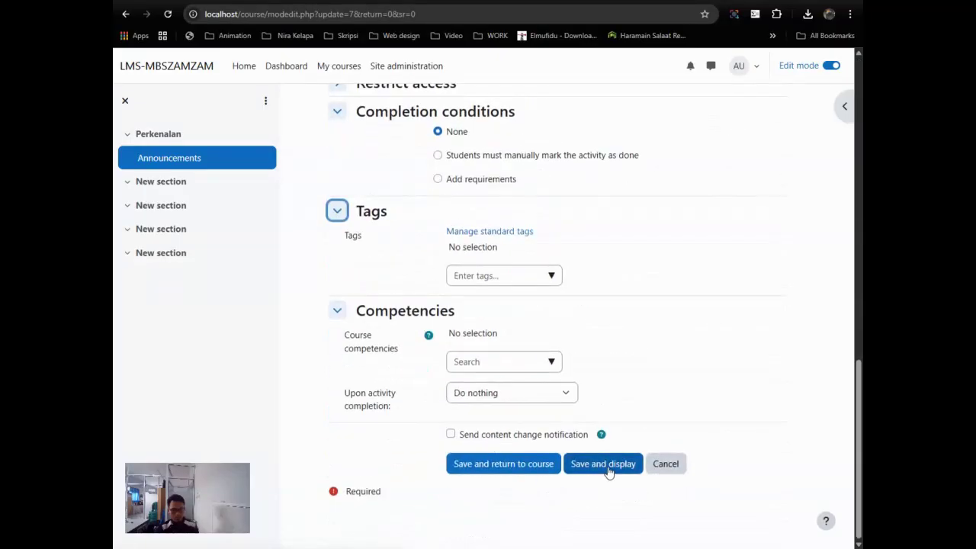
{"action": "scroll", "coordinate": [603, 463], "scroll_direction": "up", "scroll_amount": 10}
Step: Stay on the settings page and expand Common module settings and Post threshold for blocking
{"action": "left_click", "coordinate": [352, 195]}
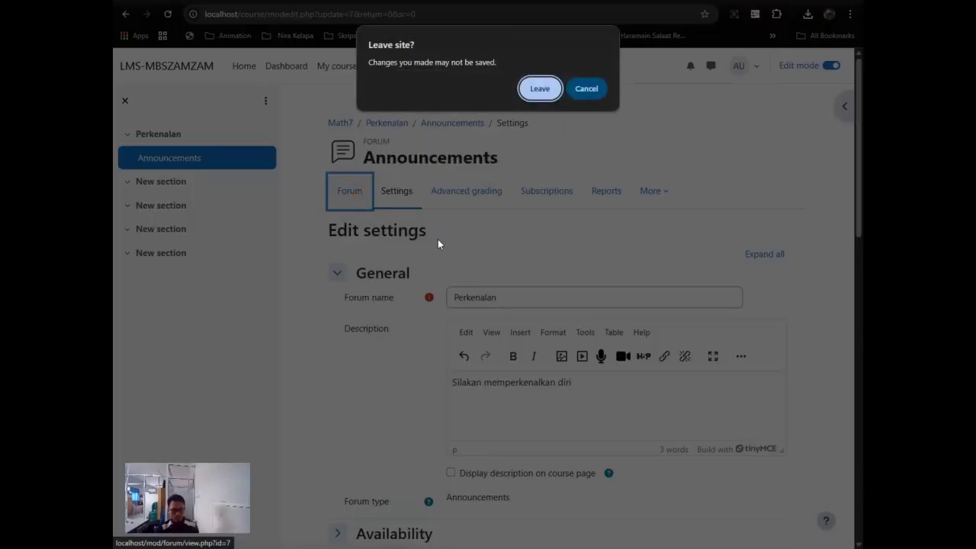
{"action": "left_click", "coordinate": [585, 88]}
{"action": "scroll", "coordinate": [579, 380], "scroll_direction": "down", "scroll_amount": 8}
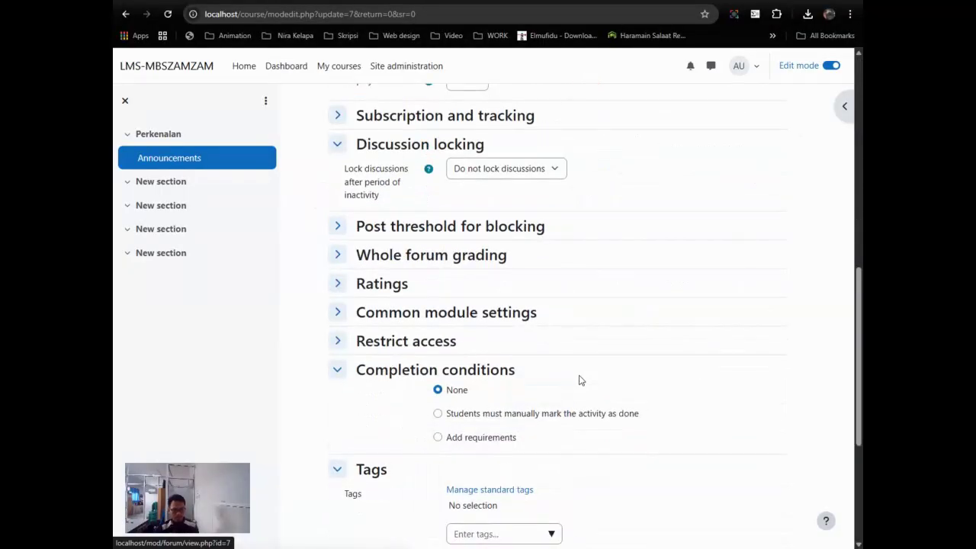
{"action": "left_click", "coordinate": [338, 313]}
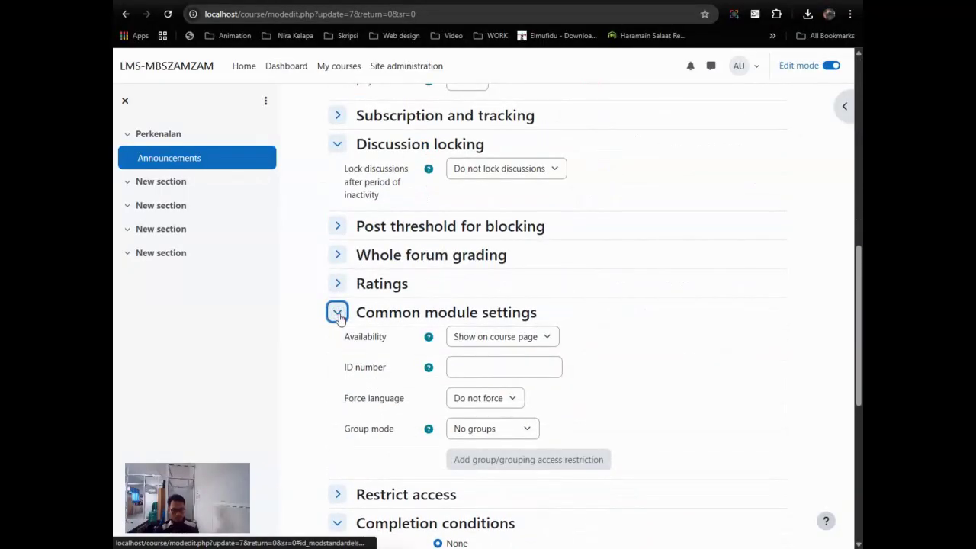
{"action": "scroll", "coordinate": [343, 319], "scroll_direction": "down", "scroll_amount": 2}
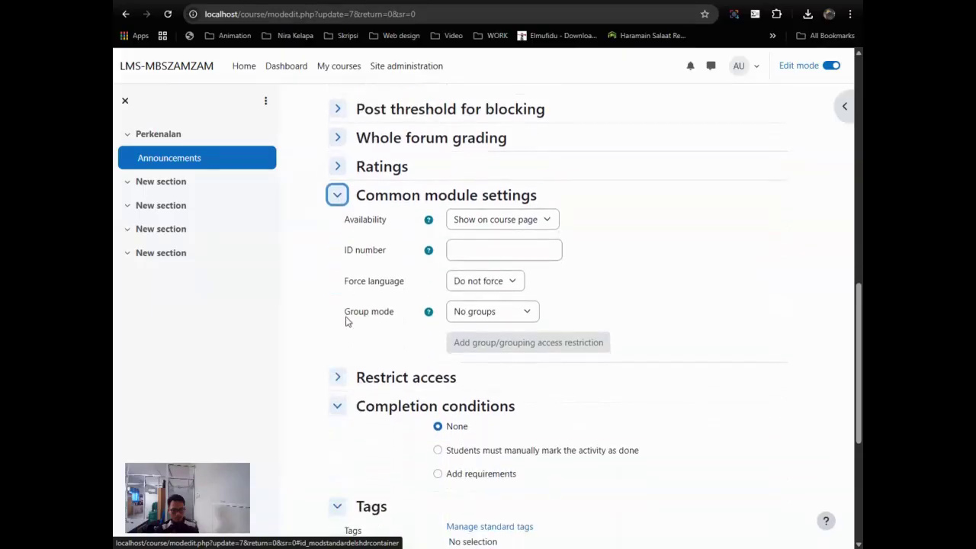
{"action": "left_click", "coordinate": [338, 108]}
{"action": "left_click", "coordinate": [533, 131]}
{"action": "left_click", "coordinate": [557, 129]}
Step: Expand Whole forum grading, Ratings and Restrict access, then save and display the forum
{"action": "left_click", "coordinate": [338, 178]}
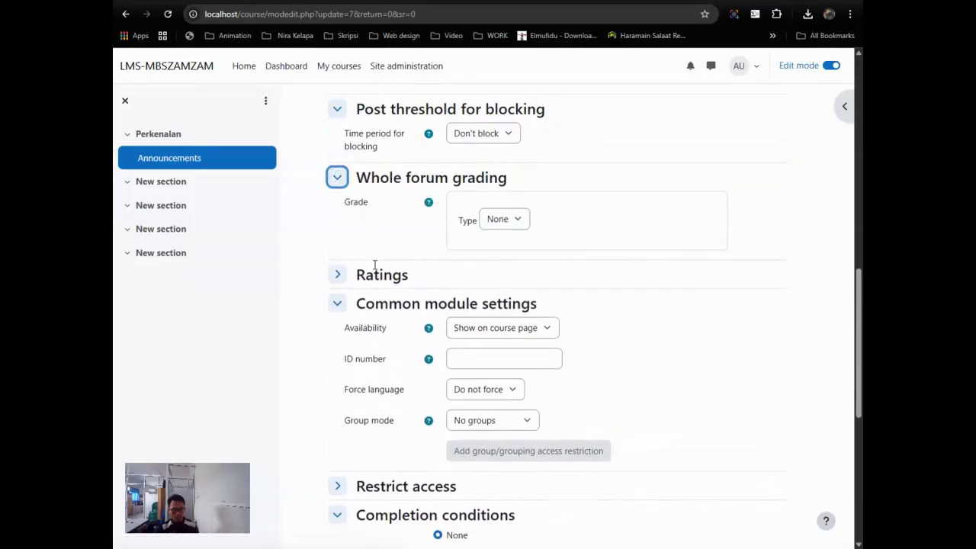
{"action": "left_click", "coordinate": [377, 276]}
{"action": "scroll", "coordinate": [510, 283], "scroll_direction": "down", "scroll_amount": 2}
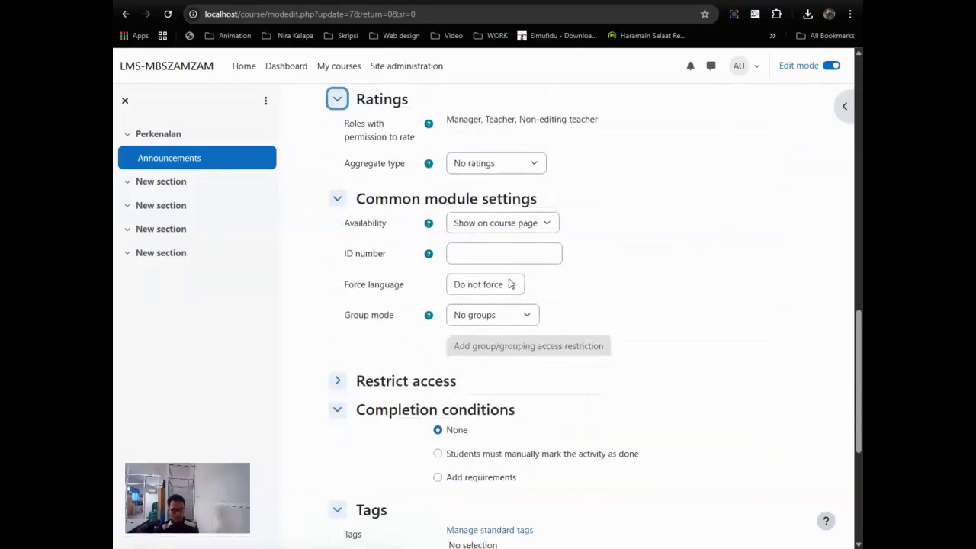
{"action": "left_click", "coordinate": [429, 377]}
{"action": "scroll", "coordinate": [431, 379], "scroll_direction": "down", "scroll_amount": 2}
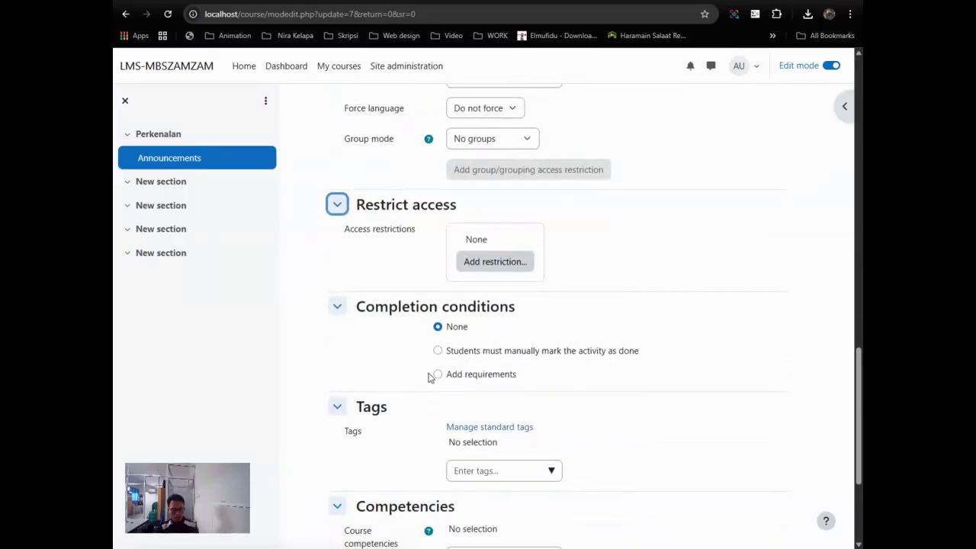
{"action": "scroll", "coordinate": [432, 378], "scroll_direction": "down", "scroll_amount": 2}
{"action": "left_click", "coordinate": [609, 488]}
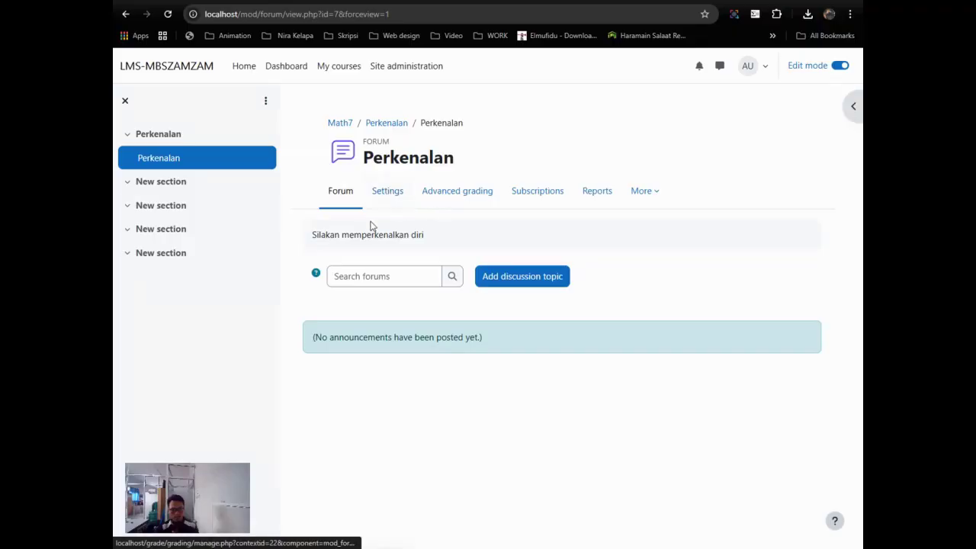
Step: Require students to start 1 discussion for completion, then save and display the forum
{"action": "left_click", "coordinate": [379, 198]}
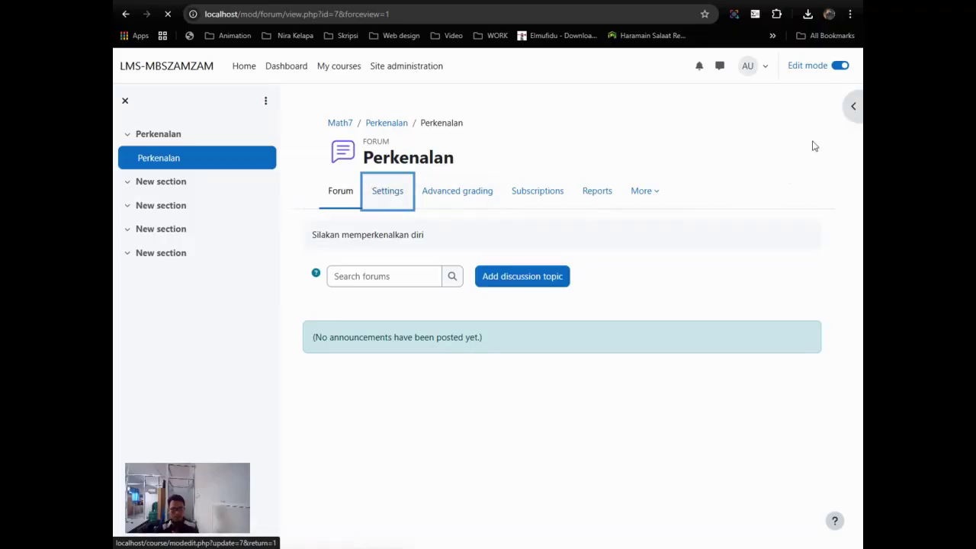
{"action": "left_click_drag", "start_coordinate": [858, 176], "coordinate": [860, 417]}
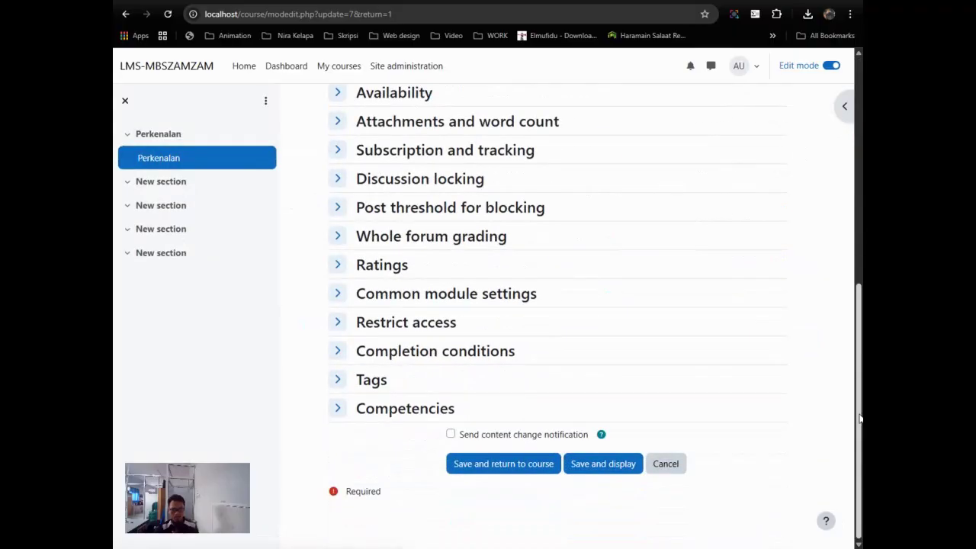
{"action": "left_click", "coordinate": [442, 357]}
{"action": "scroll", "coordinate": [495, 361], "scroll_direction": "down", "scroll_amount": 1}
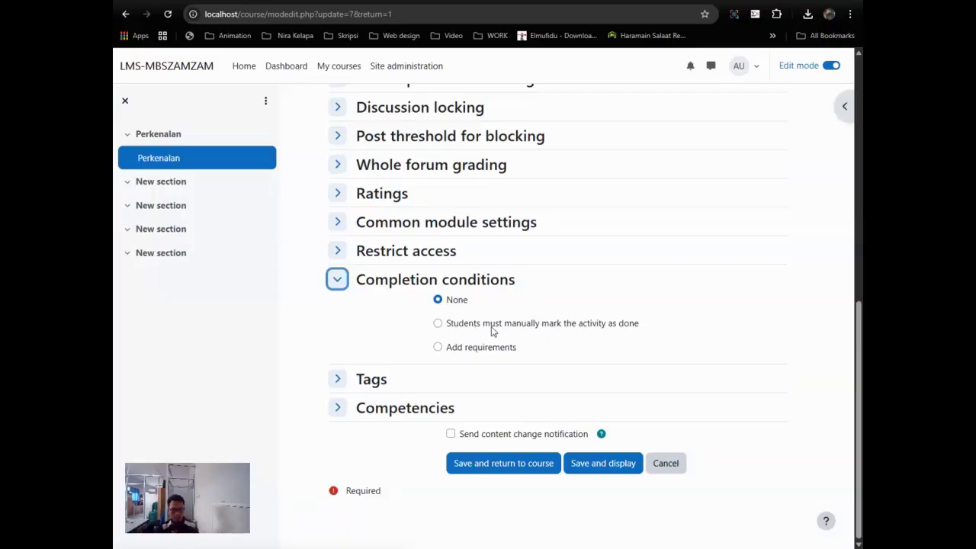
{"action": "left_click", "coordinate": [491, 347]}
{"action": "scroll", "coordinate": [551, 353], "scroll_direction": "down", "scroll_amount": 1}
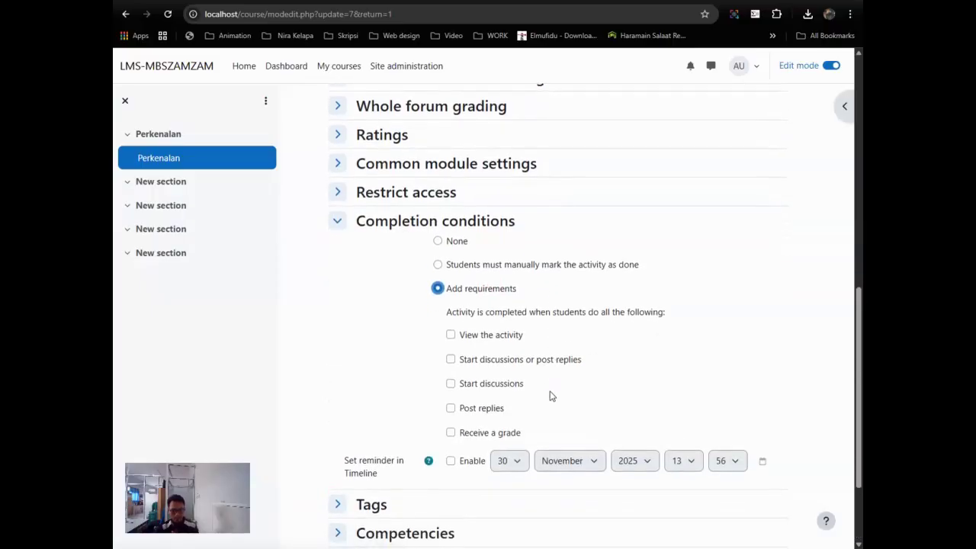
{"action": "left_click", "coordinate": [517, 386]}
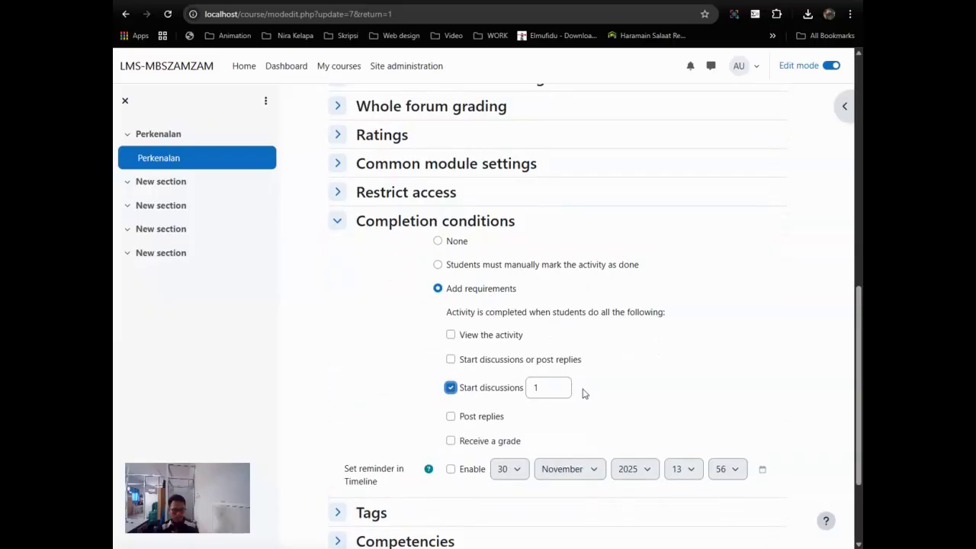
{"action": "scroll", "coordinate": [584, 393], "scroll_direction": "down", "scroll_amount": 2}
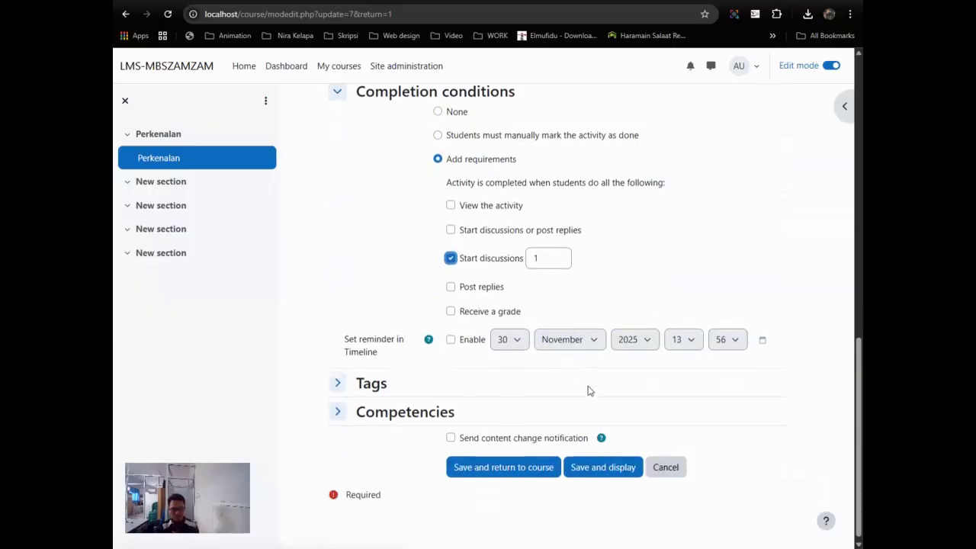
{"action": "left_click", "coordinate": [612, 464]}
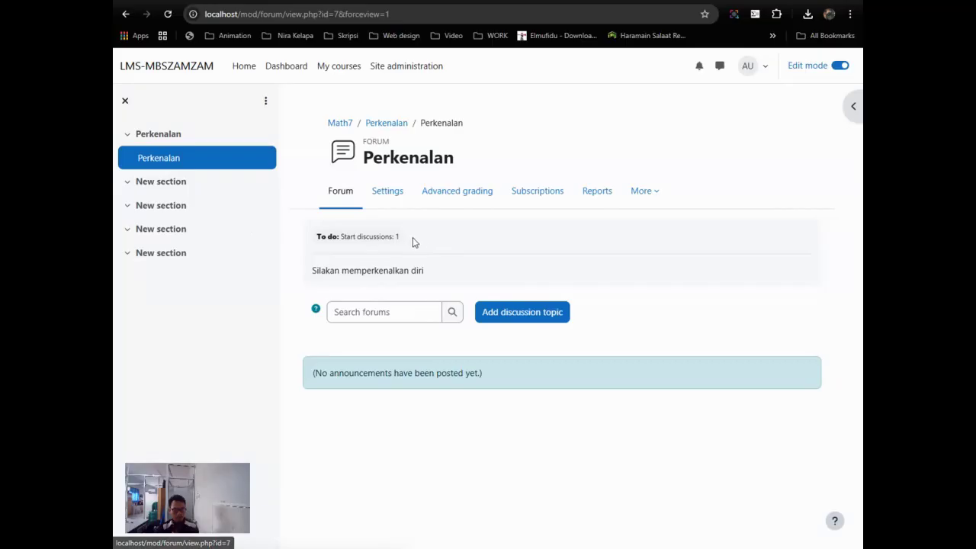
Step: Return to the Mathematics-7 course page and open the first untitled New section
{"action": "left_click", "coordinate": [339, 124]}
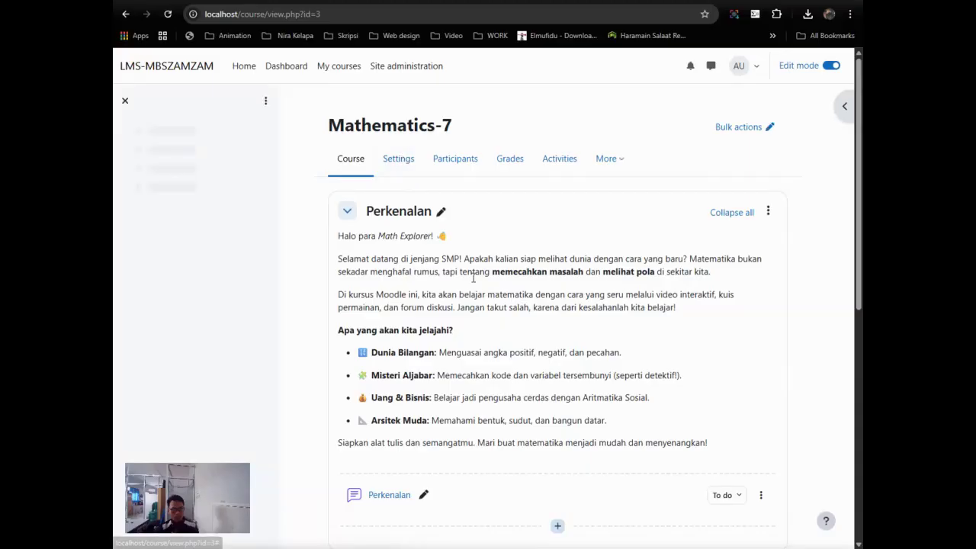
{"action": "scroll", "coordinate": [488, 292], "scroll_direction": "down", "scroll_amount": 3}
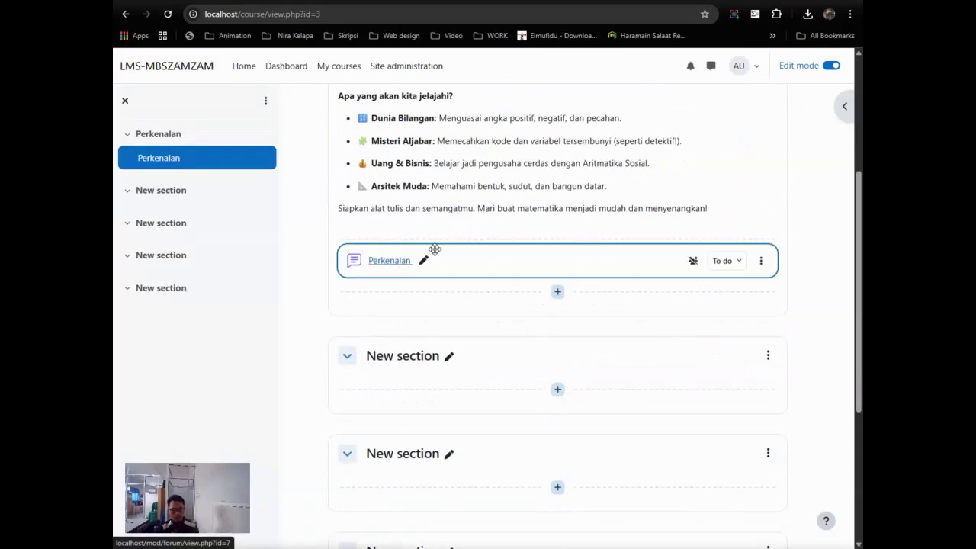
{"action": "scroll", "coordinate": [457, 290], "scroll_direction": "up", "scroll_amount": 2}
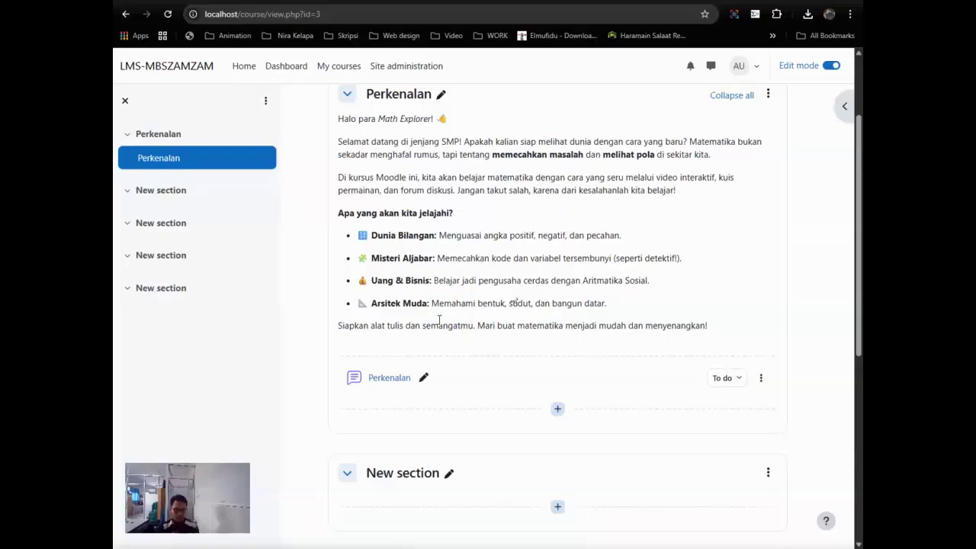
{"action": "scroll", "coordinate": [465, 286], "scroll_direction": "down", "scroll_amount": 1}
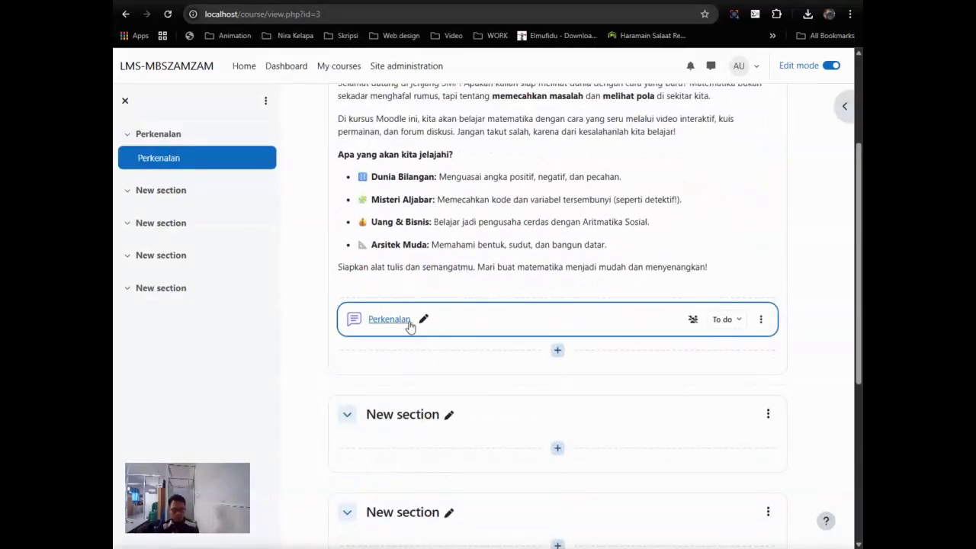
{"action": "left_click", "coordinate": [169, 196]}
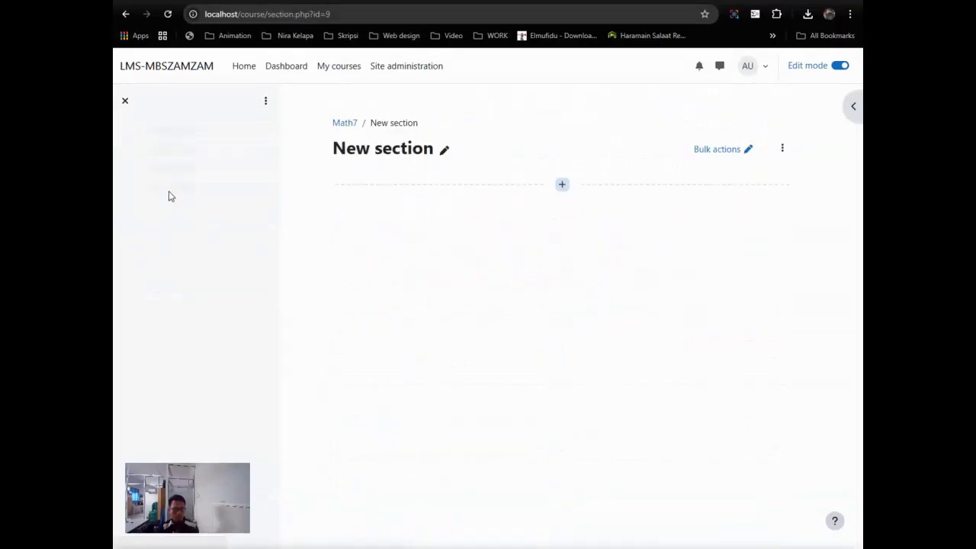
Step: Rename the new section to 'Sesi 1'
{"action": "left_click", "coordinate": [445, 151]}
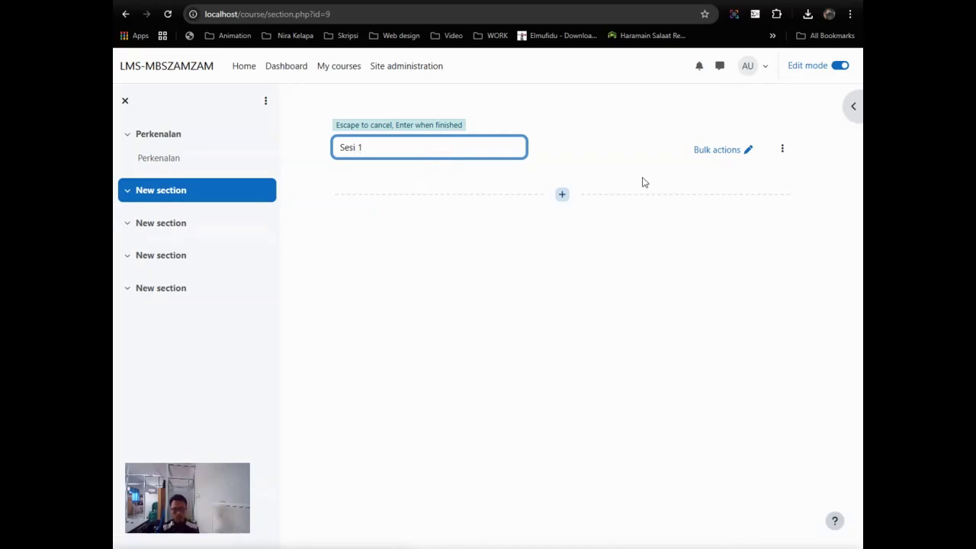
{"action": "type", "text": "Sesi 1"}
{"action": "key", "text": "Return"}
Step: In the section settings, paste the Pertemuan 1 title and circle lesson material into the description
{"action": "left_click", "coordinate": [780, 151]}
{"action": "left_click", "coordinate": [752, 173]}
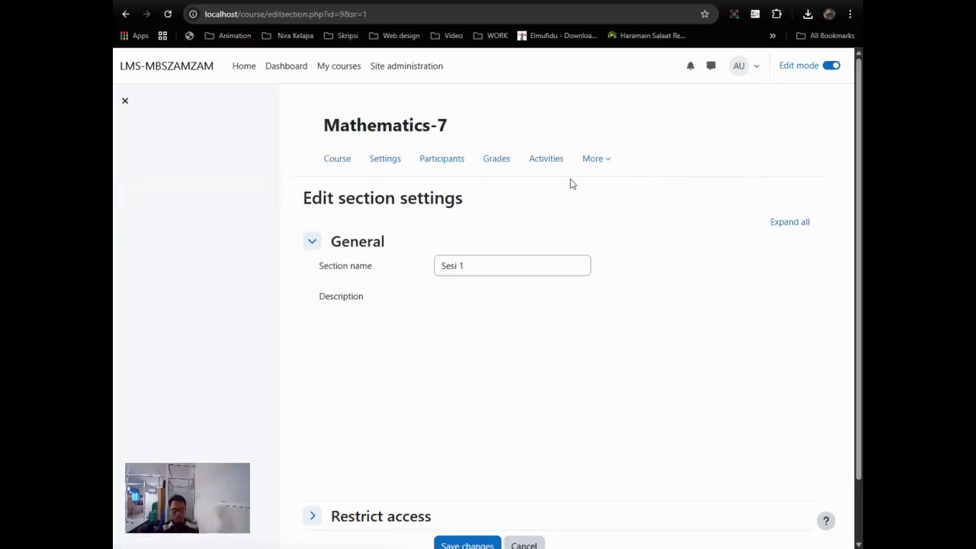
{"action": "scroll", "coordinate": [532, 316], "scroll_direction": "down", "scroll_amount": 1}
{"action": "left_click", "coordinate": [529, 303]}
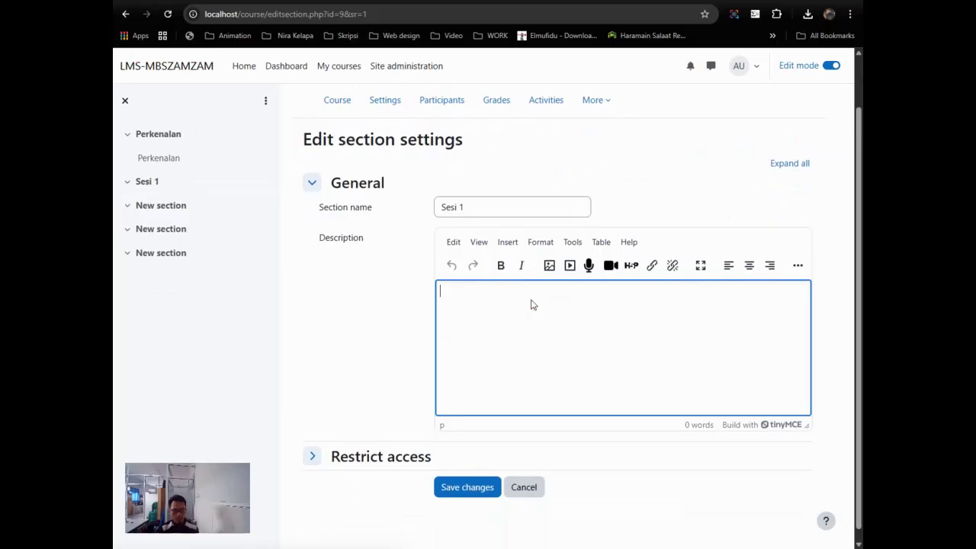
{"action": "scroll", "coordinate": [512, 329], "scroll_direction": "down", "scroll_amount": 1}
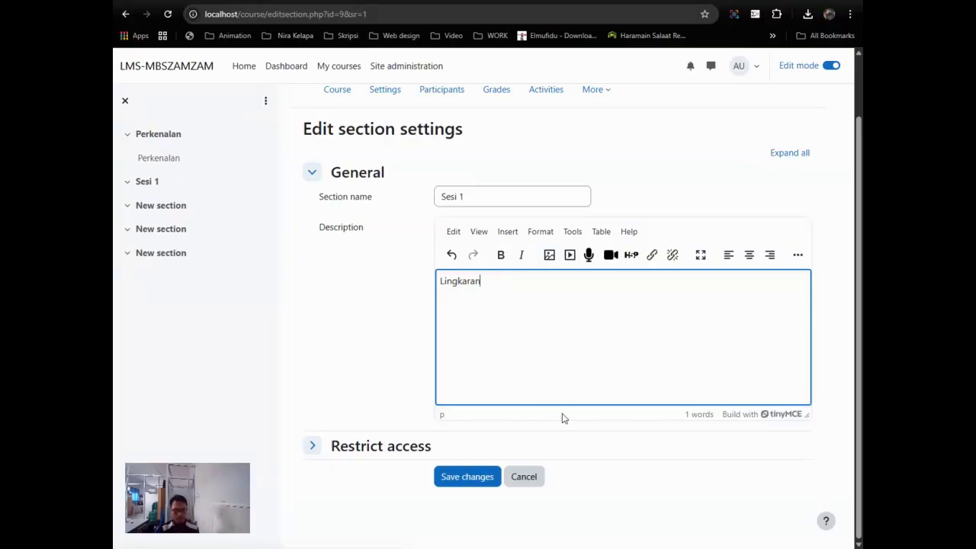
{"action": "left_click_drag", "start_coordinate": [492, 284], "coordinate": [438, 295]}
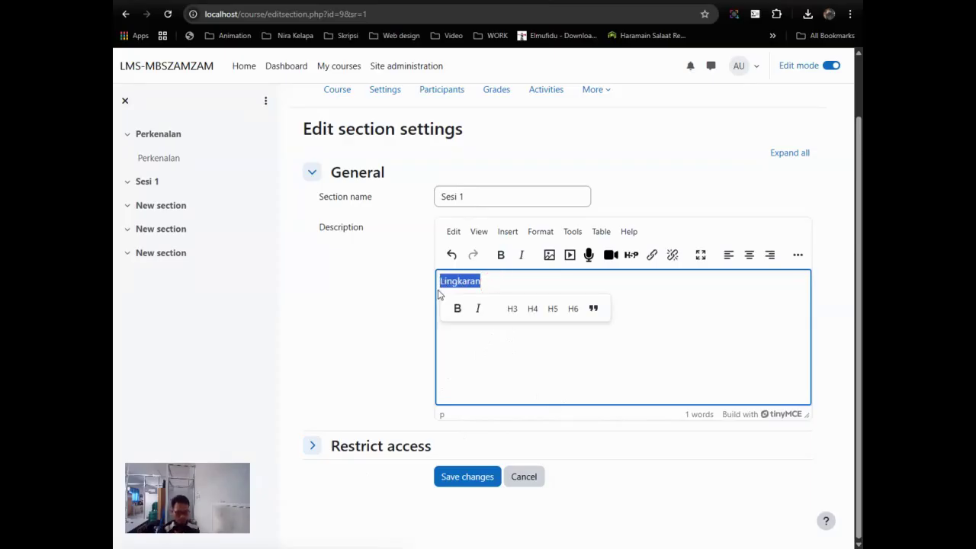
{"action": "type", "text": "Pertemuan 1: Unsur-Unsur Lingkaran"}
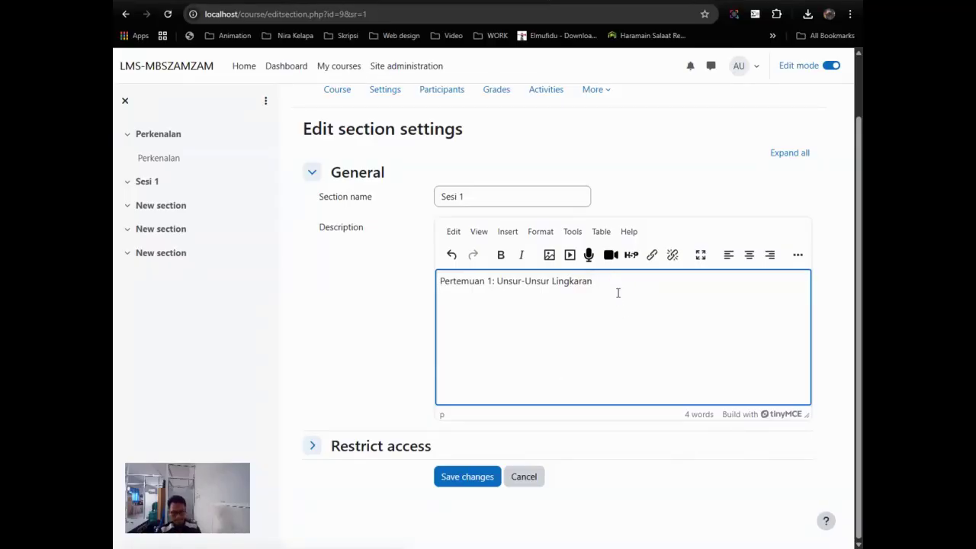
{"action": "right_click", "coordinate": [488, 300]}
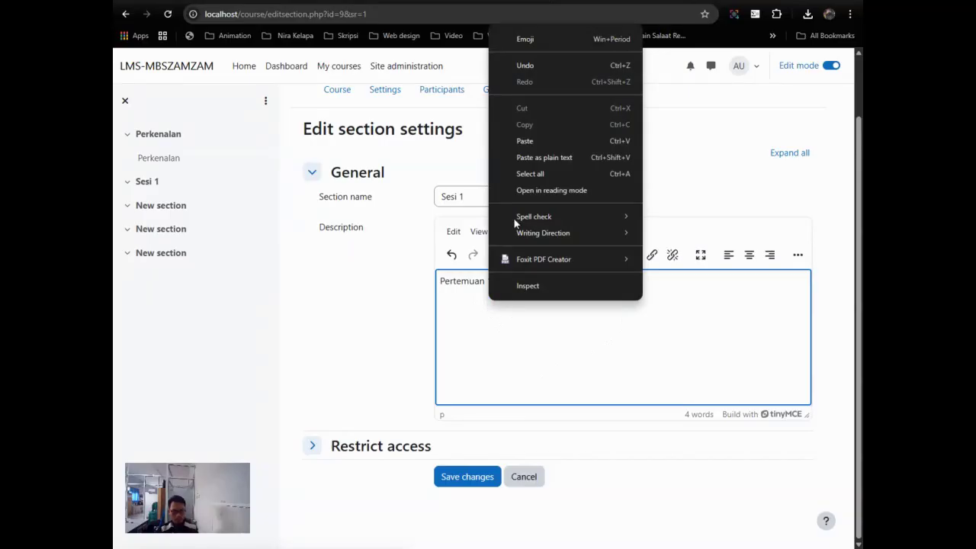
{"action": "left_click", "coordinate": [531, 141]}
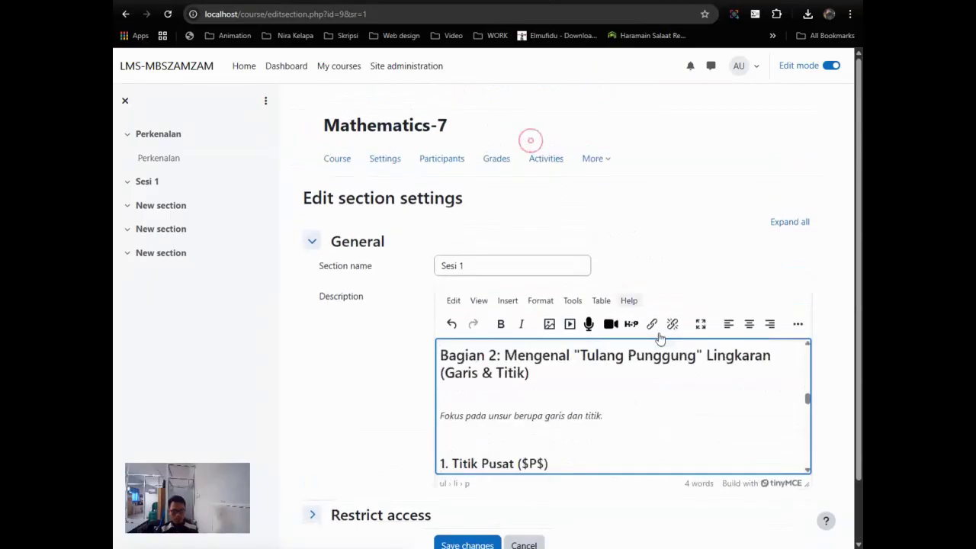
Step: Delete the two introductory paragraphs and the Judul Materi title from the description
{"action": "scroll", "coordinate": [660, 400], "scroll_direction": "up", "scroll_amount": 15}
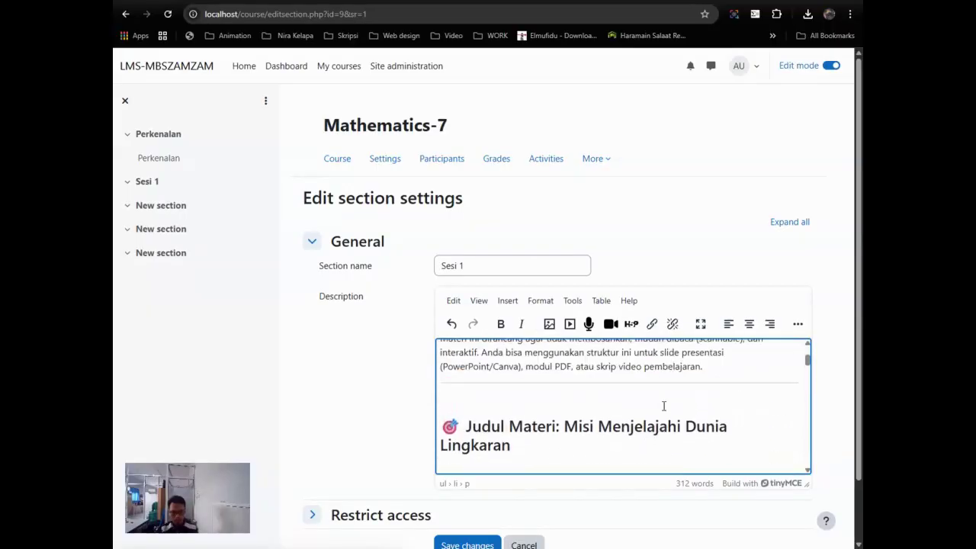
{"action": "scroll", "coordinate": [663, 406], "scroll_direction": "down", "scroll_amount": 4}
{"action": "scroll", "coordinate": [663, 405], "scroll_direction": "up", "scroll_amount": 4}
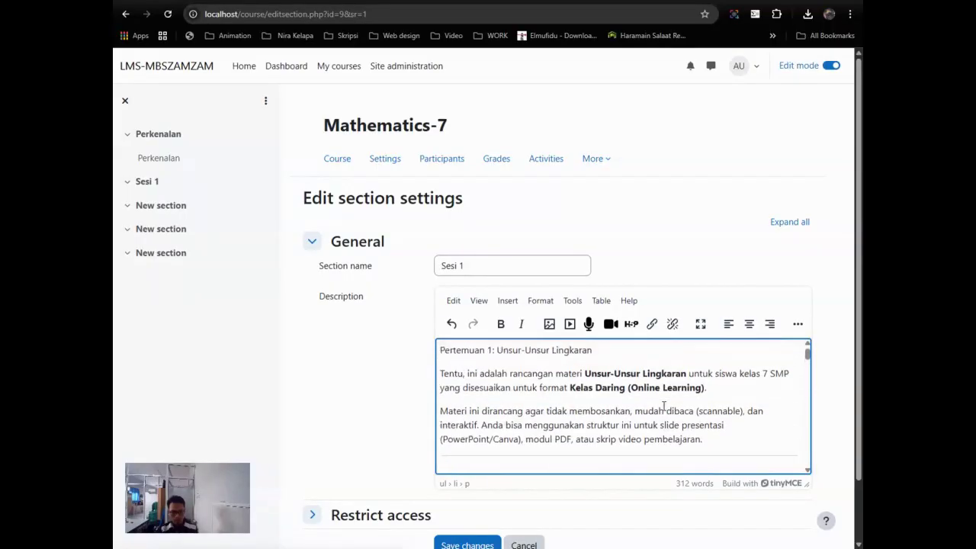
{"action": "left_click_drag", "start_coordinate": [442, 374], "coordinate": [716, 442]}
{"action": "key", "text": "BackSpace"}
{"action": "key", "text": "Delete"}
{"action": "key", "text": "Delete"}
{"action": "key", "text": "Delete"}
{"action": "key", "text": "Delete"}
{"action": "key", "text": "Delete"}
{"action": "key", "text": "Delete"}
{"action": "key", "text": "Delete"}
{"action": "key", "text": "Delete"}
{"action": "key", "text": "Delete"}
{"action": "key", "text": "Delete"}
{"action": "key", "text": "Delete"}
{"action": "key", "text": "Delete"}
{"action": "key", "text": "Delete"}
{"action": "key", "text": "Delete"}
{"action": "key", "text": "Delete"}
{"action": "key", "text": "Delete"}
{"action": "key", "text": "Delete"}
{"action": "key", "text": "Delete"}
{"action": "key", "text": "Delete"}
{"action": "key", "text": "Delete"}
{"action": "key", "text": "Delete"}
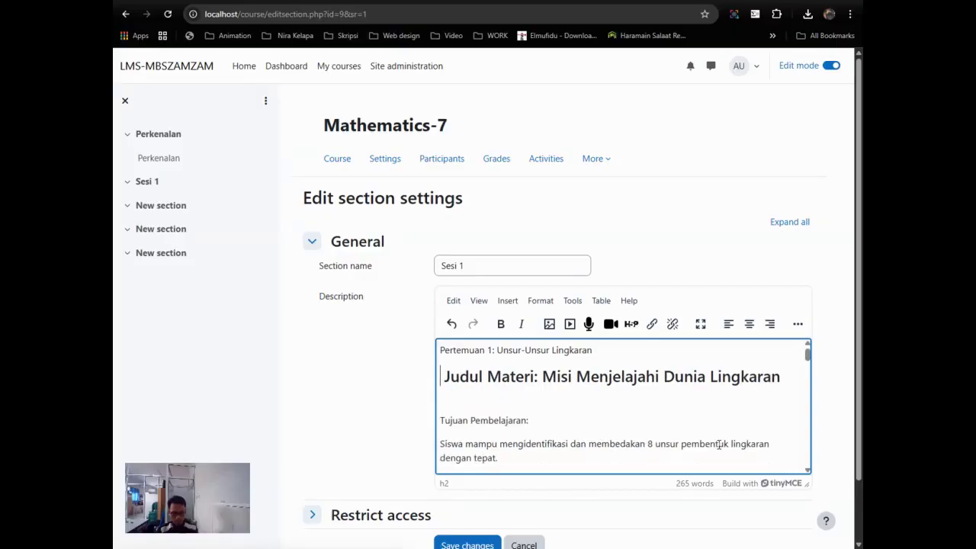
{"action": "key", "text": "Delete"}
{"action": "key", "text": "Delete"}
{"action": "key", "text": "Delete"}
{"action": "key", "text": "Delete"}
{"action": "key", "text": "Delete"}
{"action": "key", "text": "Delete"}
{"action": "key", "text": "Delete"}
{"action": "key", "text": "Delete"}
{"action": "key", "text": "Delete"}
{"action": "key", "text": "Delete"}
{"action": "key", "text": "Delete"}
{"action": "key", "text": "Delete"}
{"action": "key", "text": "Delete"}
{"action": "key", "text": "Delete"}
{"action": "key", "text": "Delete"}
{"action": "key", "text": "Delete"}
{"action": "key", "text": "Delete"}
{"action": "key", "text": "Delete"}
{"action": "key", "text": "Delete"}
{"action": "key", "text": "Delete"}
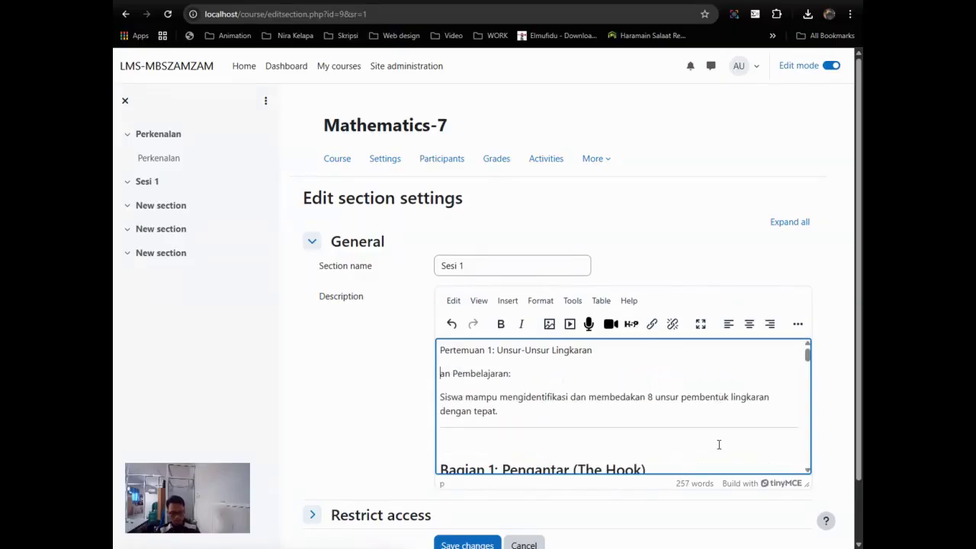
Step: Remove the learning objective paragraph and the Pertemuan 1 line, leaving Bagian 1 at top
{"action": "scroll", "coordinate": [562, 412], "scroll_direction": "down", "scroll_amount": 3}
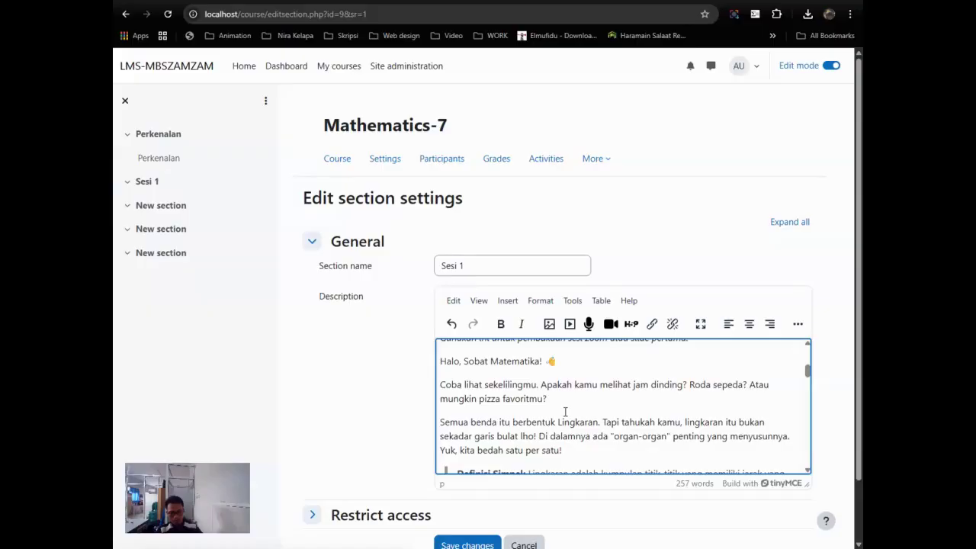
{"action": "scroll", "coordinate": [565, 413], "scroll_direction": "up", "scroll_amount": 2}
{"action": "scroll", "coordinate": [565, 412], "scroll_direction": "up", "scroll_amount": 1}
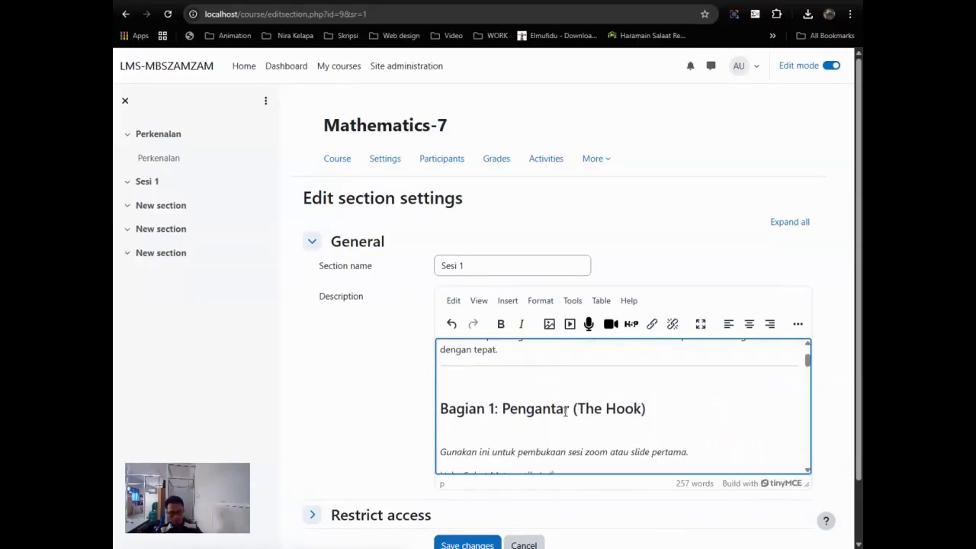
{"action": "scroll", "coordinate": [603, 395], "scroll_direction": "down", "scroll_amount": 1}
{"action": "scroll", "coordinate": [623, 381], "scroll_direction": "up", "scroll_amount": 2}
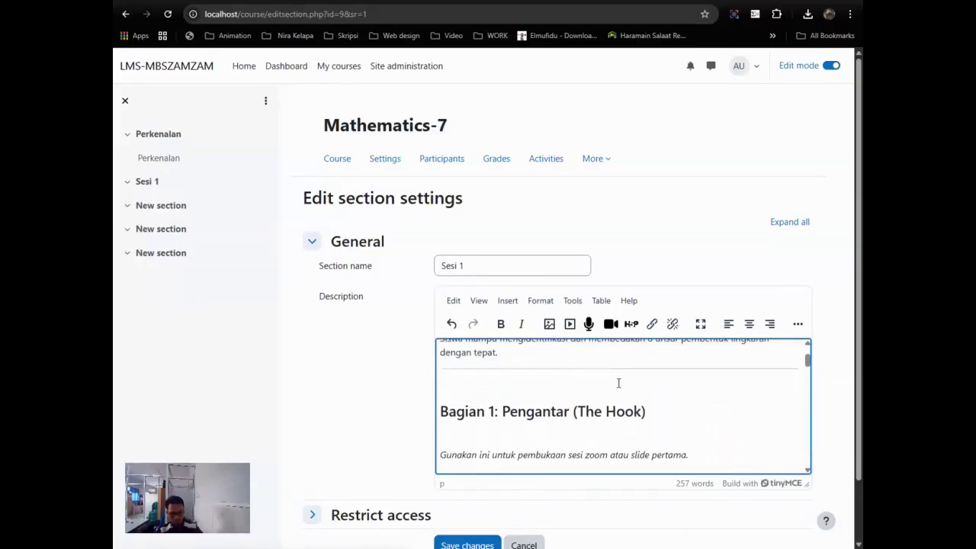
{"action": "triple_click", "coordinate": [531, 366]}
{"action": "key", "text": "BackSpace"}
{"action": "key", "text": "Delete"}
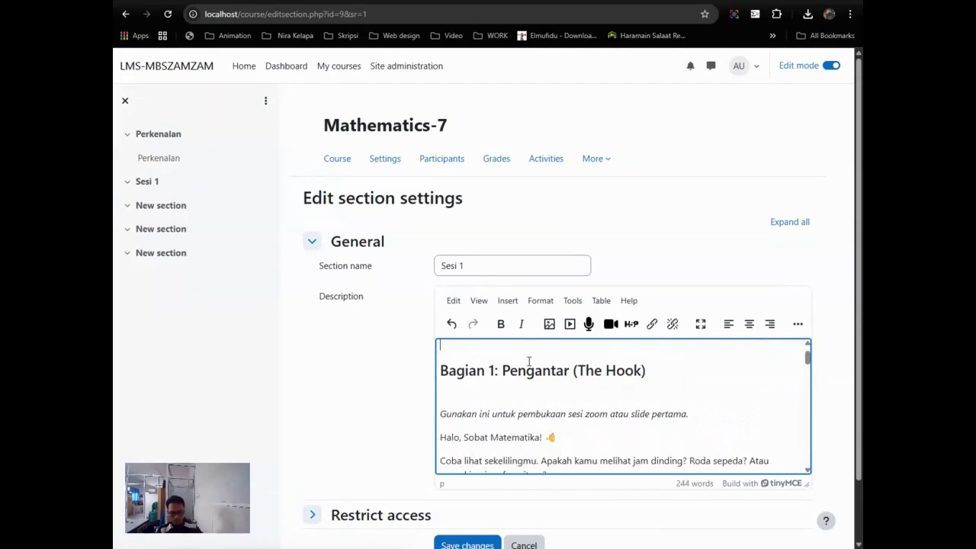
{"action": "key", "text": "Delete"}
{"action": "left_click_drag", "start_coordinate": [605, 344], "coordinate": [439, 350]}
{"action": "key", "text": "BackSpace"}
{"action": "key", "text": "Delete"}
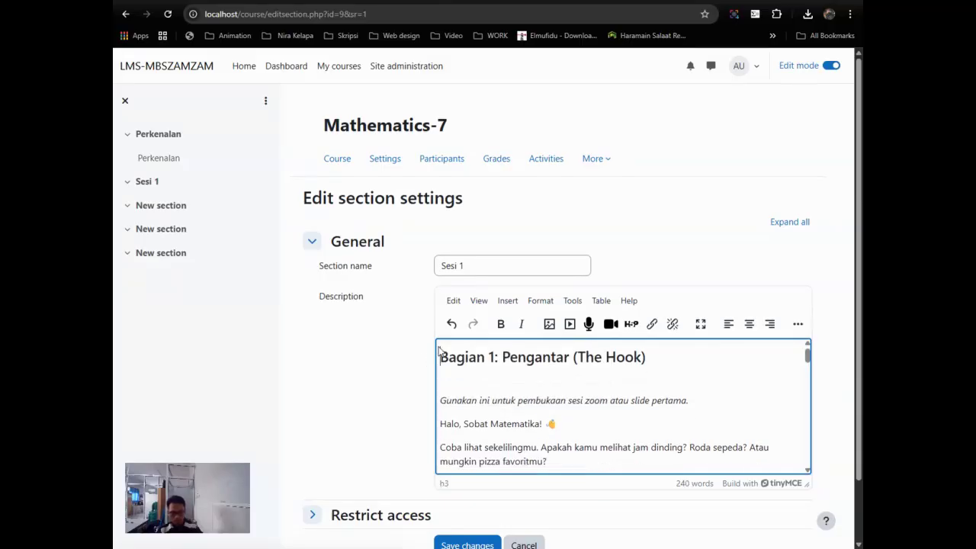
Step: Select the italic zoom-opening instruction line in the description
{"action": "scroll", "coordinate": [522, 383], "scroll_direction": "down", "scroll_amount": 1}
{"action": "scroll", "coordinate": [522, 382], "scroll_direction": "down", "scroll_amount": 5}
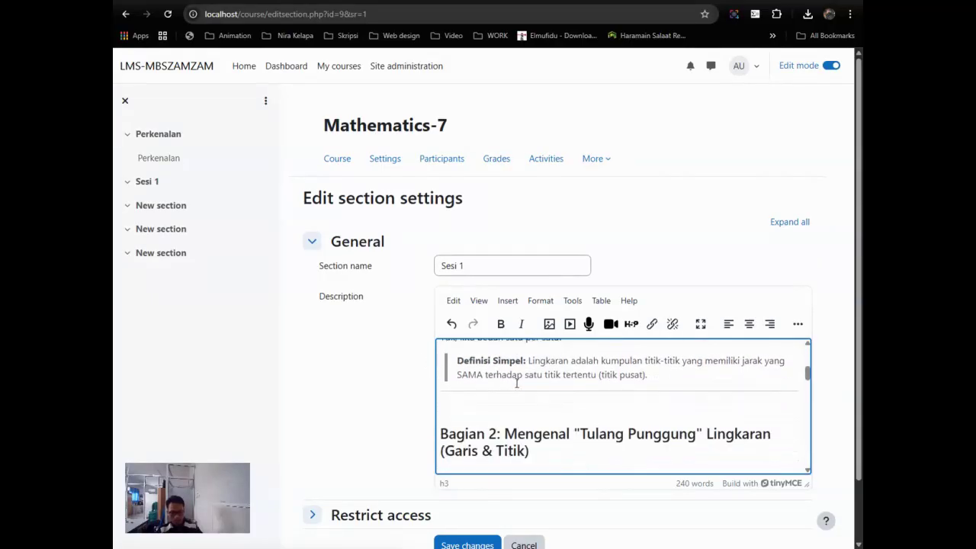
{"action": "scroll", "coordinate": [516, 383], "scroll_direction": "up", "scroll_amount": 1}
{"action": "scroll", "coordinate": [516, 383], "scroll_direction": "down", "scroll_amount": 1}
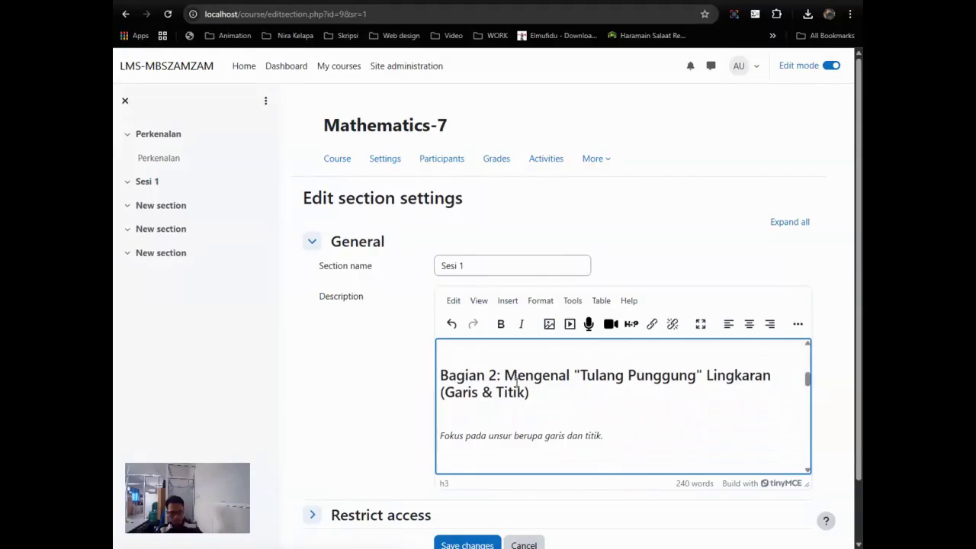
{"action": "scroll", "coordinate": [516, 382], "scroll_direction": "up", "scroll_amount": 3}
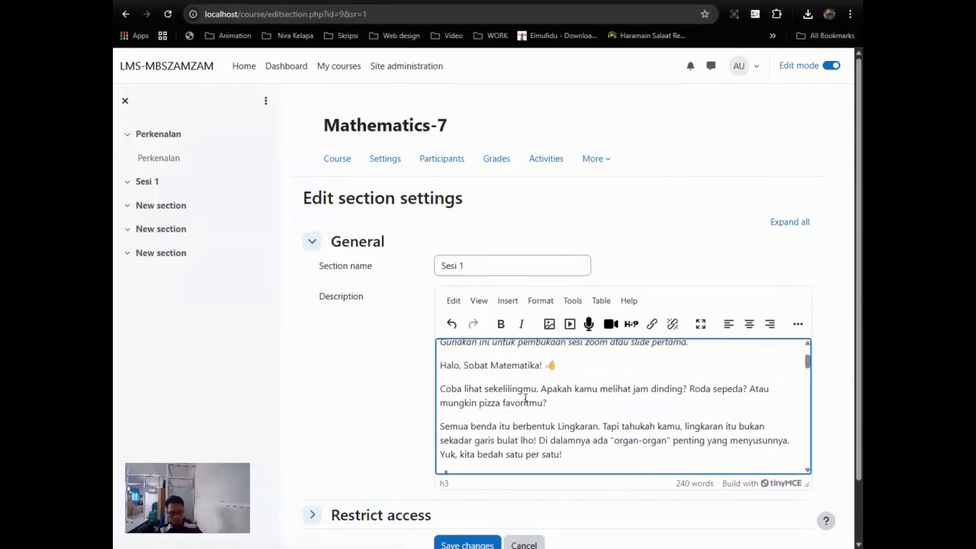
{"action": "scroll", "coordinate": [533, 398], "scroll_direction": "up", "scroll_amount": 1}
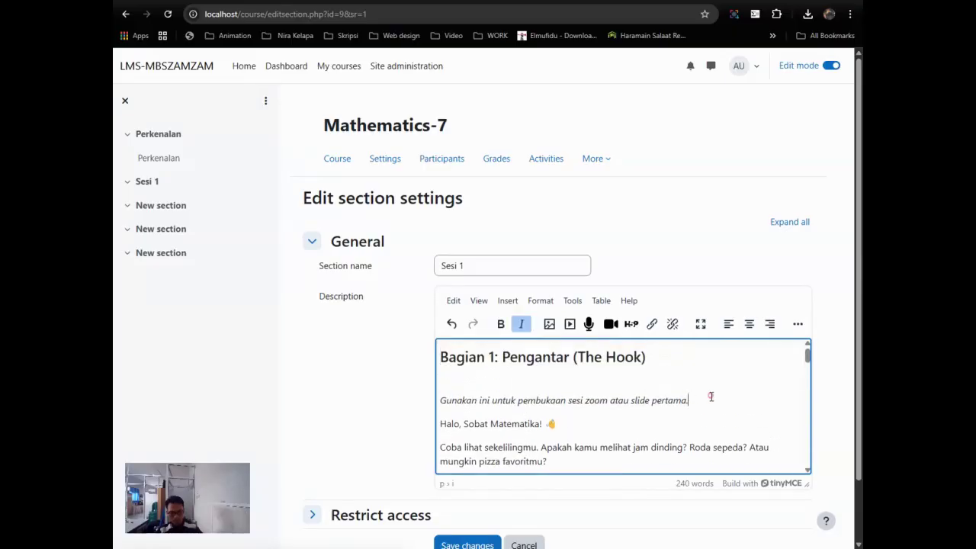
{"action": "left_click_drag", "start_coordinate": [710, 397], "coordinate": [439, 375]}
Step: Delete the italic zoom-opening instruction line
{"action": "key", "text": "BackSpace"}
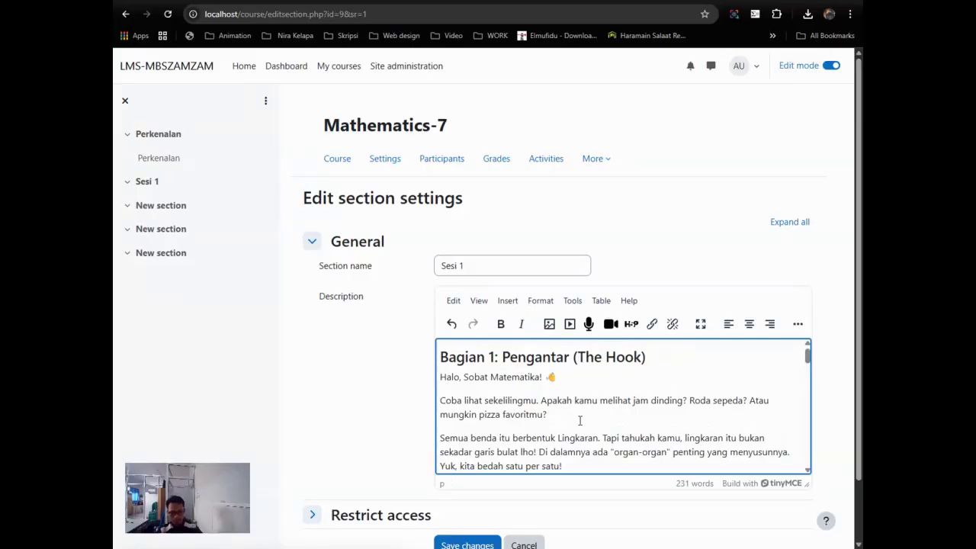
{"action": "scroll", "coordinate": [579, 420], "scroll_direction": "down", "scroll_amount": 1}
{"action": "scroll", "coordinate": [579, 420], "scroll_direction": "down", "scroll_amount": 1}
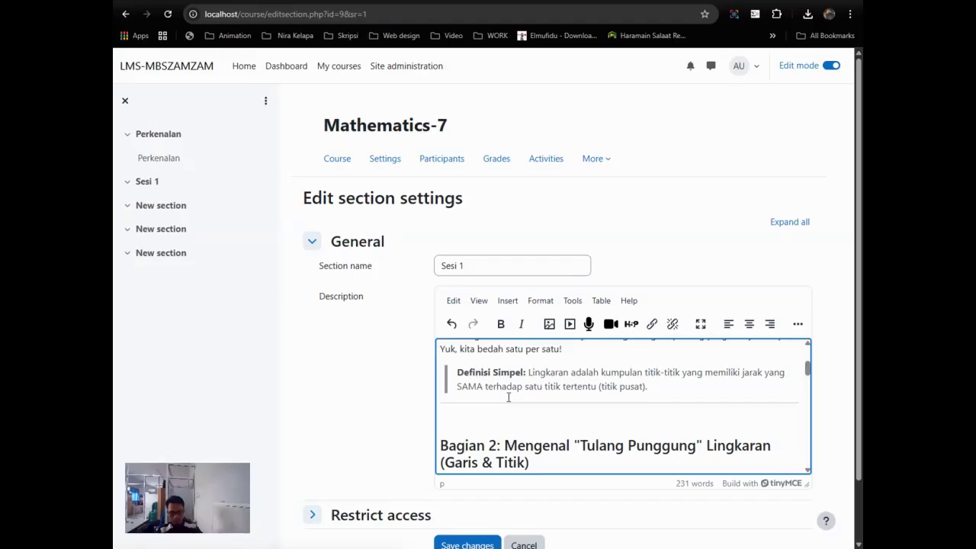
{"action": "scroll", "coordinate": [507, 396], "scroll_direction": "down", "scroll_amount": 1}
Step: Select the Bagian 2 (Garis & Titik) heading and its italic focus line, then delete them
{"action": "left_click_drag", "start_coordinate": [440, 386], "coordinate": [604, 423]}
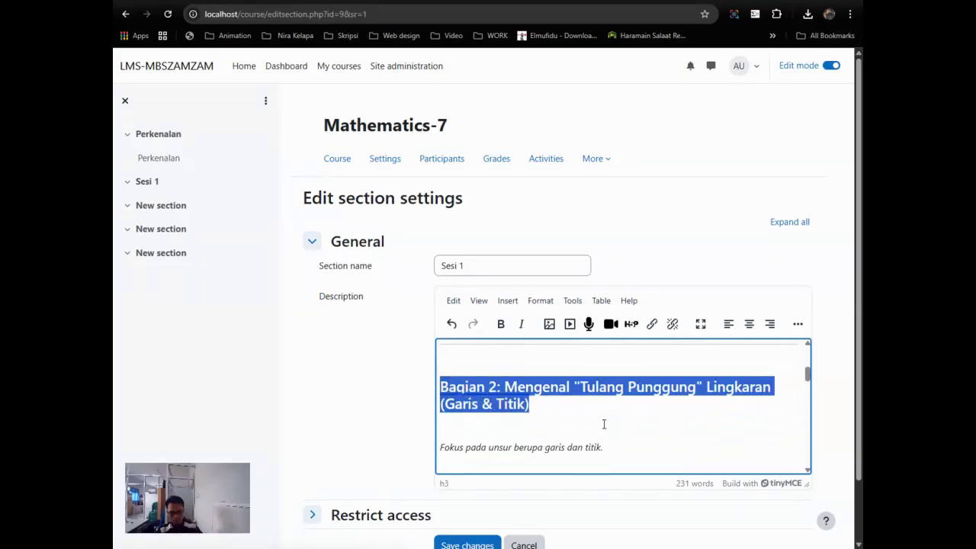
{"action": "scroll", "coordinate": [603, 419], "scroll_direction": "down", "scroll_amount": 2}
{"action": "scroll", "coordinate": [603, 418], "scroll_direction": "up", "scroll_amount": 1}
{"action": "scroll", "coordinate": [603, 418], "scroll_direction": "down", "scroll_amount": 2}
{"action": "scroll", "coordinate": [573, 401], "scroll_direction": "up", "scroll_amount": 2}
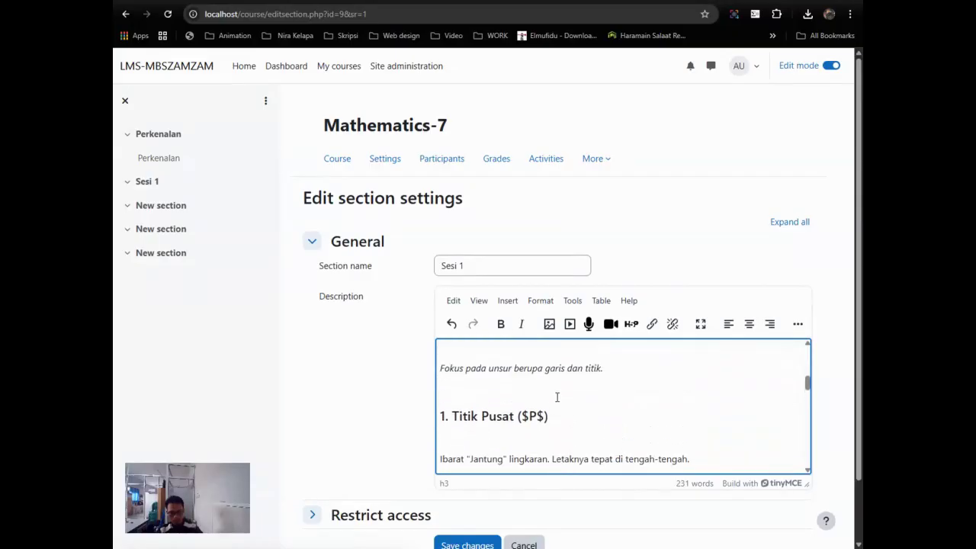
{"action": "left_click", "coordinate": [482, 407], "text": "shift"}
{"action": "scroll", "coordinate": [483, 407], "scroll_direction": "up", "scroll_amount": 6}
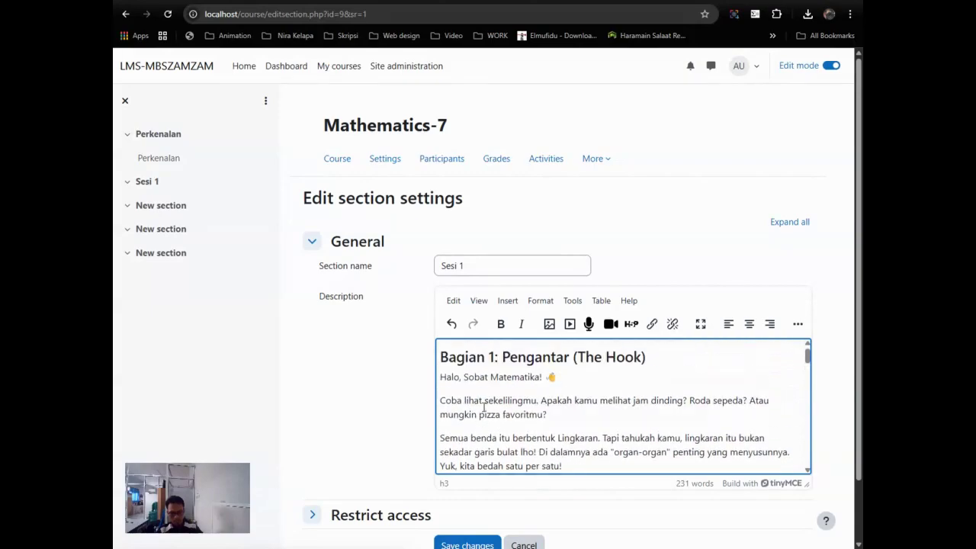
{"action": "scroll", "coordinate": [487, 408], "scroll_direction": "down", "scroll_amount": 5}
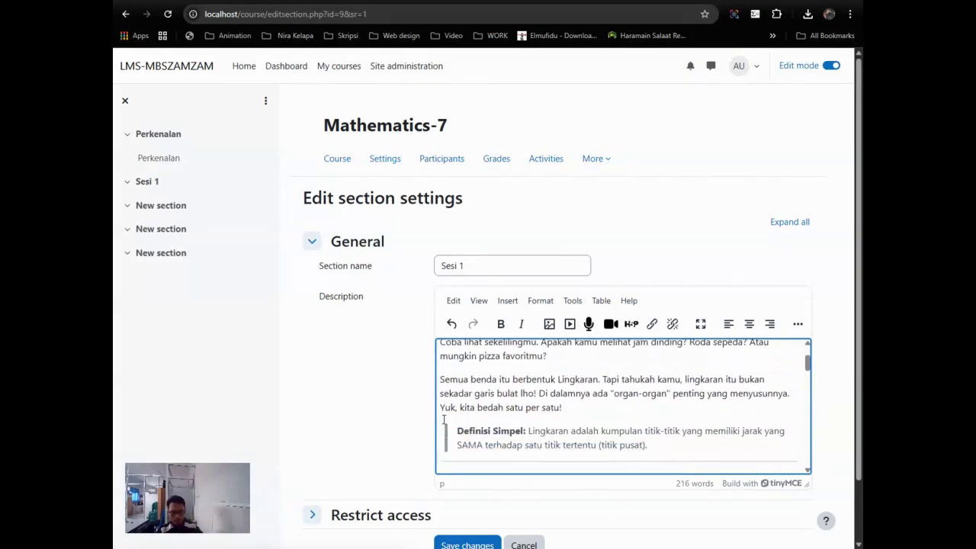
{"action": "key", "text": "Delete"}
{"action": "scroll", "coordinate": [509, 412], "scroll_direction": "down", "scroll_amount": 5}
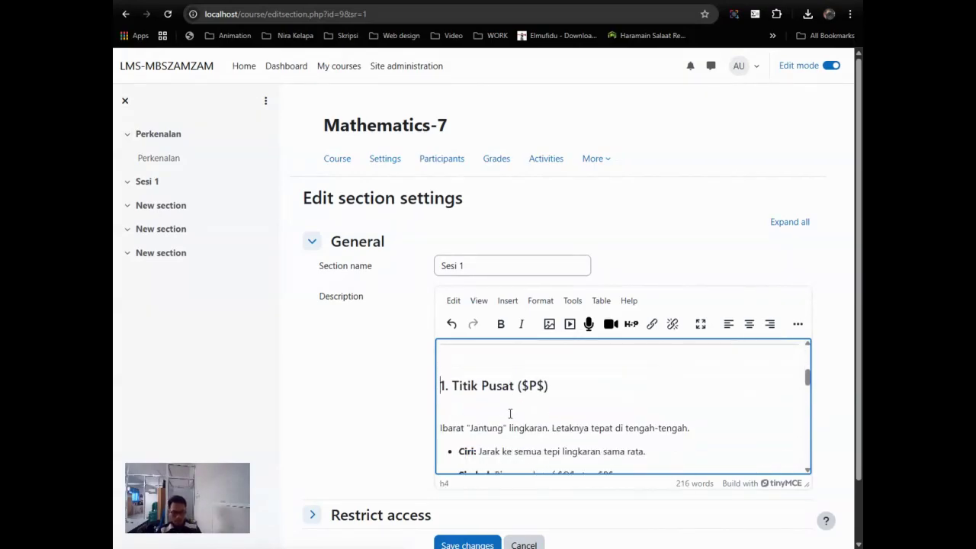
{"action": "scroll", "coordinate": [510, 412], "scroll_direction": "down", "scroll_amount": 10}
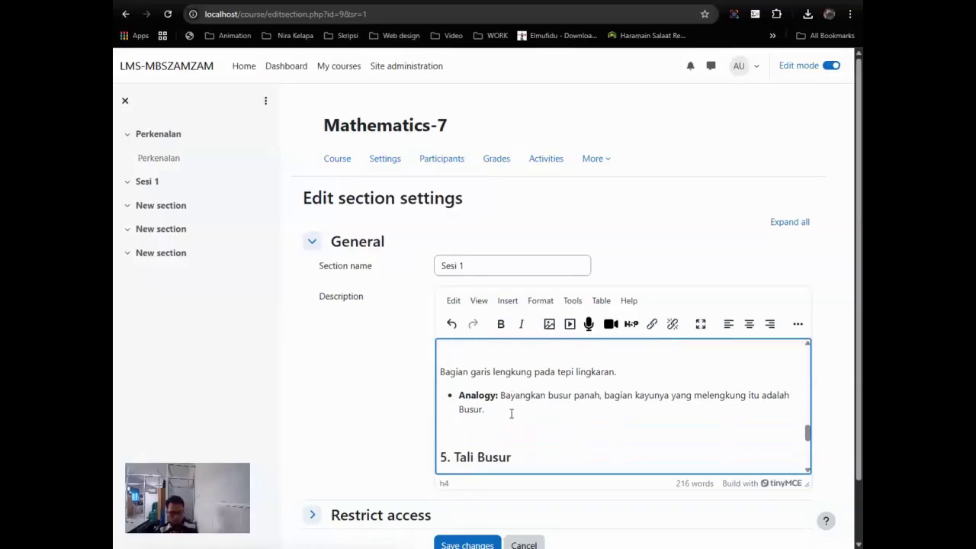
{"action": "scroll", "coordinate": [511, 413], "scroll_direction": "up", "scroll_amount": 20}
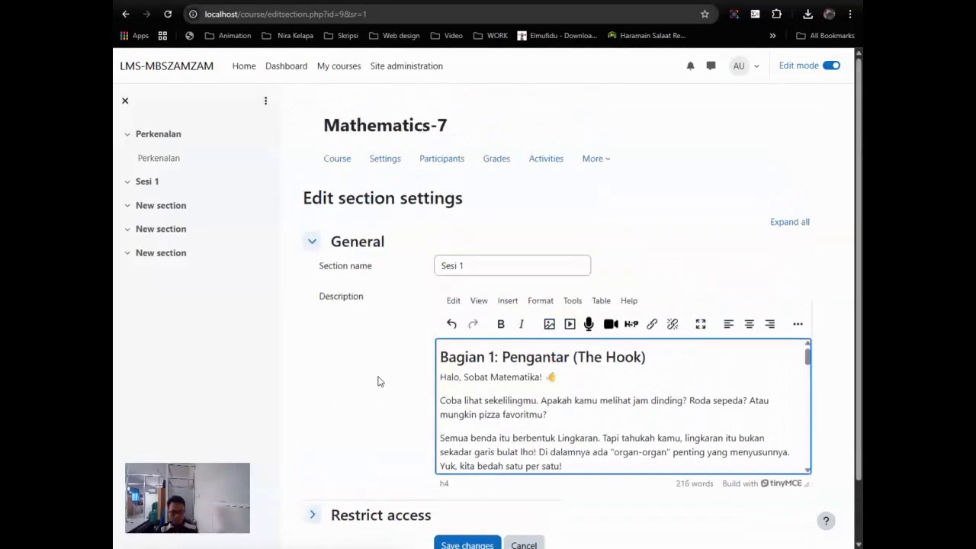
{"action": "scroll", "coordinate": [378, 381], "scroll_direction": "down", "scroll_amount": 1}
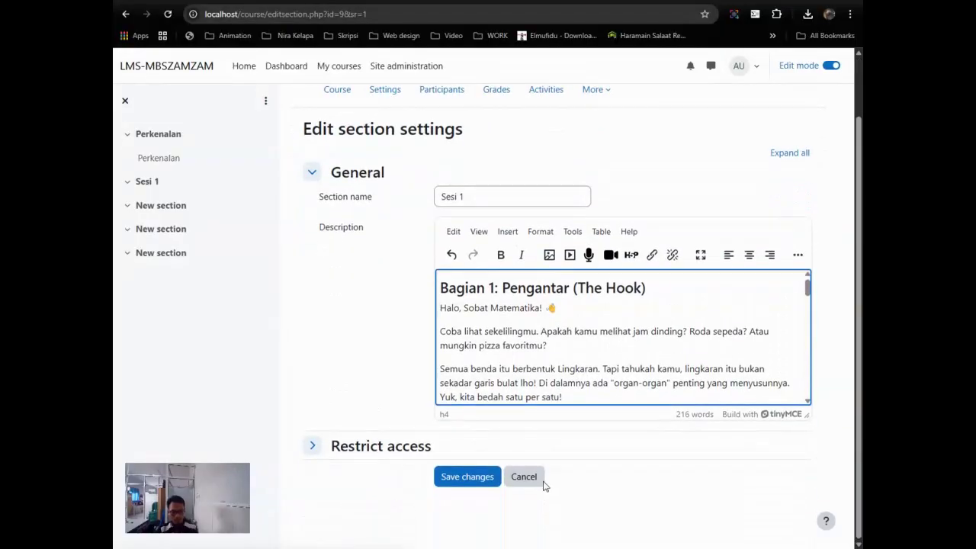
Step: Save the Sesi 1 description and review the circle lesson, Pengantar through 6. Apotema
{"action": "left_click", "coordinate": [453, 475]}
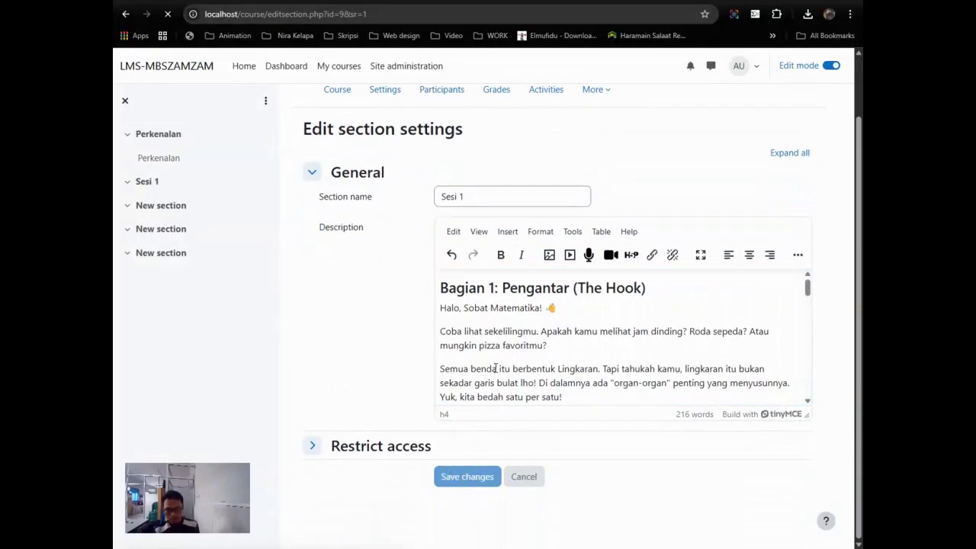
{"action": "scroll", "coordinate": [574, 205], "scroll_direction": "down", "scroll_amount": 5}
{"action": "scroll", "coordinate": [575, 228], "scroll_direction": "up", "scroll_amount": 5}
{"action": "scroll", "coordinate": [571, 277], "scroll_direction": "down", "scroll_amount": 5}
{"action": "scroll", "coordinate": [568, 267], "scroll_direction": "up", "scroll_amount": 5}
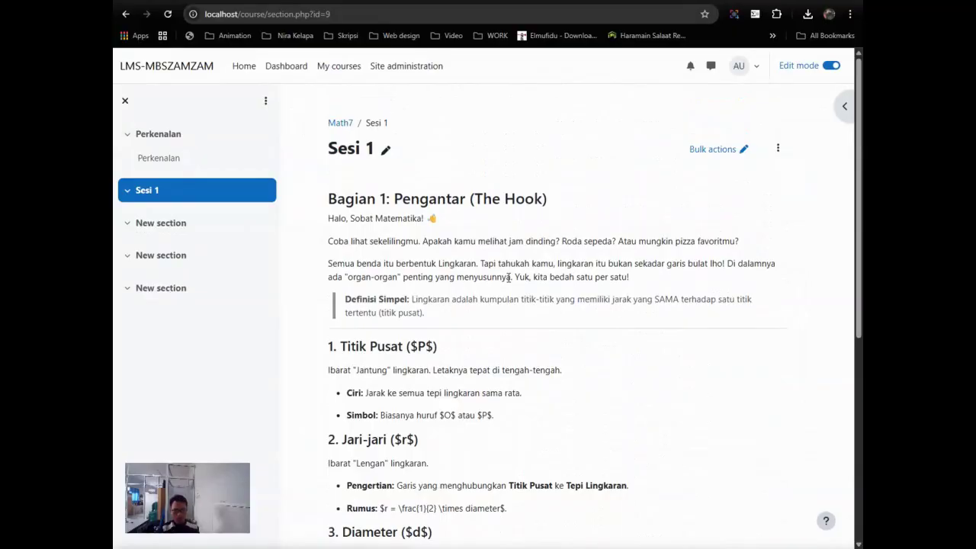
{"action": "scroll", "coordinate": [508, 276], "scroll_direction": "down", "scroll_amount": 4}
{"action": "scroll", "coordinate": [432, 347], "scroll_direction": "down", "scroll_amount": 1}
{"action": "scroll", "coordinate": [490, 262], "scroll_direction": "up", "scroll_amount": 2}
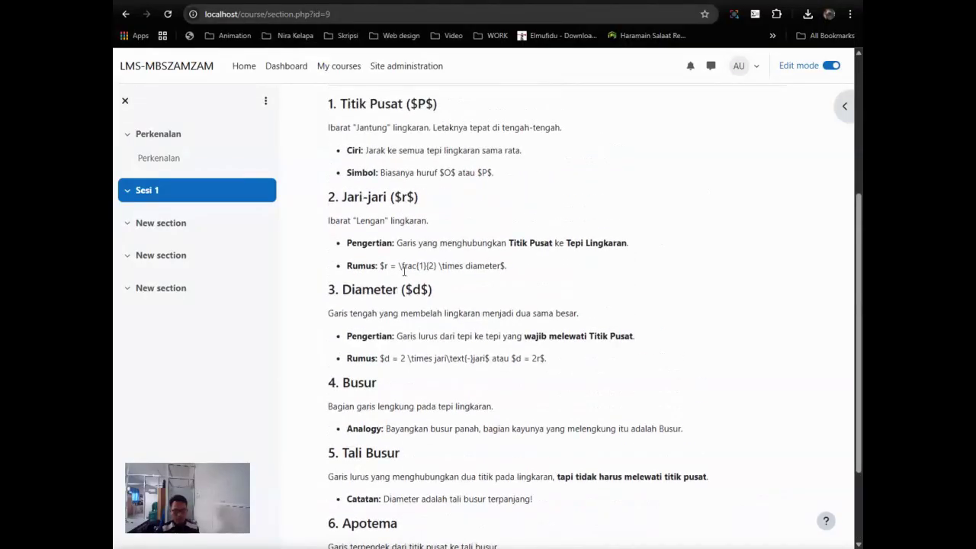
{"action": "left_click_drag", "start_coordinate": [381, 265], "coordinate": [454, 267]}
{"action": "scroll", "coordinate": [512, 311], "scroll_direction": "up", "scroll_amount": 4}
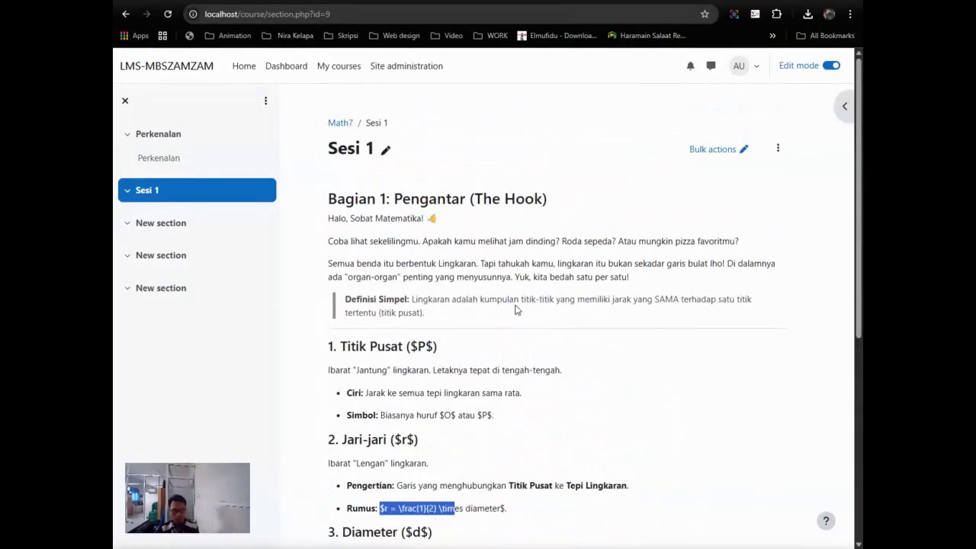
{"action": "scroll", "coordinate": [516, 304], "scroll_direction": "down", "scroll_amount": 5}
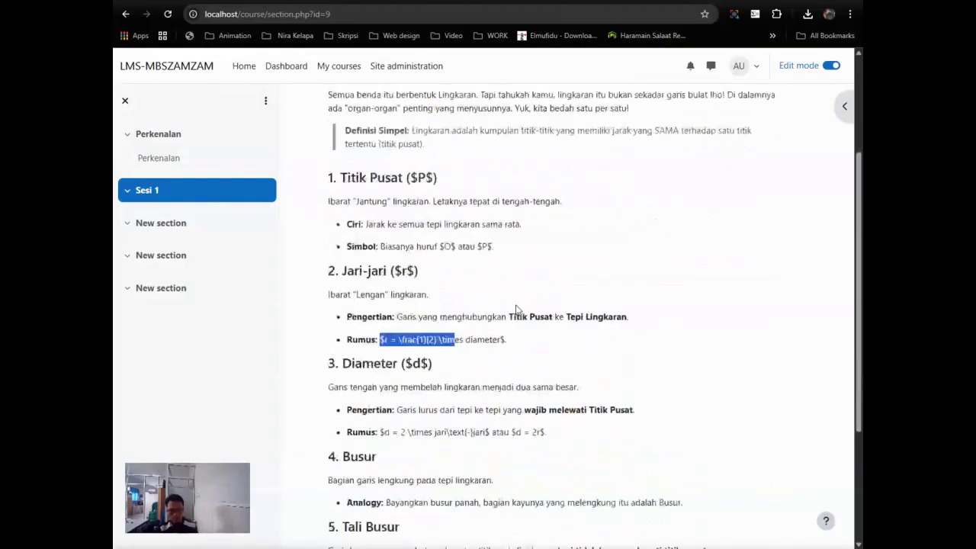
{"action": "scroll", "coordinate": [536, 373], "scroll_direction": "up", "scroll_amount": 5}
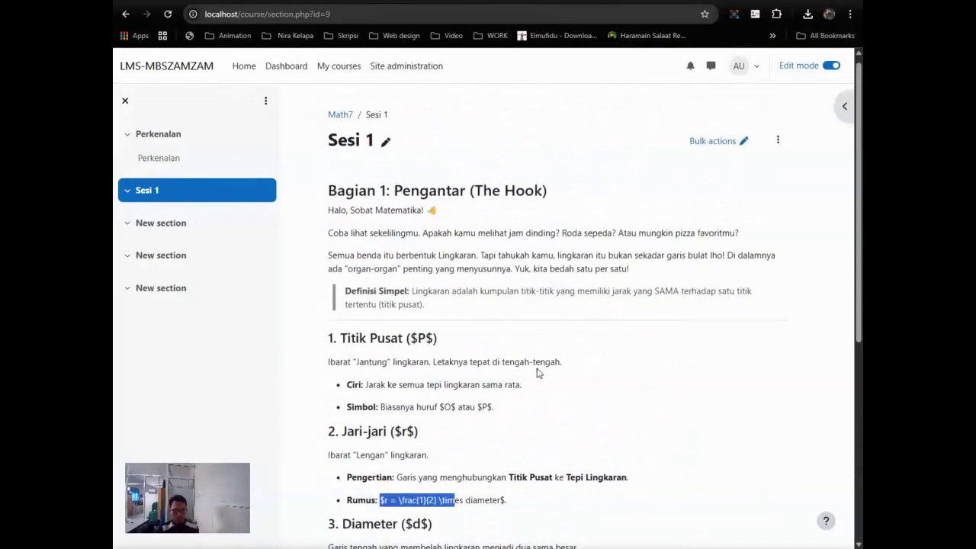
{"action": "scroll", "coordinate": [537, 372], "scroll_direction": "down", "scroll_amount": 5}
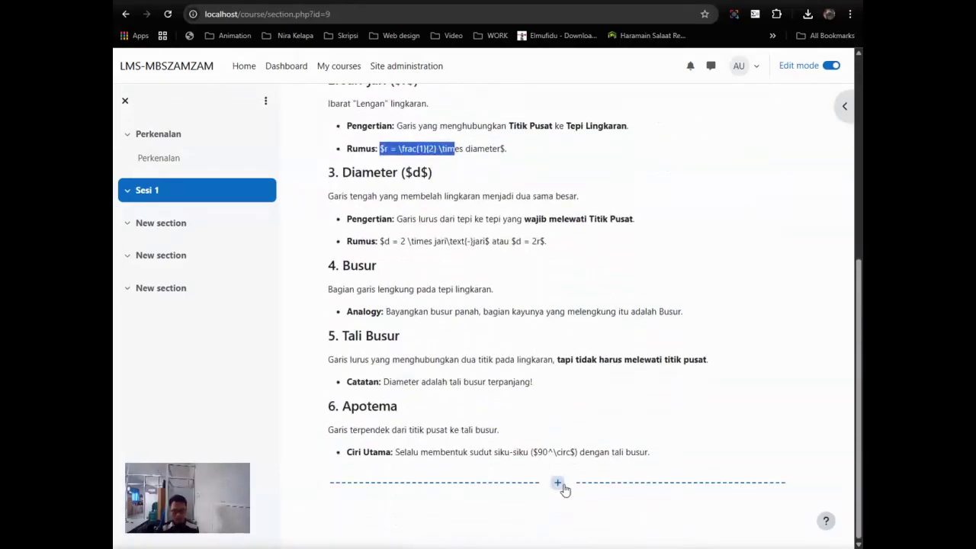
Step: Add an Attendance activity to Sesi 1 through the activity and resource chooser
{"action": "left_click", "coordinate": [560, 485]}
{"action": "left_click", "coordinate": [621, 506]}
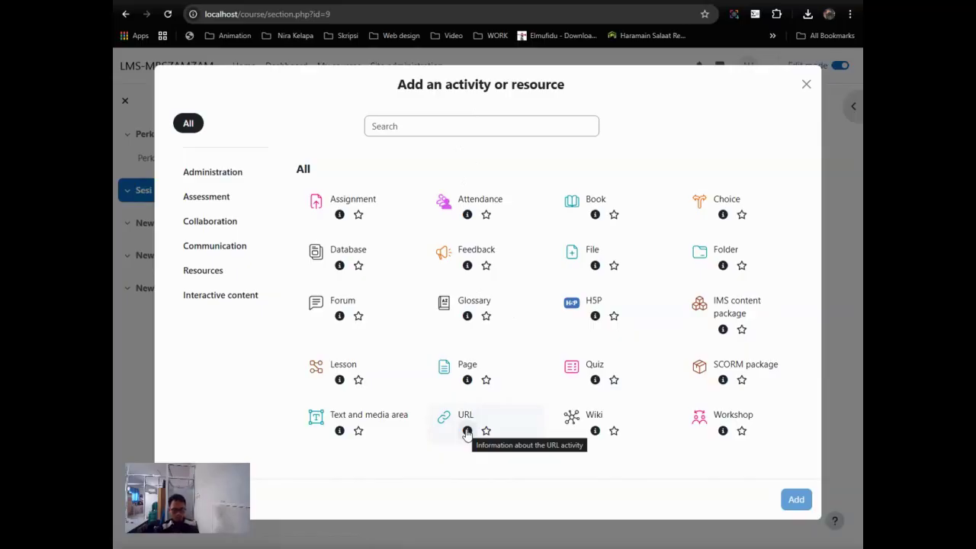
{"action": "left_click", "coordinate": [484, 202]}
{"action": "left_click", "coordinate": [798, 497]}
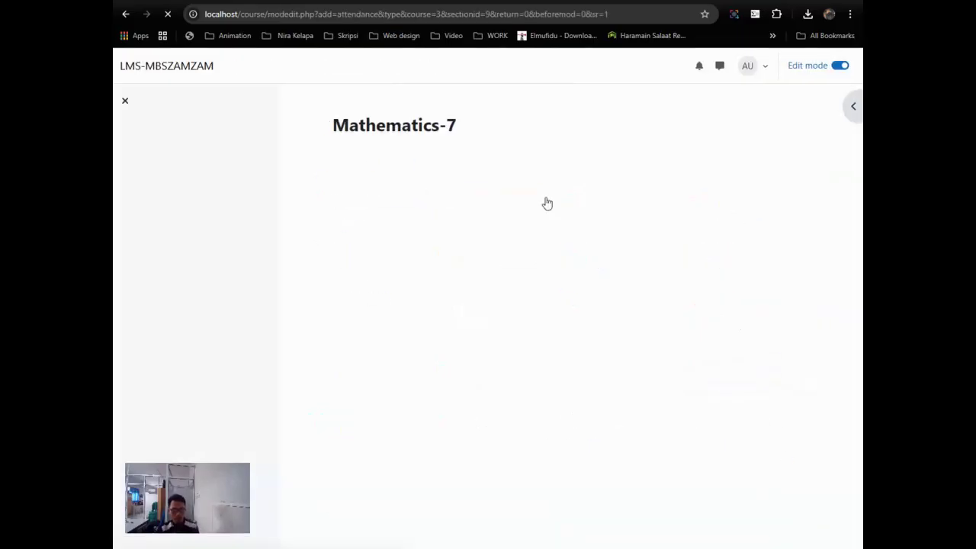
{"action": "left_click", "coordinate": [518, 301]}
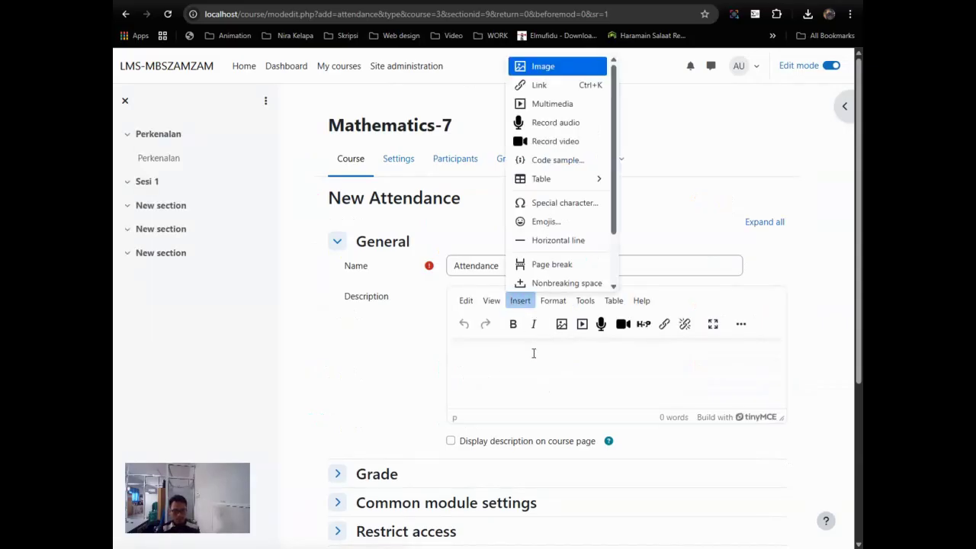
Step: Enter the description 'Silakan isi presensi' and expand the Grade, module and restriction settings
{"action": "left_click", "coordinate": [531, 352]}
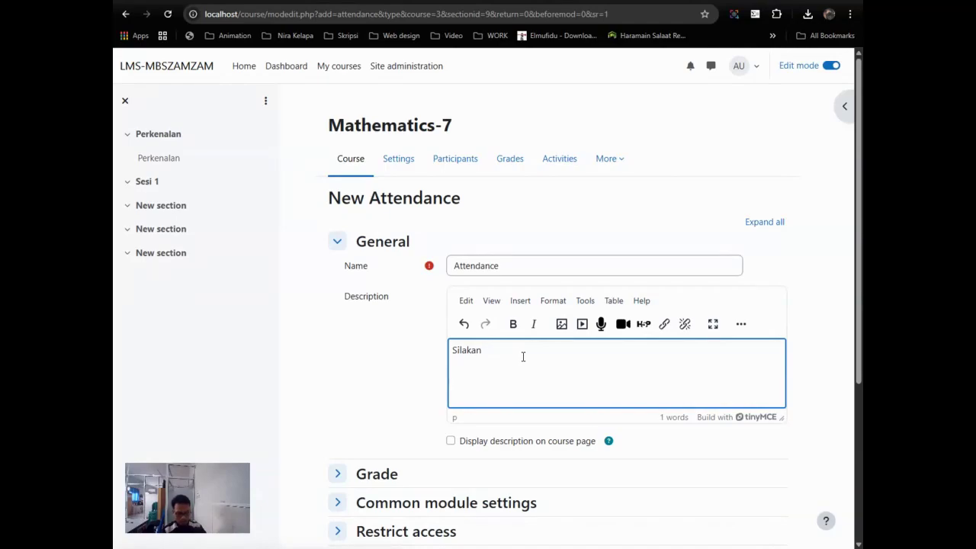
{"action": "type", "text": "presensi"}
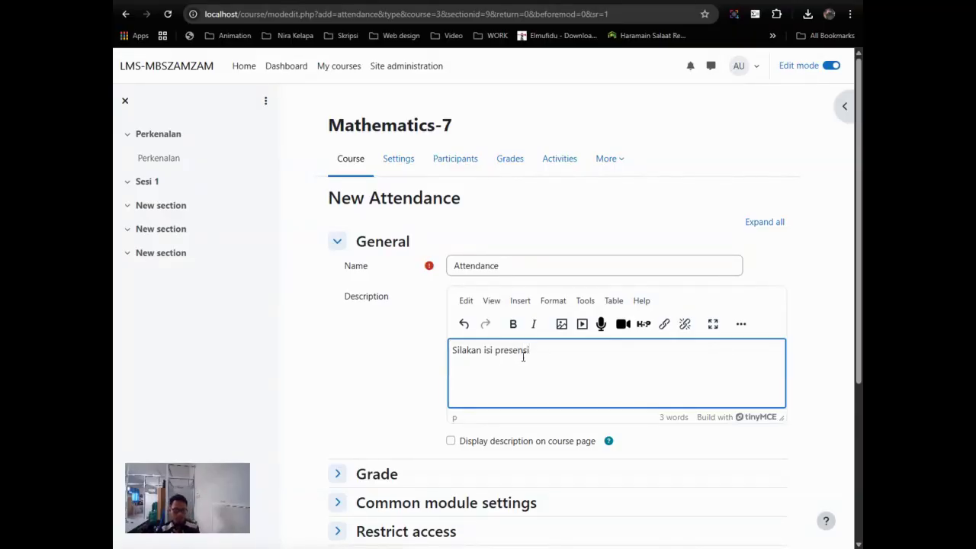
{"action": "scroll", "coordinate": [523, 354], "scroll_direction": "down", "scroll_amount": 2}
{"action": "left_click", "coordinate": [373, 301]}
{"action": "scroll", "coordinate": [607, 401], "scroll_direction": "down", "scroll_amount": 2}
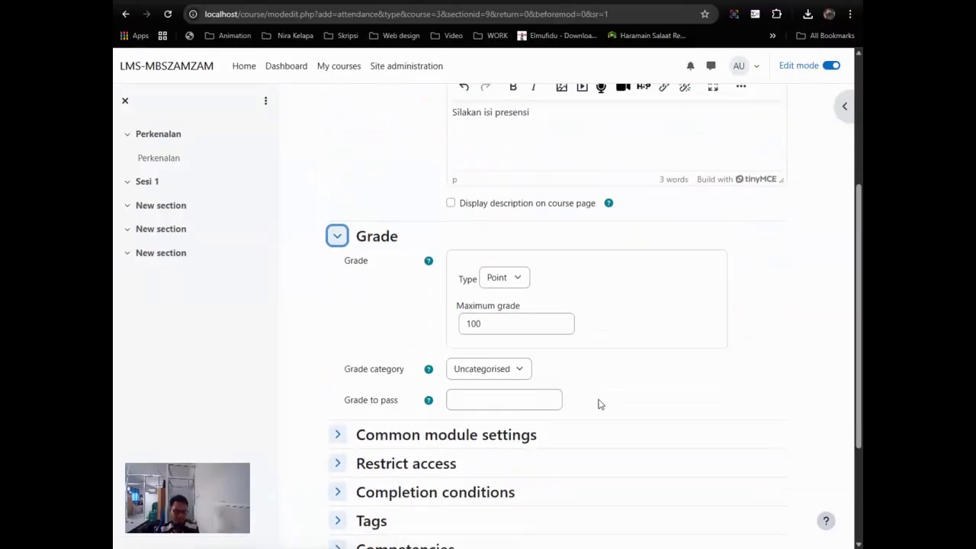
{"action": "left_click", "coordinate": [411, 321]}
{"action": "scroll", "coordinate": [417, 366], "scroll_direction": "down", "scroll_amount": 2}
{"action": "left_click", "coordinate": [412, 387]}
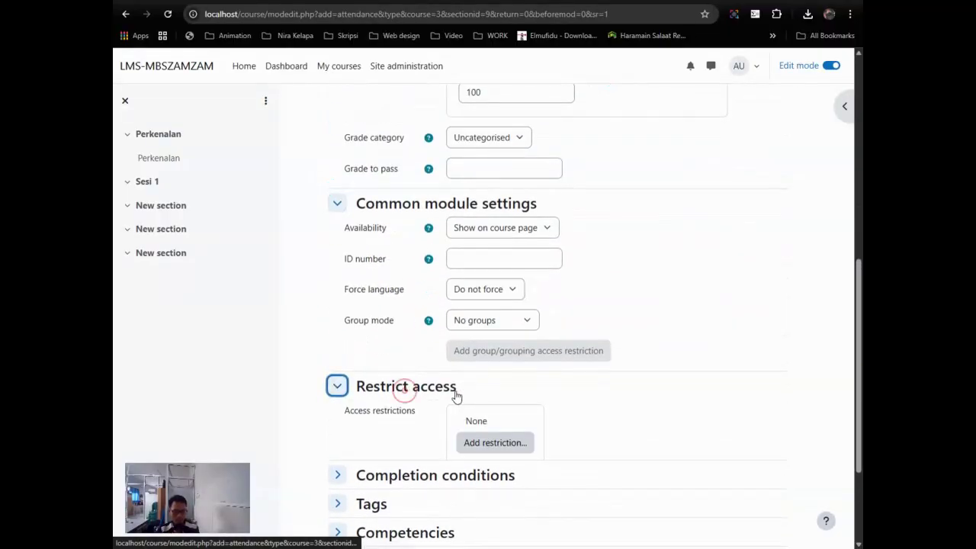
{"action": "scroll", "coordinate": [418, 348], "scroll_direction": "down", "scroll_amount": 2}
Step: Require receiving a grade for completion, save the Attendance activity, and return to Sesi 1
{"action": "left_click", "coordinate": [415, 324]}
{"action": "scroll", "coordinate": [470, 343], "scroll_direction": "down", "scroll_amount": 1}
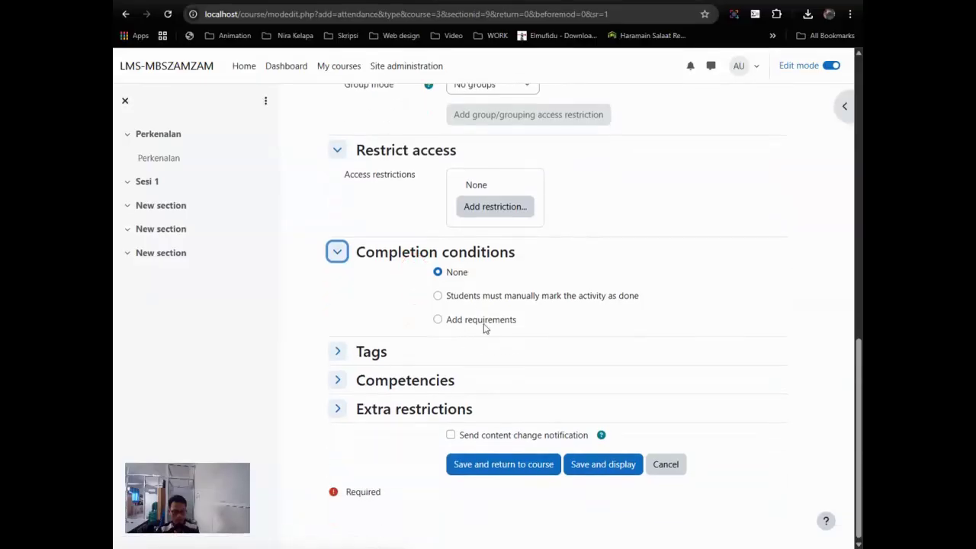
{"action": "left_click", "coordinate": [470, 322]}
{"action": "left_click", "coordinate": [496, 366]}
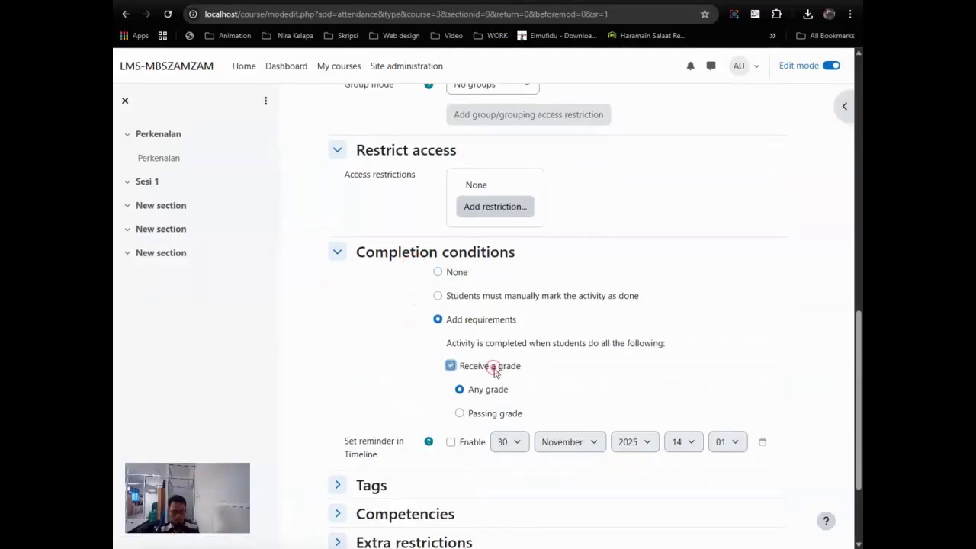
{"action": "scroll", "coordinate": [488, 381], "scroll_direction": "down", "scroll_amount": 2}
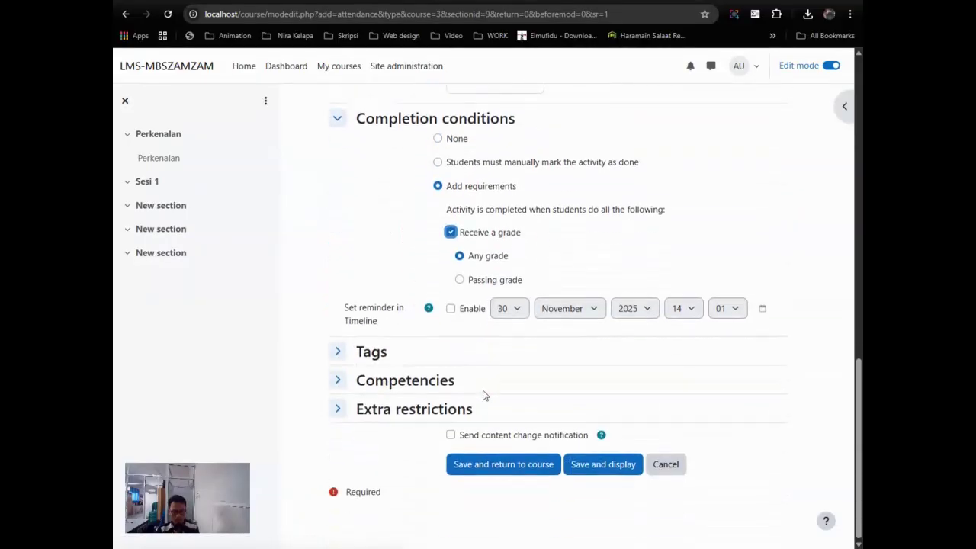
{"action": "left_click", "coordinate": [414, 404]}
{"action": "left_click", "coordinate": [579, 502]}
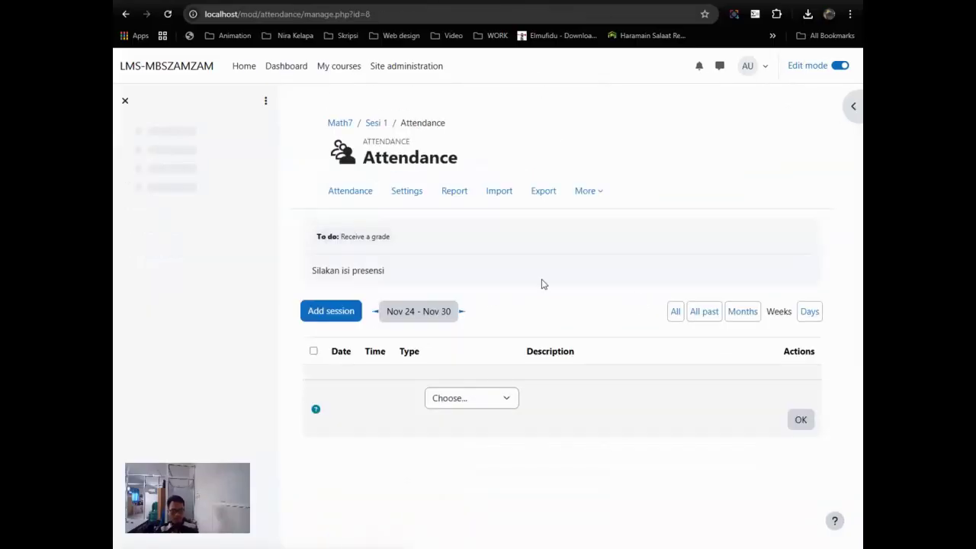
{"action": "left_click", "coordinate": [150, 183]}
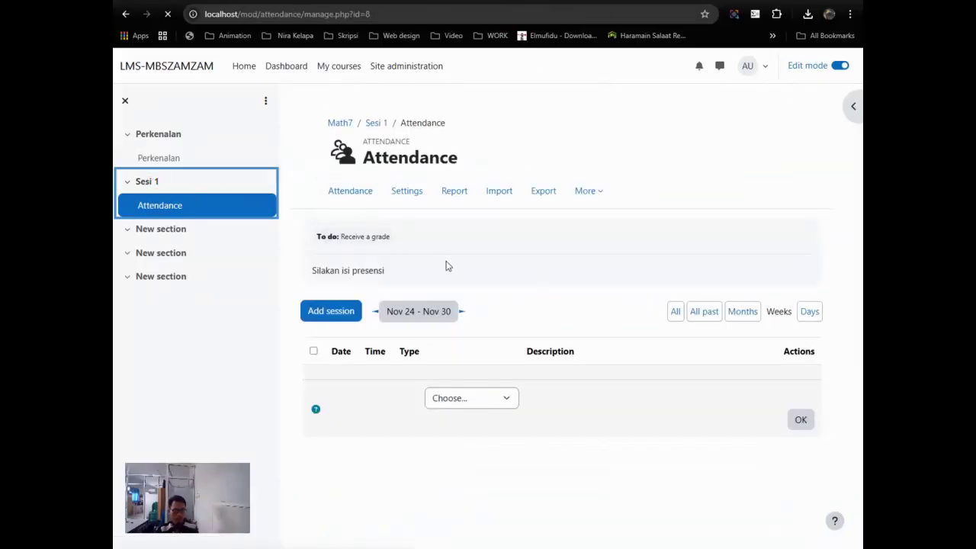
{"action": "scroll", "coordinate": [427, 343], "scroll_direction": "down", "scroll_amount": 5}
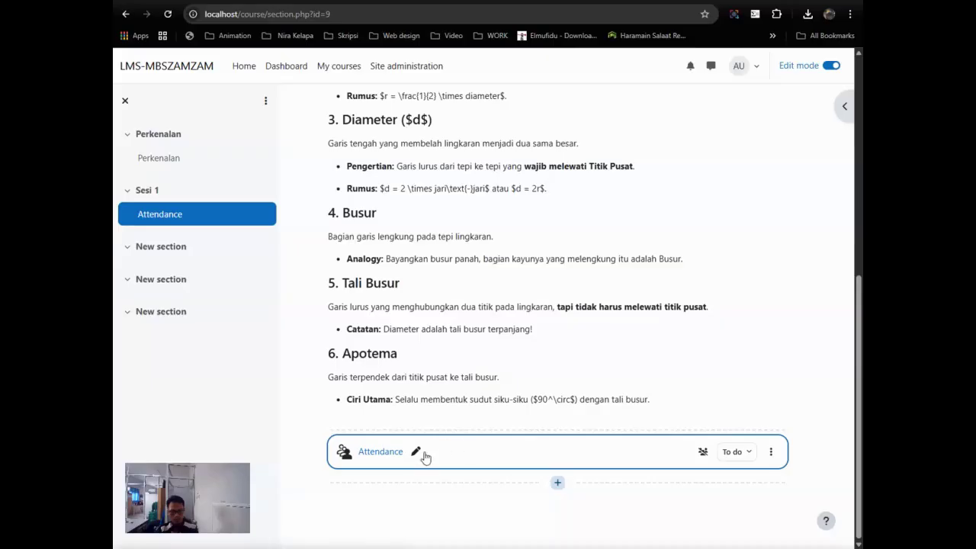
{"action": "left_click", "coordinate": [557, 484]}
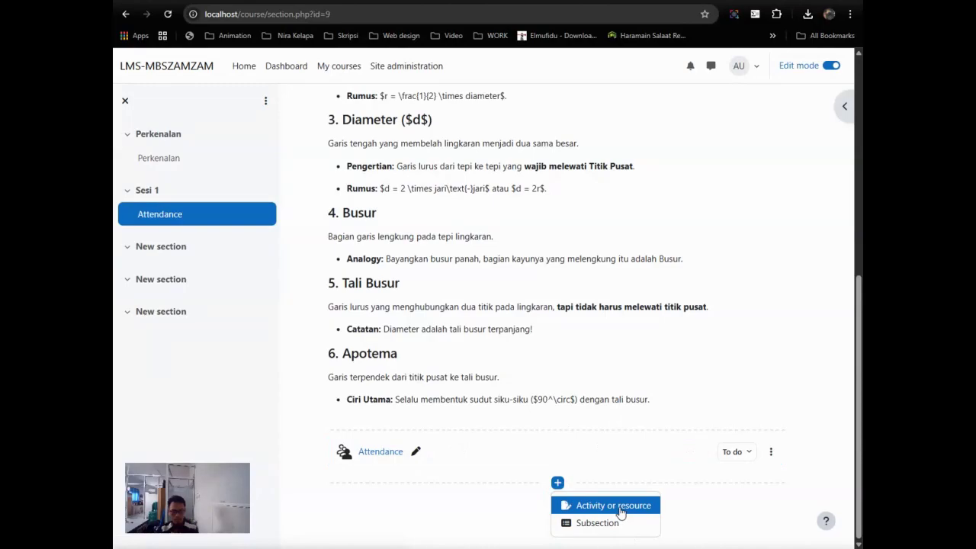
Step: Add a URL activity to Sesi 1 and name it Google Meet
{"action": "left_click", "coordinate": [619, 507]}
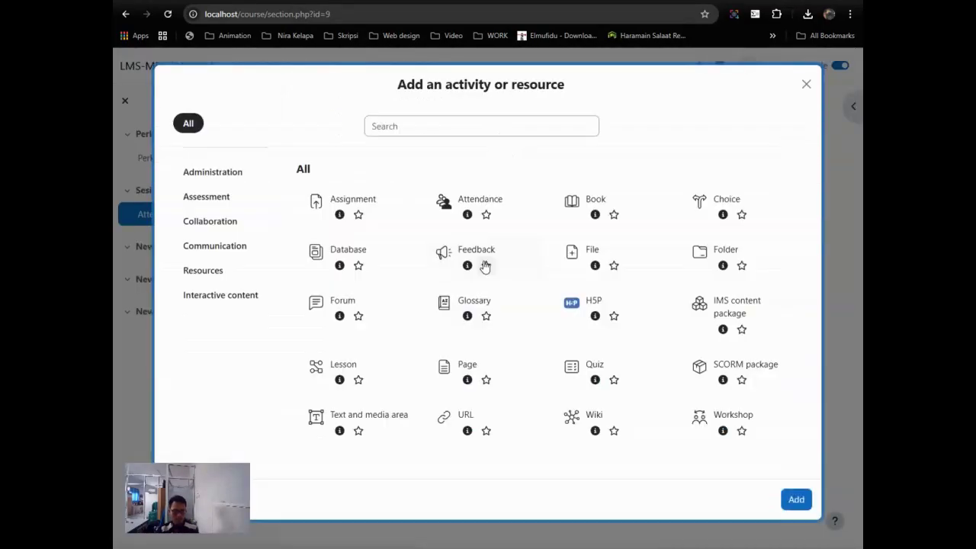
{"action": "left_click", "coordinate": [463, 425]}
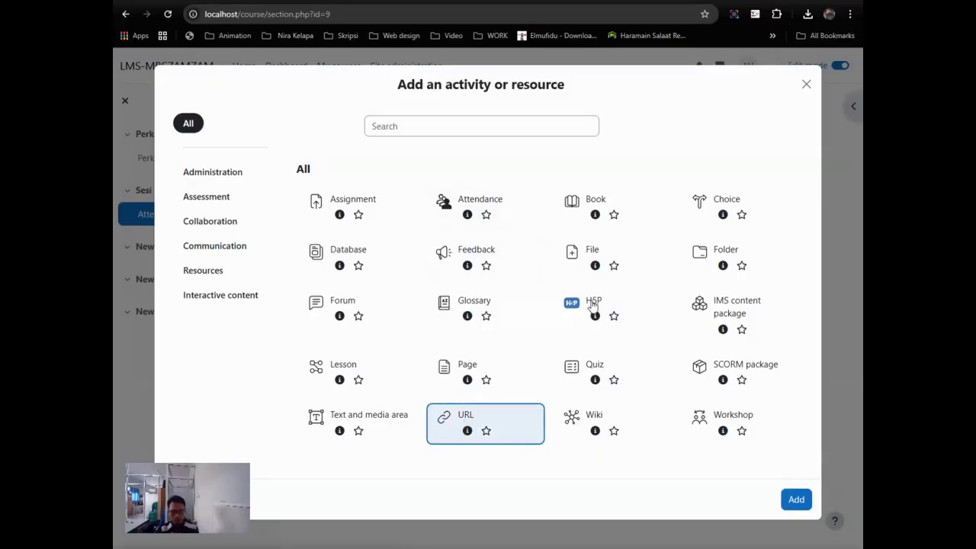
{"action": "left_click", "coordinate": [791, 500]}
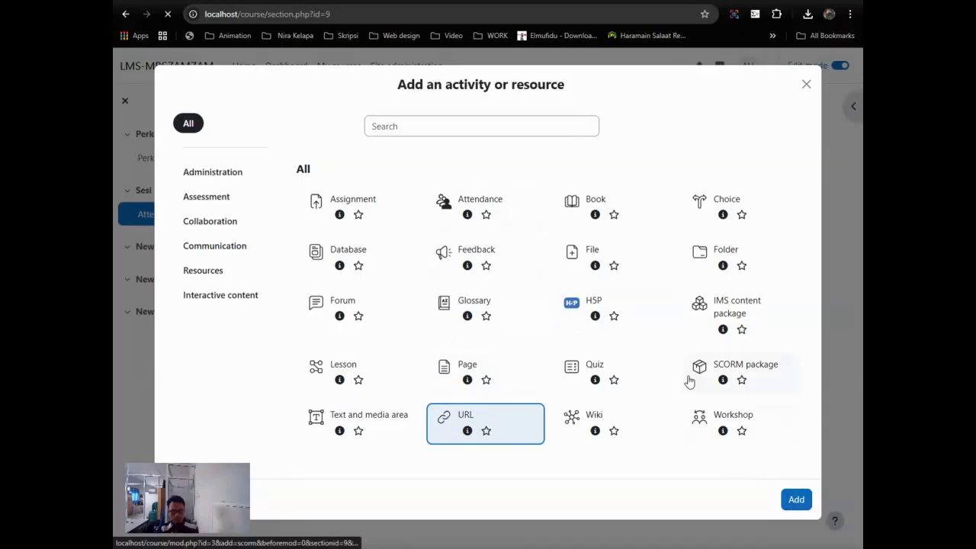
{"action": "left_click", "coordinate": [479, 267]}
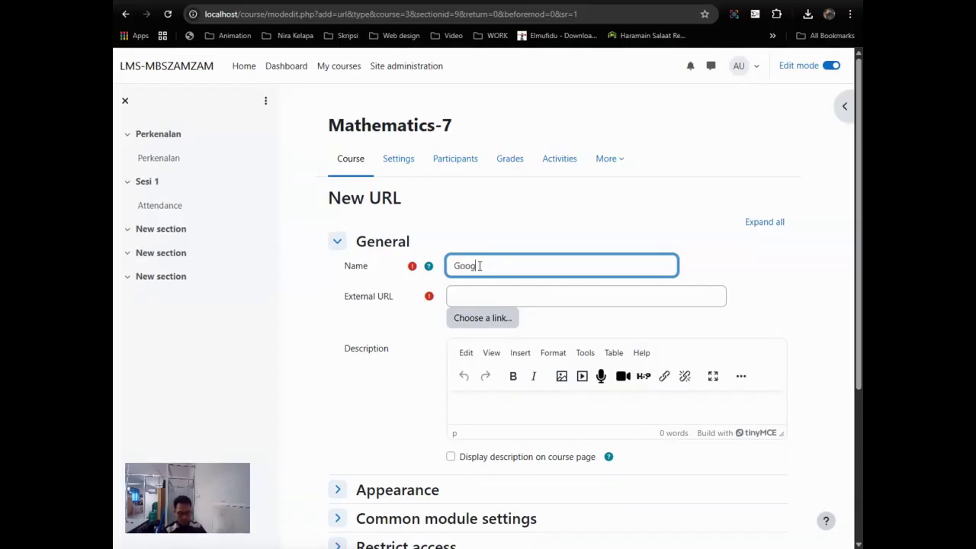
{"action": "type", "text": "Meet"}
{"action": "left_click", "coordinate": [519, 288]}
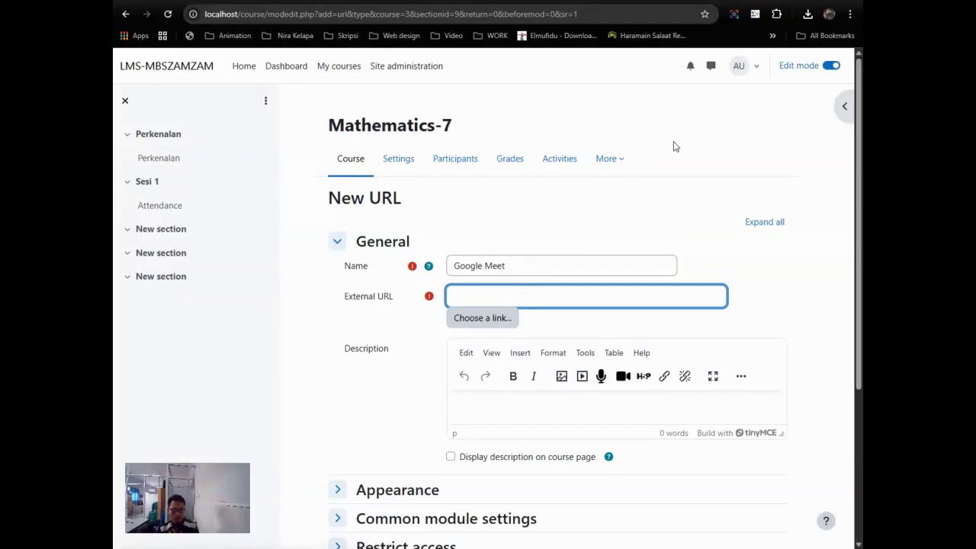
Step: Create a Google Meet meeting for later and copy its joining link back to Moodle
{"action": "key", "text": "ctrl+t"}
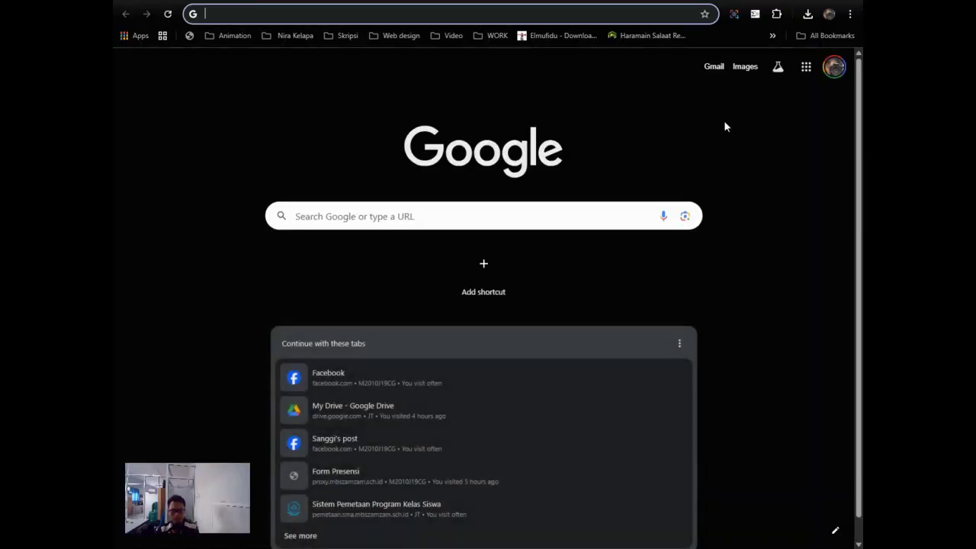
{"action": "left_click", "coordinate": [805, 66]}
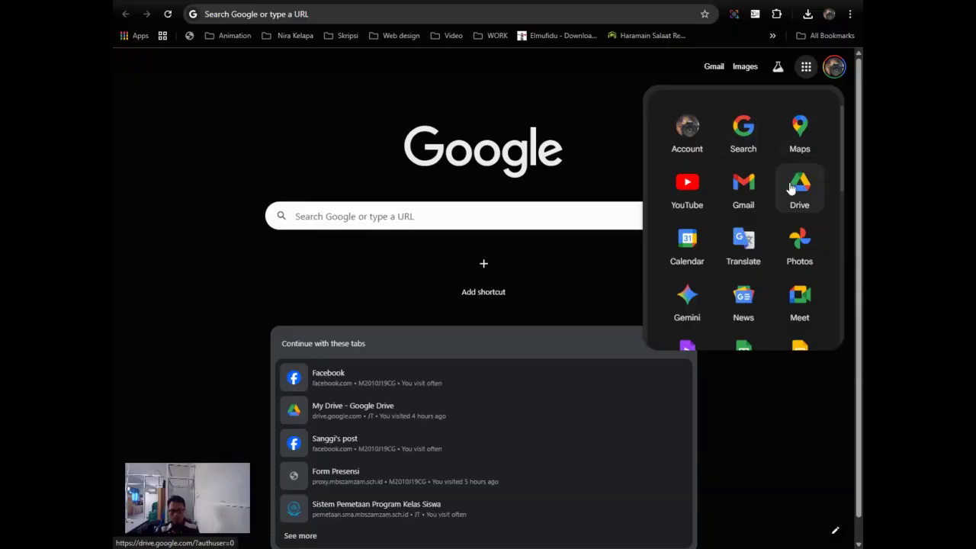
{"action": "left_click", "coordinate": [794, 304]}
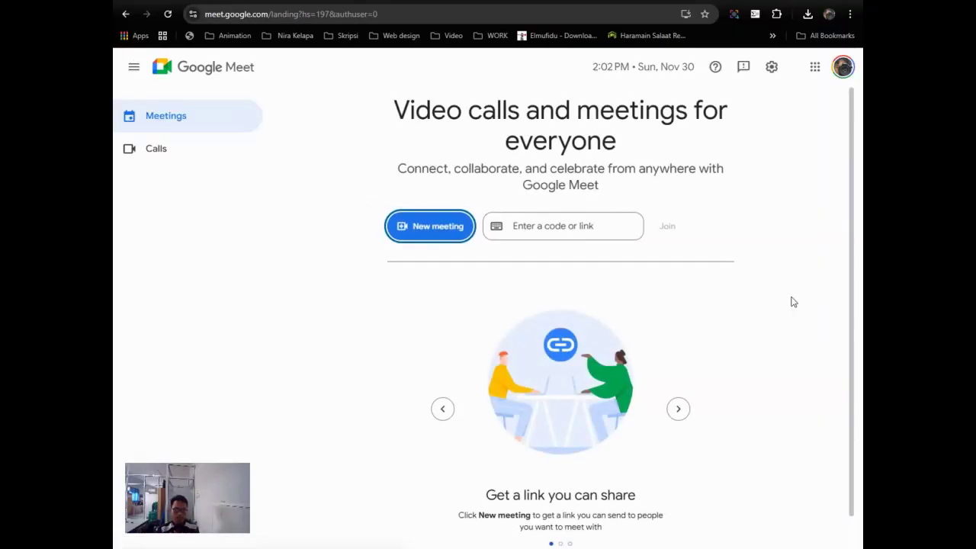
{"action": "left_click", "coordinate": [422, 230]}
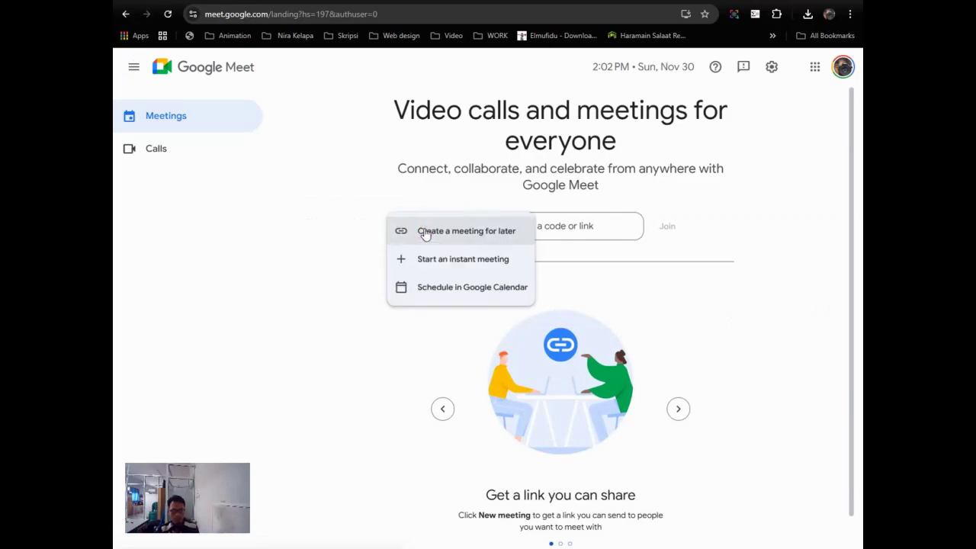
{"action": "left_click", "coordinate": [461, 234]}
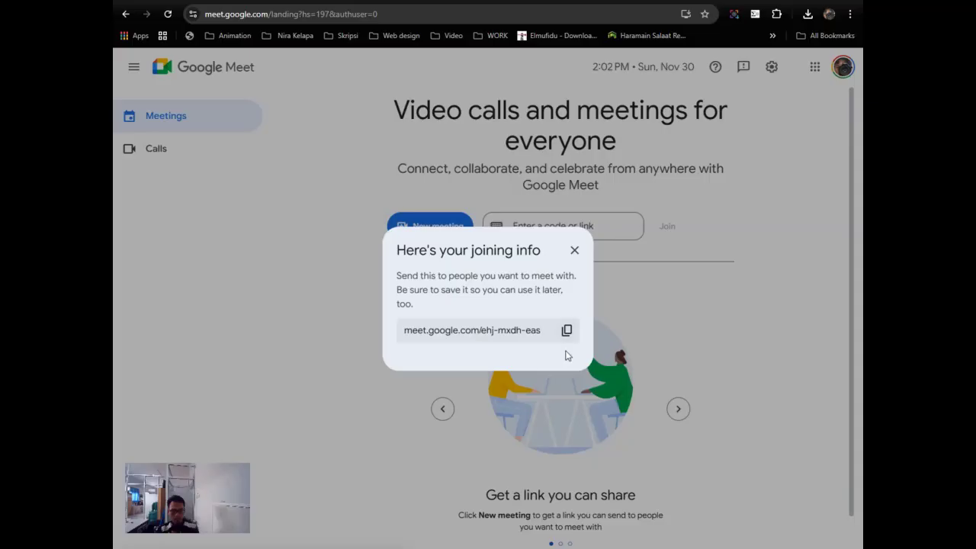
{"action": "left_click", "coordinate": [566, 330]}
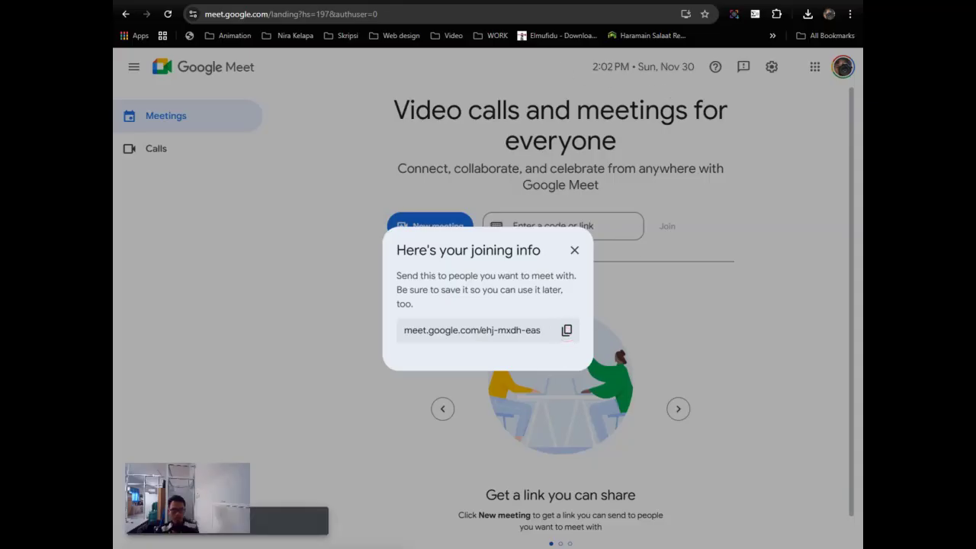
{"action": "key", "text": "alt+Tab"}
{"action": "right_click", "coordinate": [538, 298]}
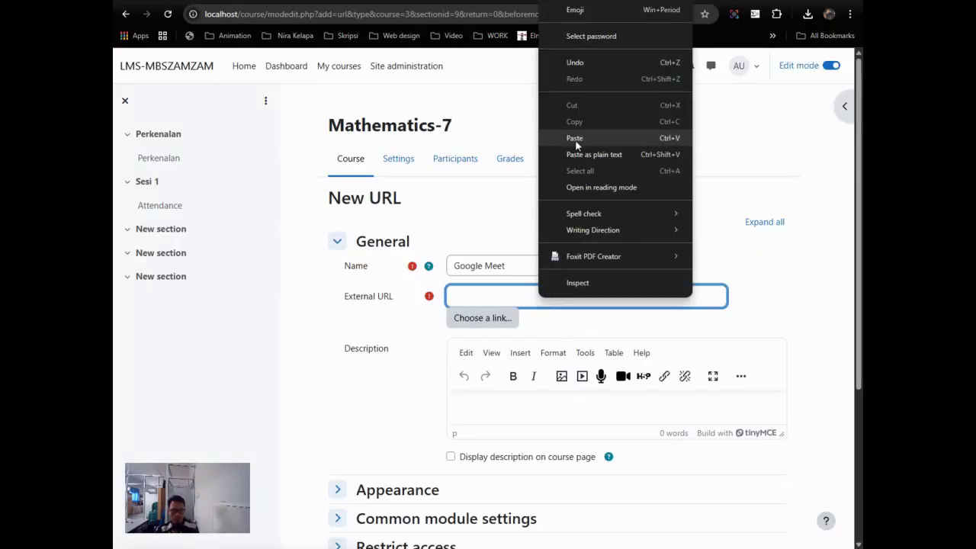
Step: Paste the Meet link as External URL and add the description 'Silakan masuk ke pertemuan daring lewat link ini'
{"action": "left_click", "coordinate": [576, 140]}
{"action": "scroll", "coordinate": [747, 318], "scroll_direction": "down", "scroll_amount": 3}
{"action": "left_click", "coordinate": [511, 182]}
{"action": "type", "text": "Silakan masuk ke pertemuan d"}
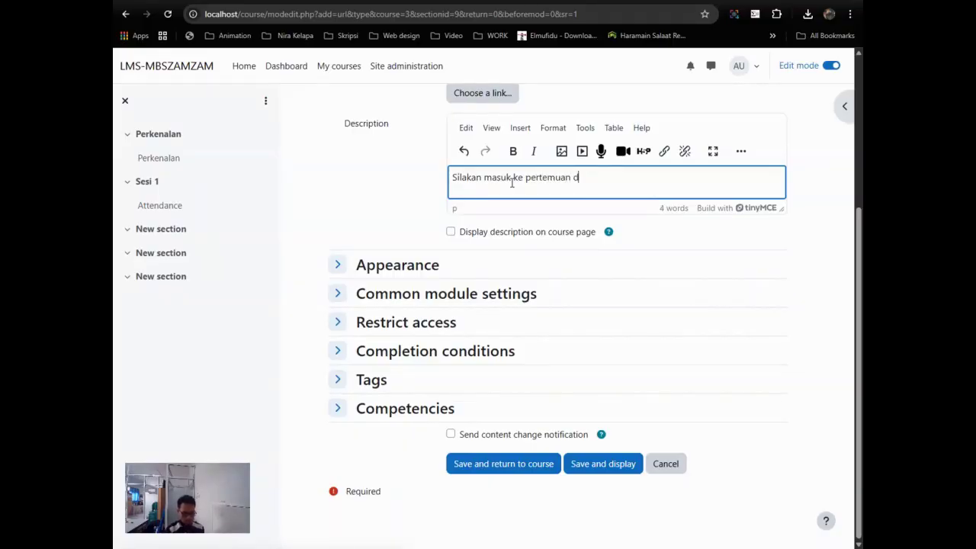
{"action": "type", "text": "lewat link ini"}
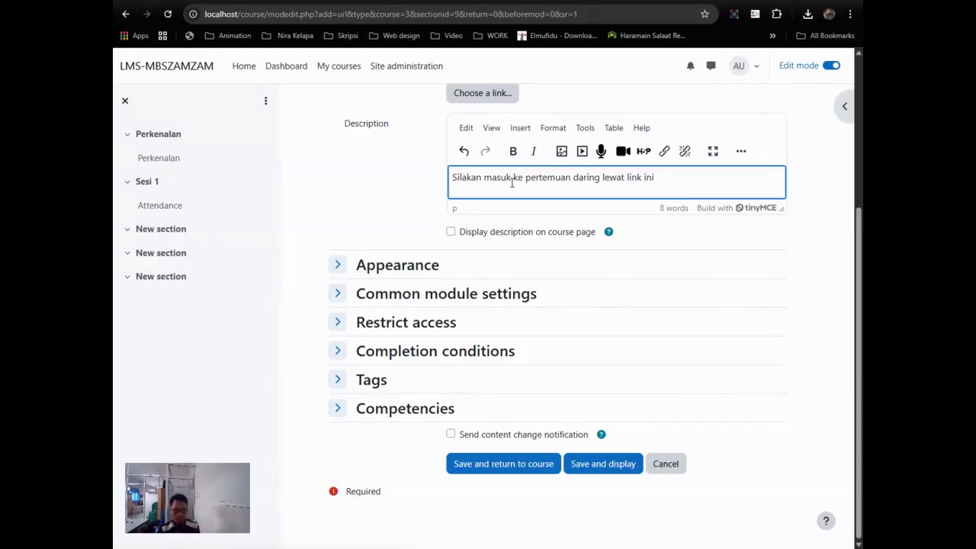
Step: Set manual completion, save the Google Meet activity, and return to Sesi 1
{"action": "left_click", "coordinate": [426, 358]}
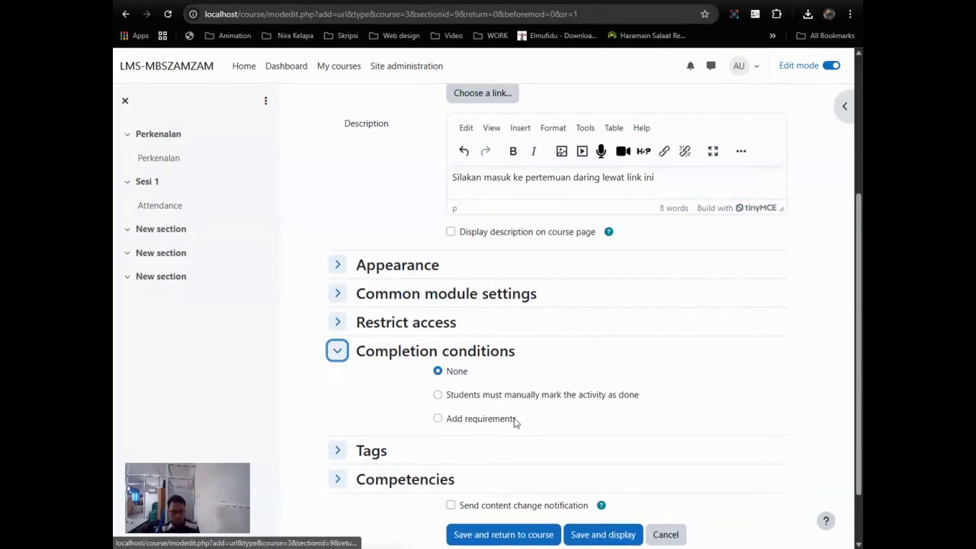
{"action": "left_click", "coordinate": [478, 398]}
{"action": "scroll", "coordinate": [651, 372], "scroll_direction": "down", "scroll_amount": 2}
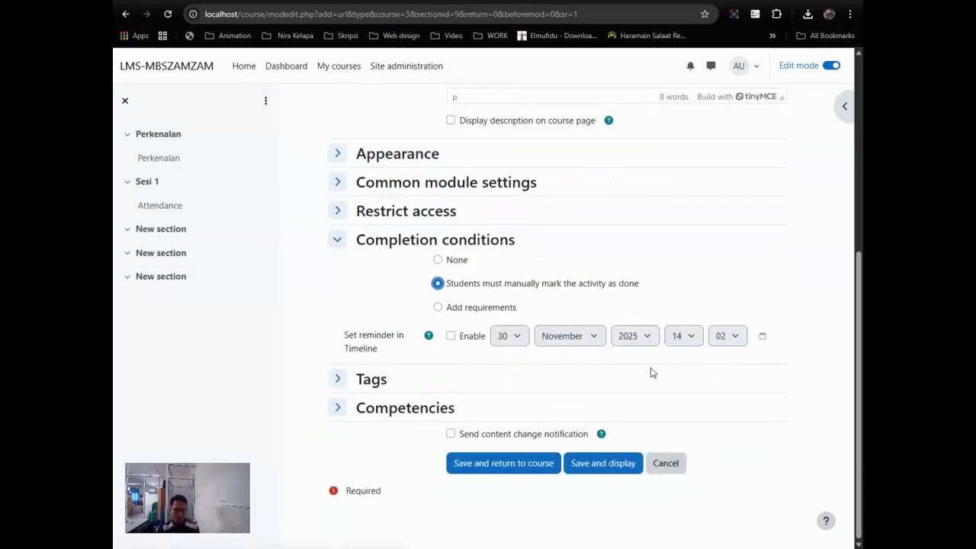
{"action": "left_click", "coordinate": [619, 466]}
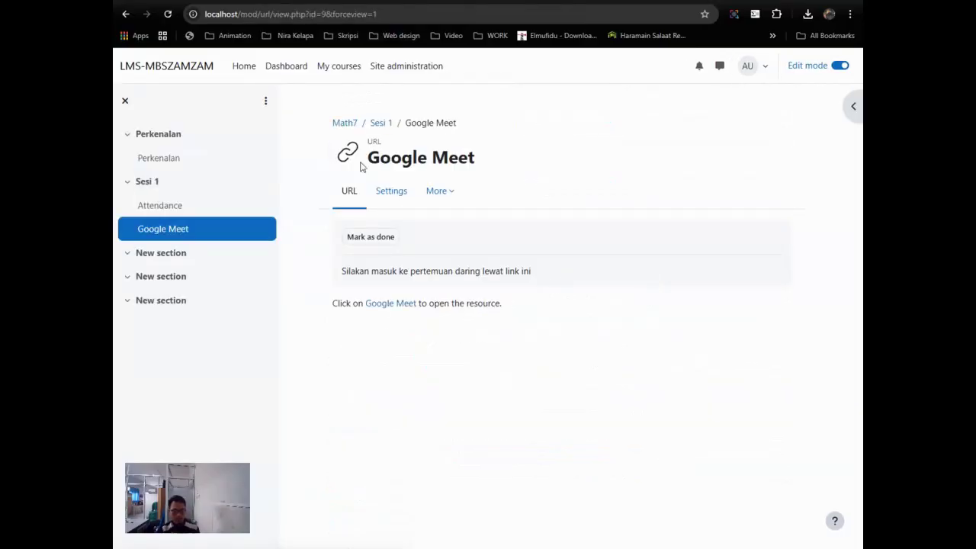
{"action": "left_click", "coordinate": [379, 122]}
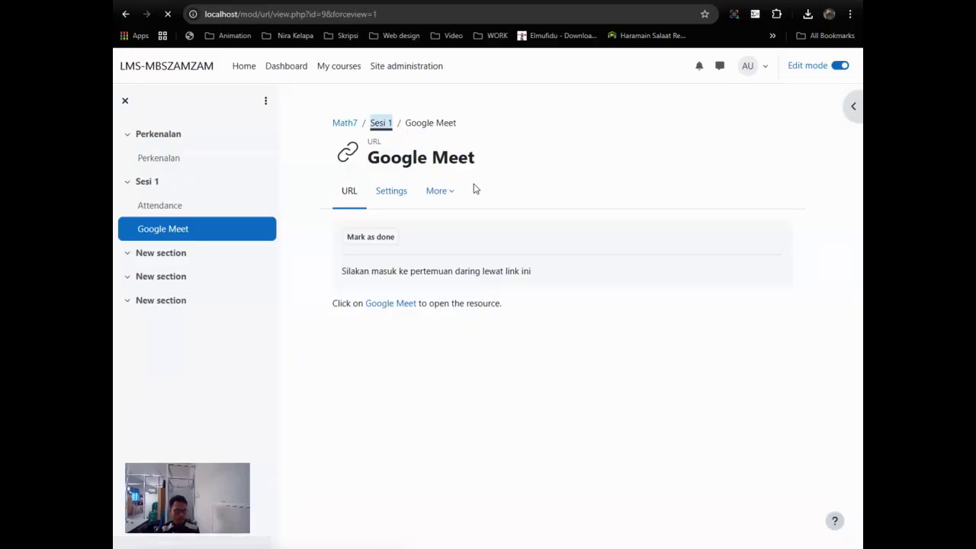
{"action": "scroll", "coordinate": [539, 266], "scroll_direction": "down", "scroll_amount": 6}
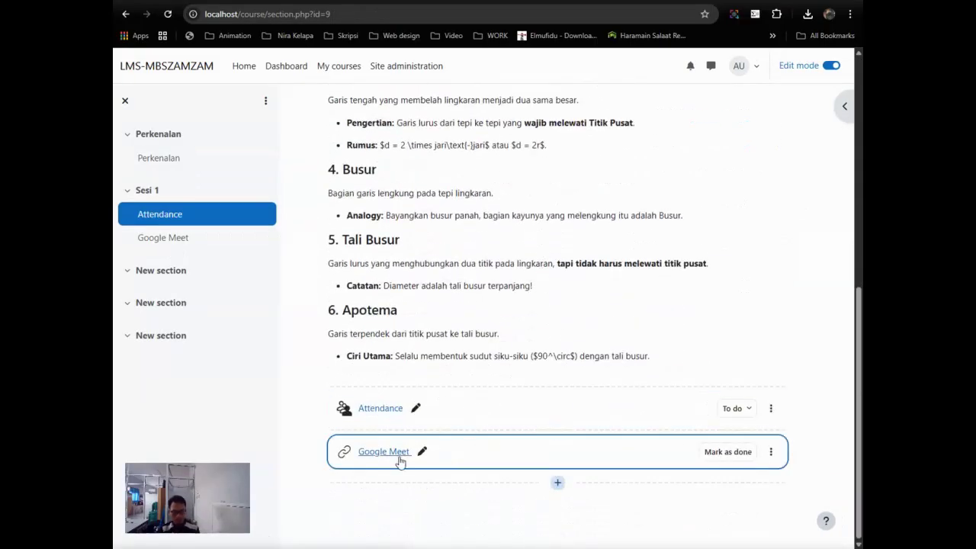
{"action": "left_click", "coordinate": [557, 481]}
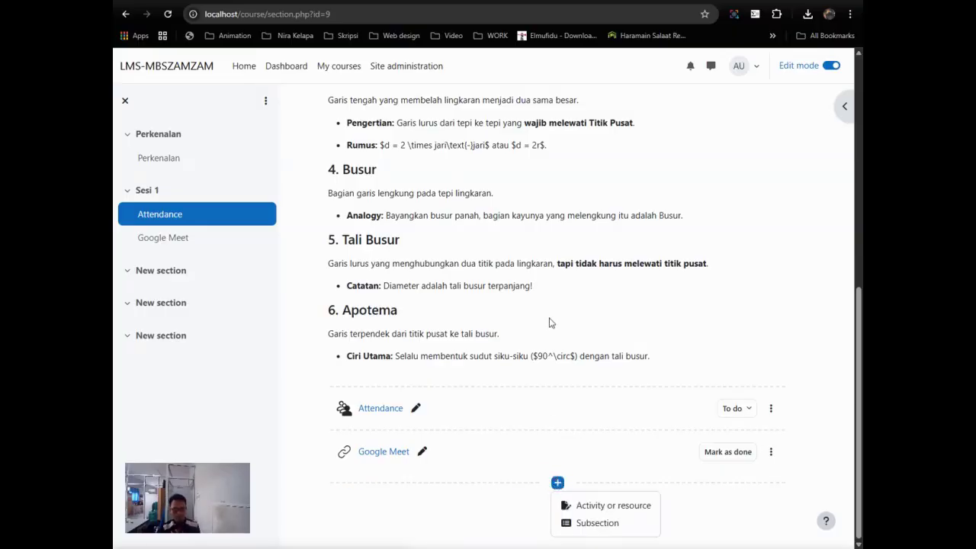
Step: Add a File resource named Materi lingkaran, described 'Silakan baca materi ppt ini', and open the file picker
{"action": "left_click", "coordinate": [611, 504]}
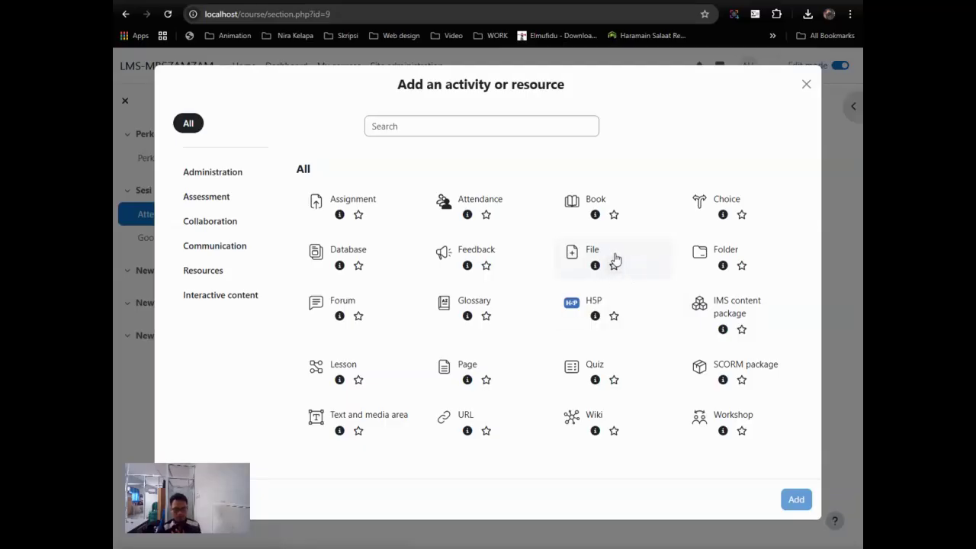
{"action": "left_click", "coordinate": [615, 254]}
{"action": "left_click", "coordinate": [795, 500]}
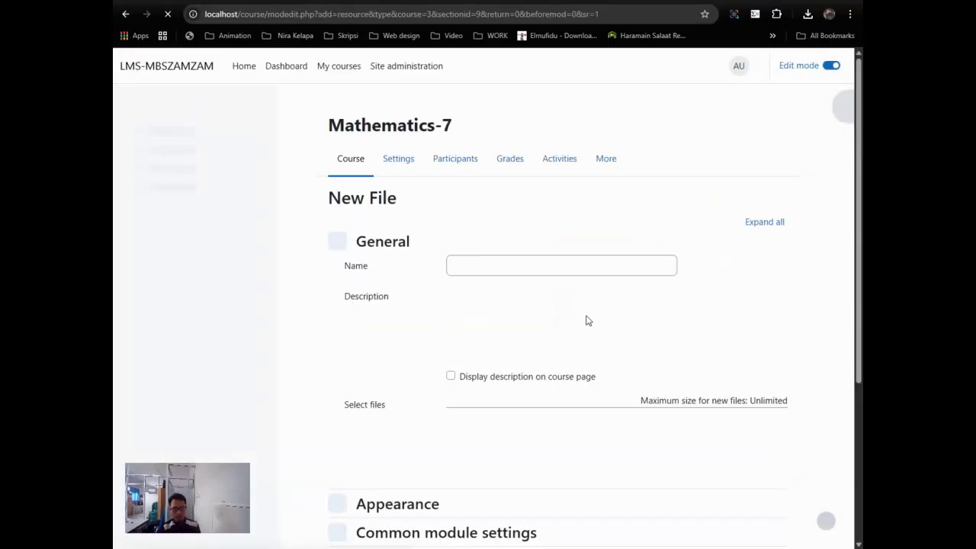
{"action": "left_click", "coordinate": [471, 264]}
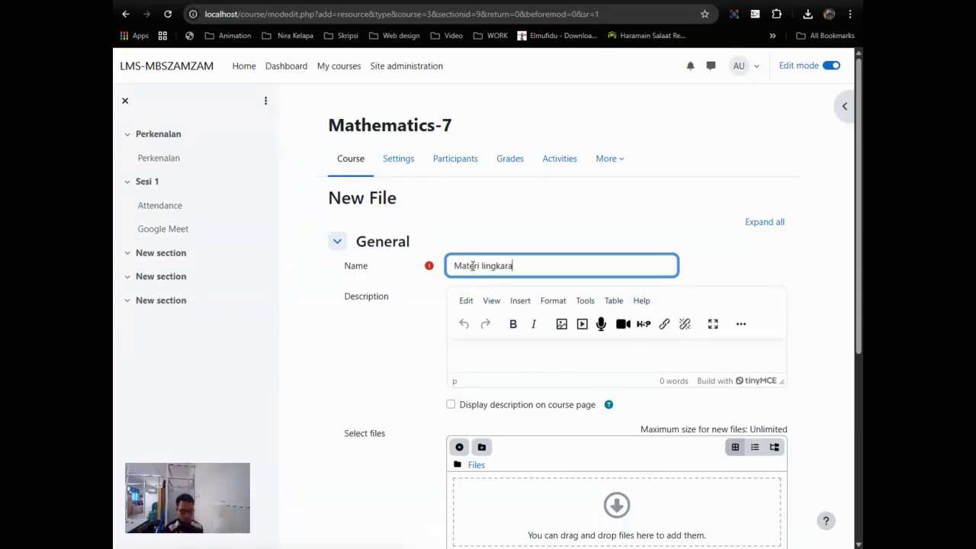
{"action": "left_click", "coordinate": [516, 350]}
{"action": "type", "text": "Silakan"}
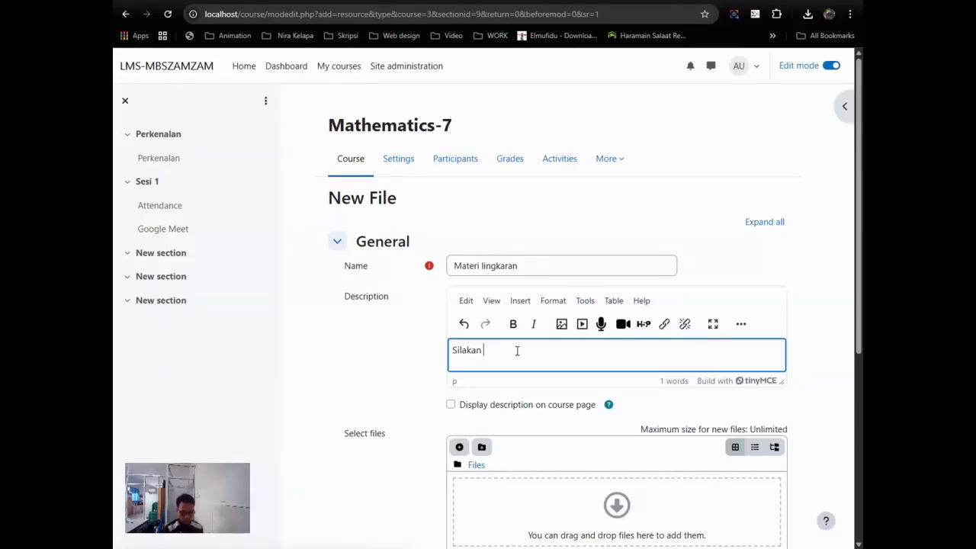
{"action": "type", "text": " baca materi ppt ini"}
{"action": "scroll", "coordinate": [533, 420], "scroll_direction": "down", "scroll_amount": 3}
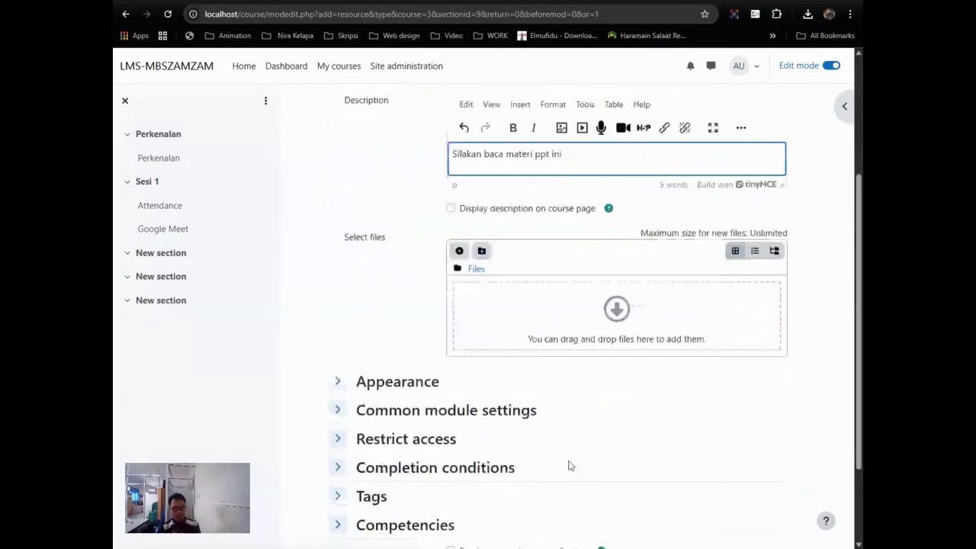
{"action": "left_click", "coordinate": [612, 271]}
Step: Upload Lingkaran - 1.pptx from the Lingkaran folder, saved as 'unsur-unsur lingkaran'
{"action": "left_click", "coordinate": [346, 266]}
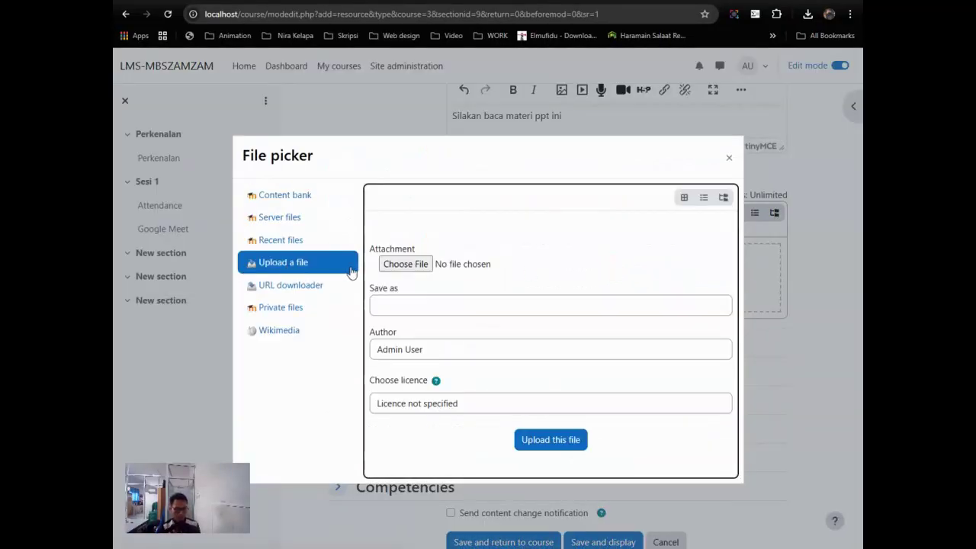
{"action": "left_click", "coordinate": [405, 264]}
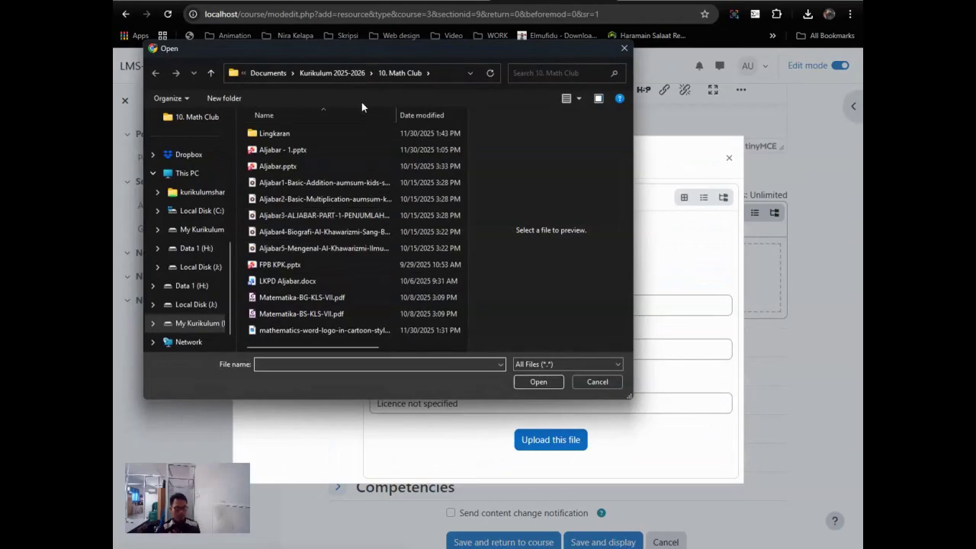
{"action": "double_click", "coordinate": [274, 133]}
{"action": "left_click", "coordinate": [293, 134]}
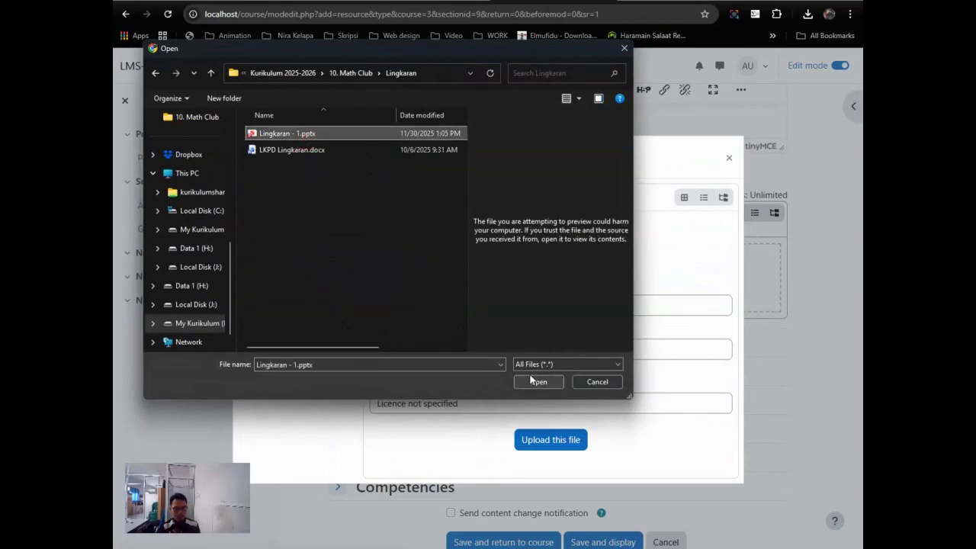
{"action": "left_click", "coordinate": [538, 381]}
{"action": "left_click", "coordinate": [419, 304]}
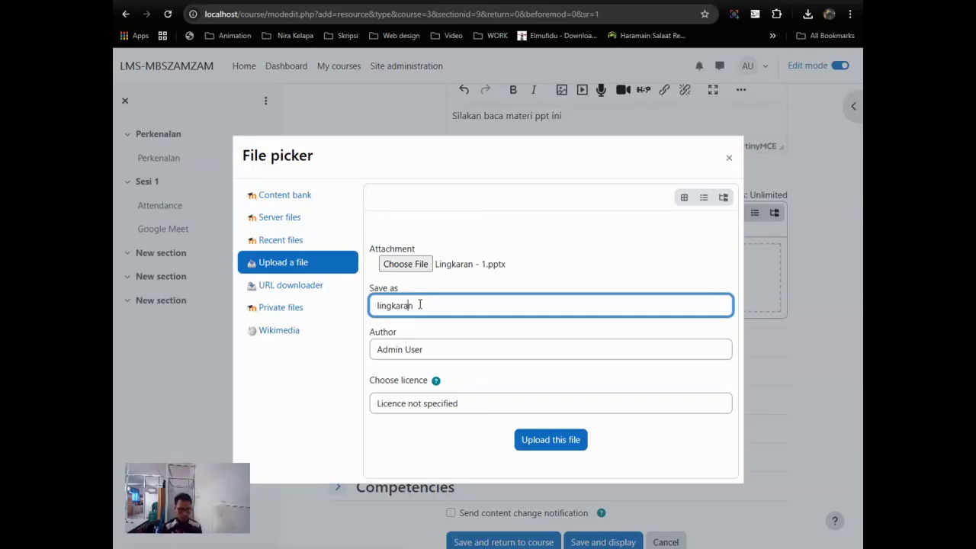
{"action": "key", "text": "Home"}
{"action": "type", "text": "unsur-unsur"}
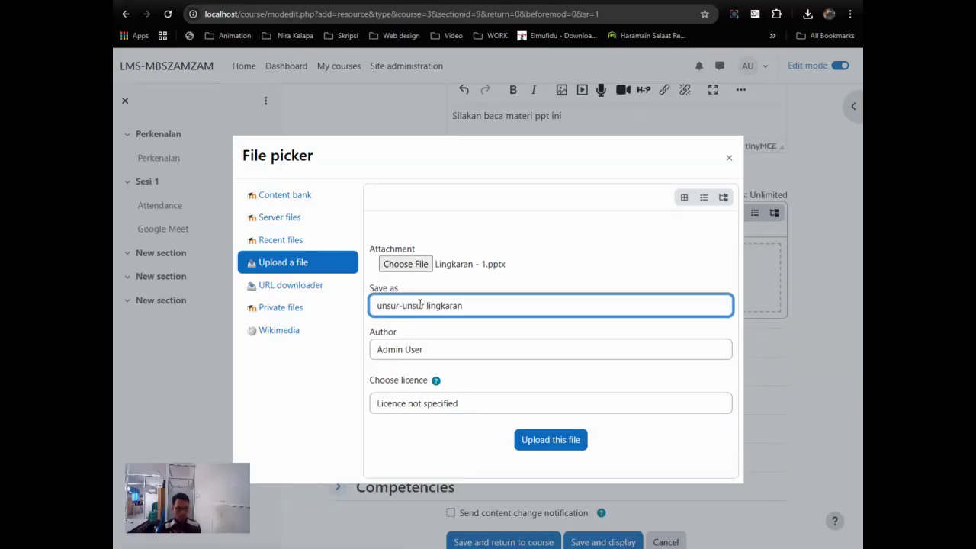
{"action": "left_click", "coordinate": [570, 444]}
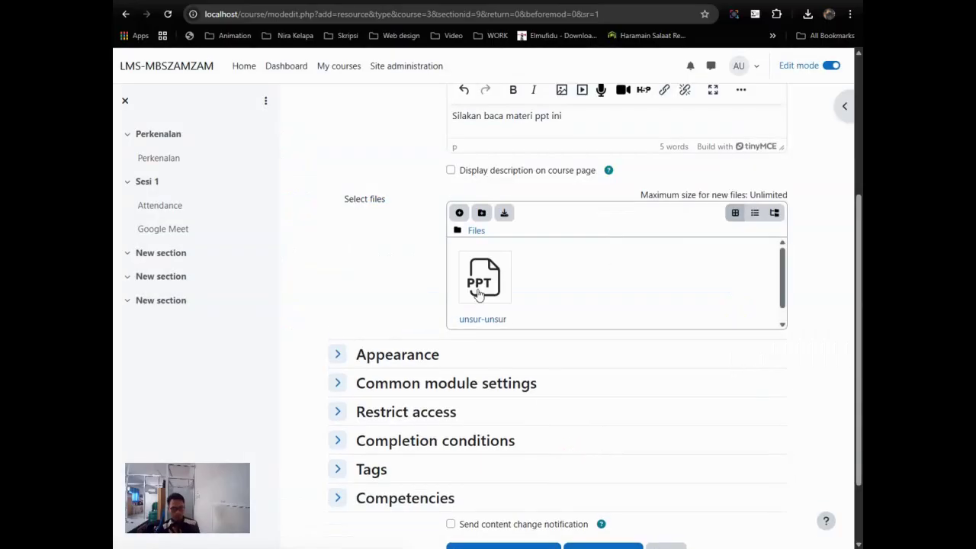
Step: Require viewing the activity for completion and save the Materi lingkaran file
{"action": "left_click", "coordinate": [454, 443]}
{"action": "scroll", "coordinate": [539, 410], "scroll_direction": "down", "scroll_amount": 2}
{"action": "scroll", "coordinate": [539, 409], "scroll_direction": "down", "scroll_amount": 1}
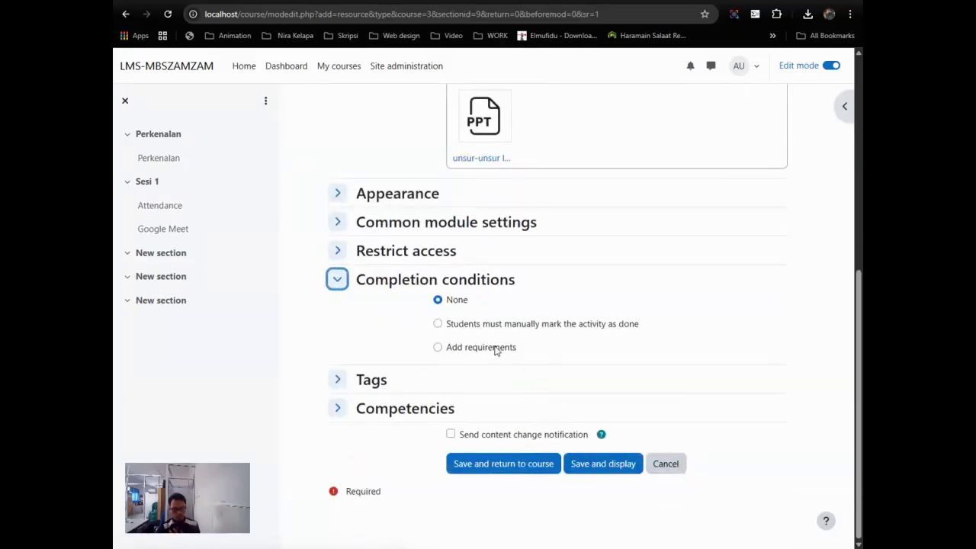
{"action": "left_click", "coordinate": [494, 348]}
{"action": "left_click", "coordinate": [484, 394]}
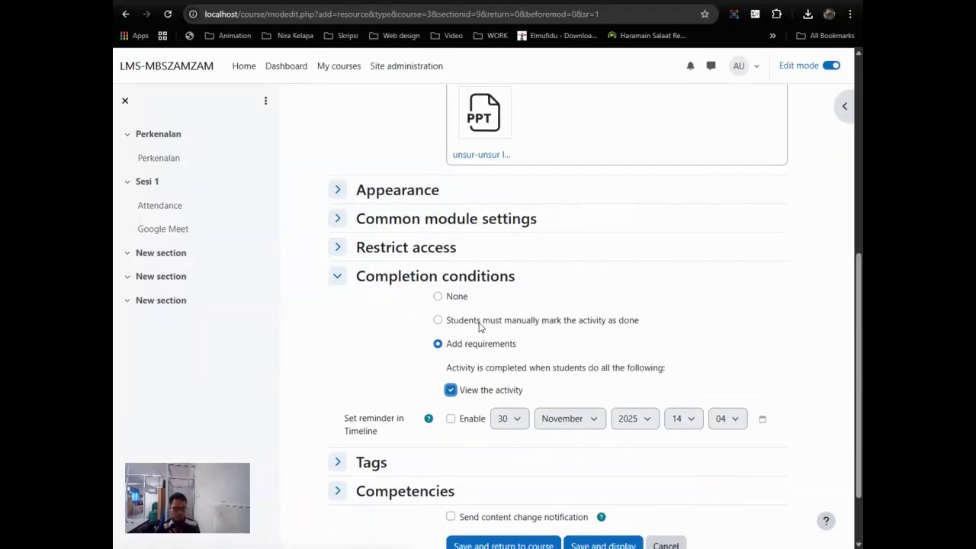
{"action": "scroll", "coordinate": [469, 373], "scroll_direction": "down", "scroll_amount": 1}
{"action": "left_click", "coordinate": [602, 463]}
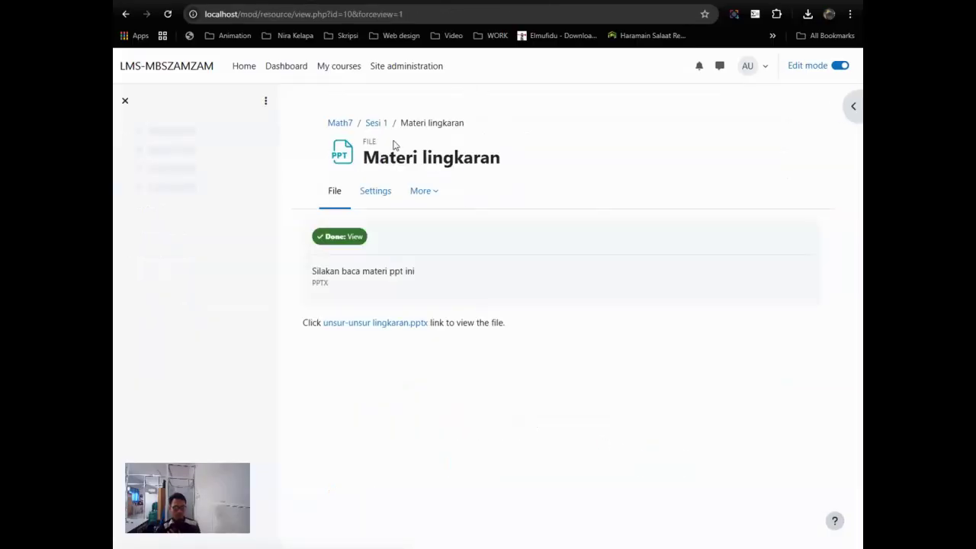
Step: Return to the Mathematics-7 course page and open the Sesi 1 section
{"action": "left_click", "coordinate": [341, 125]}
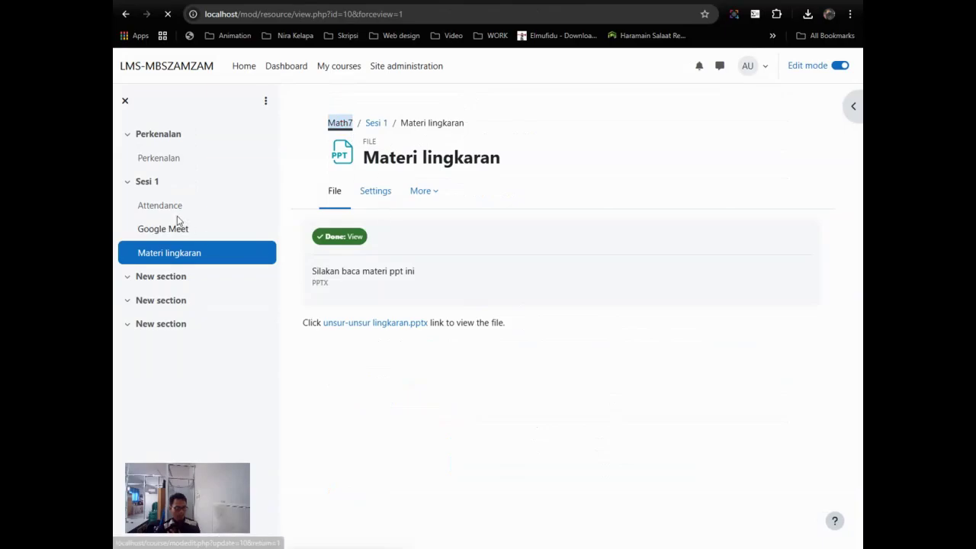
{"action": "scroll", "coordinate": [470, 341], "scroll_direction": "down", "scroll_amount": 7}
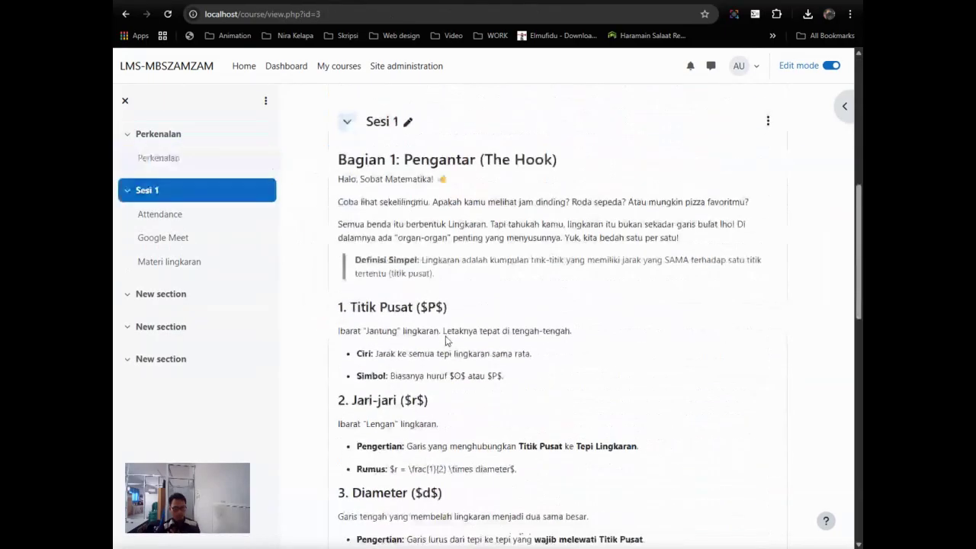
{"action": "scroll", "coordinate": [447, 340], "scroll_direction": "up", "scroll_amount": 3}
{"action": "scroll", "coordinate": [447, 337], "scroll_direction": "up", "scroll_amount": 2}
{"action": "scroll", "coordinate": [446, 337], "scroll_direction": "down", "scroll_amount": 2}
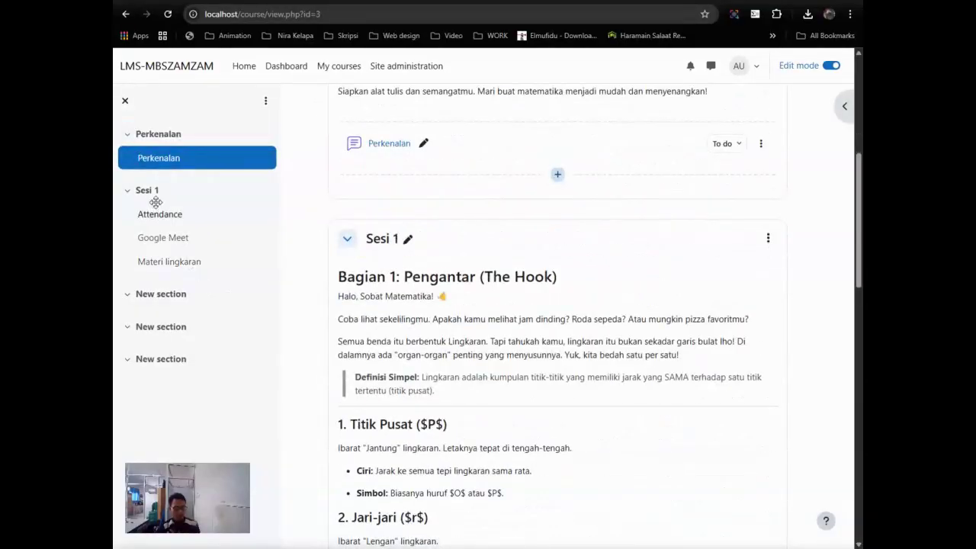
{"action": "left_click", "coordinate": [156, 206]}
{"action": "scroll", "coordinate": [596, 305], "scroll_direction": "down", "scroll_amount": 10}
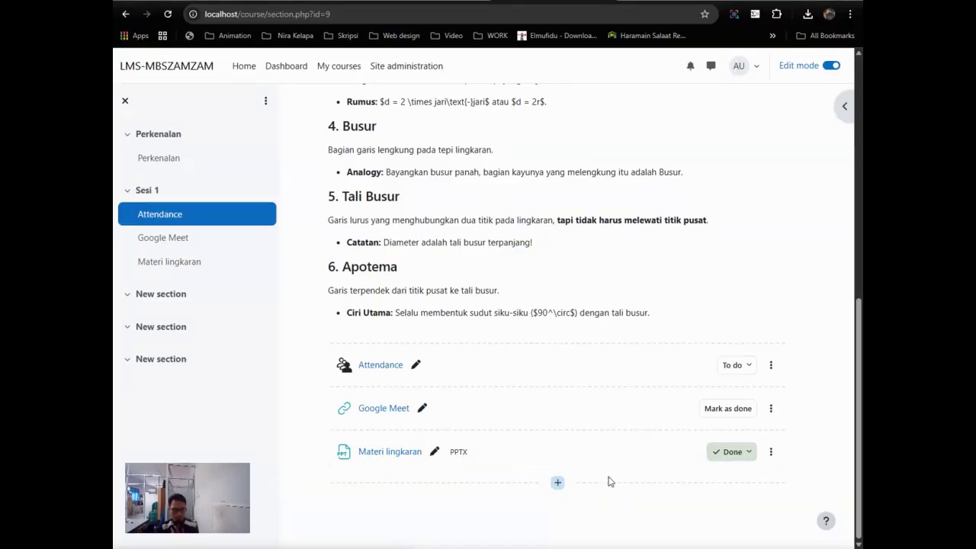
Step: Add a Page activity to Sesi 1 and begin entering its name
{"action": "left_click", "coordinate": [557, 485]}
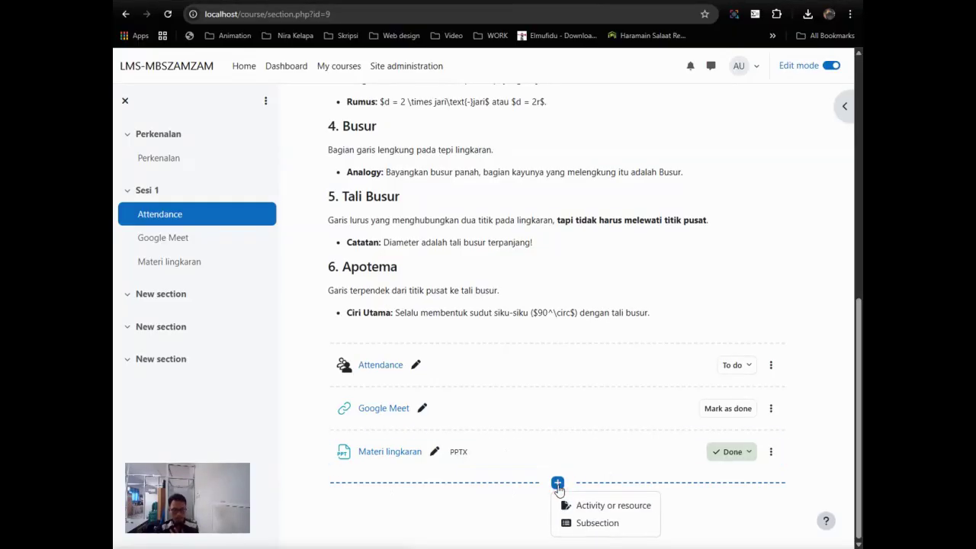
{"action": "left_click", "coordinate": [587, 506]}
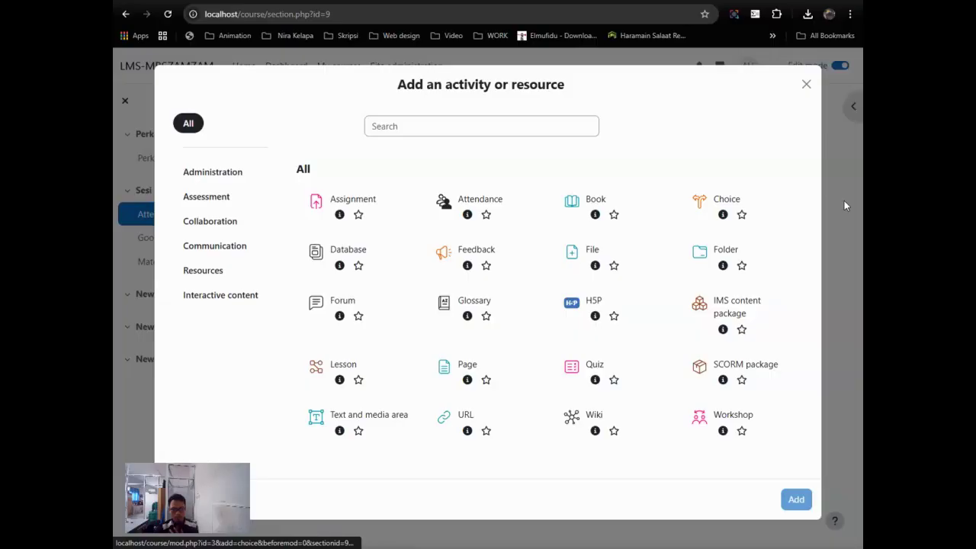
{"action": "left_click", "coordinate": [468, 372]}
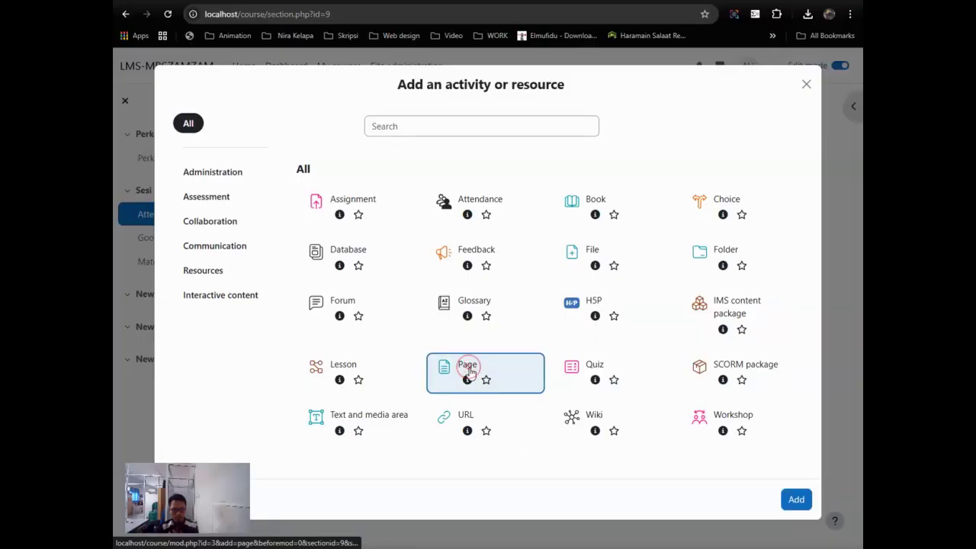
{"action": "left_click", "coordinate": [801, 500]}
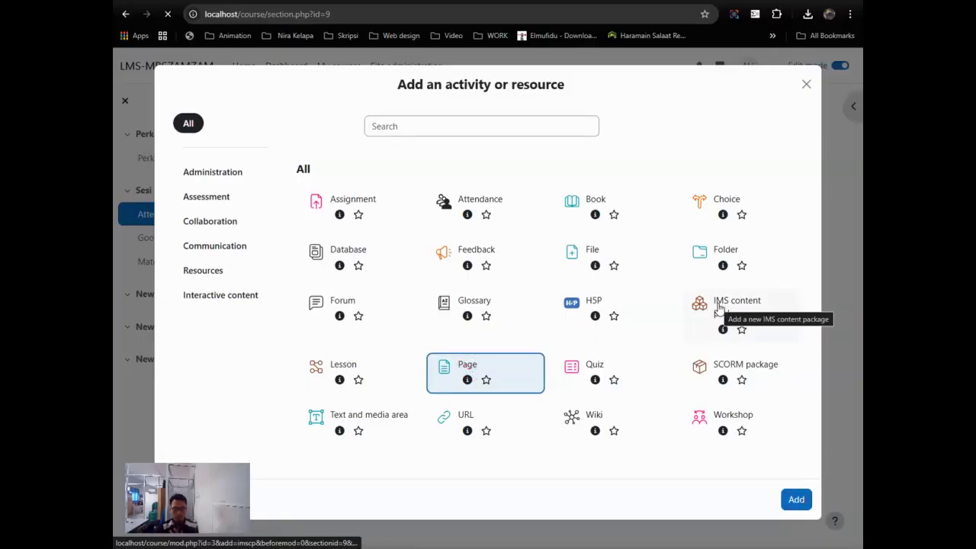
{"action": "left_click", "coordinate": [470, 266]}
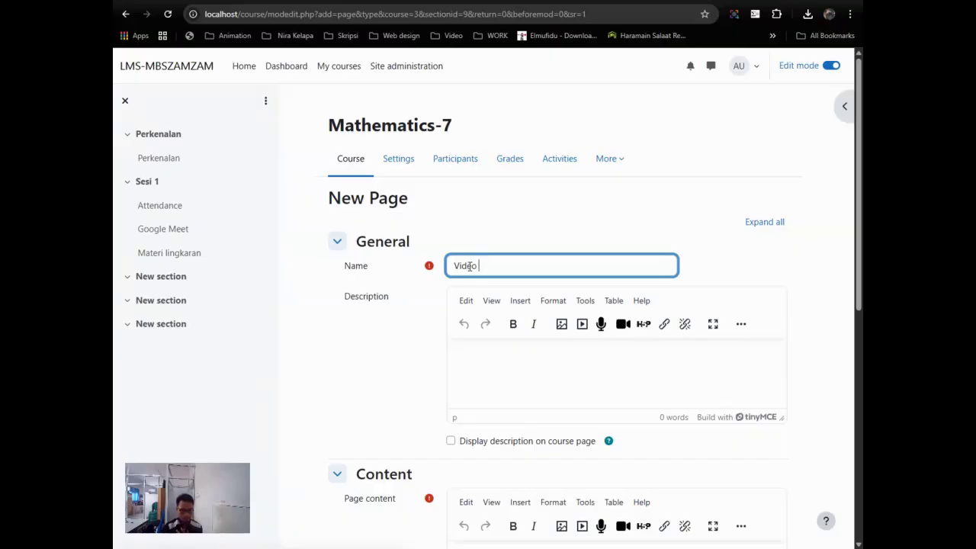
Step: Write the page description 'Silakan tontn dan pelajari dari video ini'
{"action": "left_click", "coordinate": [567, 354]}
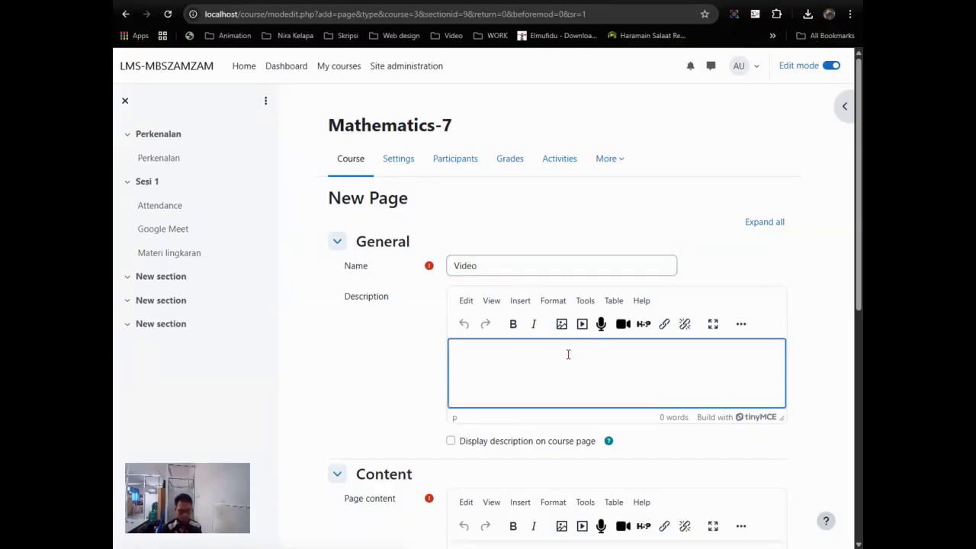
{"action": "key", "text": "BackSpace"}
{"action": "type", "text": "Silakan tontn"}
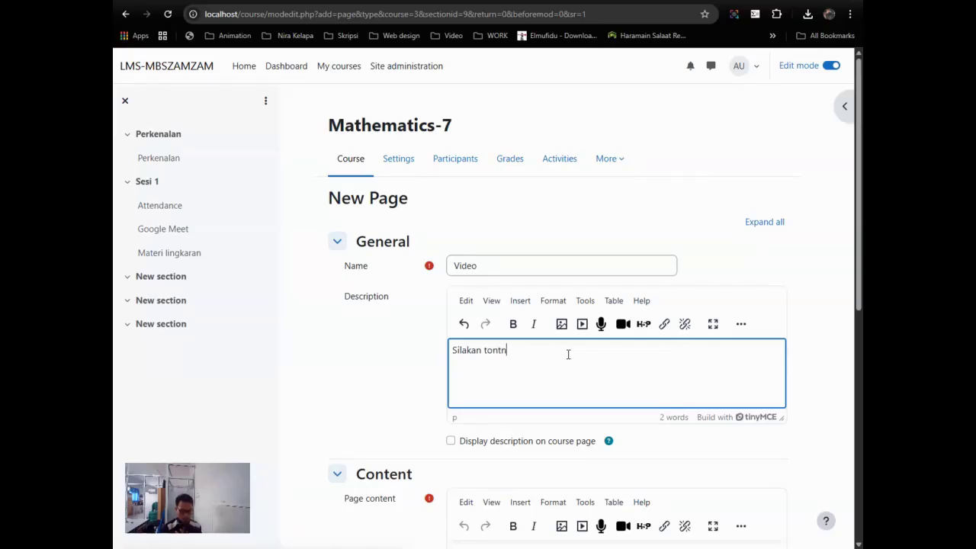
{"action": "type", "text": " dan pelajari dari video ini"}
Step: Start inserting a video by URL into the page content, with a new browser tab open for finding it
{"action": "scroll", "coordinate": [568, 354], "scroll_direction": "down", "scroll_amount": 3}
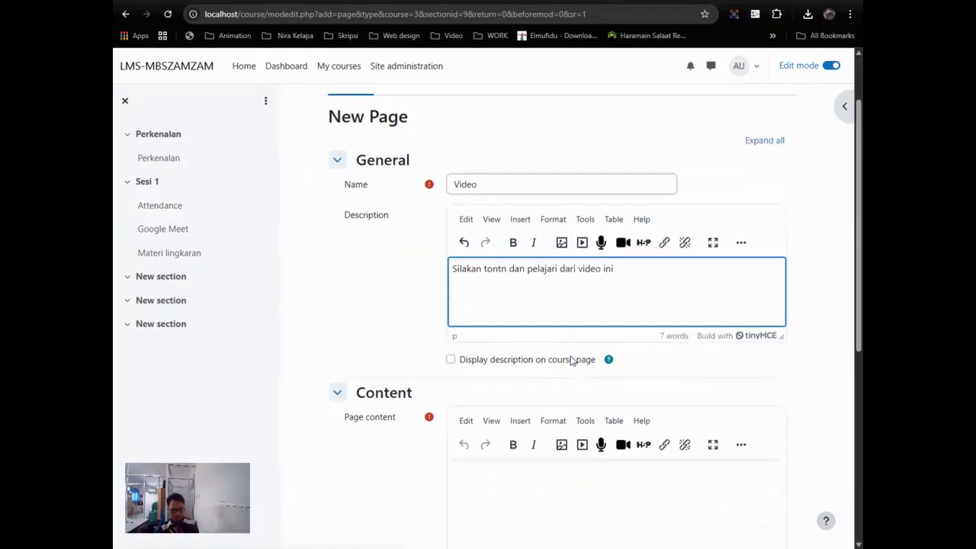
{"action": "left_click", "coordinate": [547, 345]}
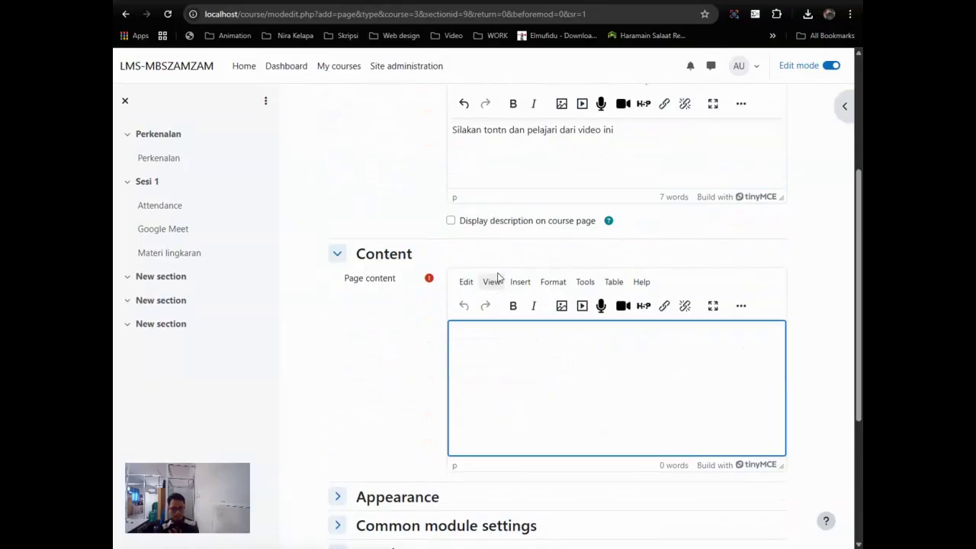
{"action": "scroll", "coordinate": [494, 270], "scroll_direction": "up", "scroll_amount": 3}
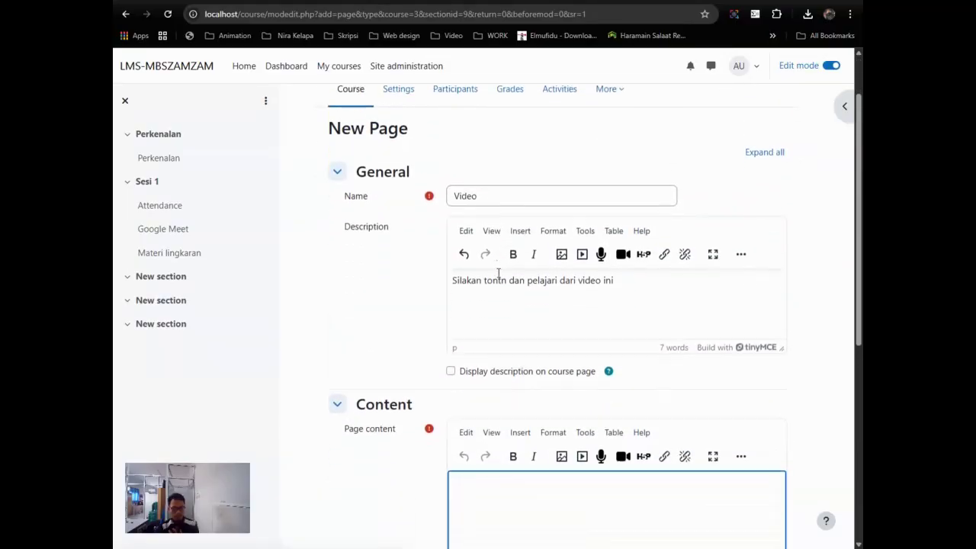
{"action": "scroll", "coordinate": [498, 275], "scroll_direction": "down", "scroll_amount": 3}
{"action": "scroll", "coordinate": [487, 314], "scroll_direction": "up", "scroll_amount": 1}
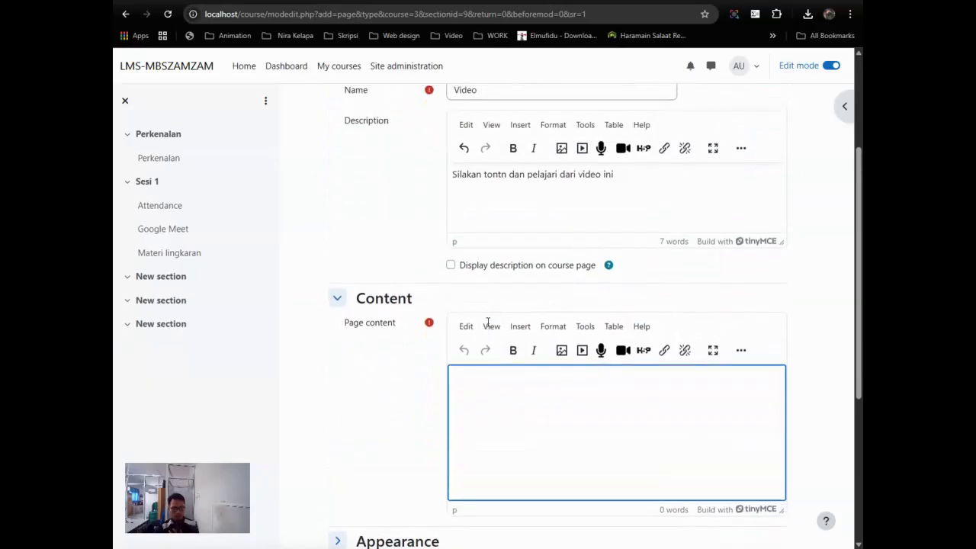
{"action": "scroll", "coordinate": [603, 275], "scroll_direction": "down", "scroll_amount": 2}
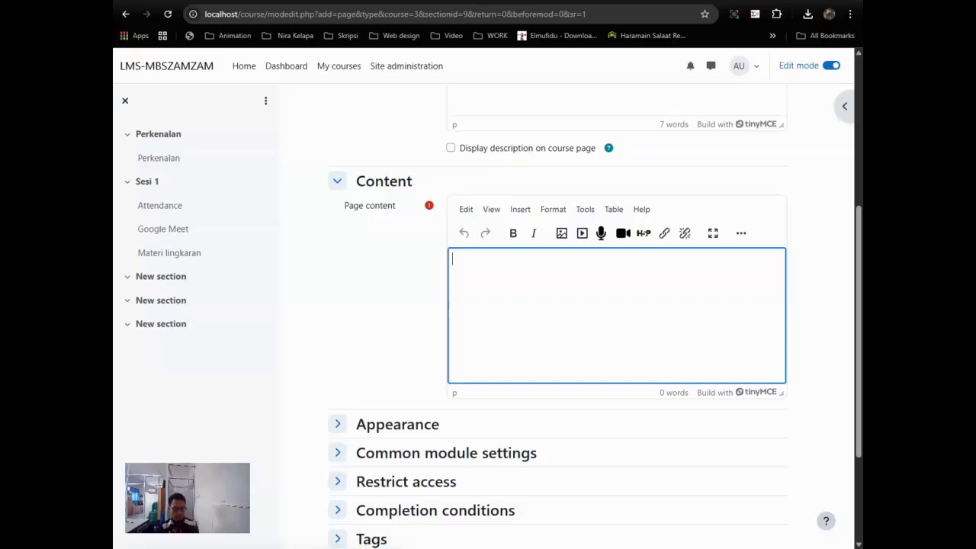
{"action": "left_click", "coordinate": [581, 233]}
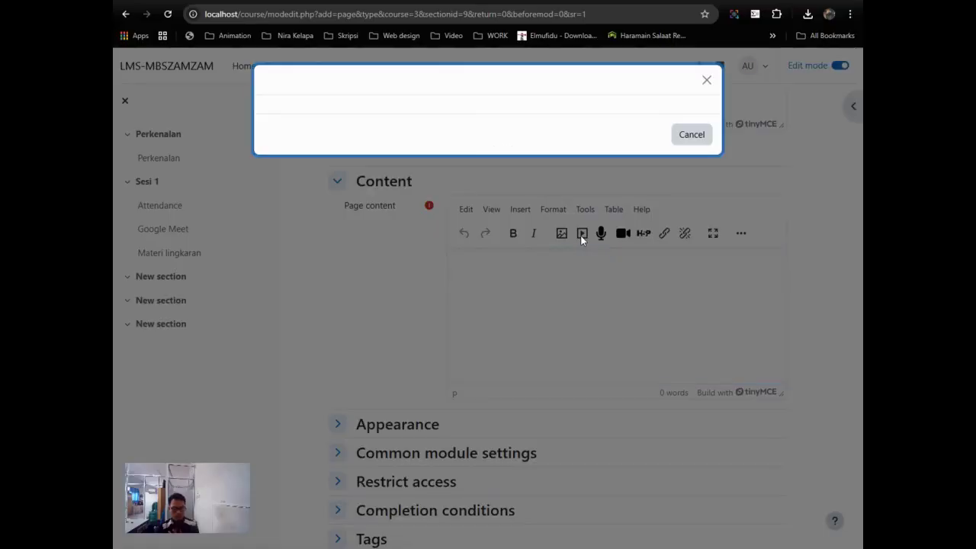
{"action": "left_click", "coordinate": [378, 256]}
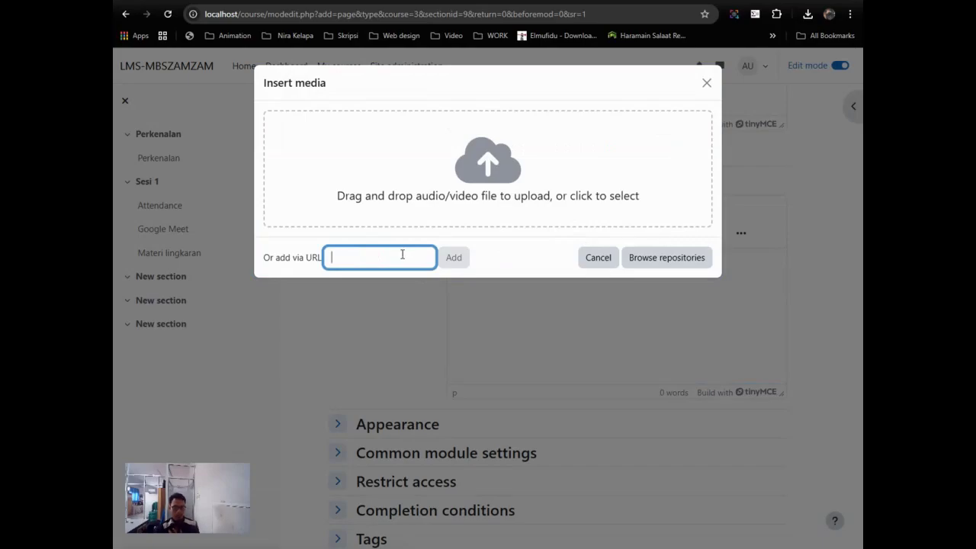
{"action": "key", "text": "ctrl+t"}
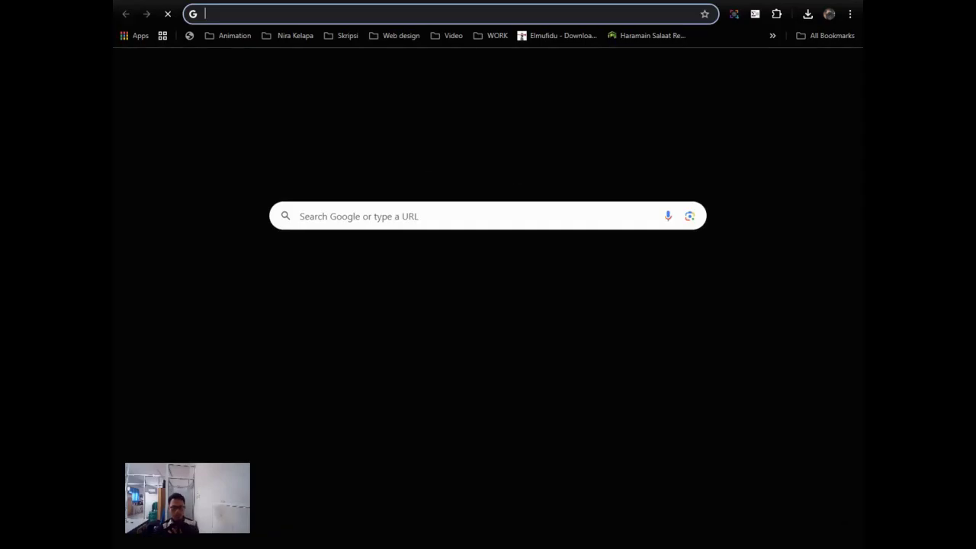
Step: Search YouTube for 'lingkaran kelas 7' videos
{"action": "left_click", "coordinate": [805, 67]}
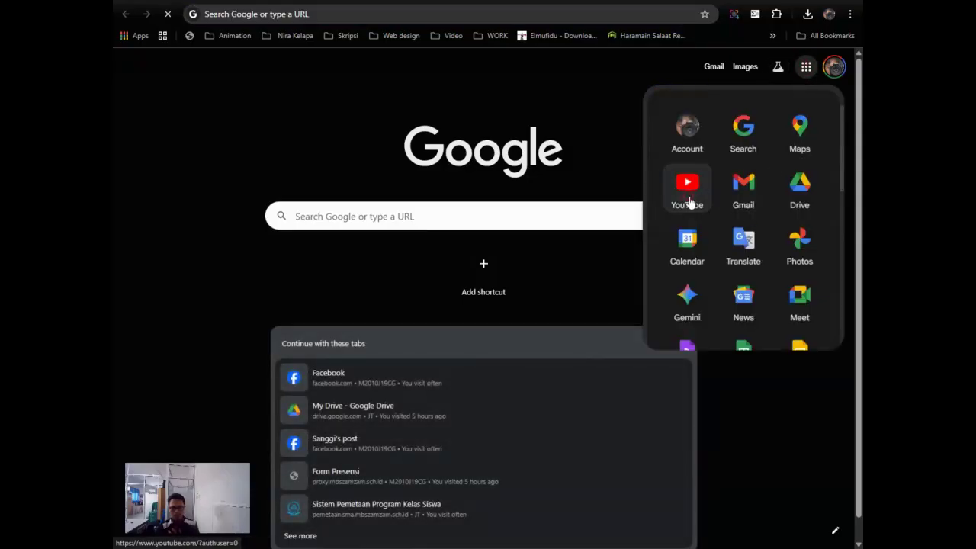
{"action": "left_click", "coordinate": [688, 196]}
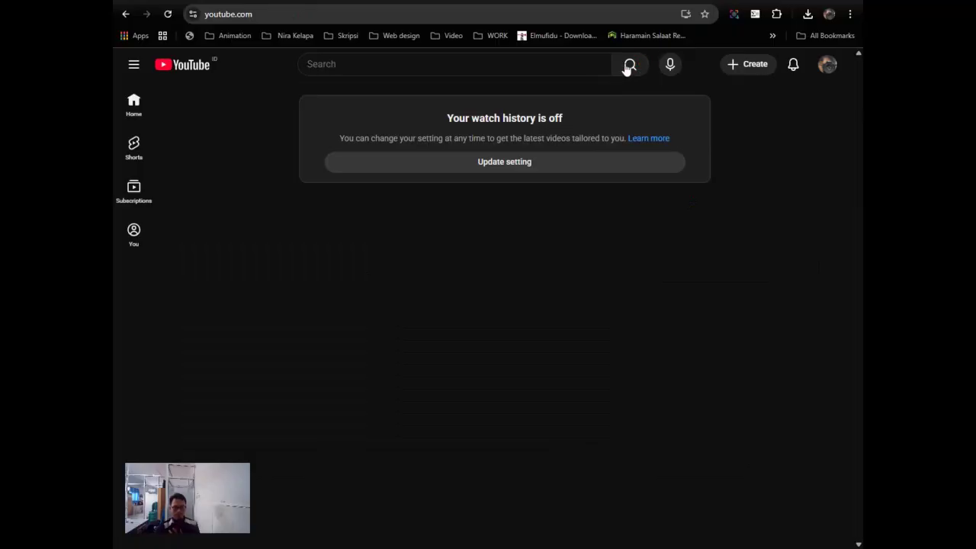
{"action": "left_click", "coordinate": [456, 65]}
{"action": "type", "text": "lingkara"}
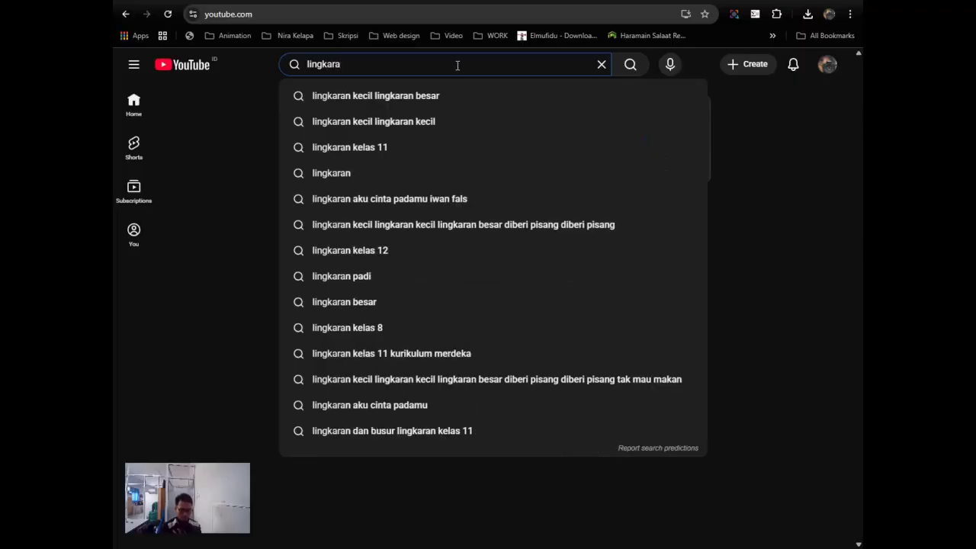
{"action": "key", "text": "Down"}
{"action": "key", "text": "Down"}
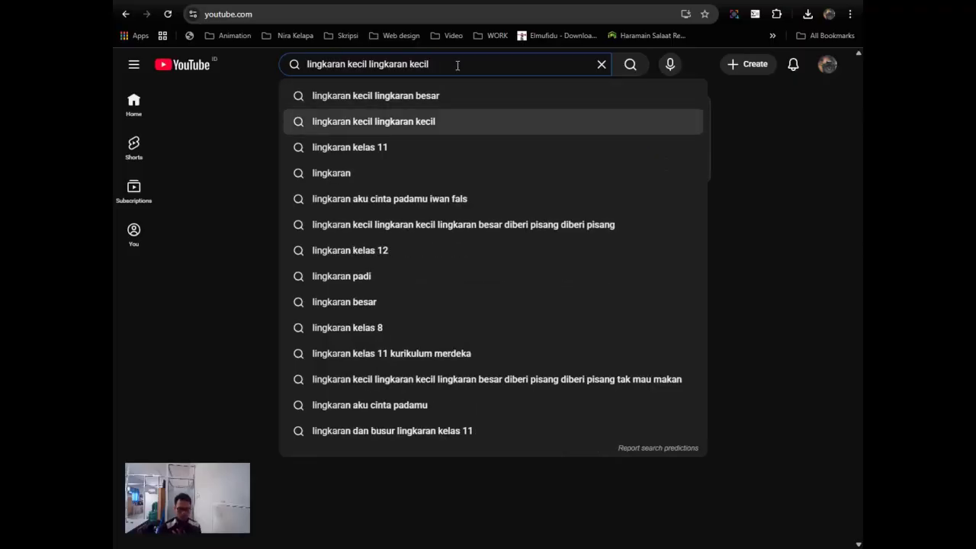
{"action": "key", "text": "Down"}
{"action": "key", "text": "BackSpace"}
{"action": "key", "text": "BackSpace"}
{"action": "type", "text": "7"}
{"action": "key", "text": "Return"}
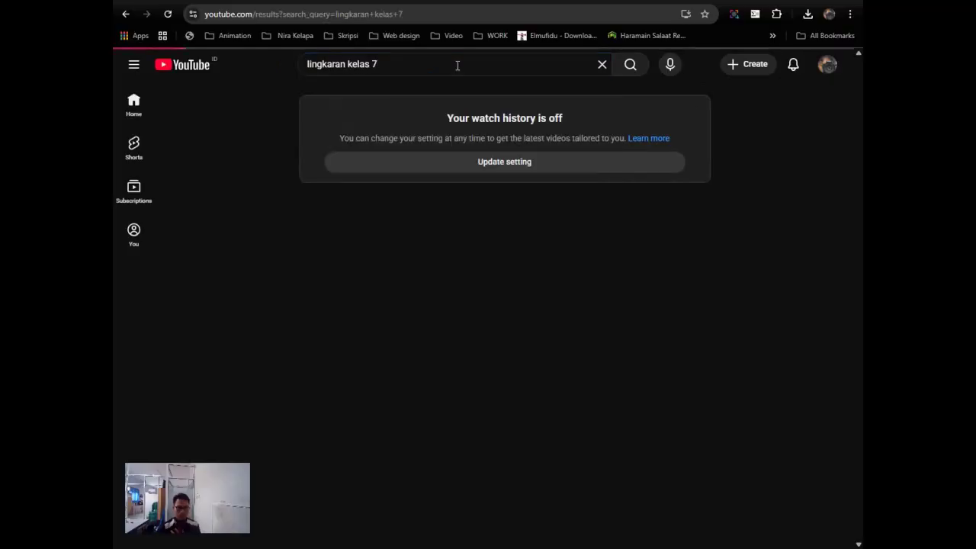
{"action": "scroll", "coordinate": [507, 263], "scroll_direction": "down", "scroll_amount": 3}
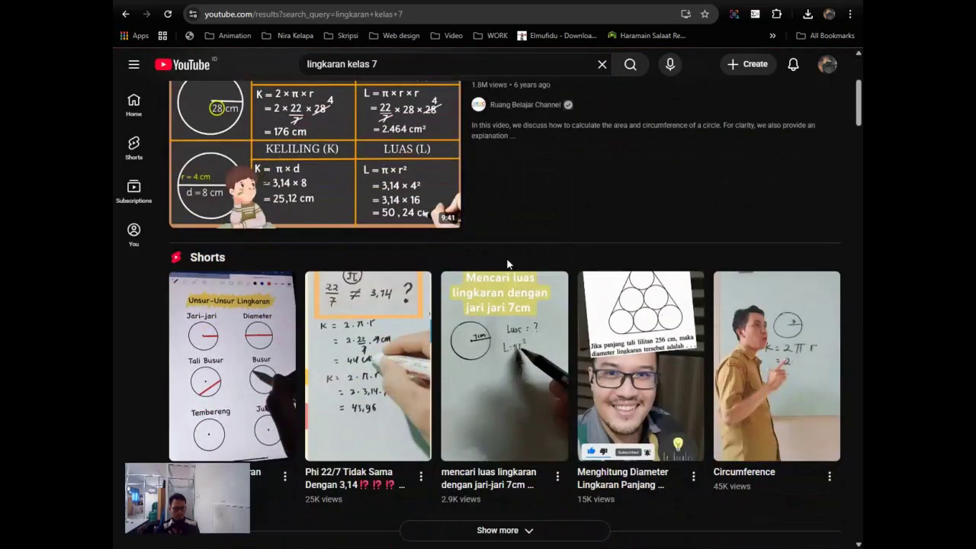
{"action": "scroll", "coordinate": [507, 263], "scroll_direction": "down", "scroll_amount": 5}
{"action": "scroll", "coordinate": [468, 264], "scroll_direction": "down", "scroll_amount": 3}
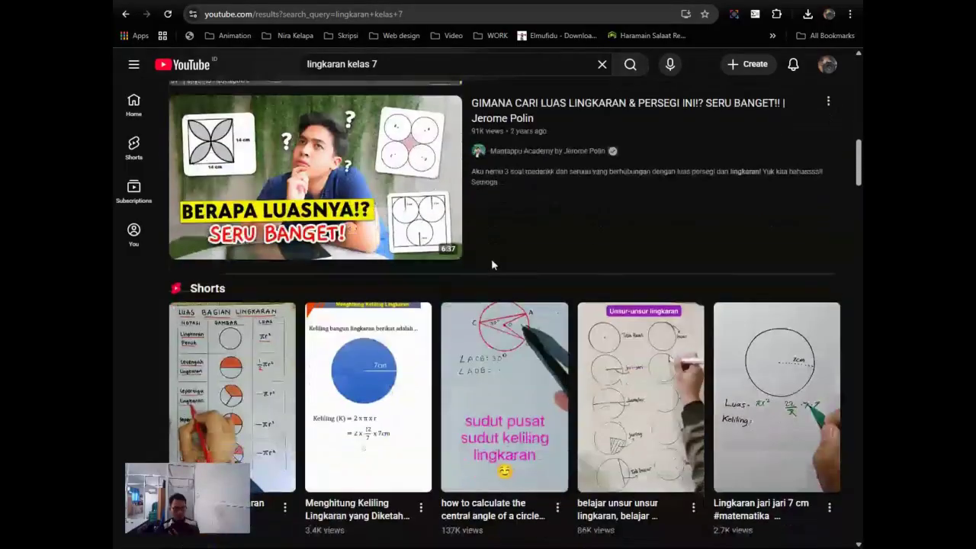
{"action": "scroll", "coordinate": [490, 264], "scroll_direction": "up", "scroll_amount": 2}
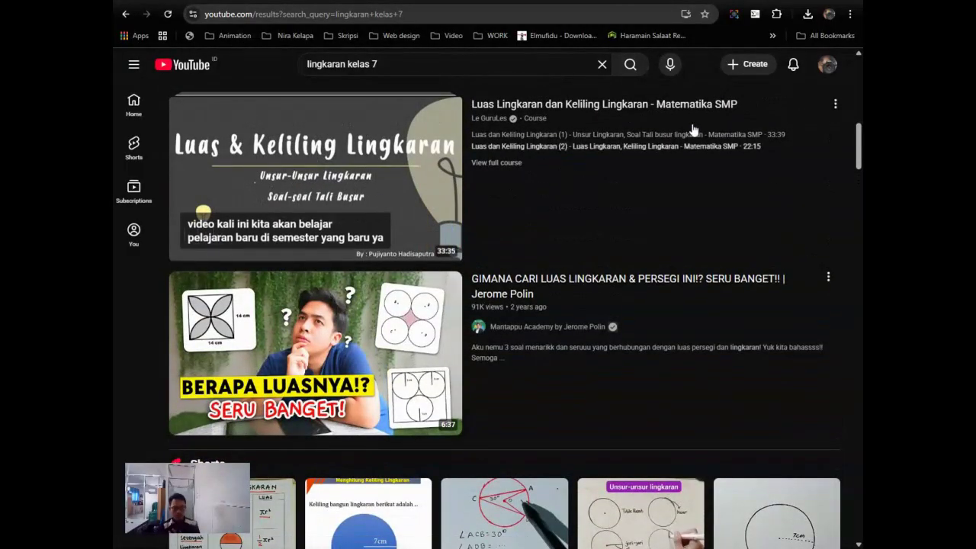
Step: Copy the share link of 'Luas dan Keliling Lingkaran (1)' and return to Moodle's media dialog
{"action": "left_click", "coordinate": [345, 195]}
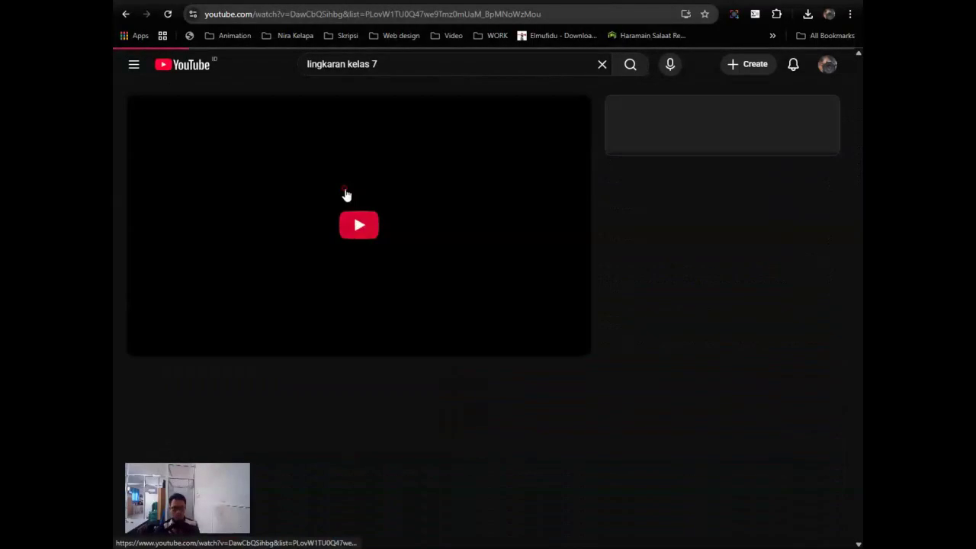
{"action": "left_click", "coordinate": [542, 304]}
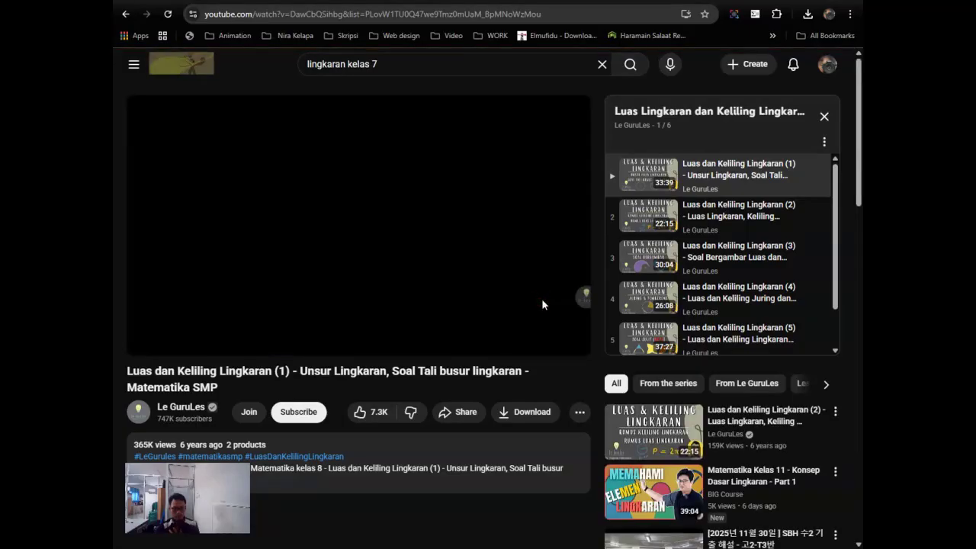
{"action": "left_click", "coordinate": [462, 411]}
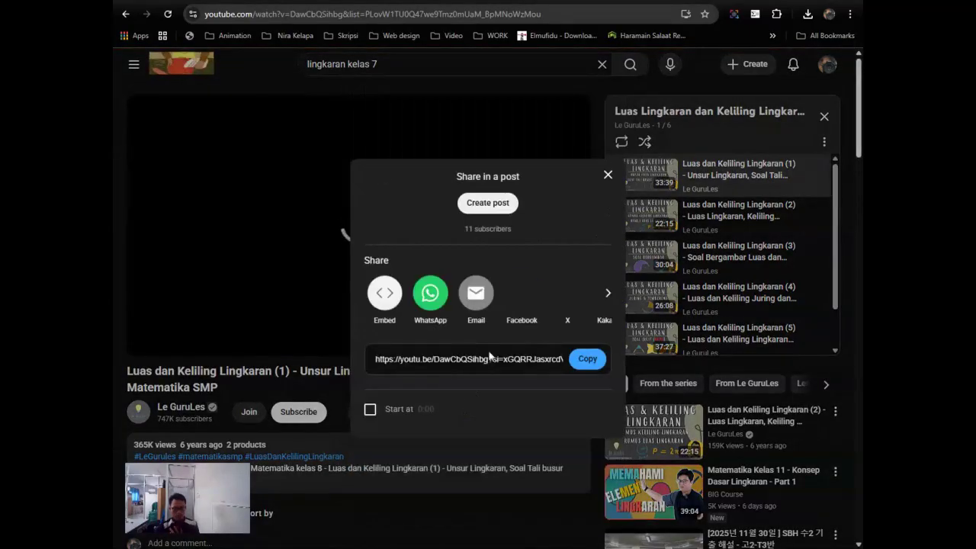
{"action": "left_click", "coordinate": [586, 358]}
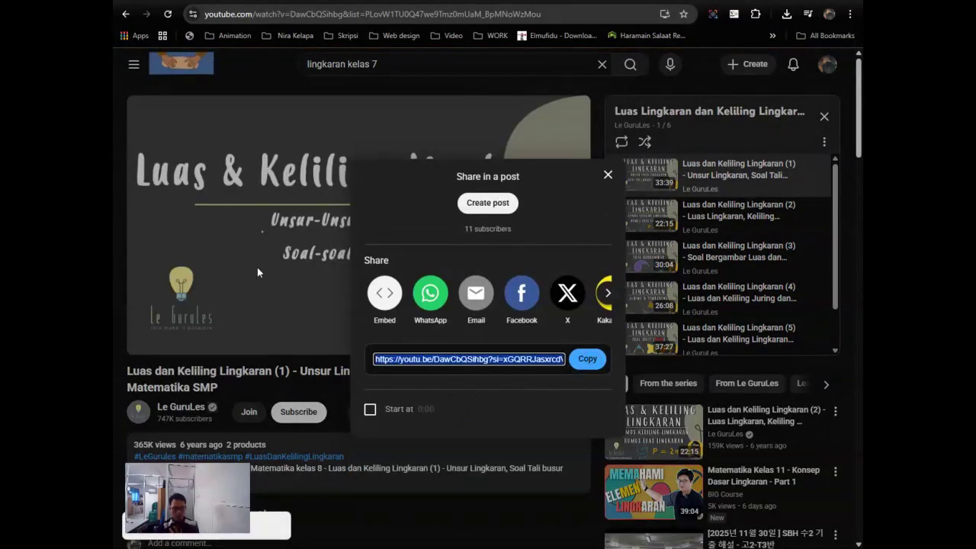
{"action": "left_click", "coordinate": [257, 267]}
{"action": "left_click", "coordinate": [247, 249]}
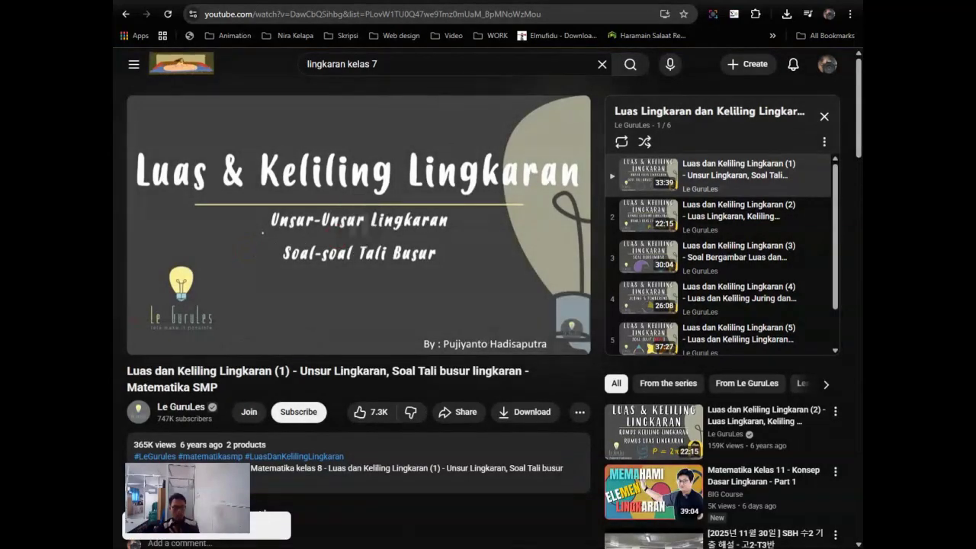
{"action": "key", "text": "alt+Tab"}
{"action": "right_click", "coordinate": [381, 256]}
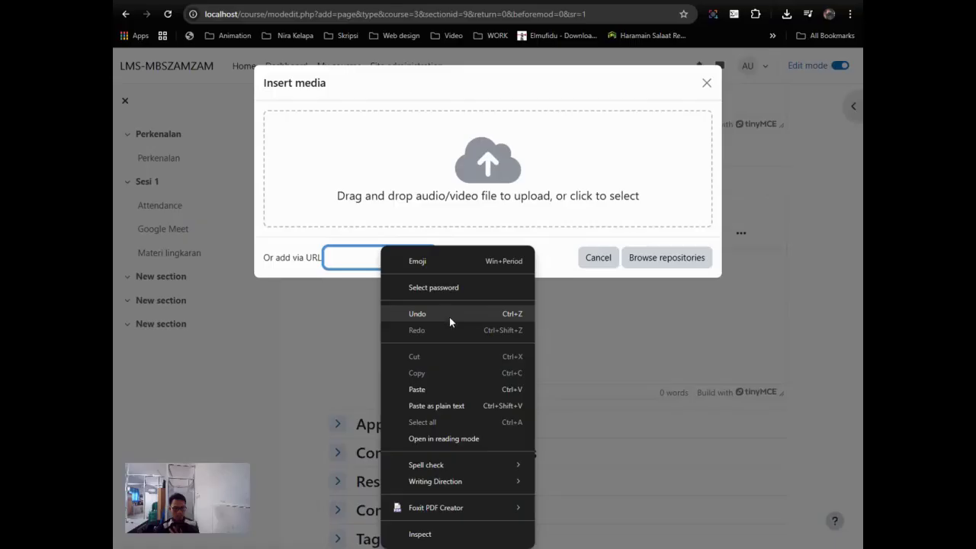
Step: Paste the YouTube link and embed the video in the page content
{"action": "left_click", "coordinate": [445, 388]}
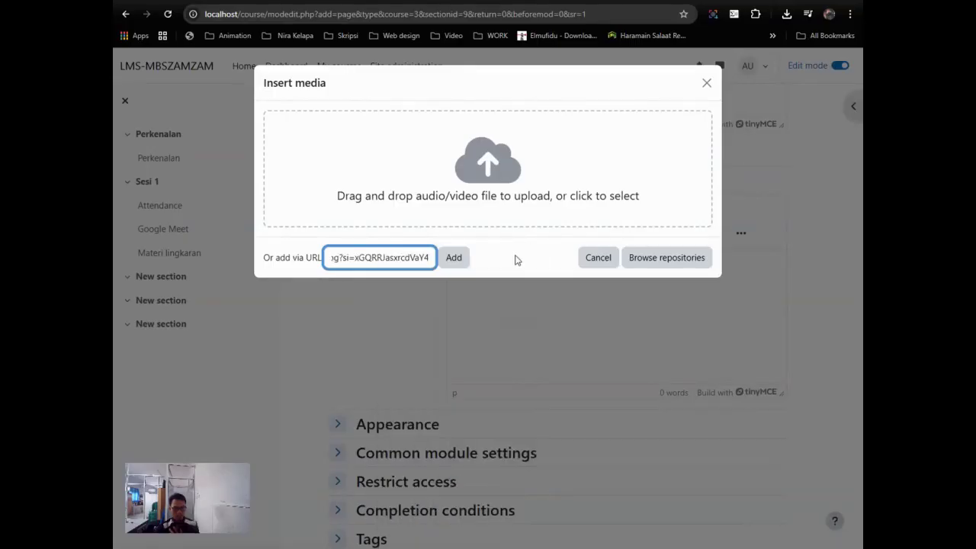
{"action": "left_click", "coordinate": [454, 258]}
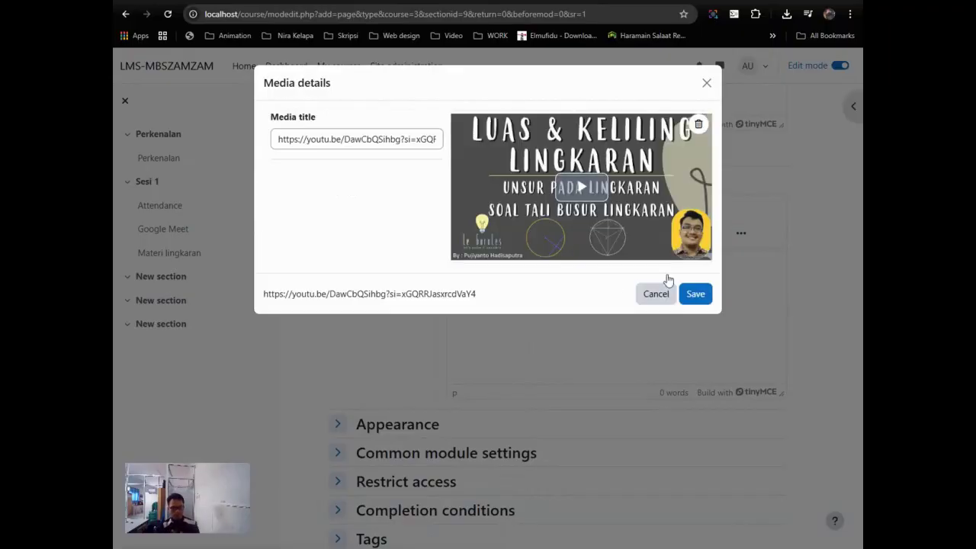
{"action": "left_click", "coordinate": [695, 292]}
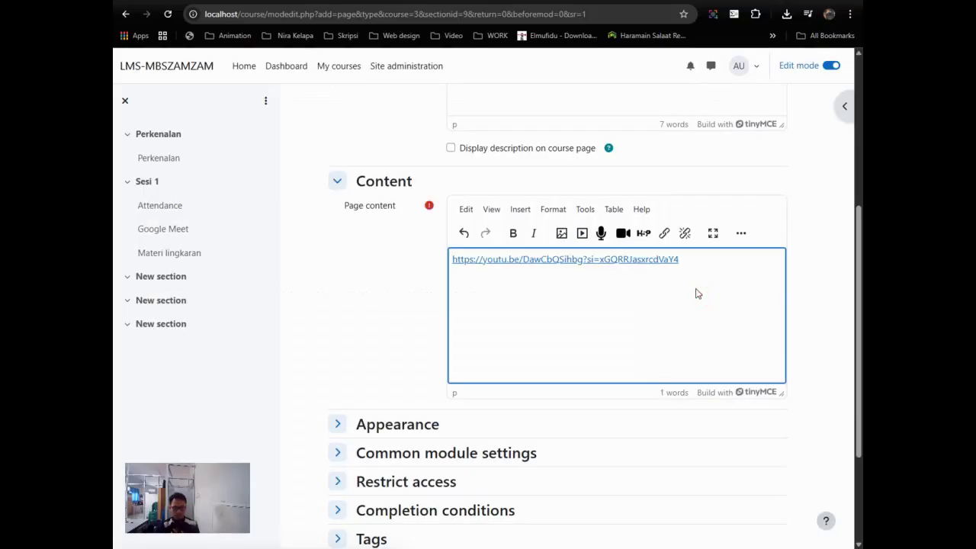
Step: Set completion to students manually marking it done, then save and display the page
{"action": "scroll", "coordinate": [696, 291], "scroll_direction": "down", "scroll_amount": 2}
{"action": "left_click", "coordinate": [389, 356]}
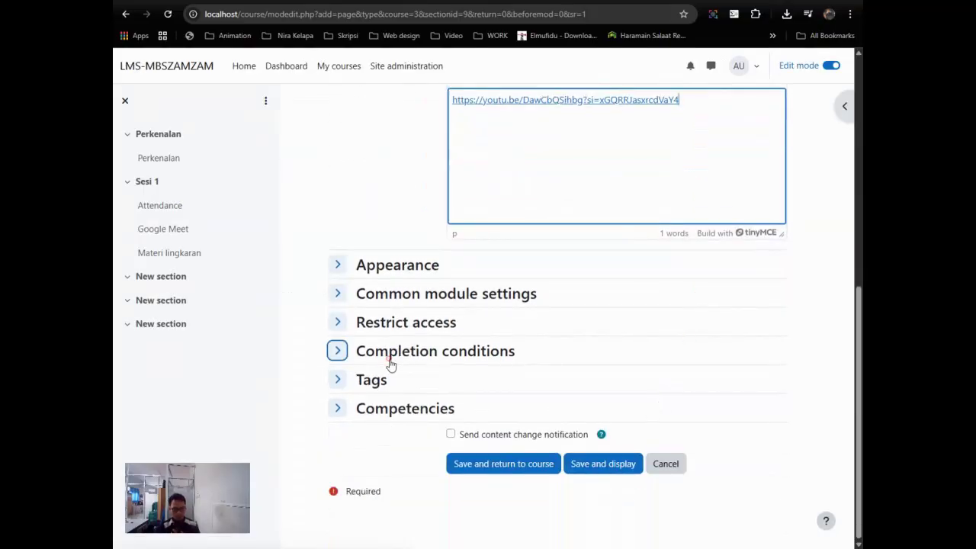
{"action": "left_click", "coordinate": [489, 418]}
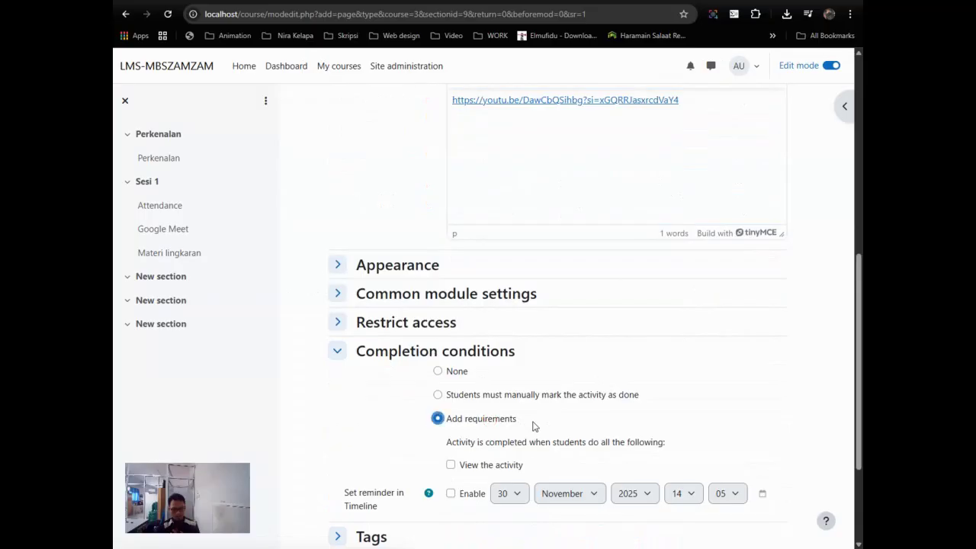
{"action": "scroll", "coordinate": [526, 426], "scroll_direction": "down", "scroll_amount": 1}
{"action": "left_click", "coordinate": [473, 336]}
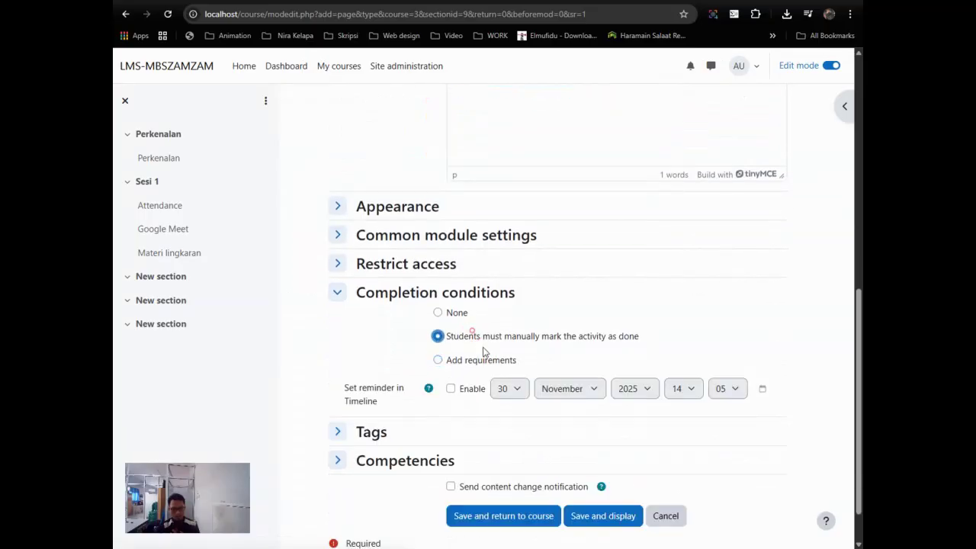
{"action": "left_click", "coordinate": [336, 292]}
{"action": "left_click", "coordinate": [587, 465]}
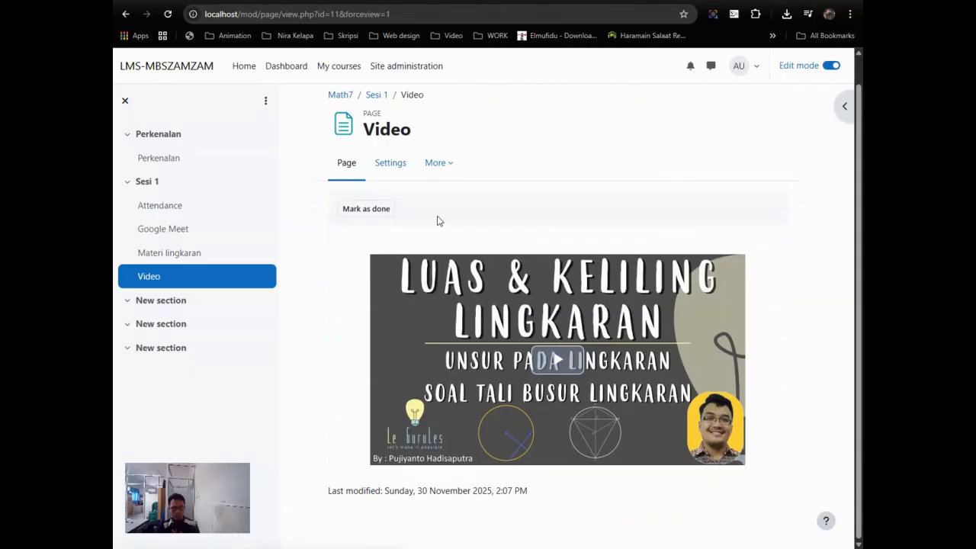
Step: Return to the Sesi 1 page to see Attendance, Google Meet, Materi lingkaran and Video
{"action": "scroll", "coordinate": [435, 235], "scroll_direction": "up", "scroll_amount": 1}
{"action": "left_click", "coordinate": [376, 124]}
{"action": "scroll", "coordinate": [481, 198], "scroll_direction": "down", "scroll_amount": 10}
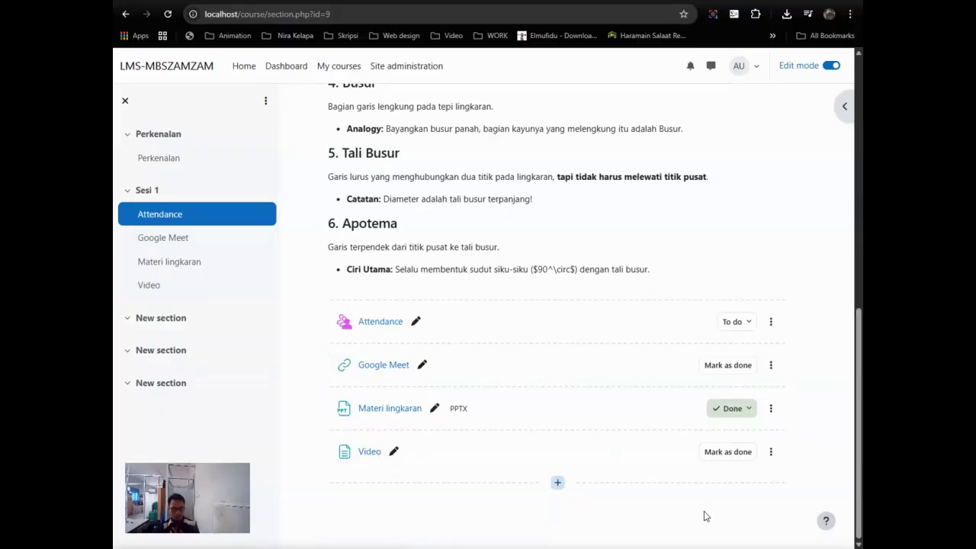
Step: Add a new Assignment activity to Sesi 1
{"action": "left_click", "coordinate": [557, 482]}
{"action": "left_click", "coordinate": [611, 504]}
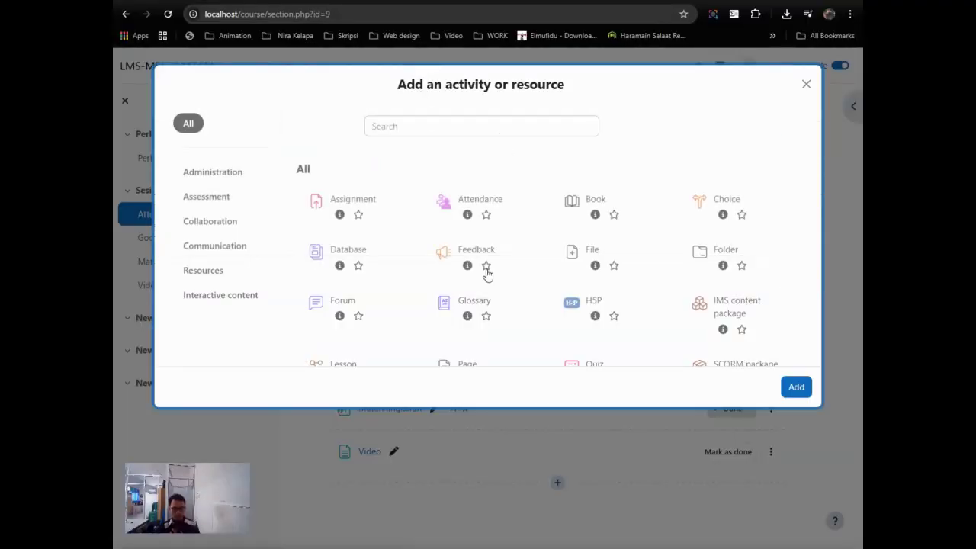
{"action": "left_click", "coordinate": [385, 201]}
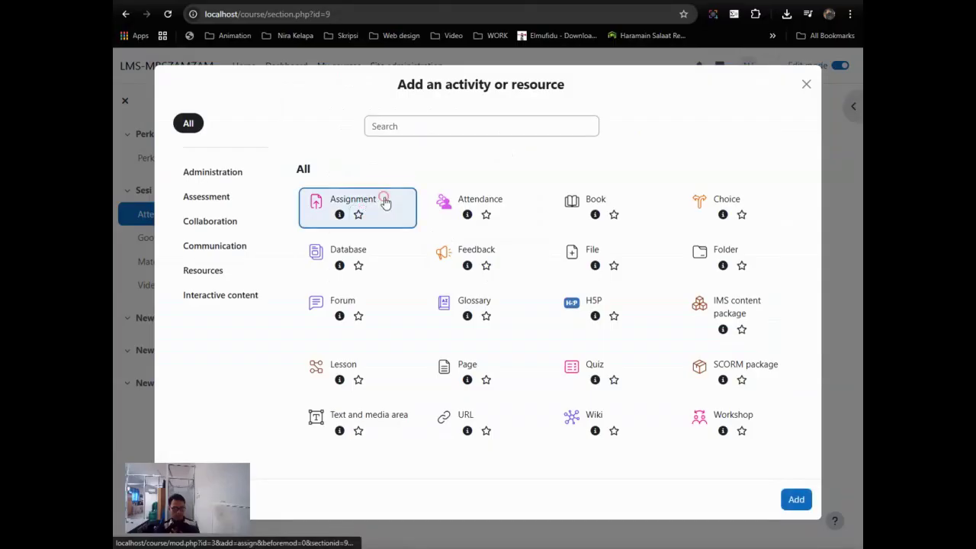
{"action": "left_click", "coordinate": [797, 503]}
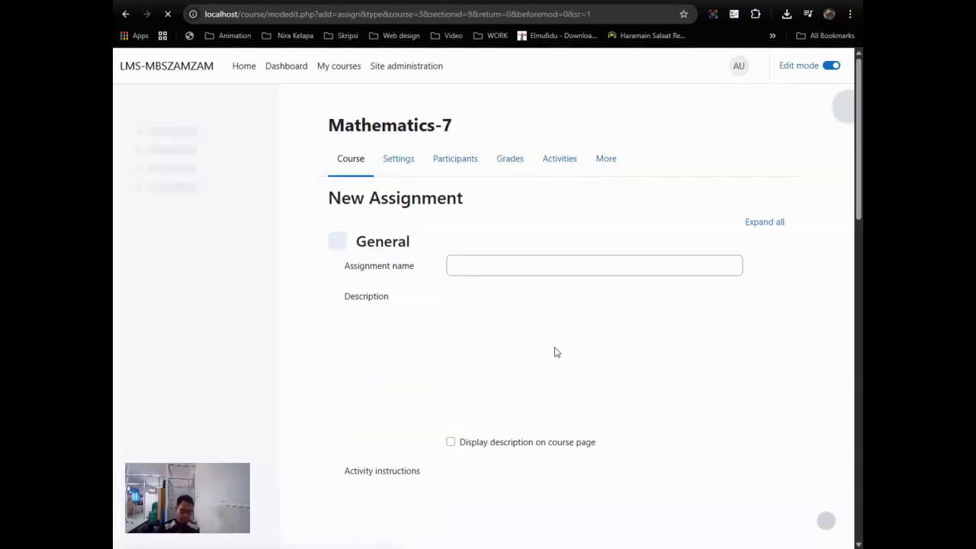
Step: Name the assignment LKPD with description 'Silakan kerjakan LKPD ini' and begin the activity instructions
{"action": "left_click", "coordinate": [496, 265]}
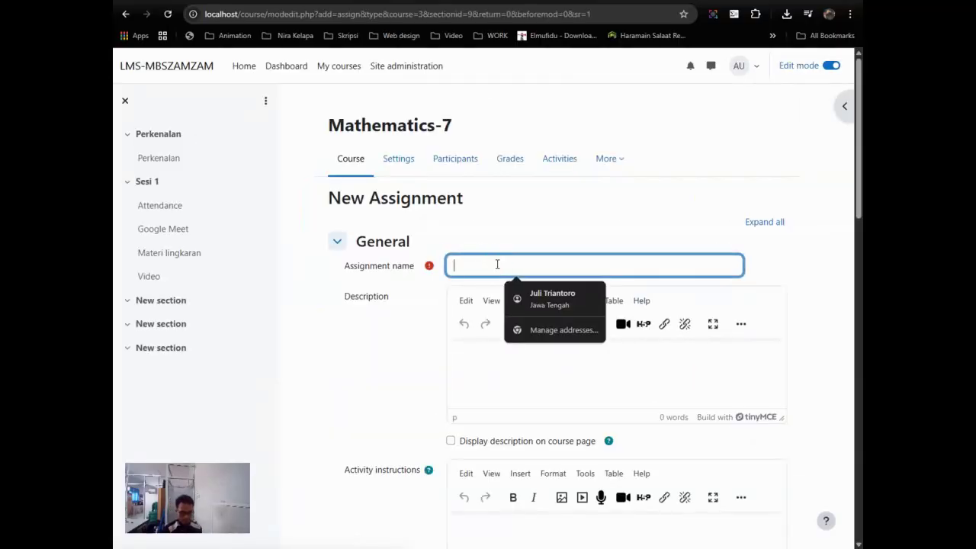
{"action": "type", "text": "LKPD"}
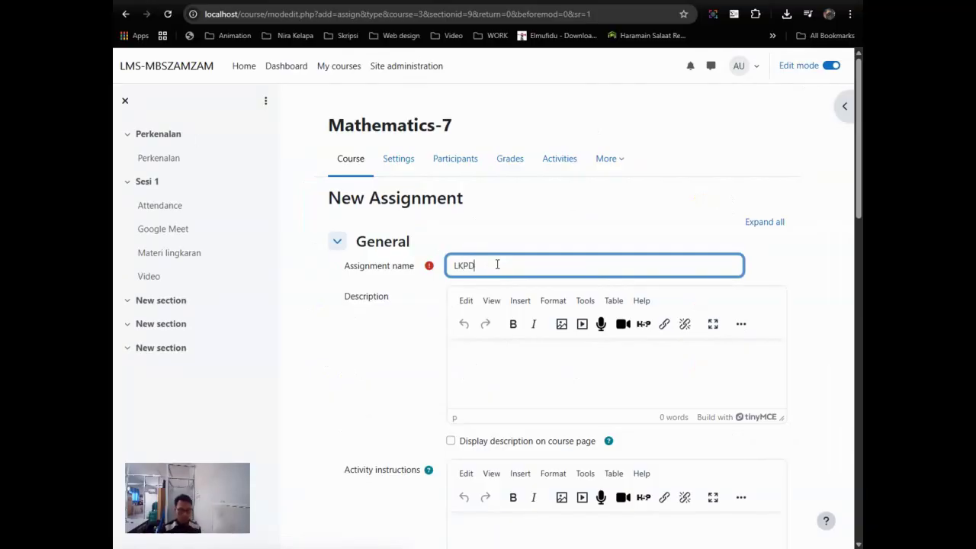
{"action": "left_click", "coordinate": [518, 346]}
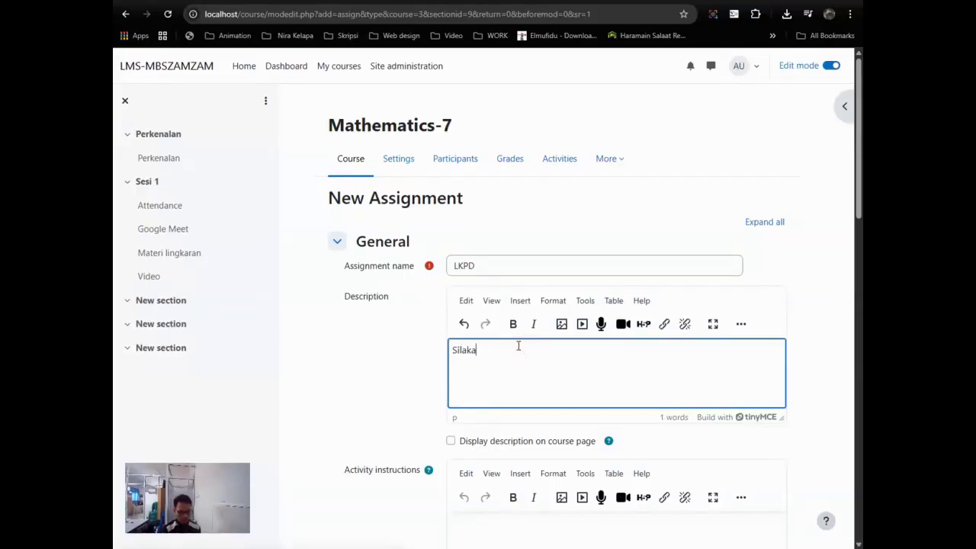
{"action": "type", "text": "Silakan kerjakan LKPD ini"}
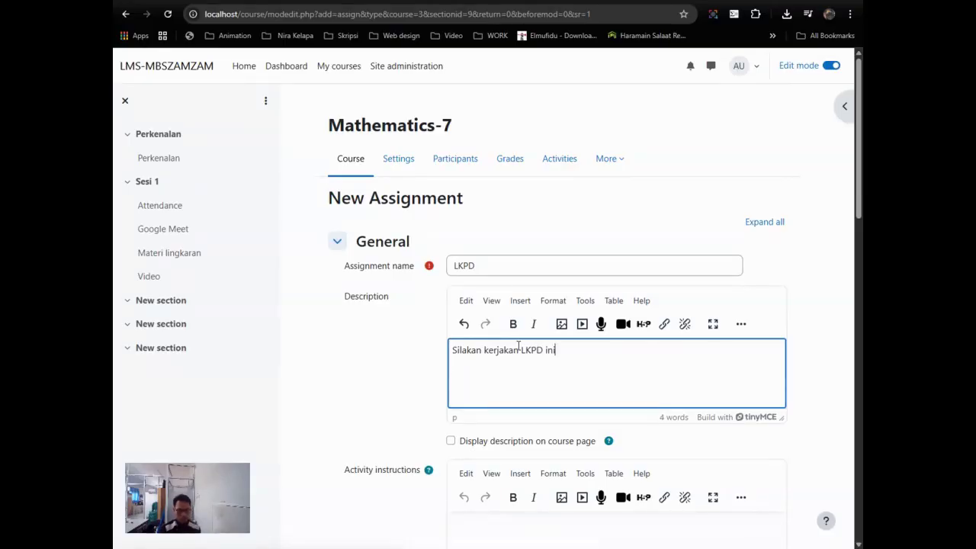
{"action": "scroll", "coordinate": [517, 347], "scroll_direction": "down", "scroll_amount": 5}
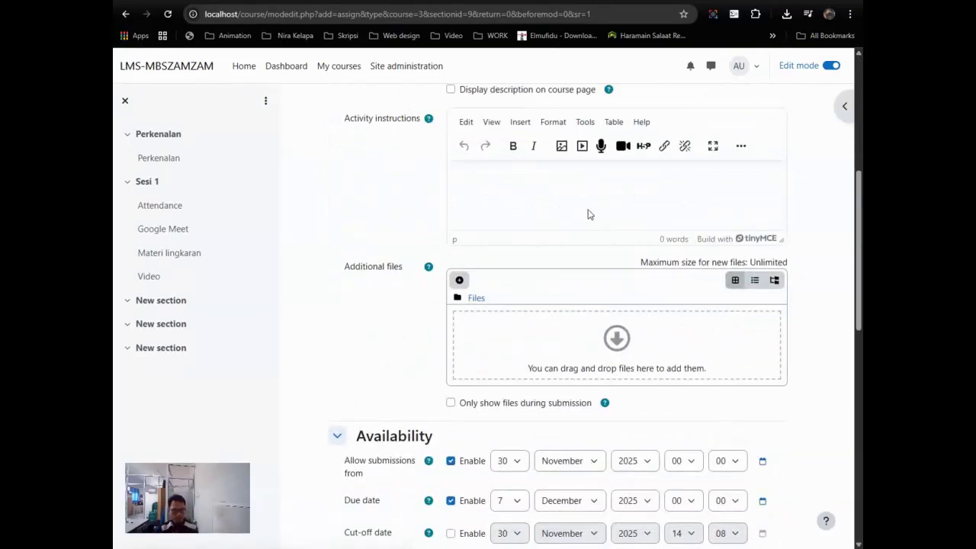
{"action": "left_click", "coordinate": [586, 210]}
{"action": "scroll", "coordinate": [567, 217], "scroll_direction": "up", "scroll_amount": 3}
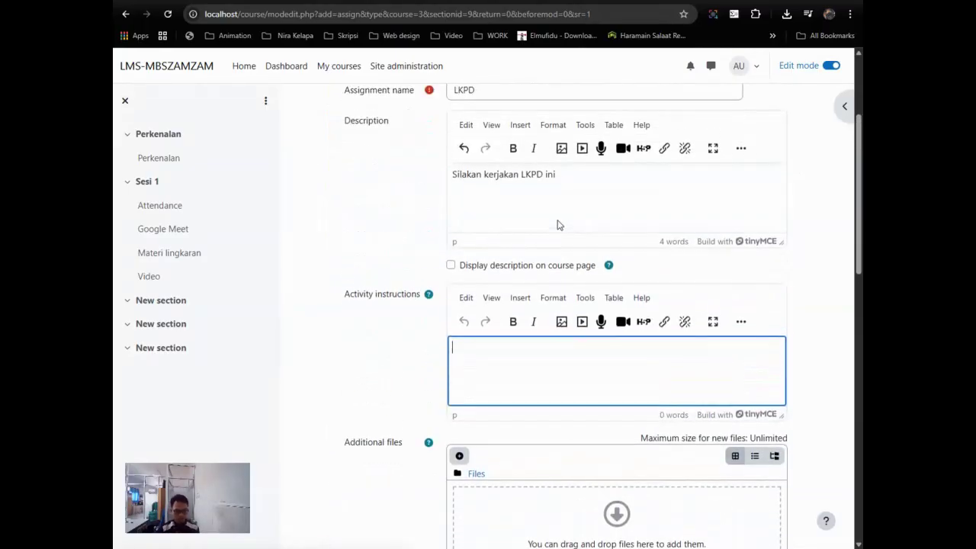
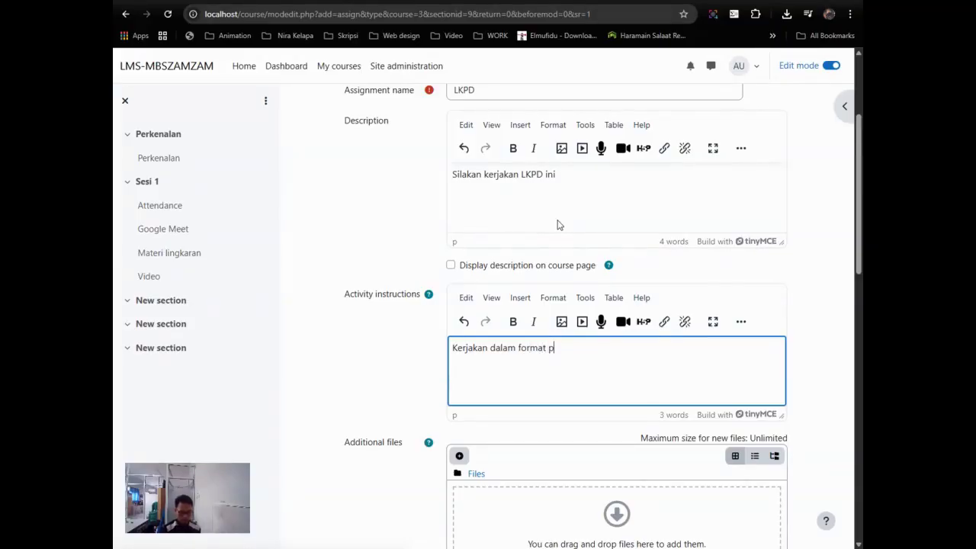
Step: Open the file picker for LKPD's Additional files and choose Upload a file
{"action": "scroll", "coordinate": [564, 192], "scroll_direction": "down", "scroll_amount": 3}
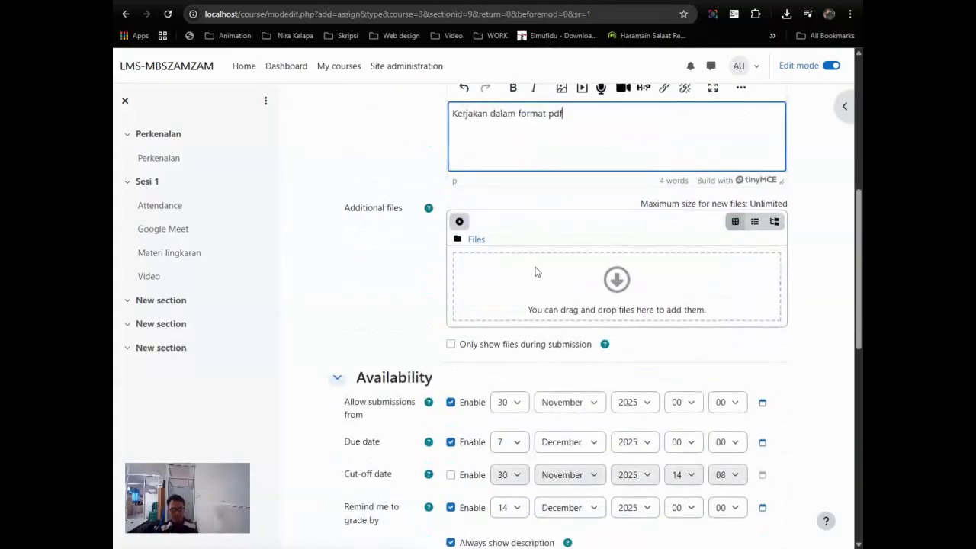
{"action": "left_click", "coordinate": [606, 286]}
{"action": "left_click", "coordinate": [313, 265]}
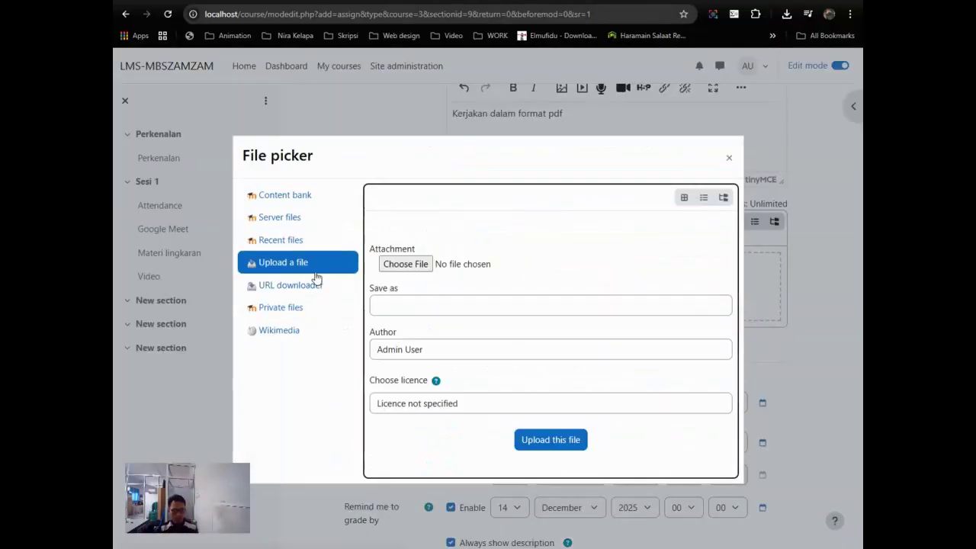
Step: Upload LKPD Lingkaran.docx from the computer as an additional file saved as LKPD.docx
{"action": "left_click", "coordinate": [414, 272]}
{"action": "left_click", "coordinate": [323, 150]}
{"action": "left_click", "coordinate": [538, 381]}
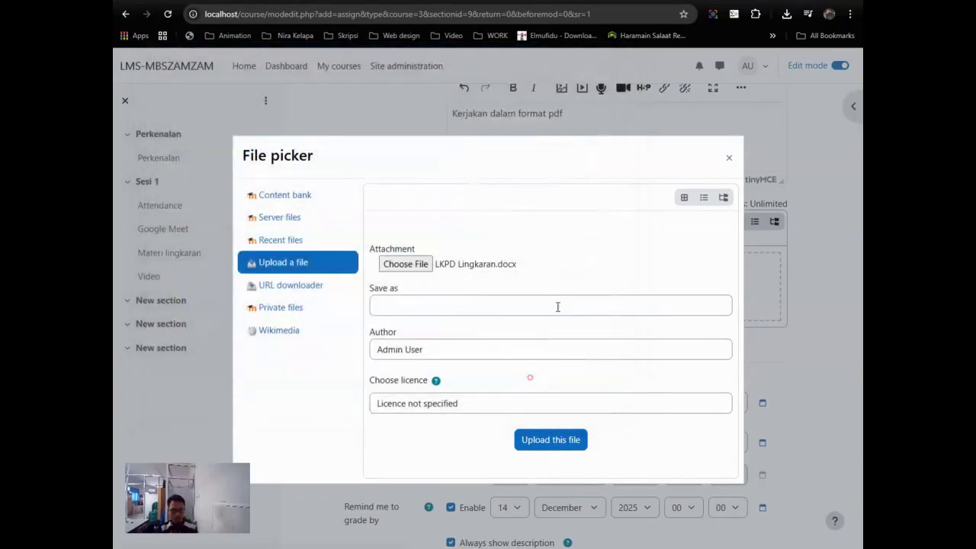
{"action": "left_click", "coordinate": [516, 305]}
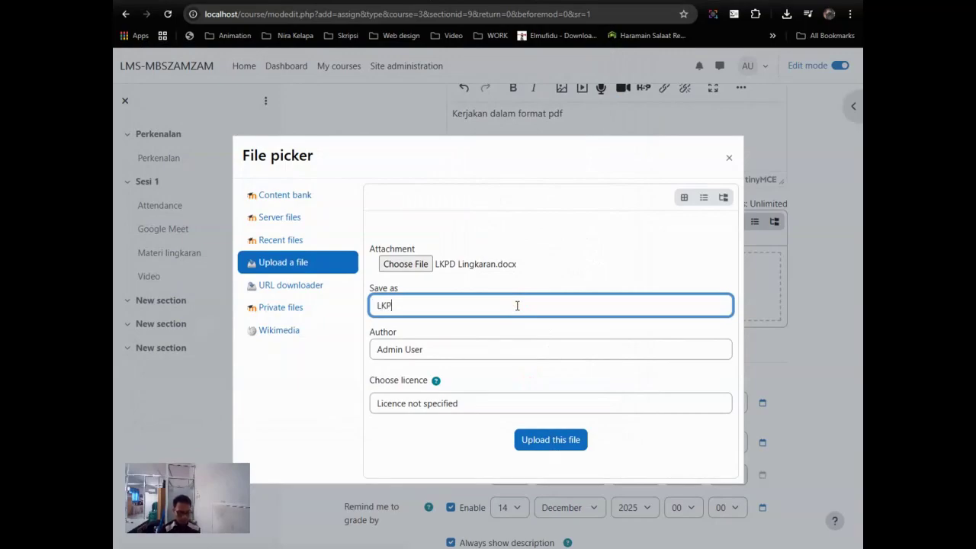
{"action": "left_click", "coordinate": [566, 442]}
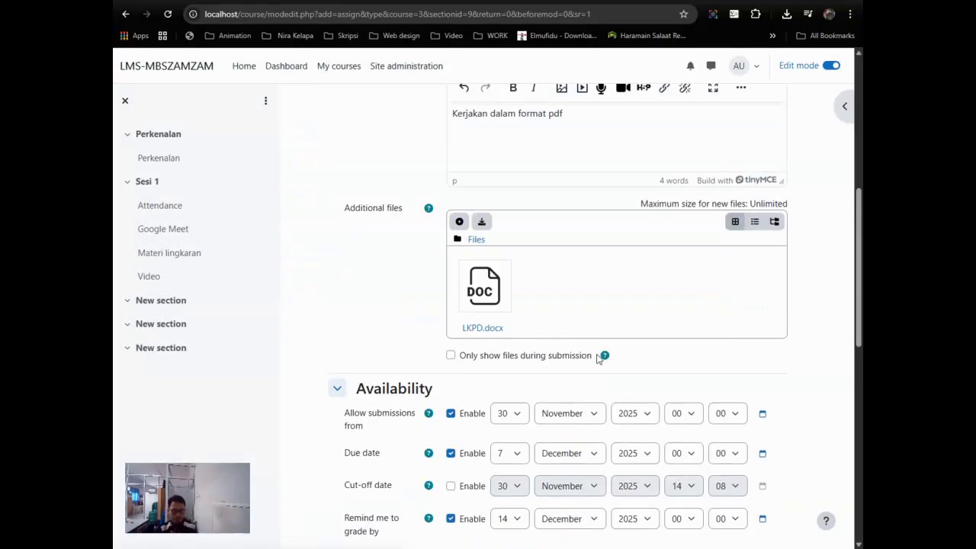
{"action": "scroll", "coordinate": [597, 356], "scroll_direction": "down", "scroll_amount": 3}
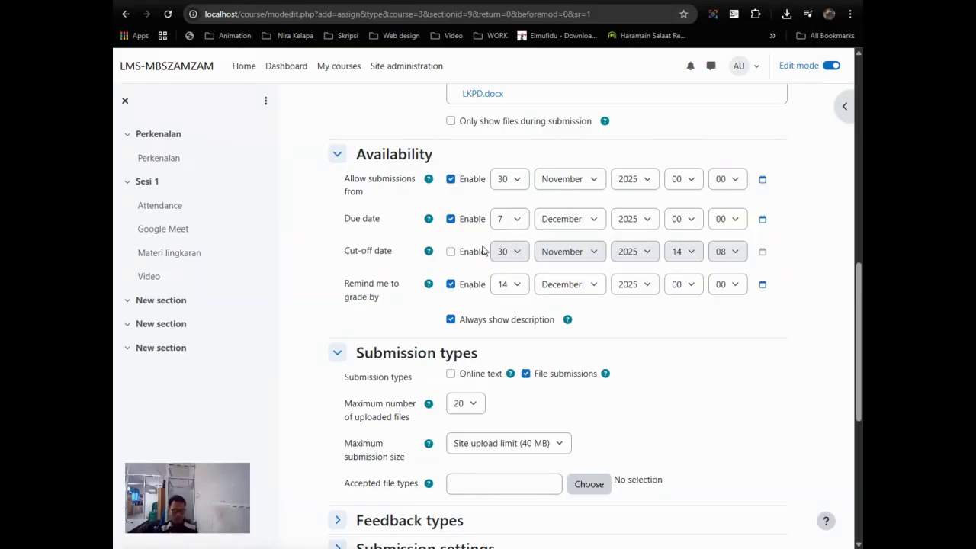
Step: Enable the assignment's cut-off date and set it to 14 December
{"action": "left_click", "coordinate": [450, 252]}
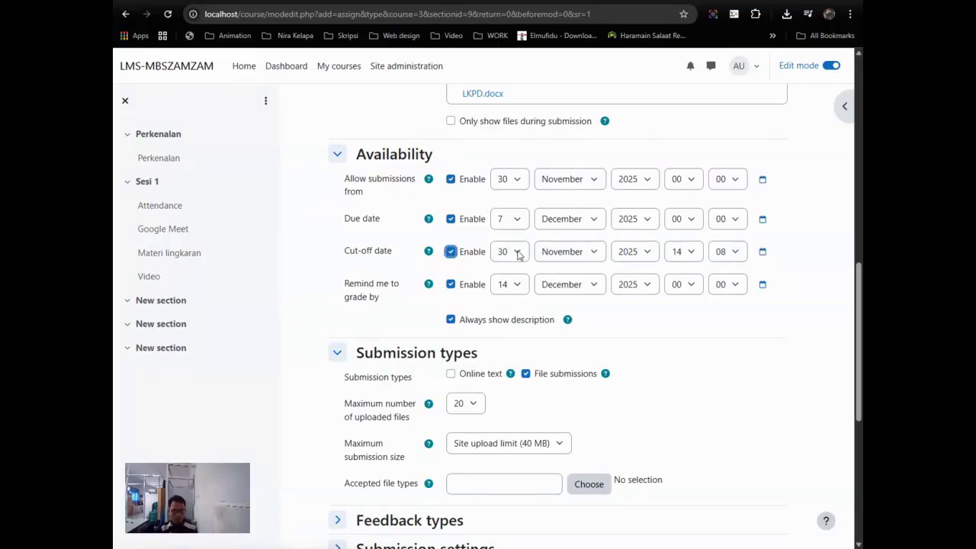
{"action": "left_click", "coordinate": [579, 251]}
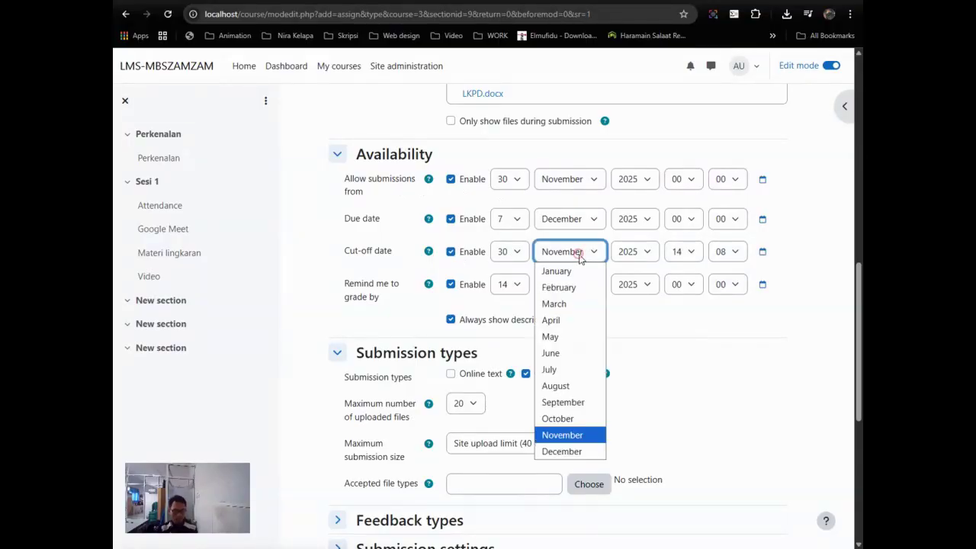
{"action": "left_click", "coordinate": [571, 454]}
{"action": "left_click", "coordinate": [514, 252]}
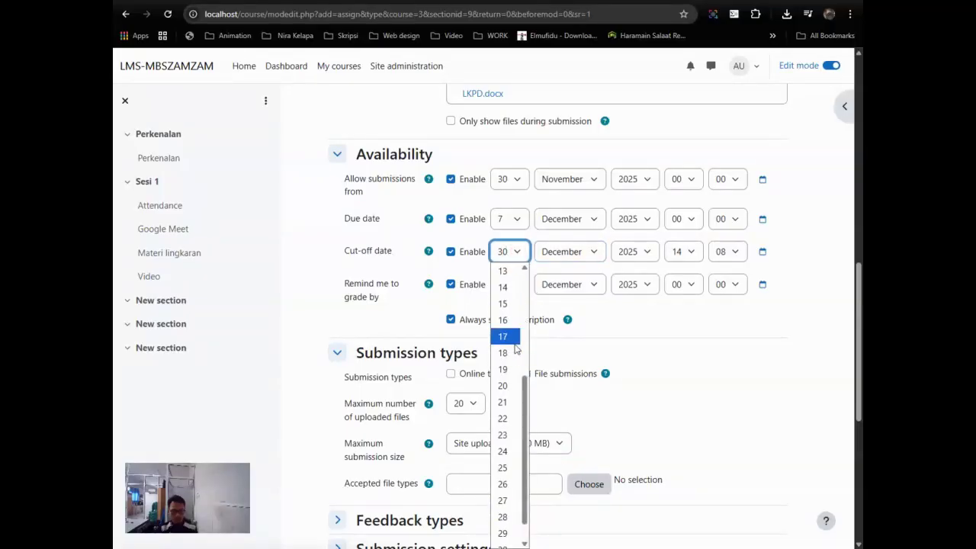
{"action": "scroll", "coordinate": [515, 348], "scroll_direction": "up", "scroll_amount": 2}
{"action": "left_click", "coordinate": [507, 404]}
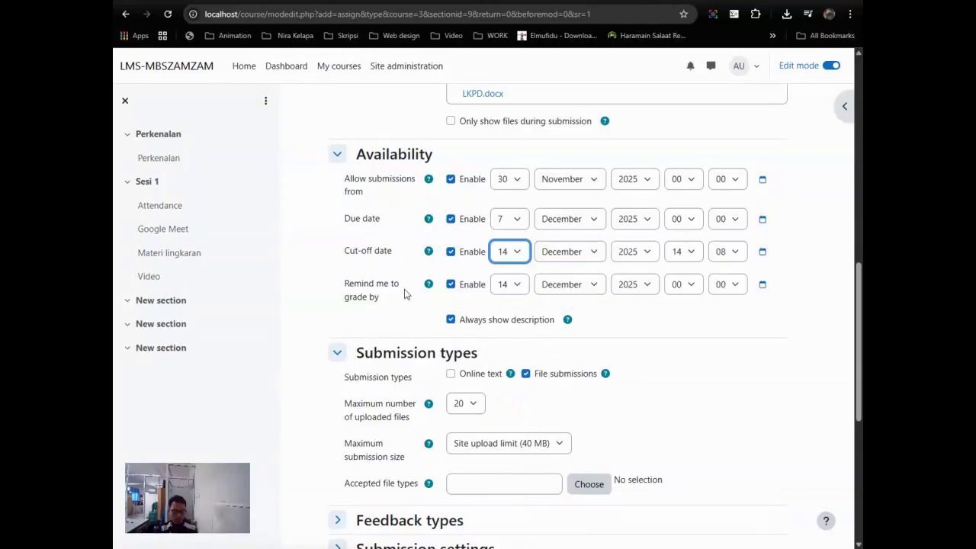
Step: Expand the Submission, Feedback types, Grade, Common module and Completion conditions sections
{"action": "scroll", "coordinate": [633, 333], "scroll_direction": "down", "scroll_amount": 1}
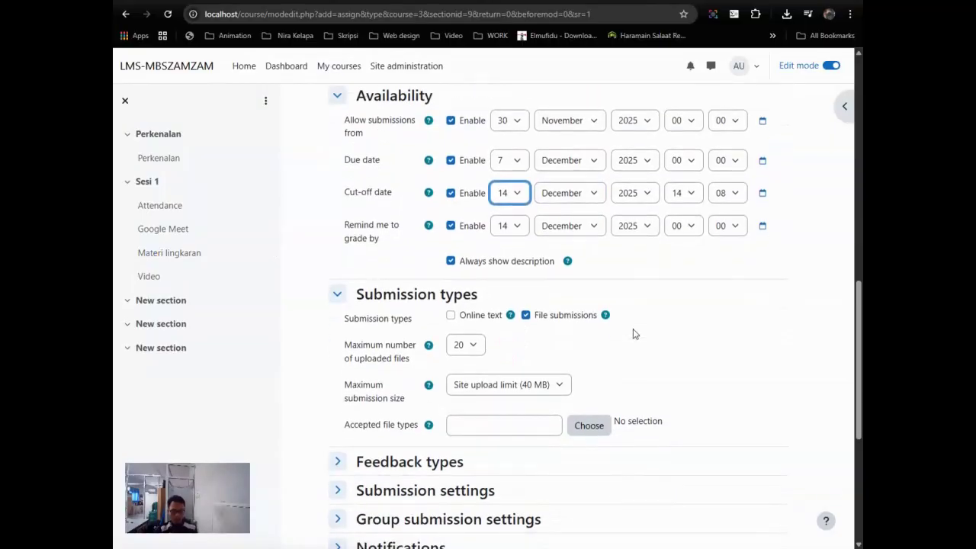
{"action": "scroll", "coordinate": [638, 332], "scroll_direction": "down", "scroll_amount": 1}
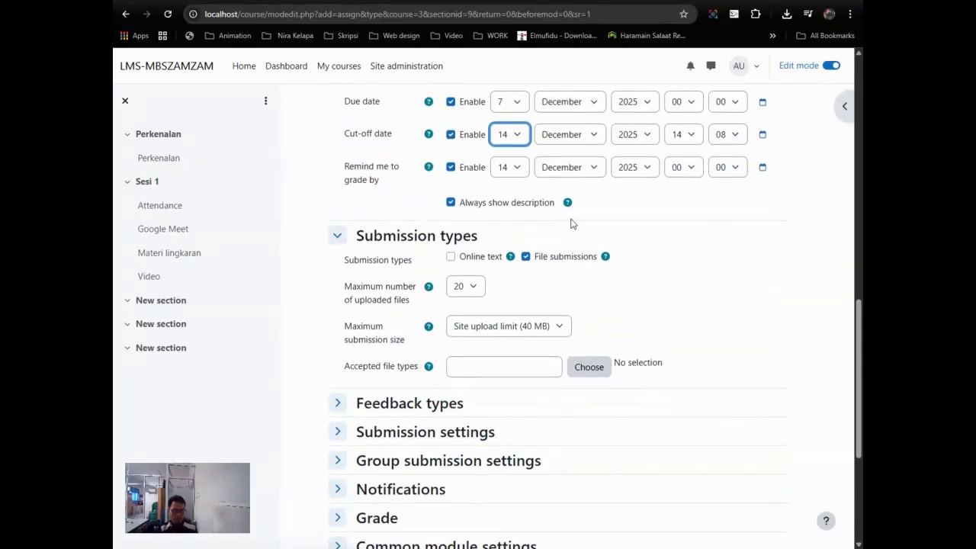
{"action": "scroll", "coordinate": [572, 222], "scroll_direction": "down", "scroll_amount": 3}
{"action": "left_click", "coordinate": [390, 263]}
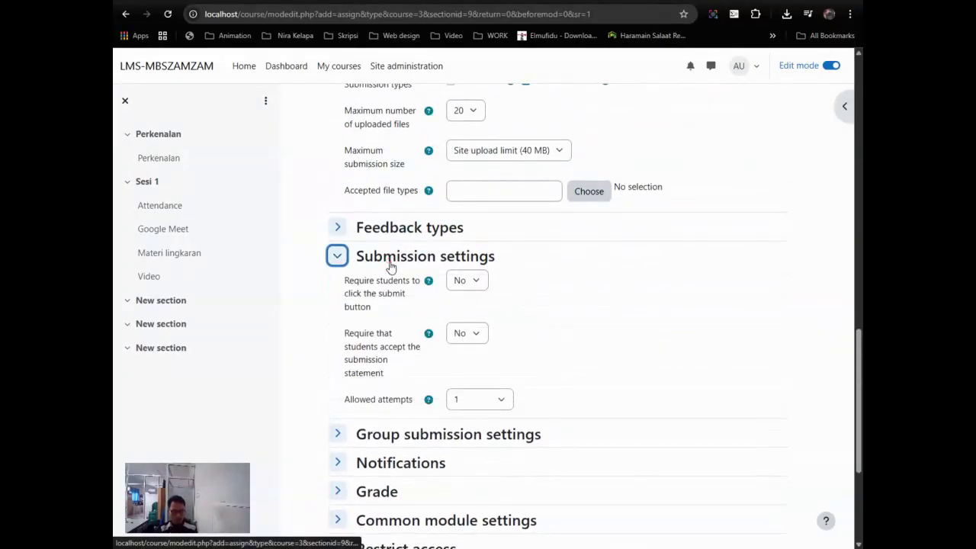
{"action": "left_click", "coordinate": [404, 233]}
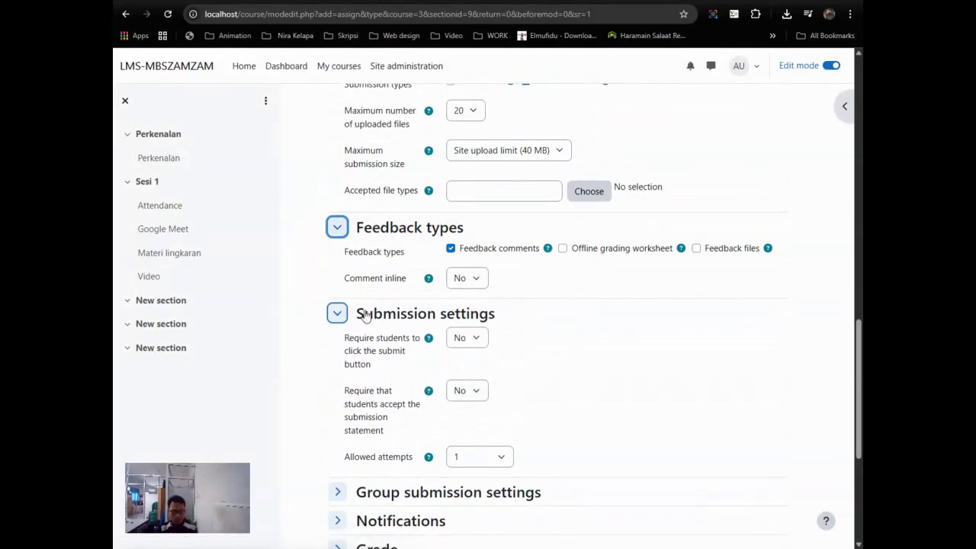
{"action": "scroll", "coordinate": [419, 328], "scroll_direction": "down", "scroll_amount": 2}
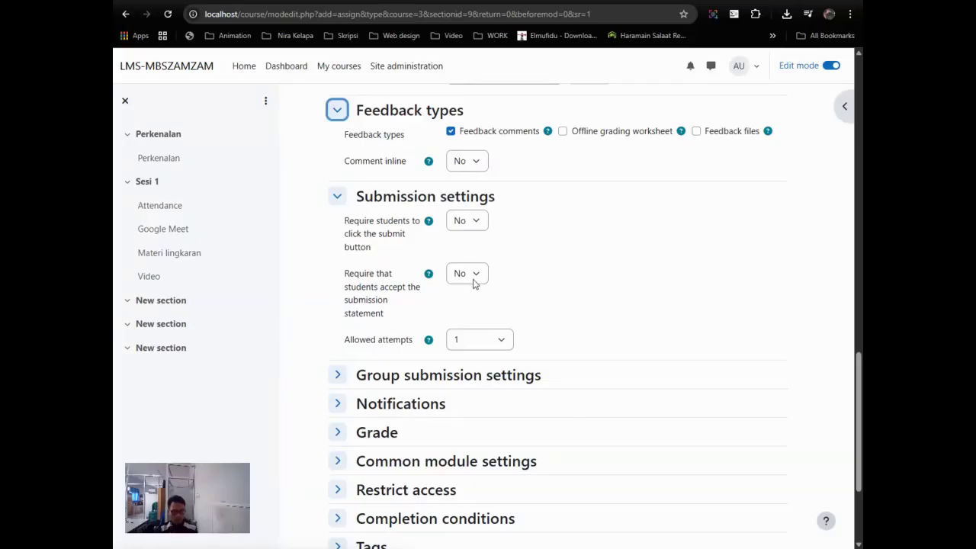
{"action": "scroll", "coordinate": [442, 366], "scroll_direction": "down", "scroll_amount": 1}
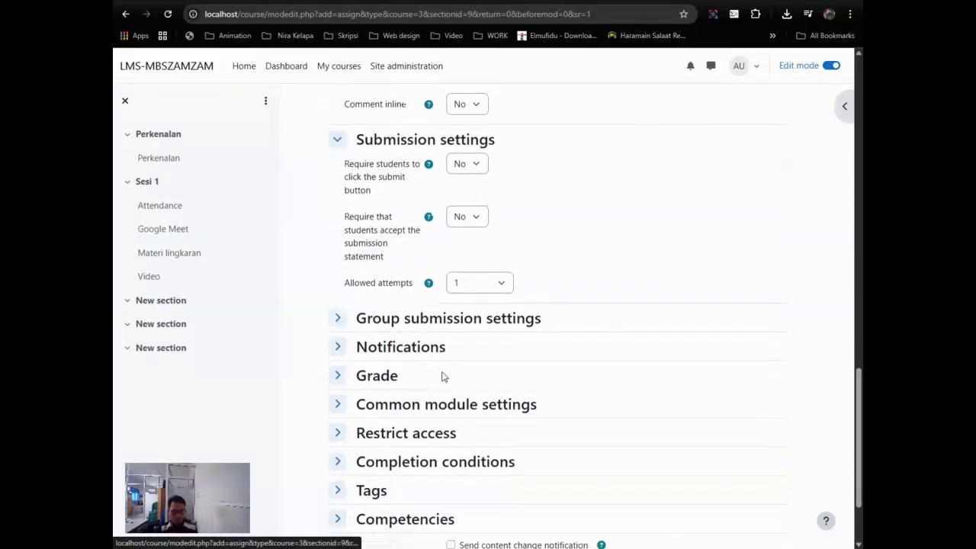
{"action": "left_click", "coordinate": [375, 372]}
{"action": "scroll", "coordinate": [449, 381], "scroll_direction": "down", "scroll_amount": 4}
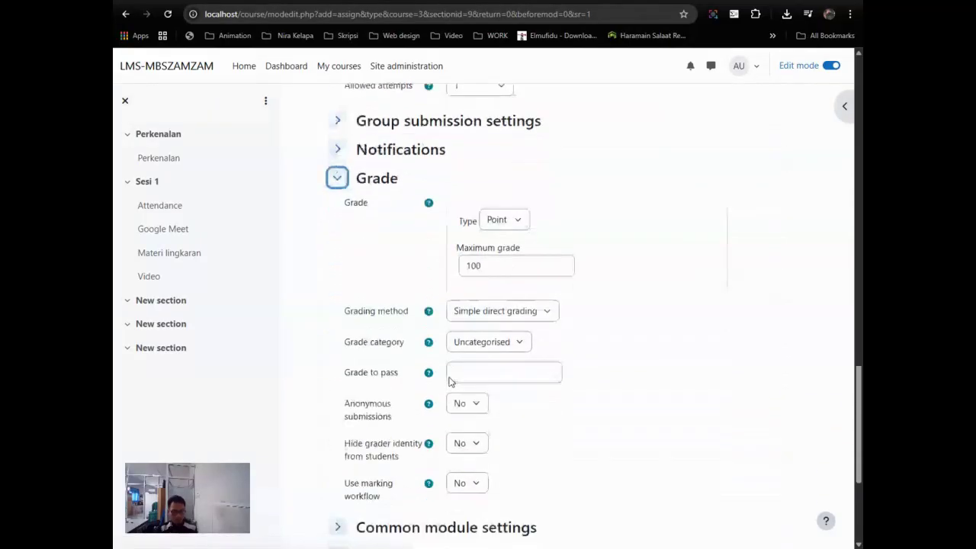
{"action": "scroll", "coordinate": [457, 397], "scroll_direction": "down", "scroll_amount": 2}
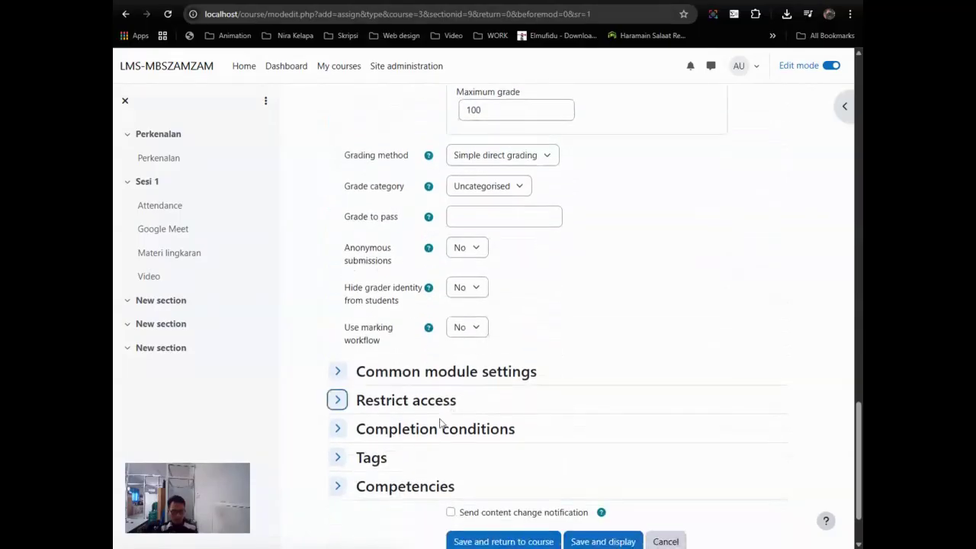
{"action": "left_click", "coordinate": [406, 377]}
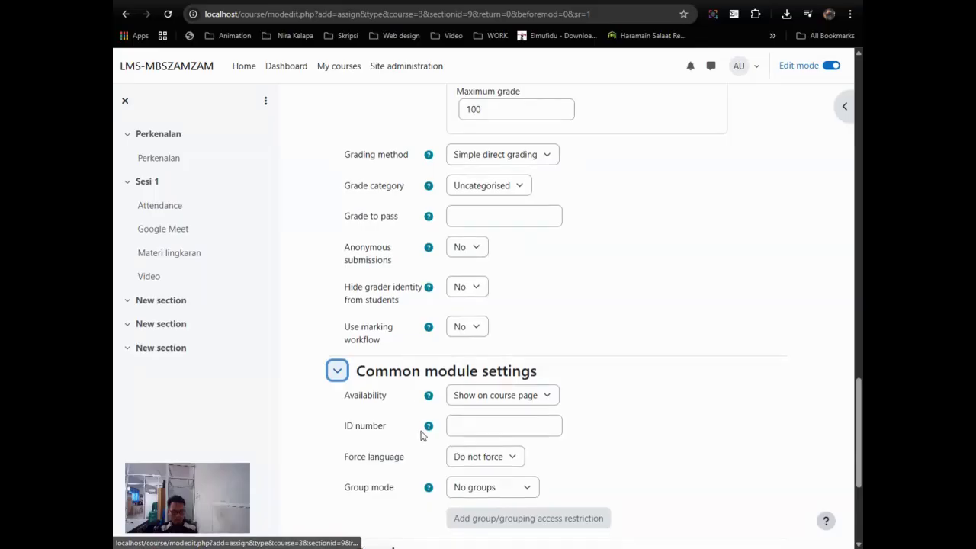
{"action": "scroll", "coordinate": [412, 381], "scroll_direction": "down", "scroll_amount": 3}
{"action": "left_click", "coordinate": [412, 353]}
Step: Add completion requirements including receiving a grade, then save and display the assignment
{"action": "scroll", "coordinate": [493, 351], "scroll_direction": "down", "scroll_amount": 1}
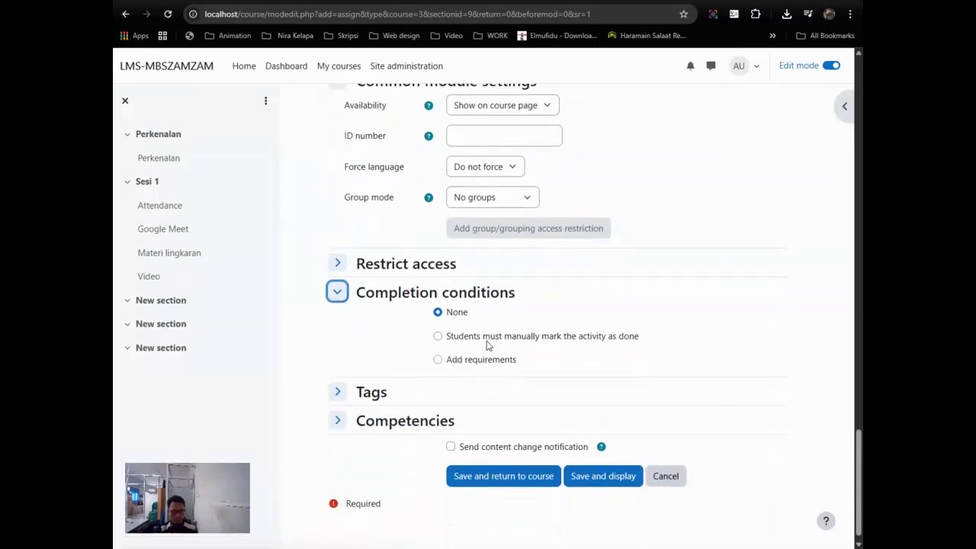
{"action": "left_click", "coordinate": [487, 362]}
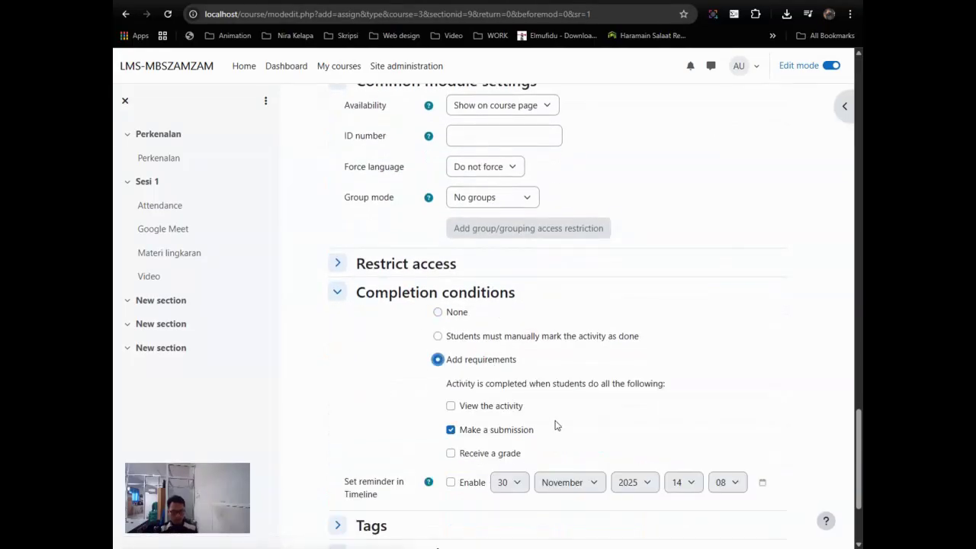
{"action": "left_click", "coordinate": [478, 453]}
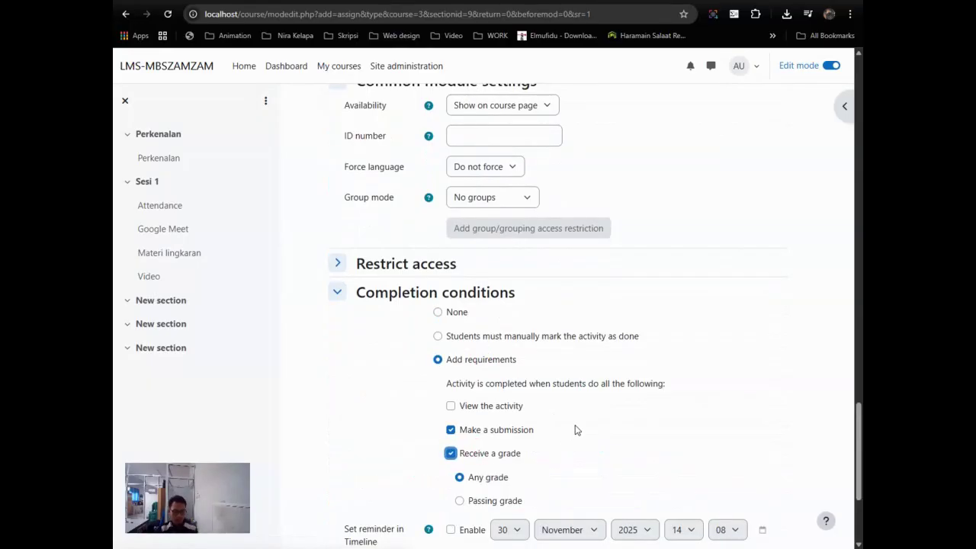
{"action": "scroll", "coordinate": [575, 430], "scroll_direction": "down", "scroll_amount": 3}
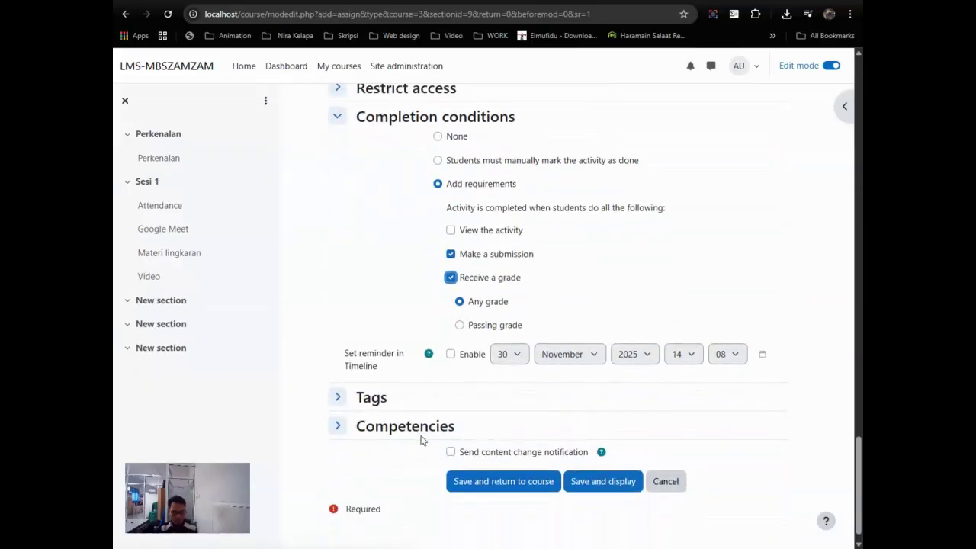
{"action": "left_click", "coordinate": [397, 428]}
{"action": "scroll", "coordinate": [474, 405], "scroll_direction": "down", "scroll_amount": 2}
{"action": "scroll", "coordinate": [473, 402], "scroll_direction": "up", "scroll_amount": 1}
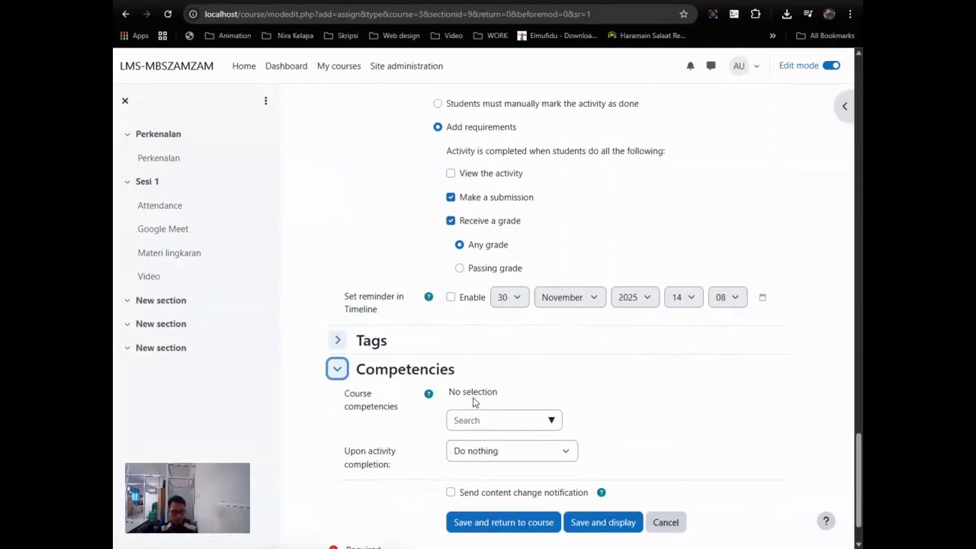
{"action": "left_click", "coordinate": [621, 525]}
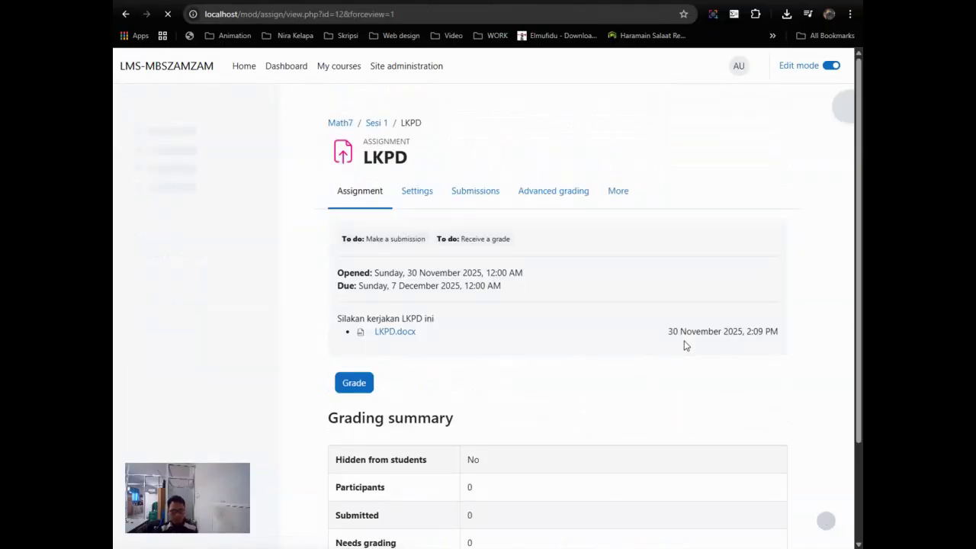
Step: Review the LKPD assignment page, then go back to Sesi 1 via the course index
{"action": "scroll", "coordinate": [684, 345], "scroll_direction": "down", "scroll_amount": 2}
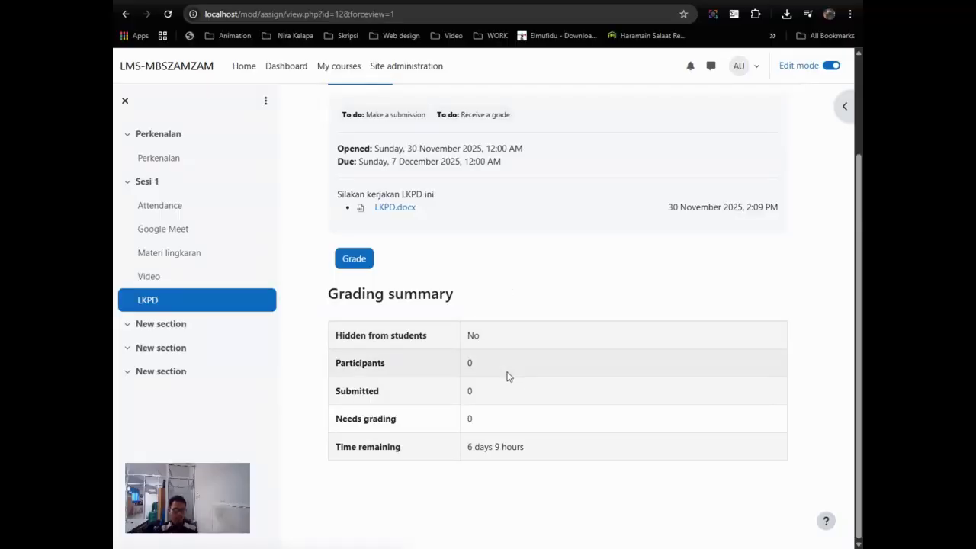
{"action": "scroll", "coordinate": [492, 378], "scroll_direction": "up", "scroll_amount": 2}
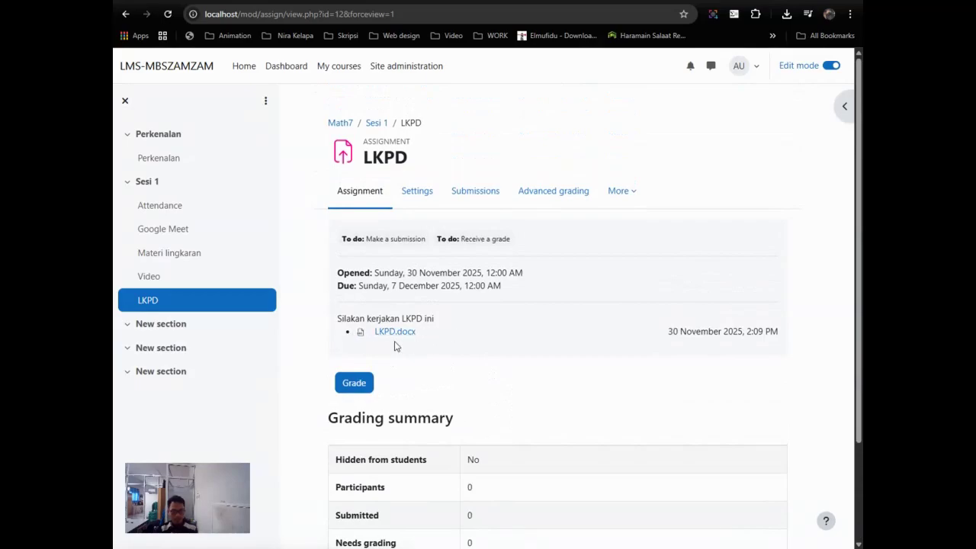
{"action": "scroll", "coordinate": [325, 332], "scroll_direction": "down", "scroll_amount": 1}
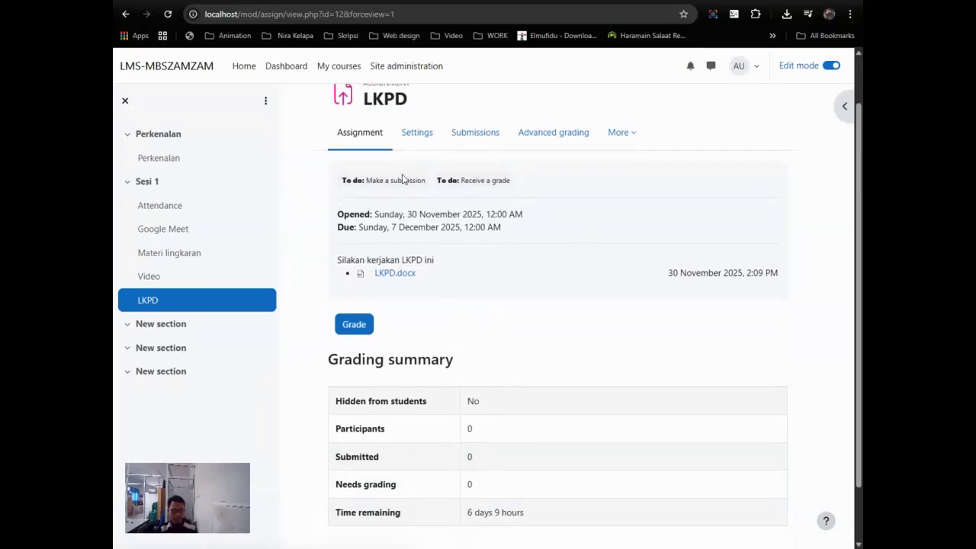
{"action": "scroll", "coordinate": [361, 243], "scroll_direction": "up", "scroll_amount": 1}
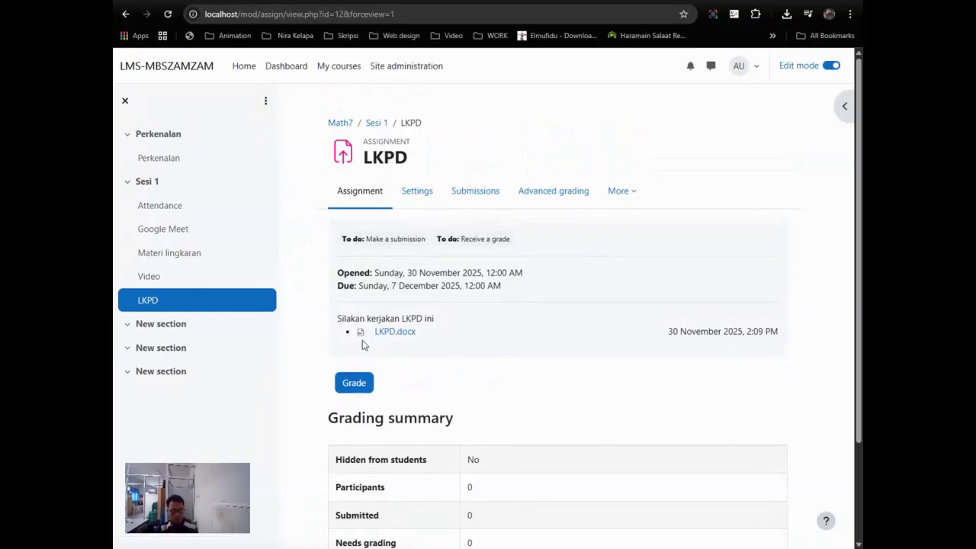
{"action": "left_click", "coordinate": [150, 182]}
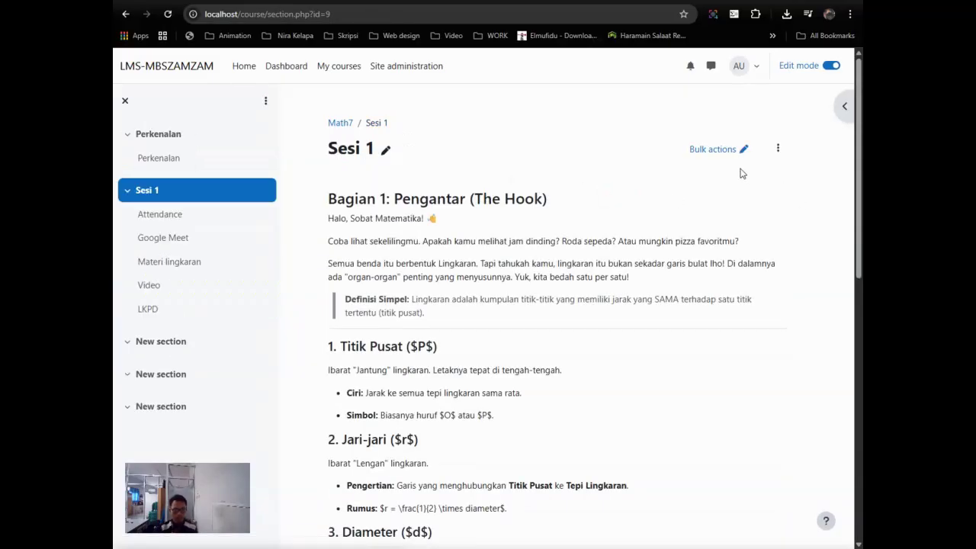
Step: Add a Quiz activity to Sesi 1 from the activity chooser and name it QUIZ
{"action": "scroll", "coordinate": [524, 252], "scroll_direction": "down", "scroll_amount": 2}
{"action": "scroll", "coordinate": [526, 259], "scroll_direction": "down", "scroll_amount": 10}
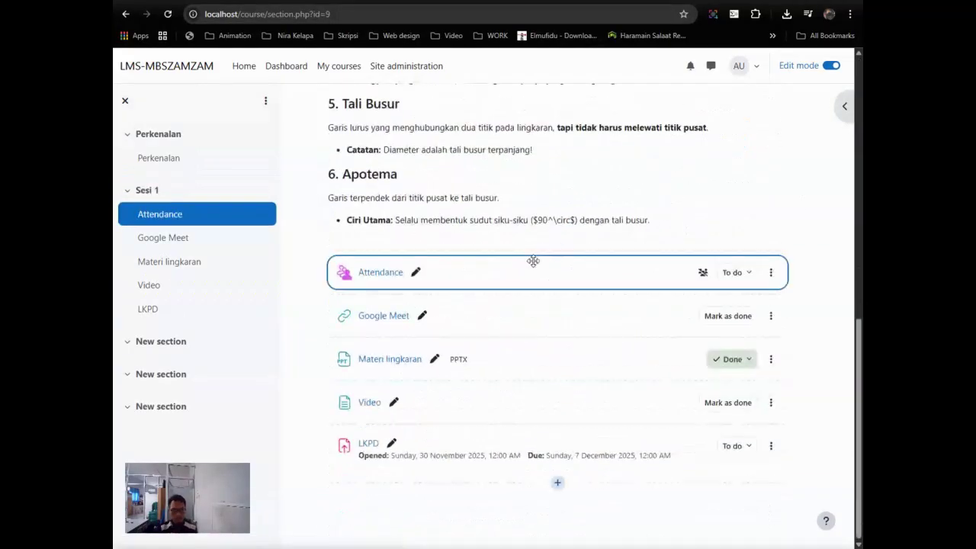
{"action": "left_click", "coordinate": [557, 482]}
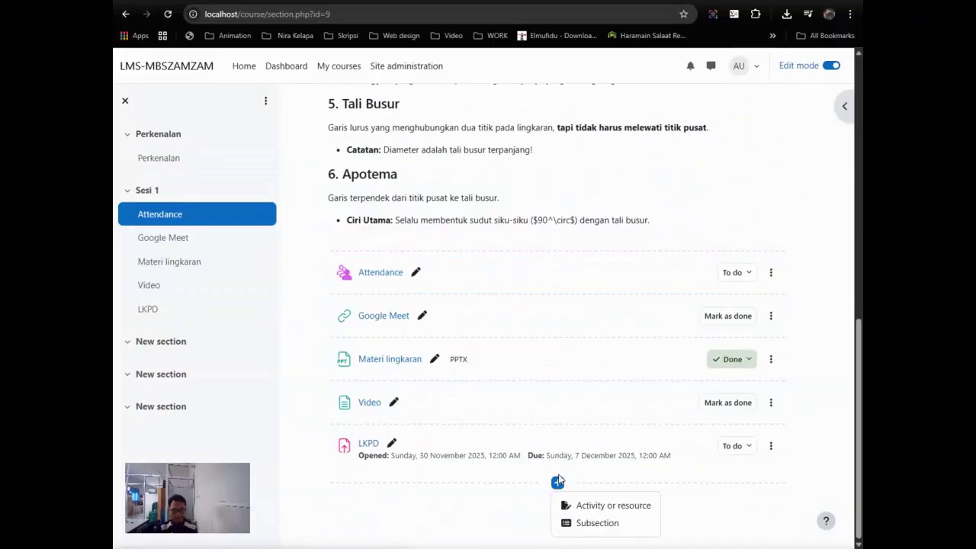
{"action": "left_click", "coordinate": [602, 505]}
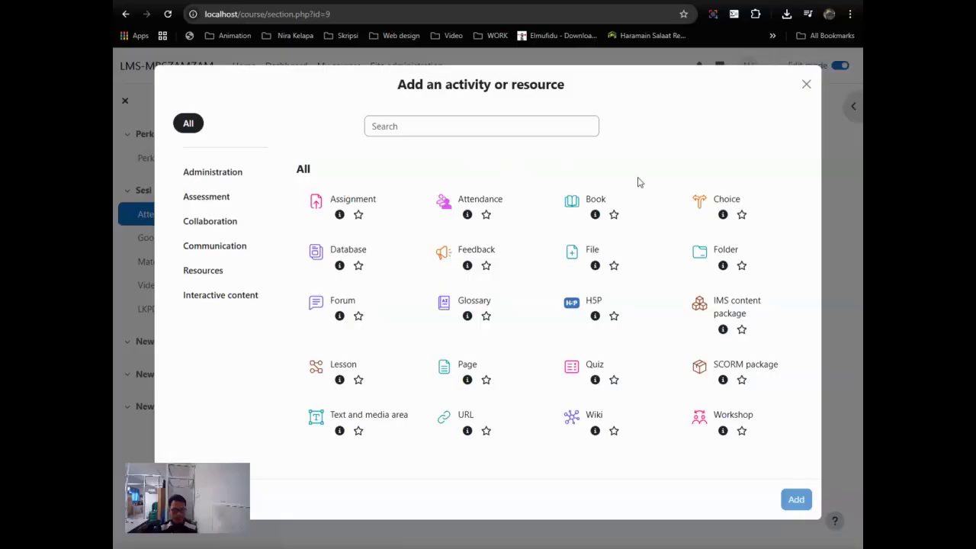
{"action": "left_click", "coordinate": [536, 125]}
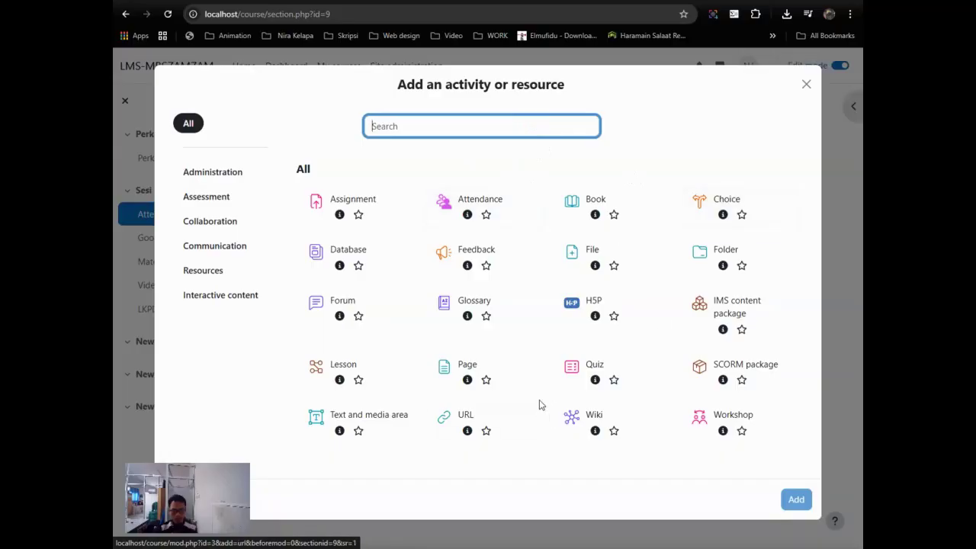
{"action": "left_click", "coordinate": [572, 370]}
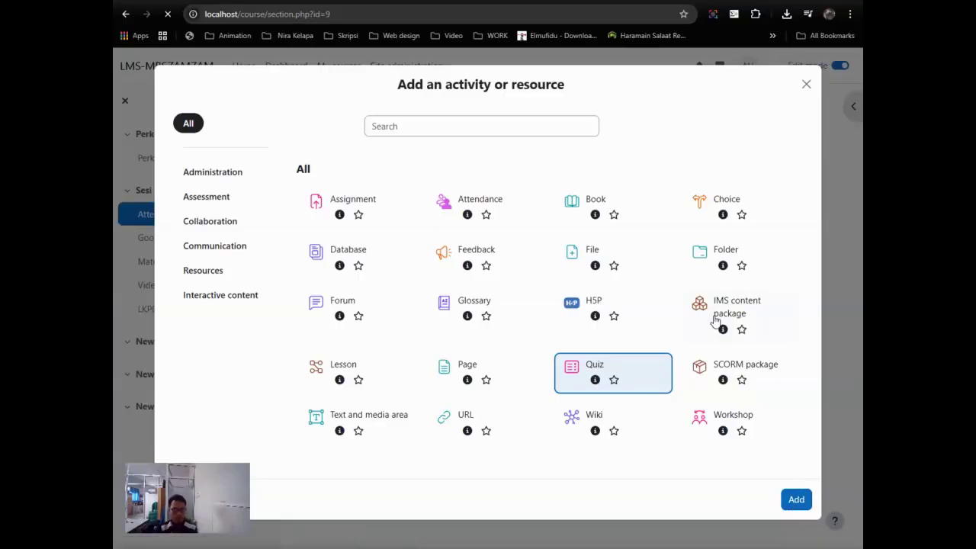
{"action": "left_click", "coordinate": [484, 265]}
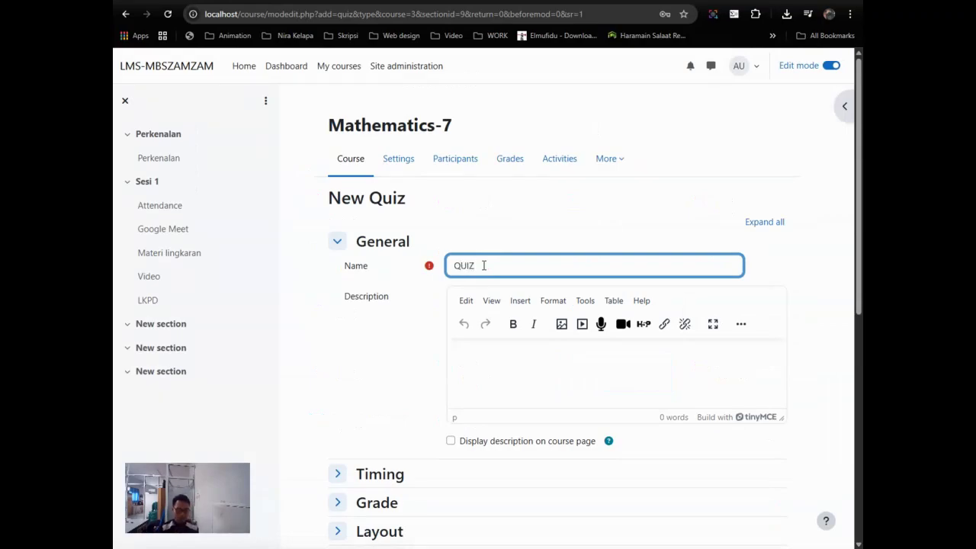
Step: Give the quiz the description 'Silakan kerjaka quiz ini'
{"action": "left_click", "coordinate": [491, 363]}
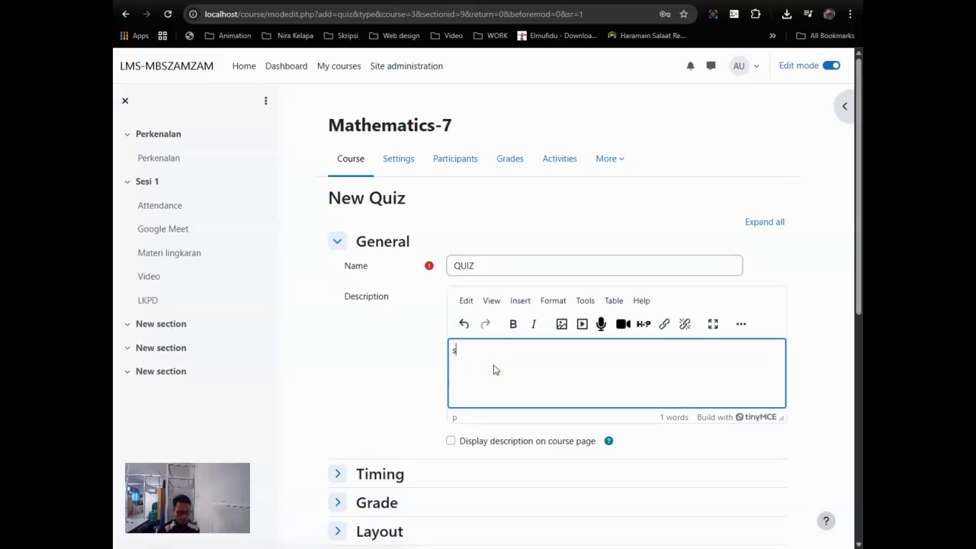
{"action": "type", "text": "S"}
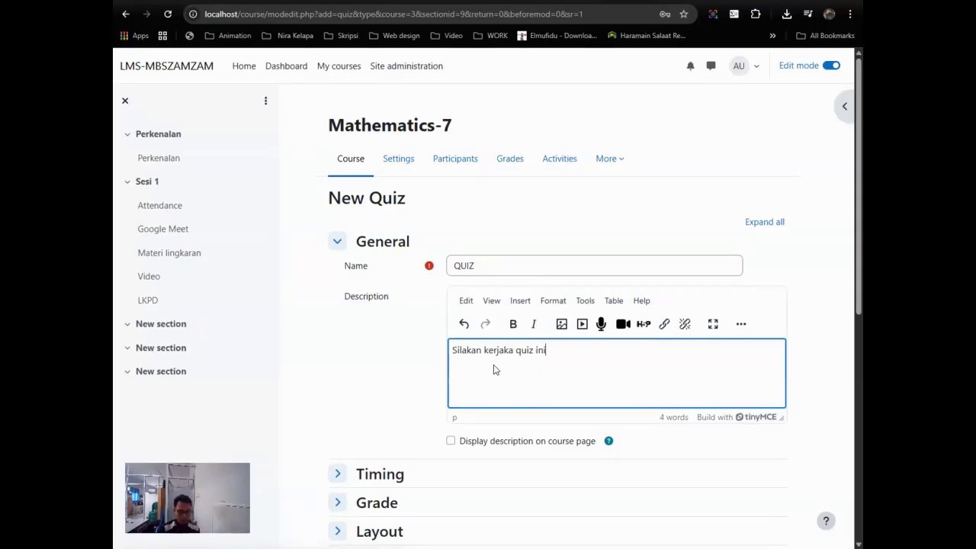
{"action": "scroll", "coordinate": [494, 371], "scroll_direction": "down", "scroll_amount": 3}
Step: Expand the Timing, Grade, Layout, Question behaviour, Review options, Appearance and Completion conditions sections
{"action": "left_click", "coordinate": [396, 298]}
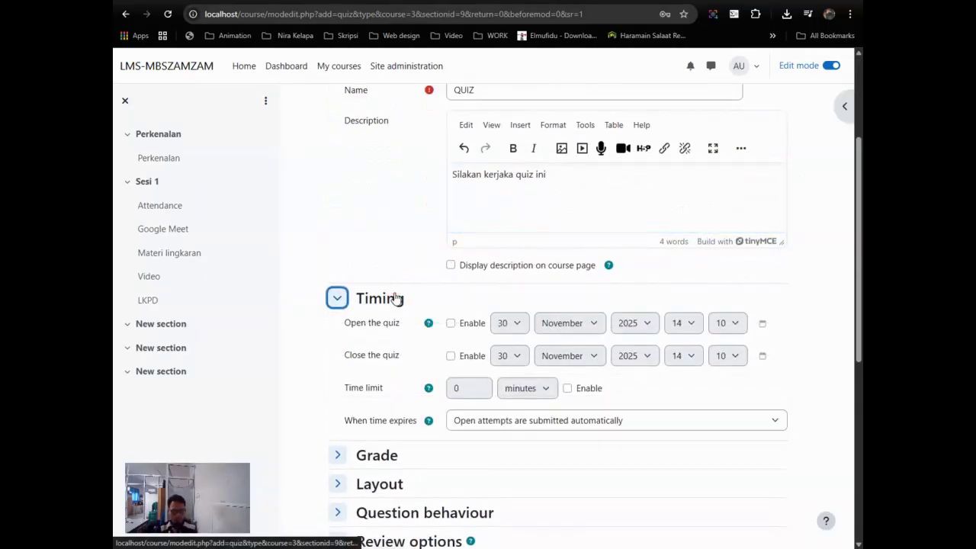
{"action": "scroll", "coordinate": [395, 298], "scroll_direction": "down", "scroll_amount": 2}
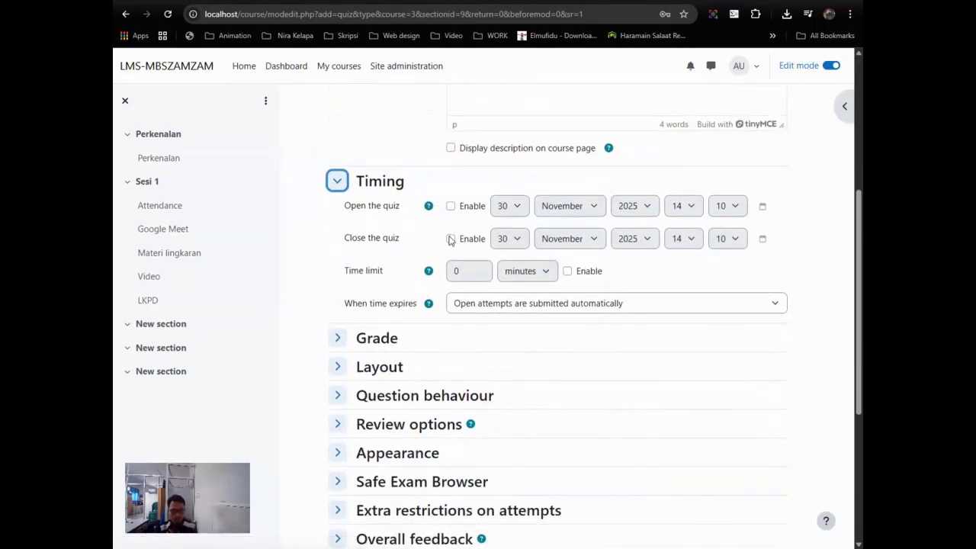
{"action": "scroll", "coordinate": [448, 243], "scroll_direction": "down", "scroll_amount": 2}
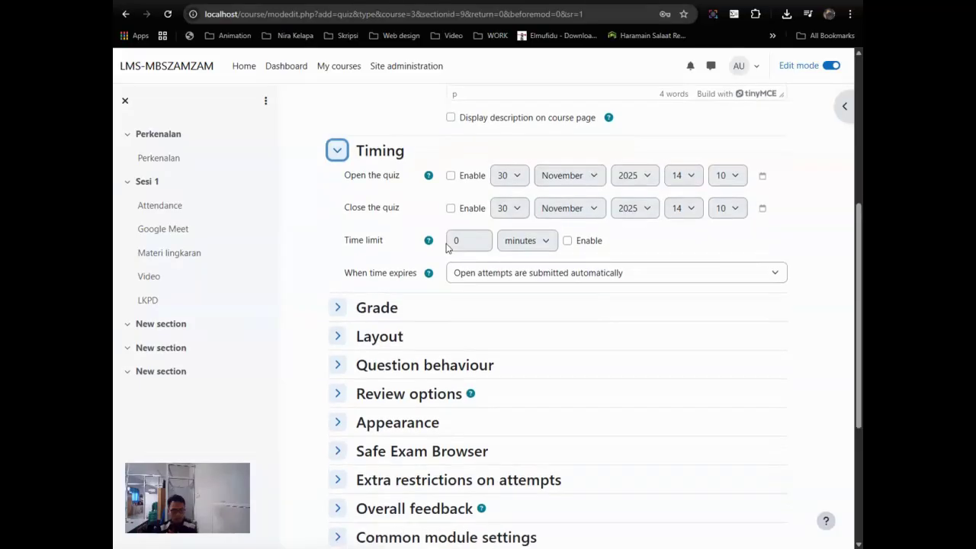
{"action": "left_click", "coordinate": [381, 221]}
{"action": "scroll", "coordinate": [377, 221], "scroll_direction": "down", "scroll_amount": 1}
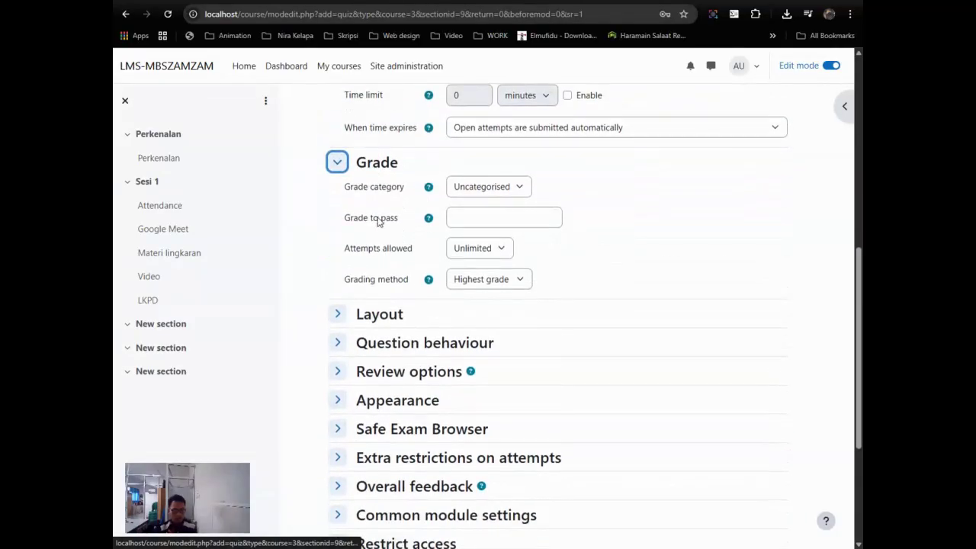
{"action": "scroll", "coordinate": [378, 224], "scroll_direction": "down", "scroll_amount": 2}
{"action": "left_click", "coordinate": [381, 200]}
{"action": "left_click", "coordinate": [469, 272]}
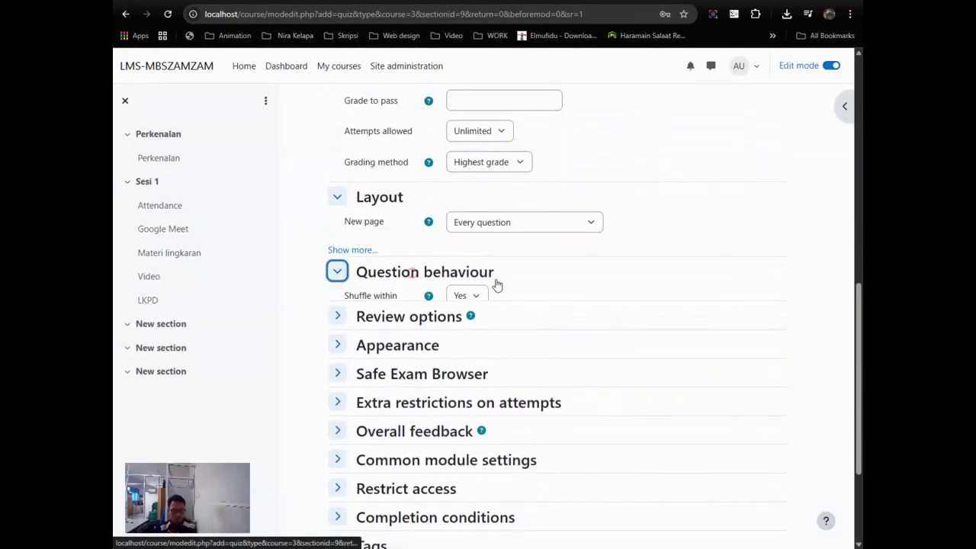
{"action": "scroll", "coordinate": [503, 297], "scroll_direction": "down", "scroll_amount": 2}
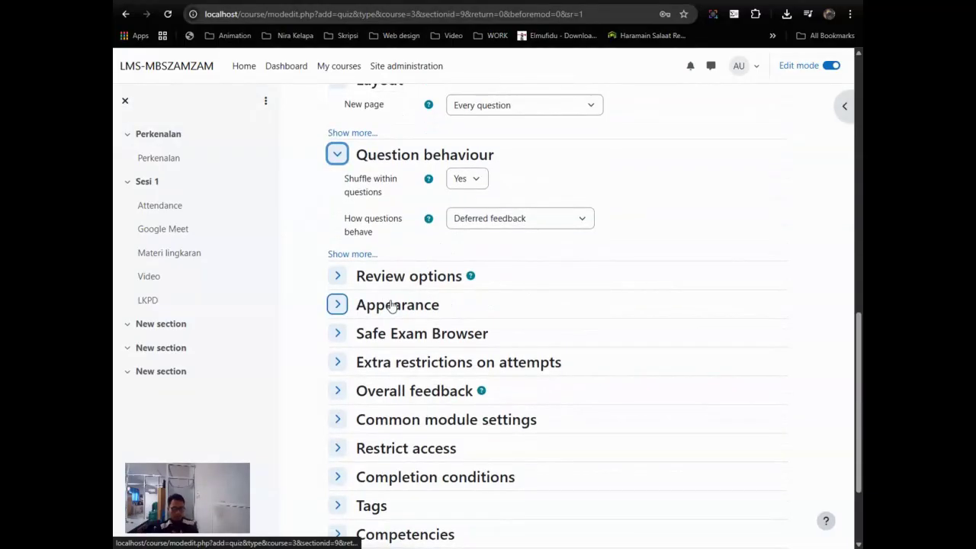
{"action": "scroll", "coordinate": [398, 299], "scroll_direction": "down", "scroll_amount": 1}
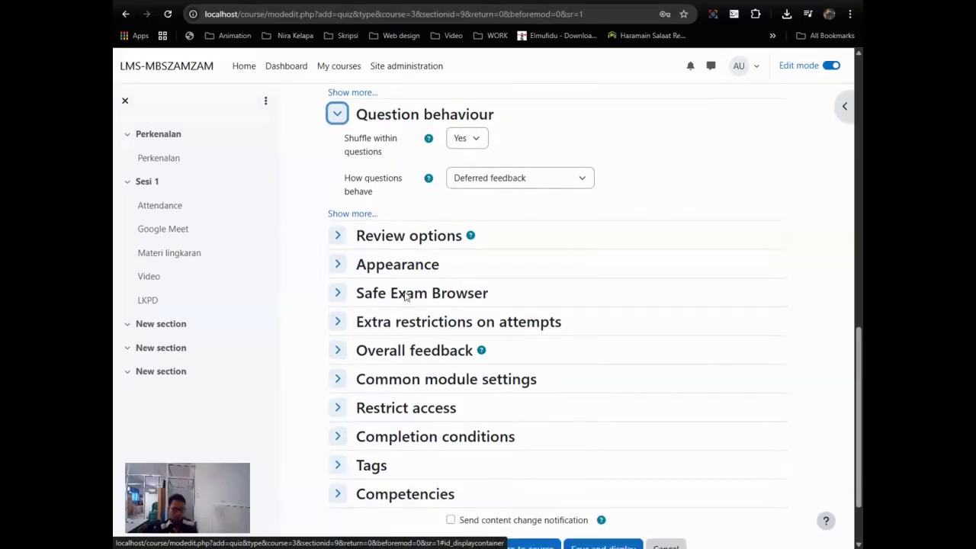
{"action": "left_click", "coordinate": [413, 218]}
{"action": "scroll", "coordinate": [438, 309], "scroll_direction": "down", "scroll_amount": 2}
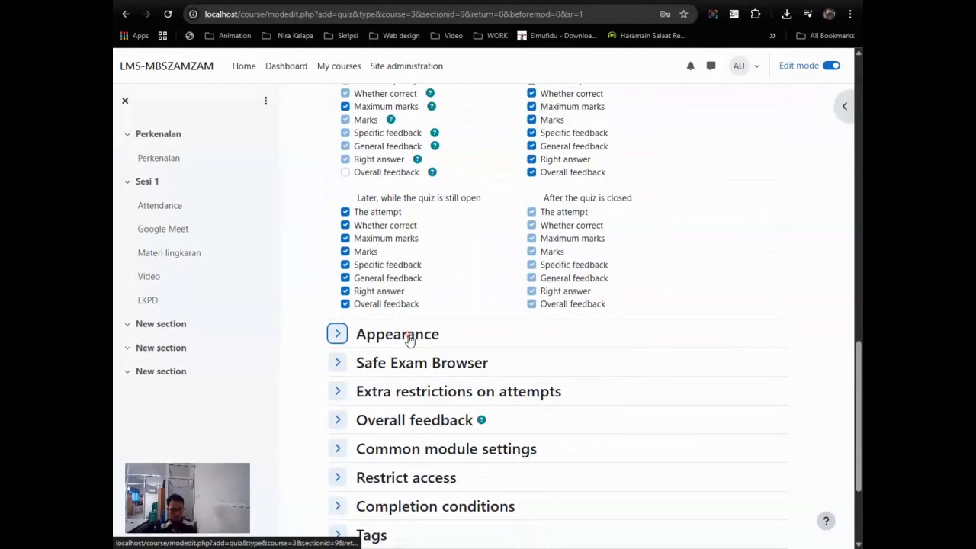
{"action": "left_click", "coordinate": [407, 336]}
{"action": "scroll", "coordinate": [409, 339], "scroll_direction": "down", "scroll_amount": 1}
{"action": "scroll", "coordinate": [408, 339], "scroll_direction": "down", "scroll_amount": 3}
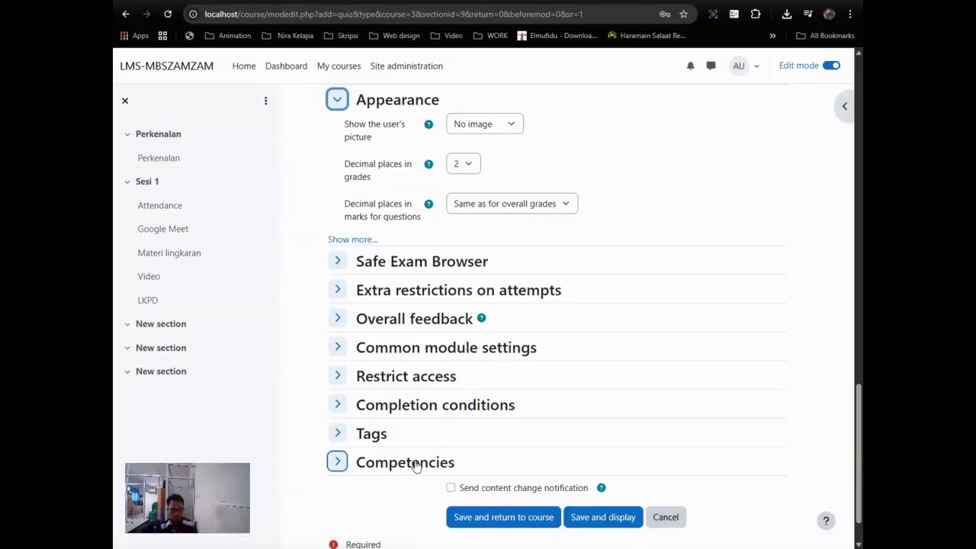
{"action": "left_click", "coordinate": [393, 414]}
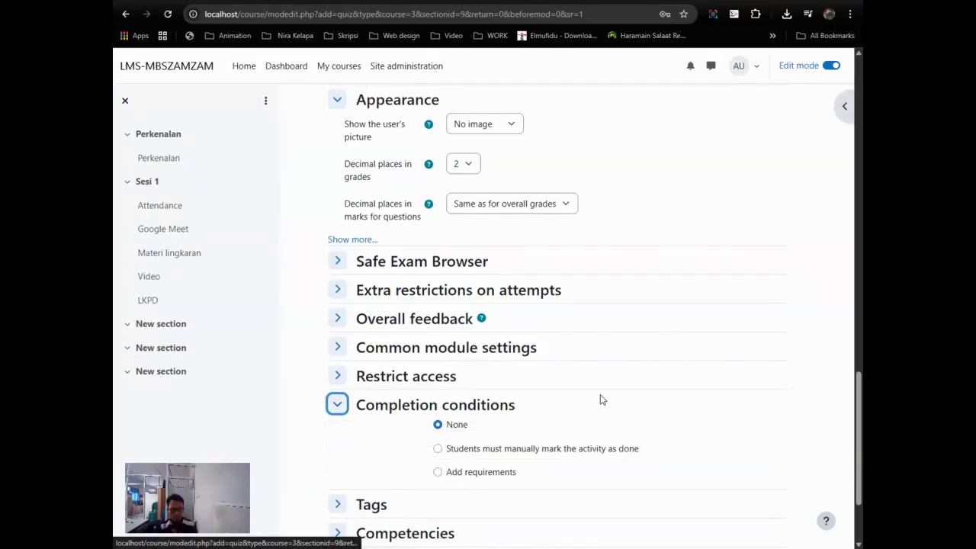
Step: Require students to manually mark the quiz as done, then save and display it
{"action": "scroll", "coordinate": [579, 388], "scroll_direction": "down", "scroll_amount": 2}
{"action": "left_click", "coordinate": [484, 331]}
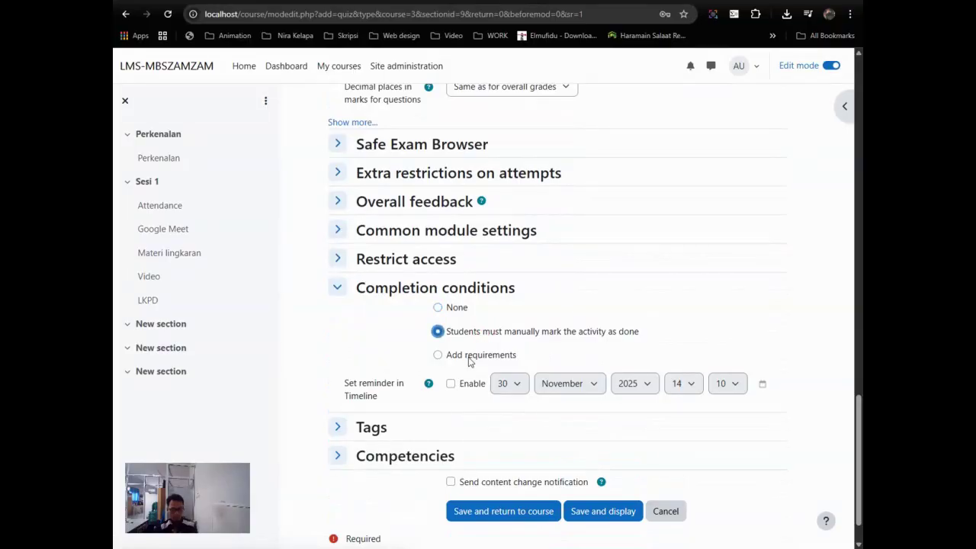
{"action": "scroll", "coordinate": [562, 378], "scroll_direction": "down", "scroll_amount": 1}
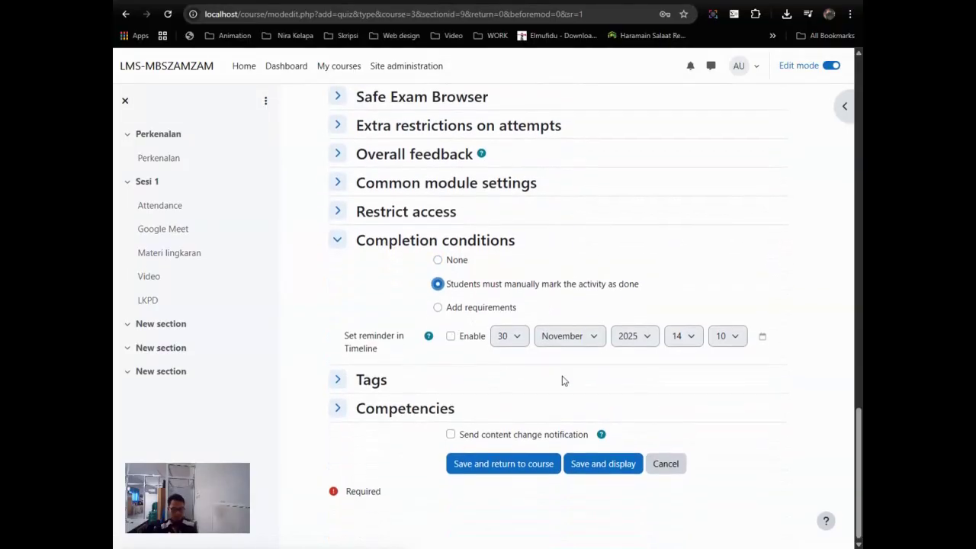
{"action": "scroll", "coordinate": [592, 379], "scroll_direction": "up", "scroll_amount": 8}
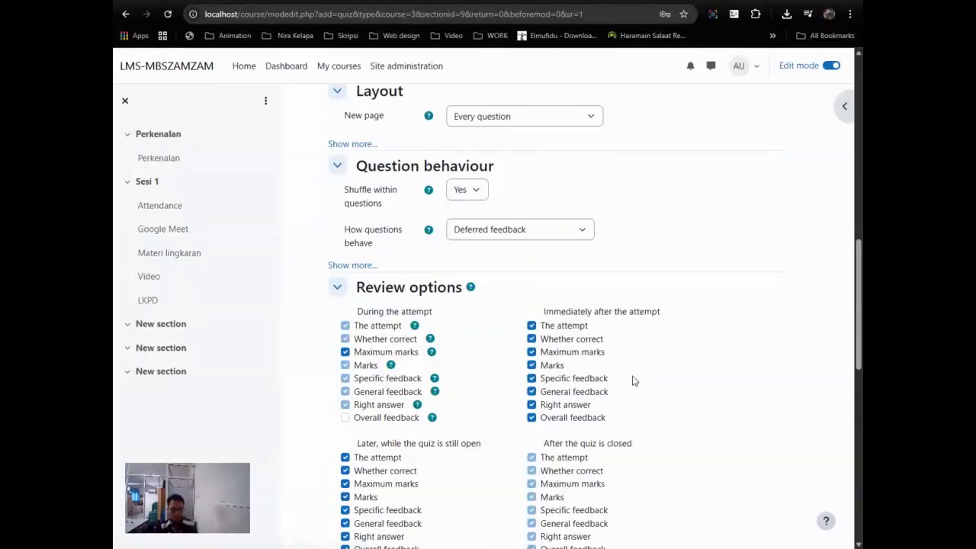
{"action": "scroll", "coordinate": [632, 381], "scroll_direction": "up", "scroll_amount": 2}
{"action": "scroll", "coordinate": [632, 381], "scroll_direction": "up", "scroll_amount": 3}
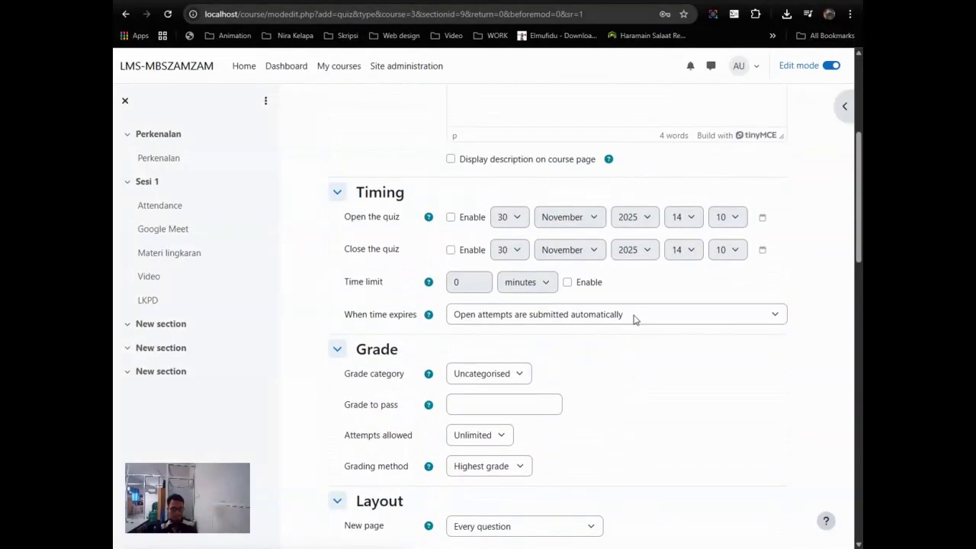
{"action": "scroll", "coordinate": [636, 320], "scroll_direction": "up", "scroll_amount": 3}
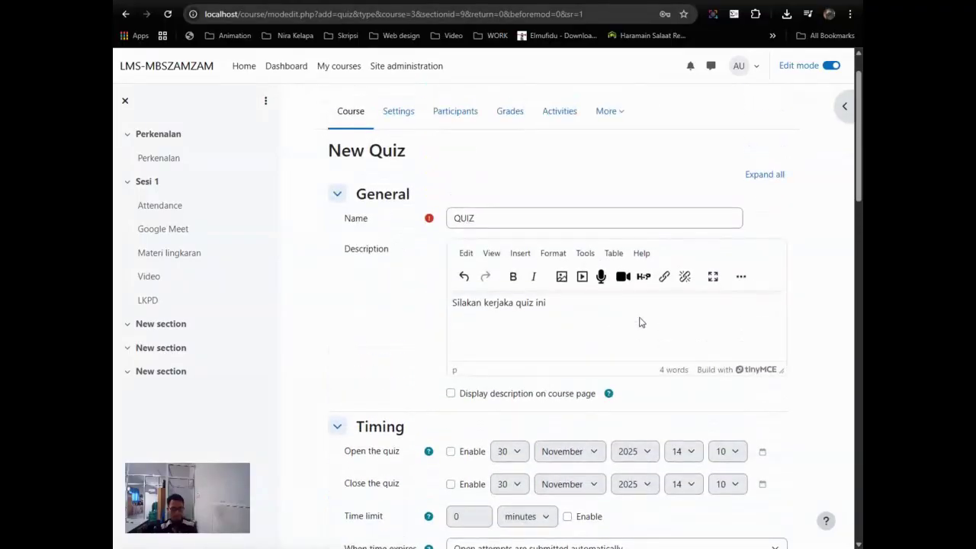
{"action": "scroll", "coordinate": [640, 322], "scroll_direction": "down", "scroll_amount": 15}
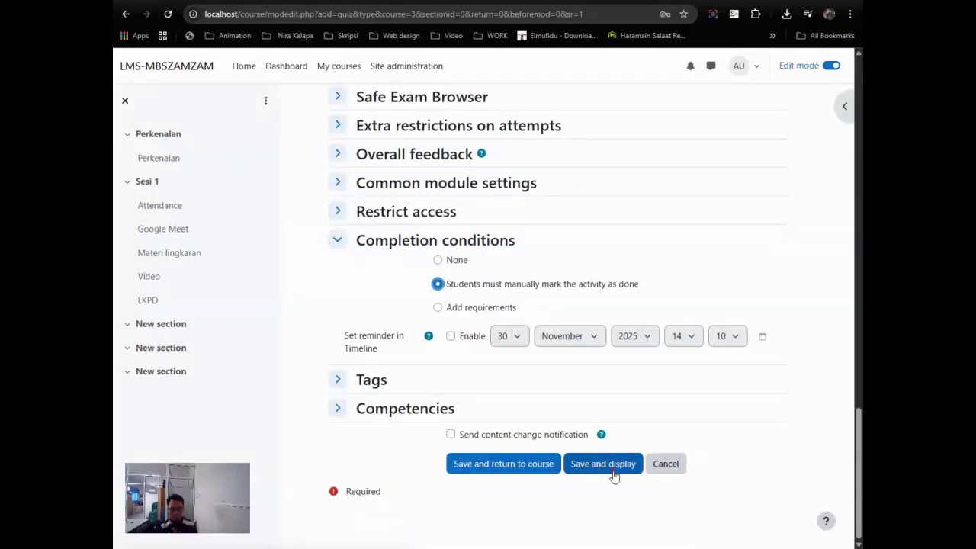
{"action": "left_click", "coordinate": [613, 468]}
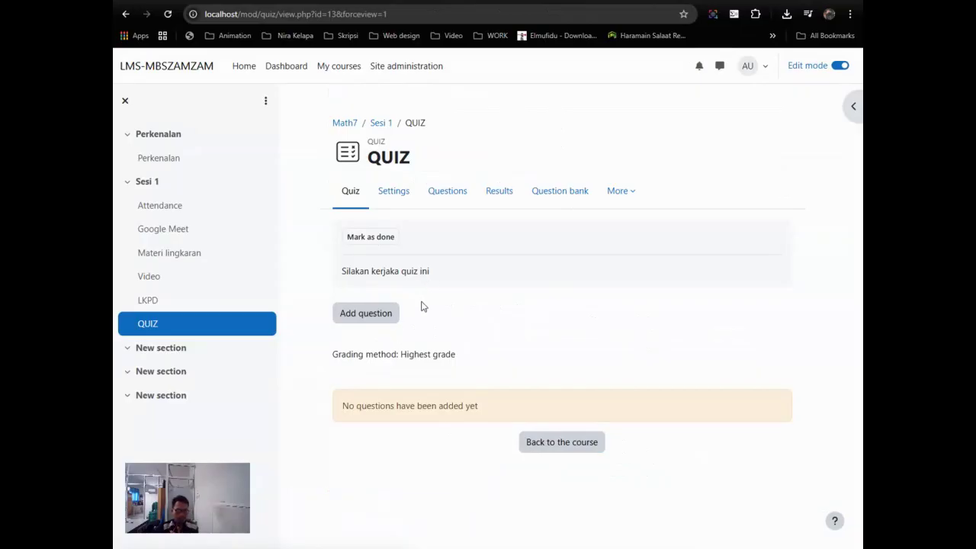
Step: Look through the saved QUIZ page's More menu, then open the quiz's Settings form
{"action": "left_click", "coordinate": [398, 273]}
{"action": "left_click", "coordinate": [630, 192]}
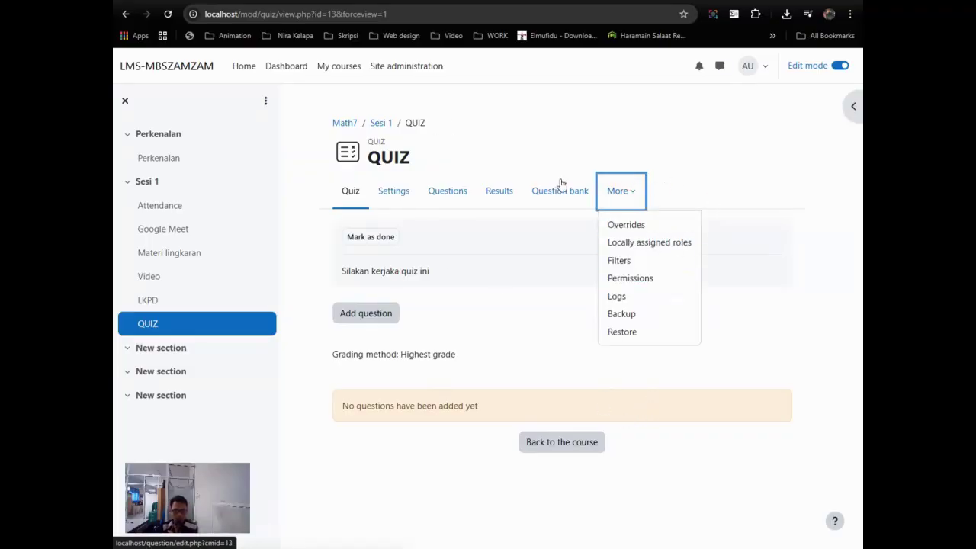
{"action": "left_click", "coordinate": [585, 134]}
{"action": "left_click", "coordinate": [393, 198]}
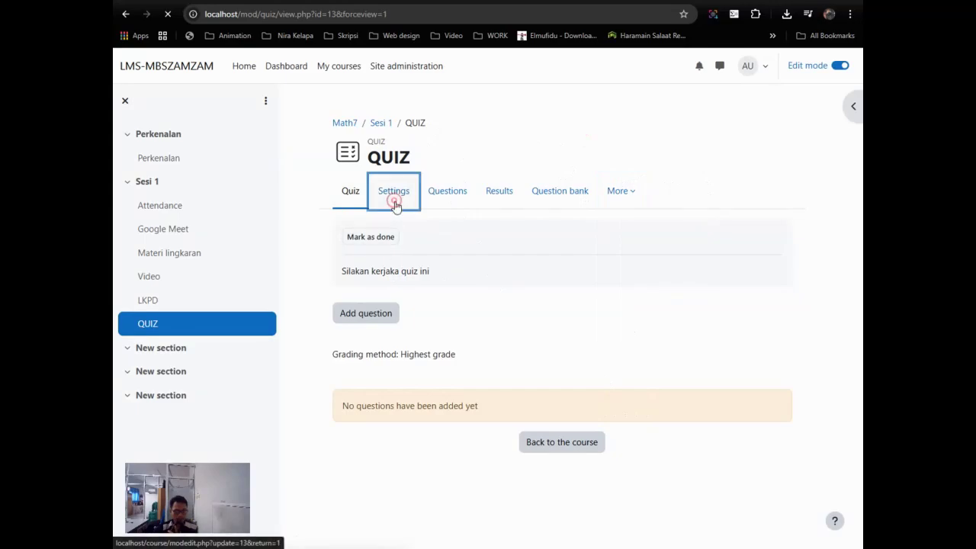
Step: Correct 'kerjaka' to 'kerjakan' in the quiz description and save and display the quiz
{"action": "scroll", "coordinate": [599, 305], "scroll_direction": "down", "scroll_amount": 3}
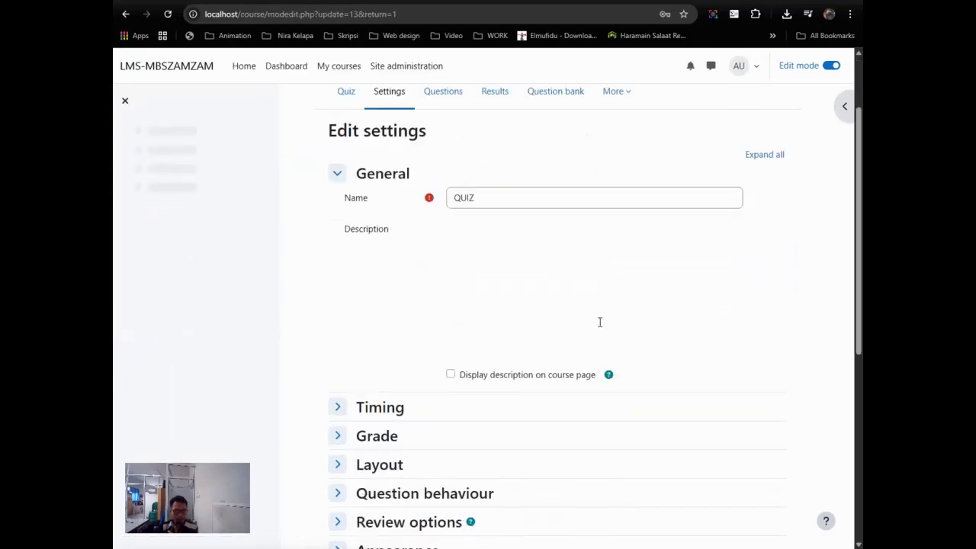
{"action": "left_click", "coordinate": [515, 206]}
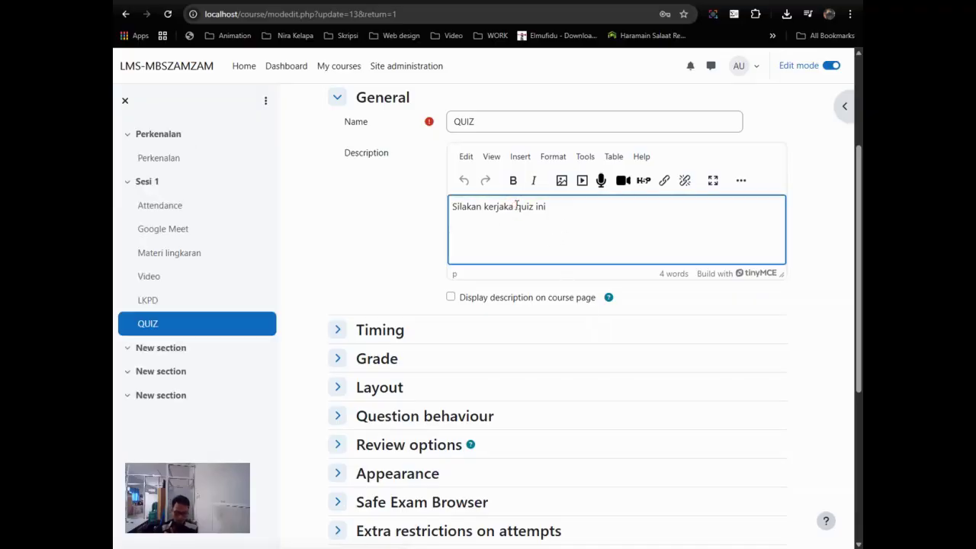
{"action": "type", "text": "n"}
{"action": "scroll", "coordinate": [599, 411], "scroll_direction": "down", "scroll_amount": 4}
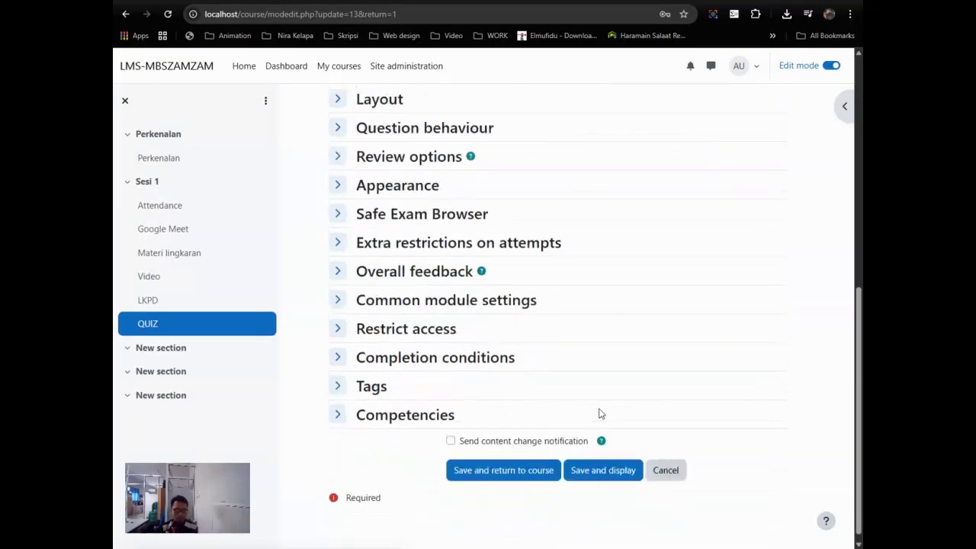
{"action": "left_click", "coordinate": [618, 465]}
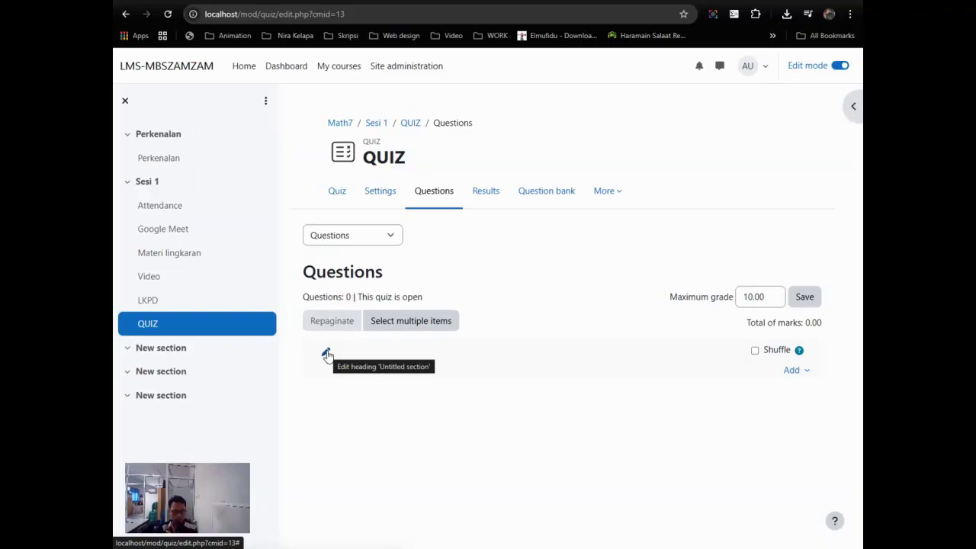
Step: Set the section heading to 'Garis yang melewati titik tengah lingkaran adalah...' and tick Shuffle
{"action": "left_click", "coordinate": [326, 354]}
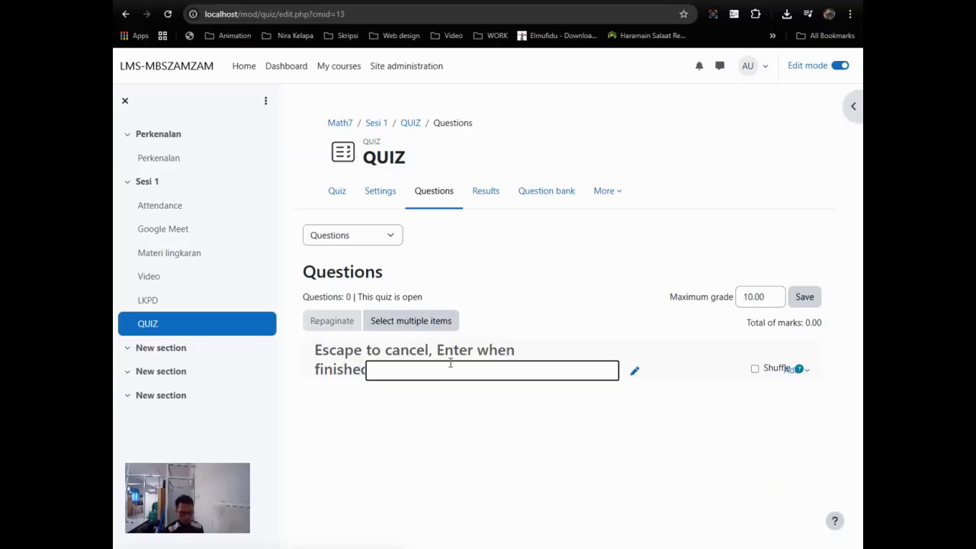
{"action": "type", "text": "Ga"}
{"action": "type", "text": "ris yang melewati titi"}
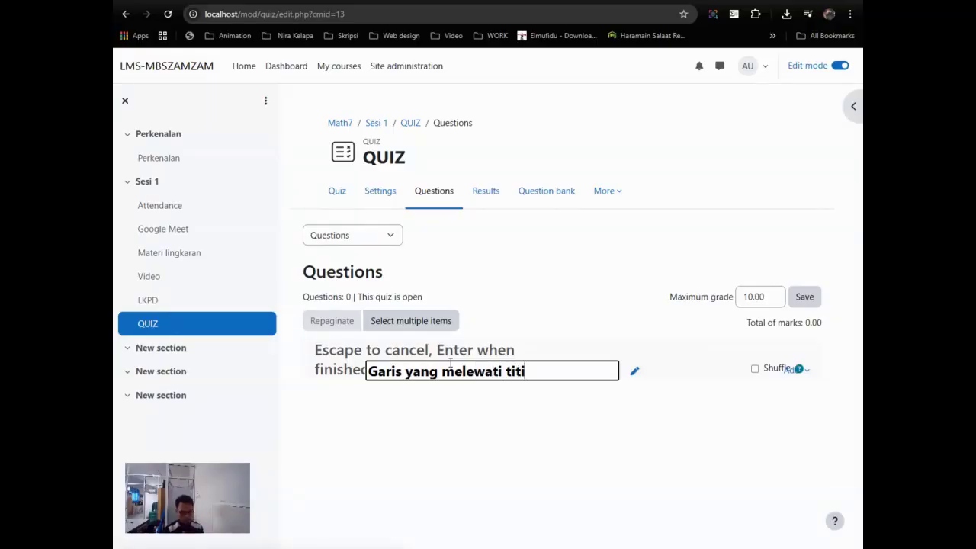
{"action": "type", "text": "k ten"}
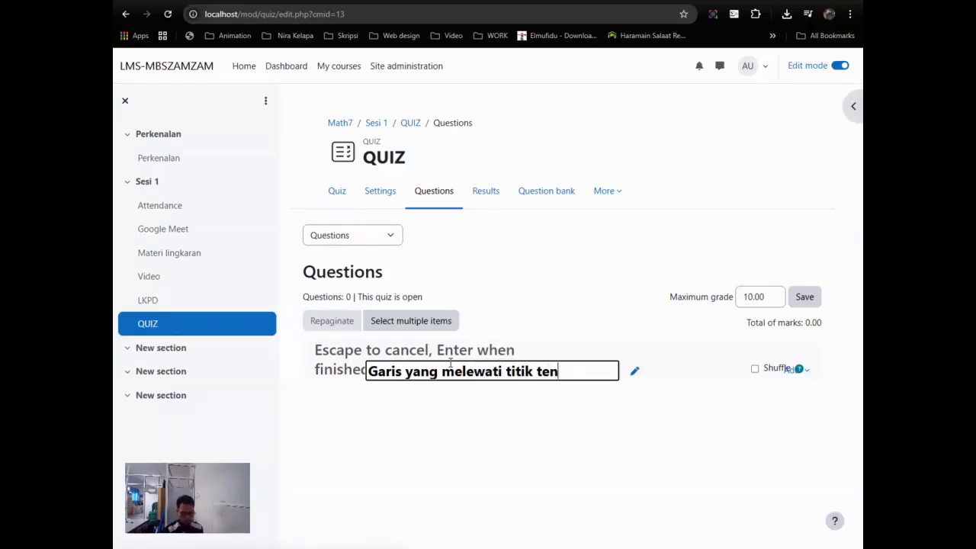
{"action": "type", "text": "gah lingkaran"}
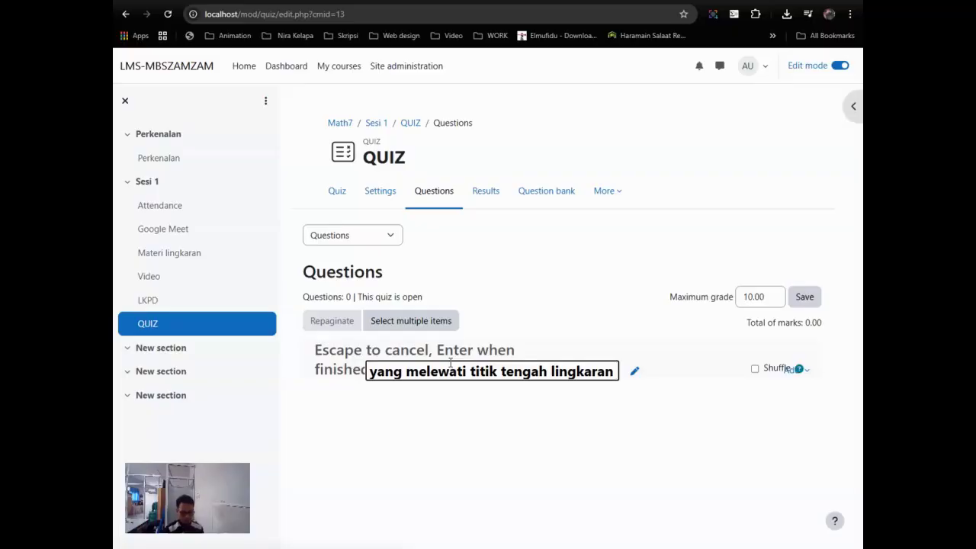
{"action": "type", "text": " da"}
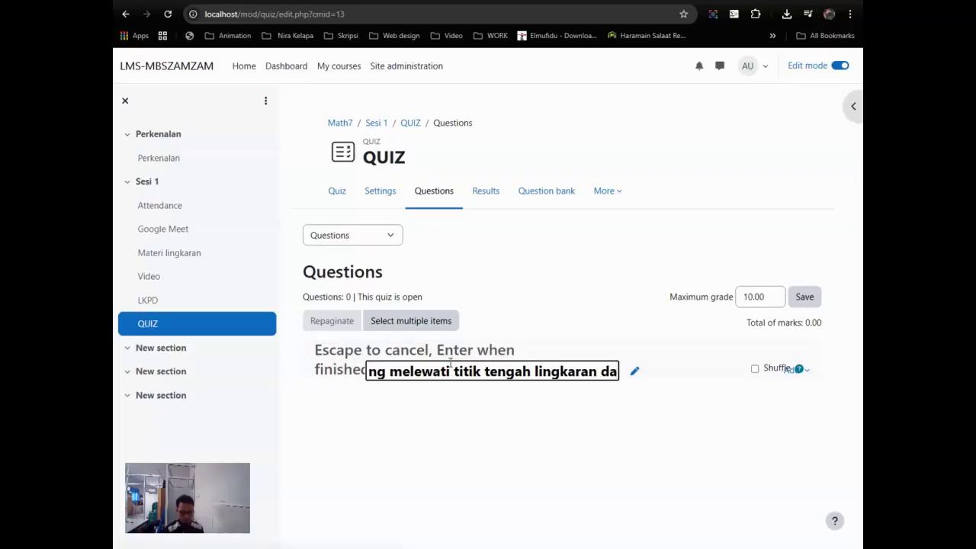
{"action": "key", "text": "BackSpace"}
{"action": "key", "text": "BackSpace"}
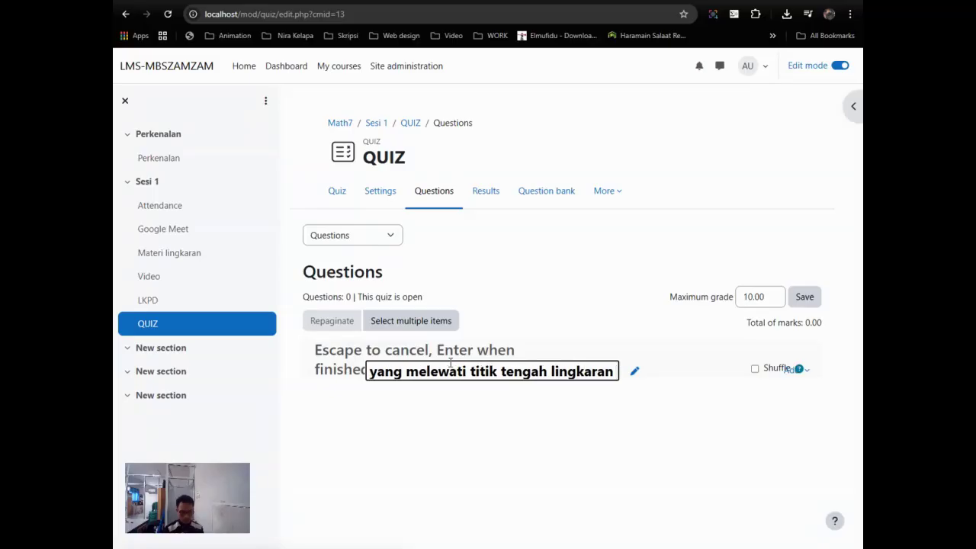
{"action": "type", "text": "ada"}
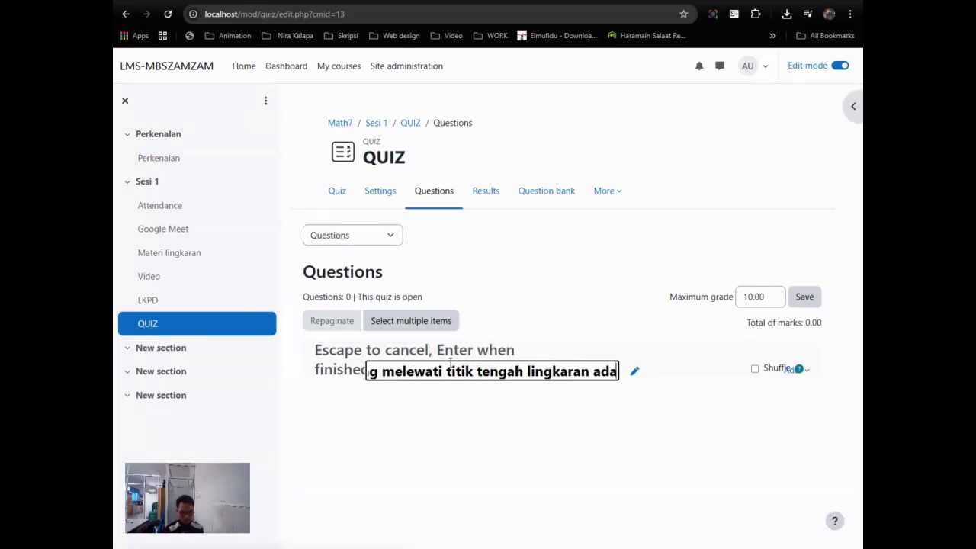
{"action": "type", "text": "lah..."}
{"action": "key", "text": "Return"}
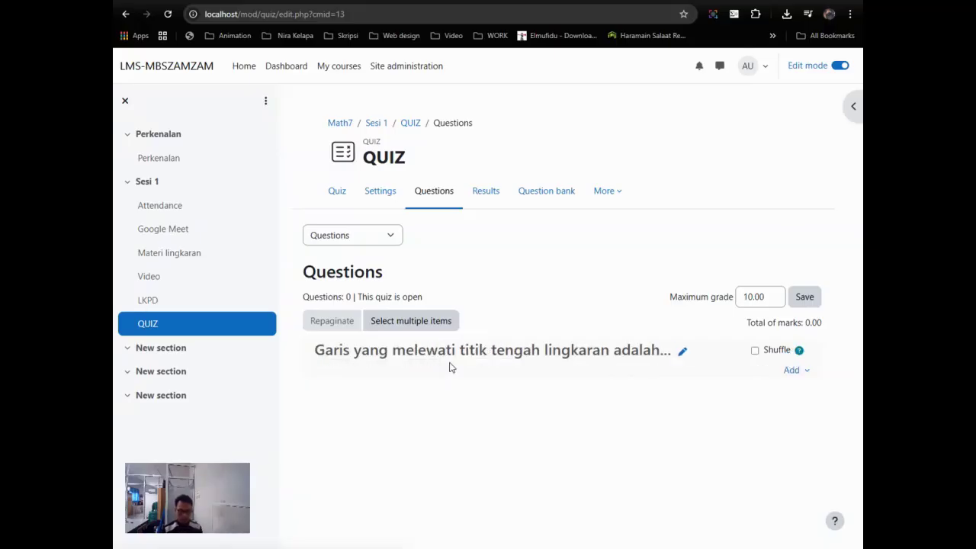
{"action": "left_click", "coordinate": [755, 350]}
Step: Try the Add menu and Select multiple items with select all, then cancel without deleting
{"action": "left_click", "coordinate": [792, 370]}
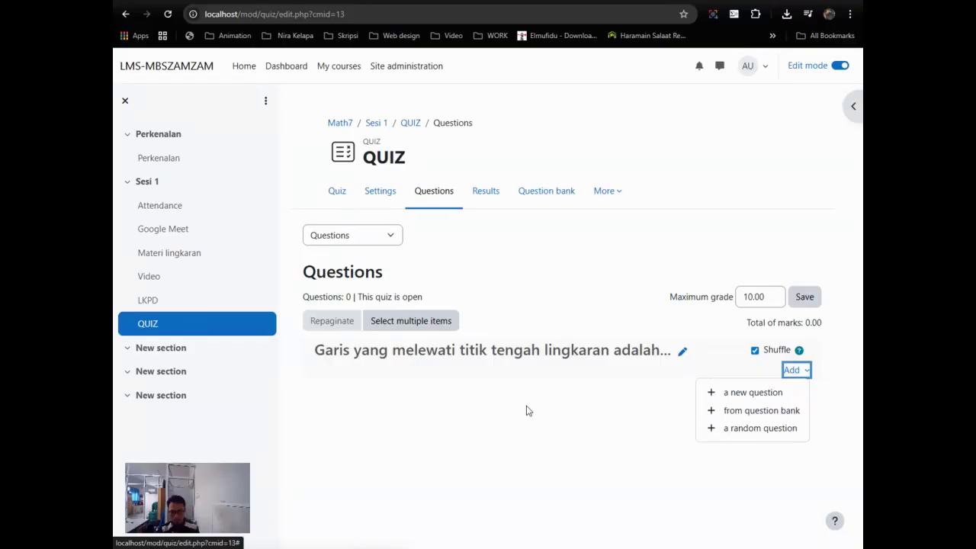
{"action": "left_click", "coordinate": [421, 327]}
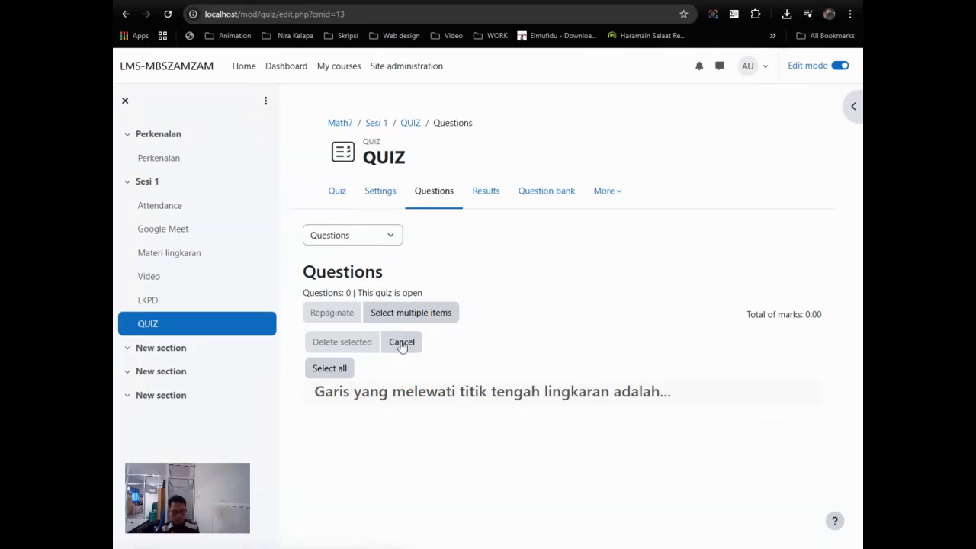
{"action": "left_click", "coordinate": [336, 369]}
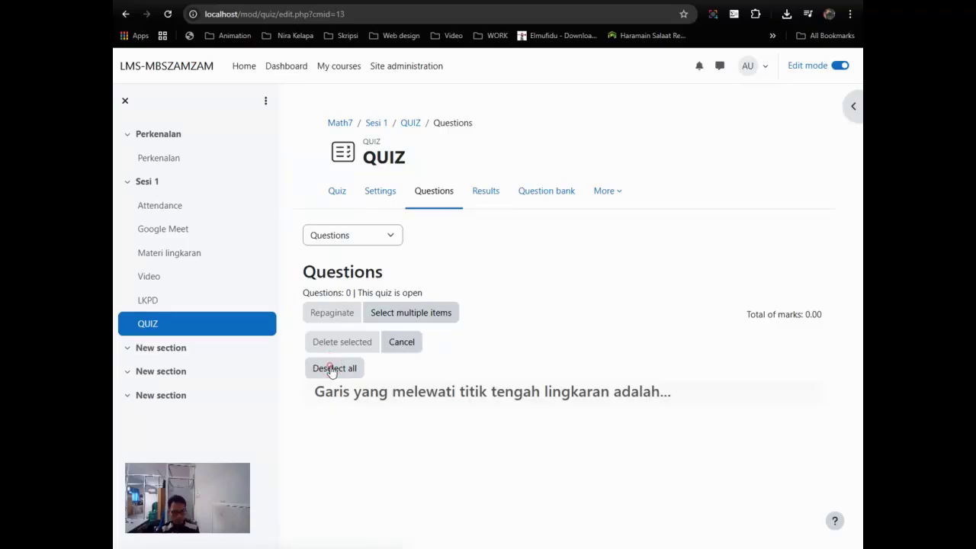
{"action": "left_click", "coordinate": [401, 341]}
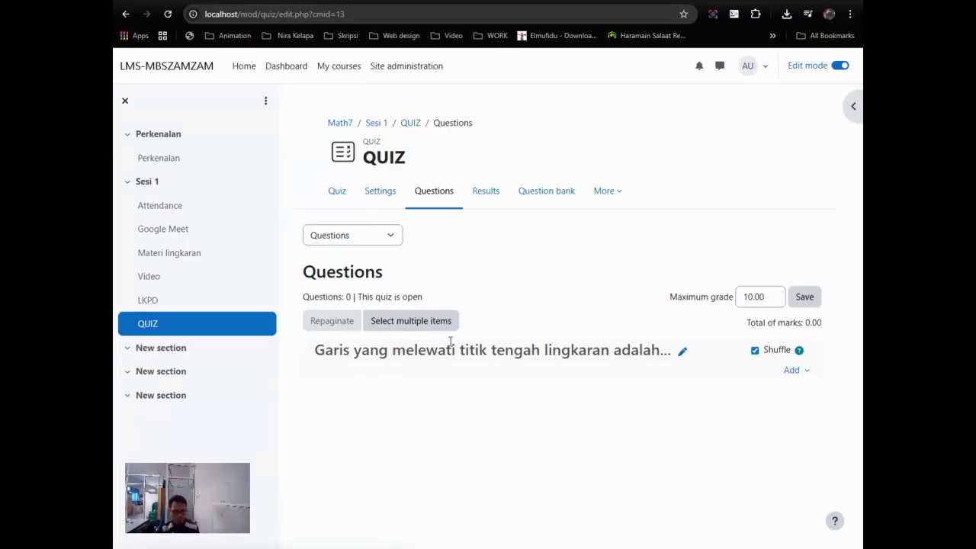
{"action": "left_click", "coordinate": [793, 370]}
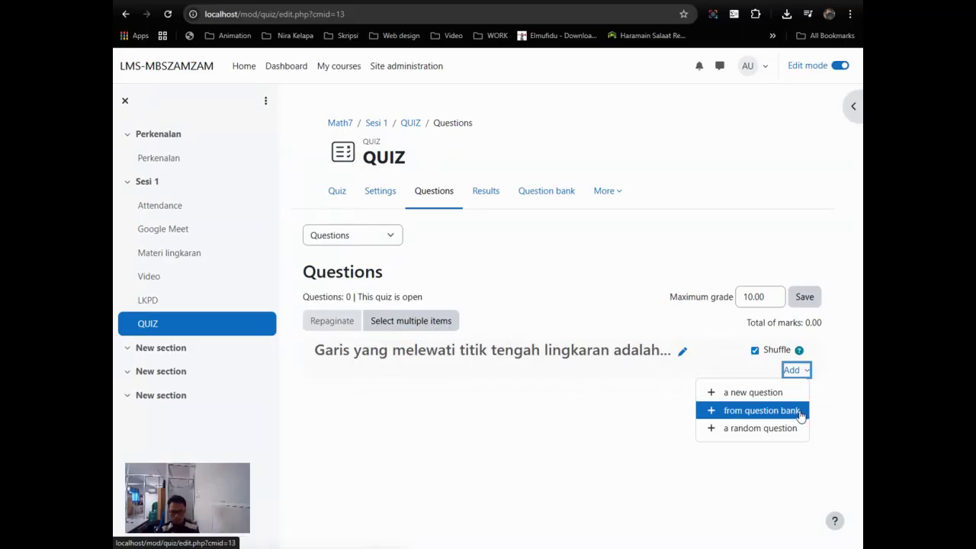
Step: Save the quiz's maximum grade of 10.00 and return to the QUIZ overview page
{"action": "left_click", "coordinate": [681, 350]}
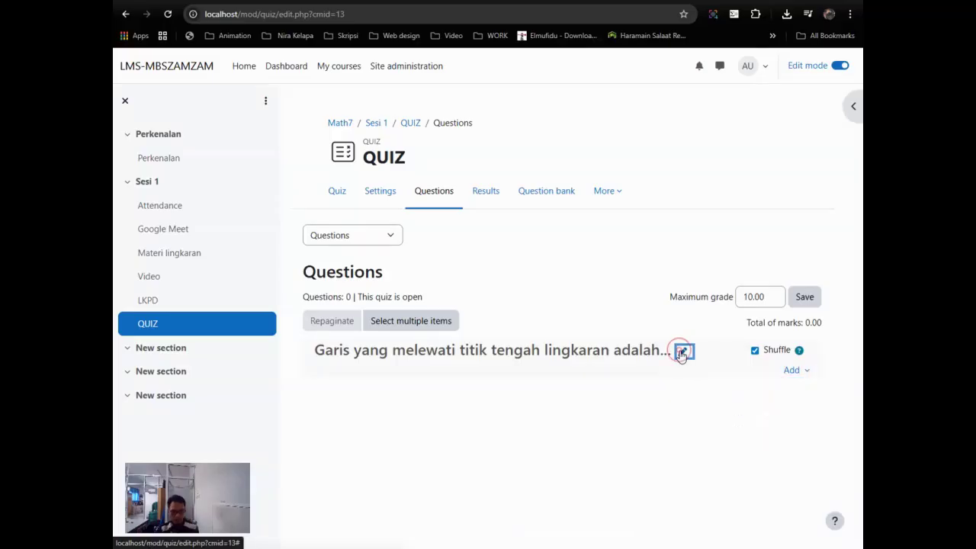
{"action": "left_click", "coordinate": [806, 374]}
{"action": "left_click", "coordinate": [798, 369]}
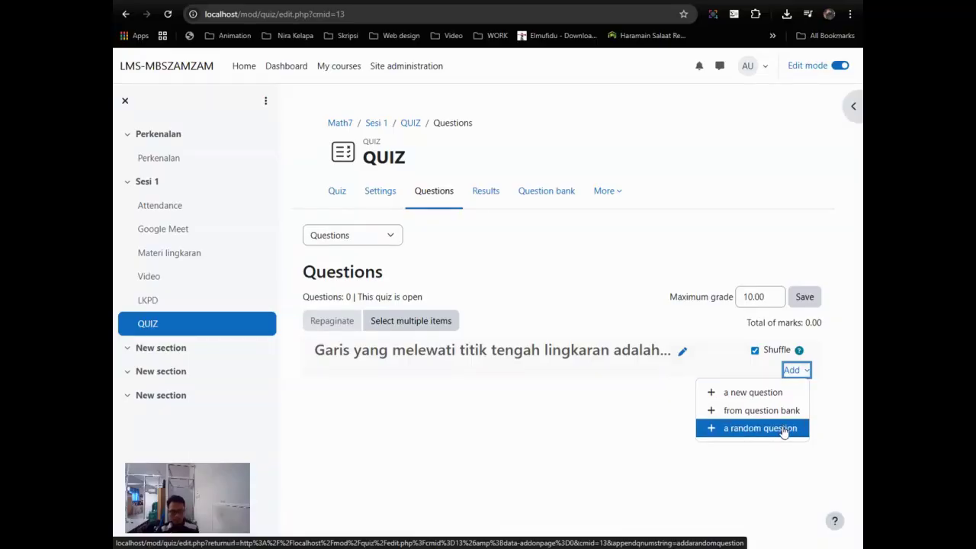
{"action": "left_click", "coordinate": [806, 296]}
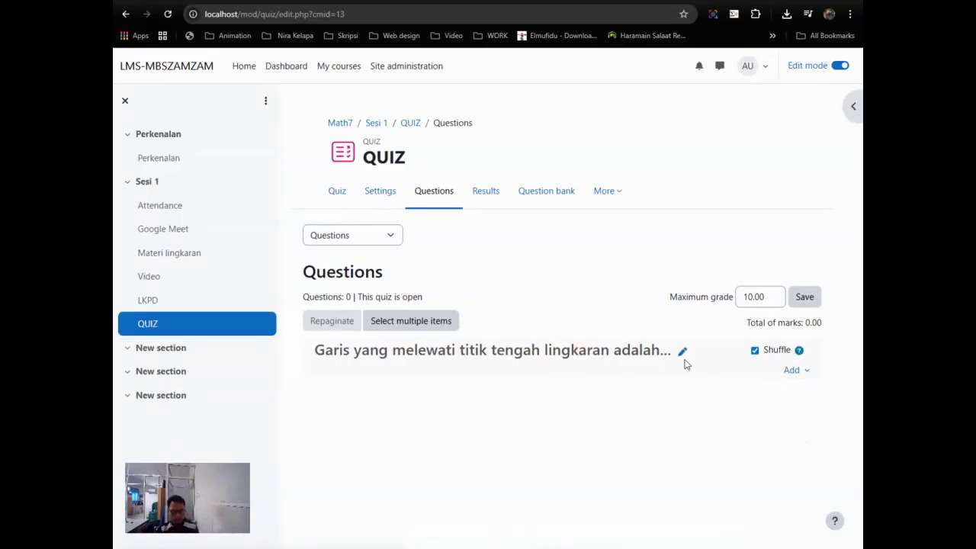
{"action": "left_click", "coordinate": [791, 369]}
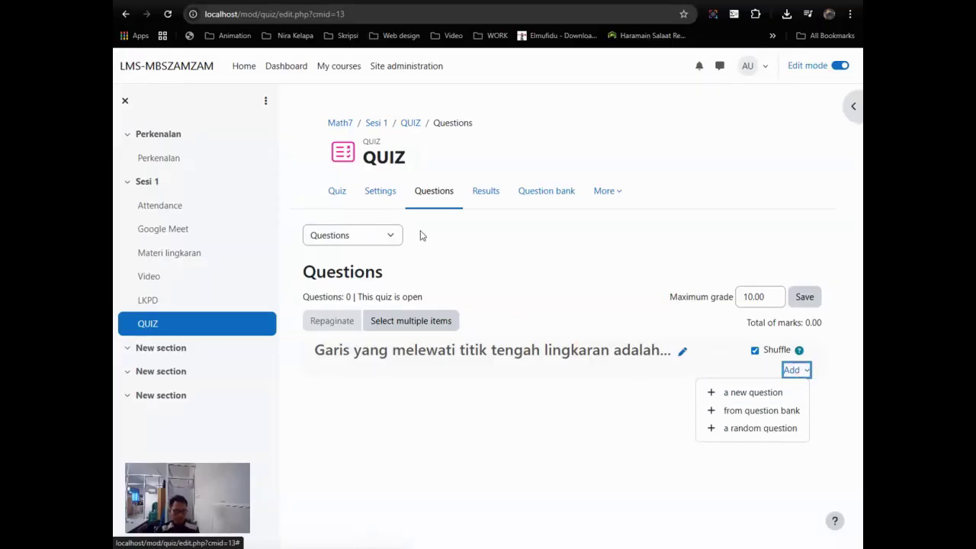
{"action": "left_click", "coordinate": [343, 192]}
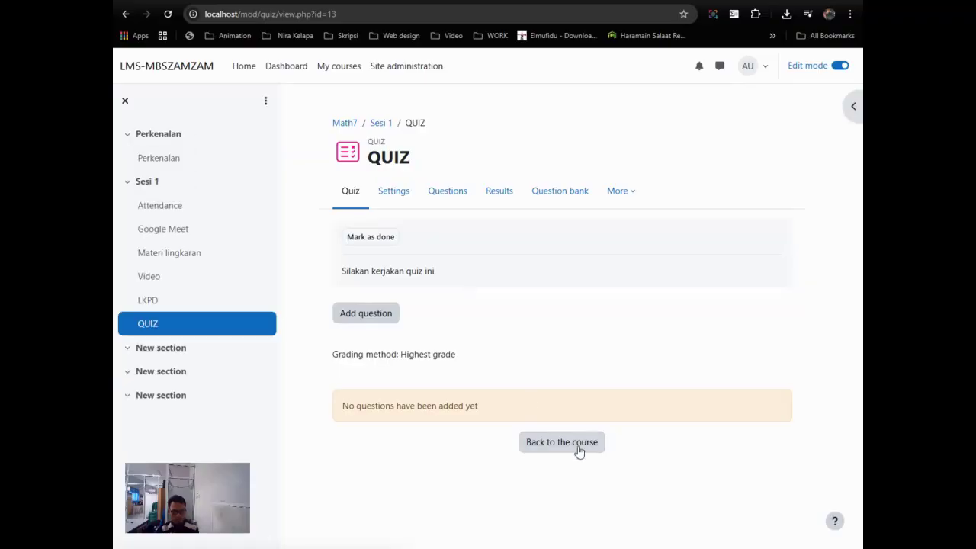
Step: On the Sesi 1 page, open the add-content menu below the last activity, QUIZ
{"action": "left_click", "coordinate": [151, 187]}
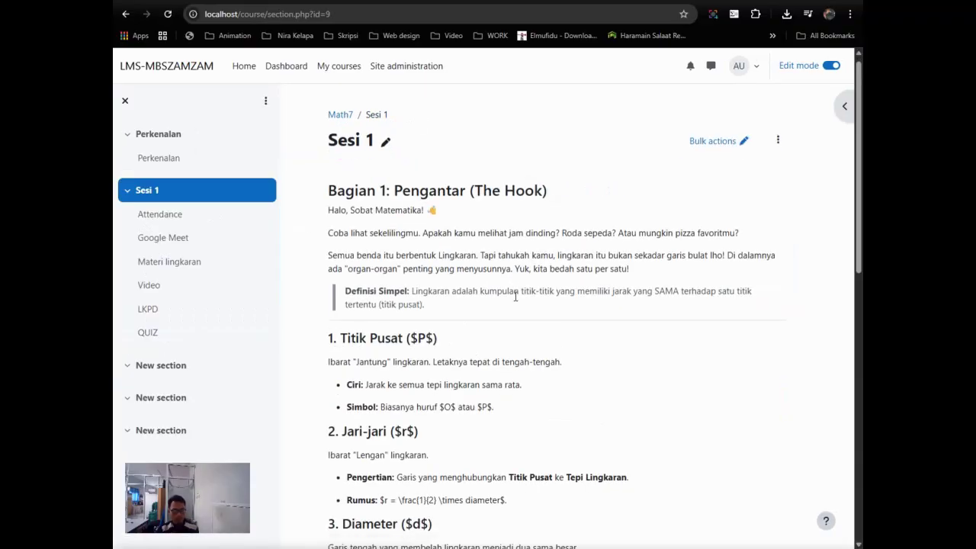
{"action": "scroll", "coordinate": [515, 297], "scroll_direction": "down", "scroll_amount": 6}
{"action": "scroll", "coordinate": [515, 297], "scroll_direction": "down", "scroll_amount": 2}
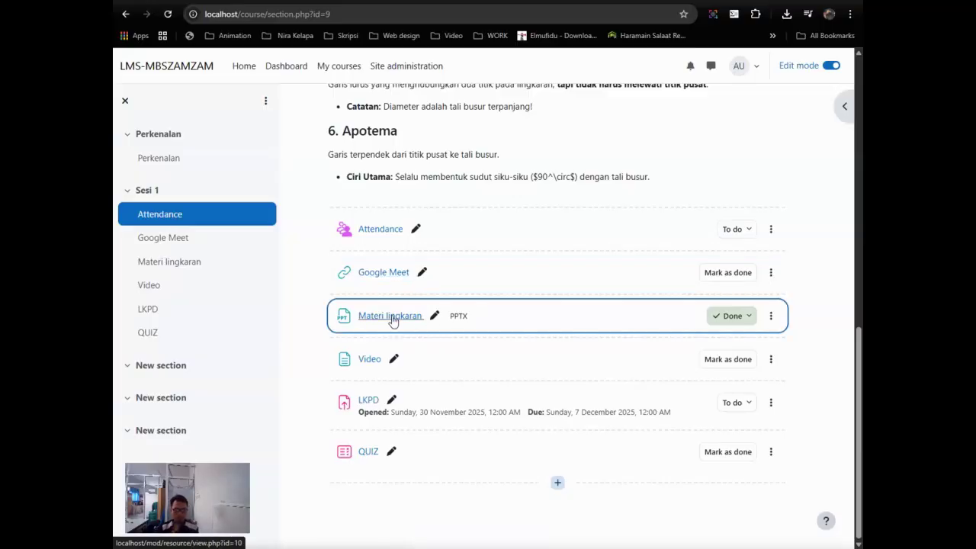
{"action": "scroll", "coordinate": [389, 317], "scroll_direction": "up", "scroll_amount": 3}
{"action": "scroll", "coordinate": [390, 318], "scroll_direction": "down", "scroll_amount": 3}
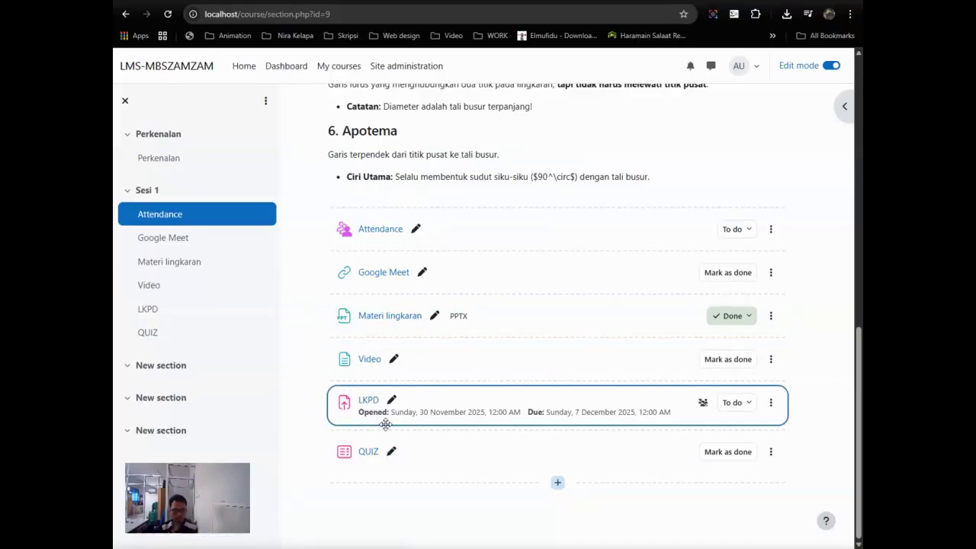
{"action": "scroll", "coordinate": [371, 427], "scroll_direction": "up", "scroll_amount": 2}
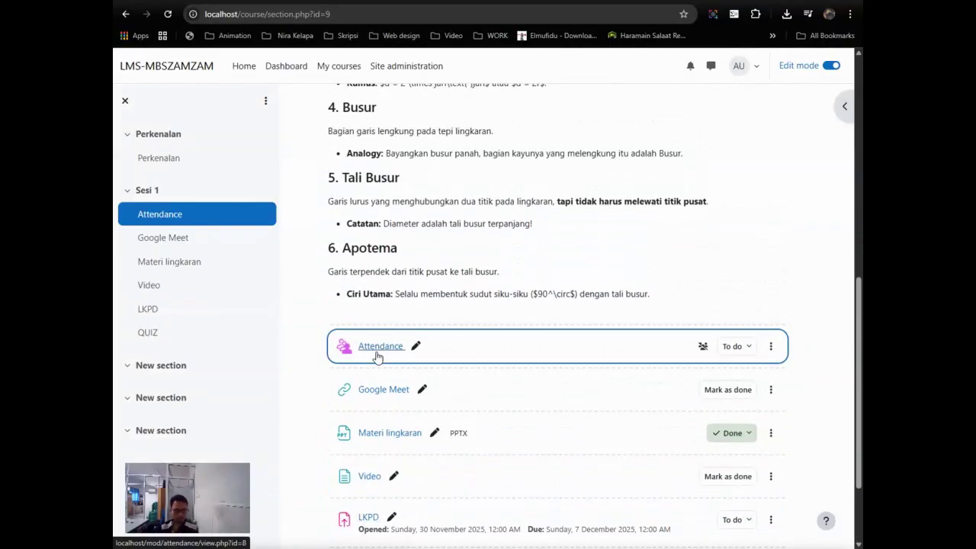
{"action": "scroll", "coordinate": [377, 355], "scroll_direction": "up", "scroll_amount": 7}
{"action": "scroll", "coordinate": [376, 355], "scroll_direction": "down", "scroll_amount": 8}
{"action": "scroll", "coordinate": [387, 364], "scroll_direction": "up", "scroll_amount": 10}
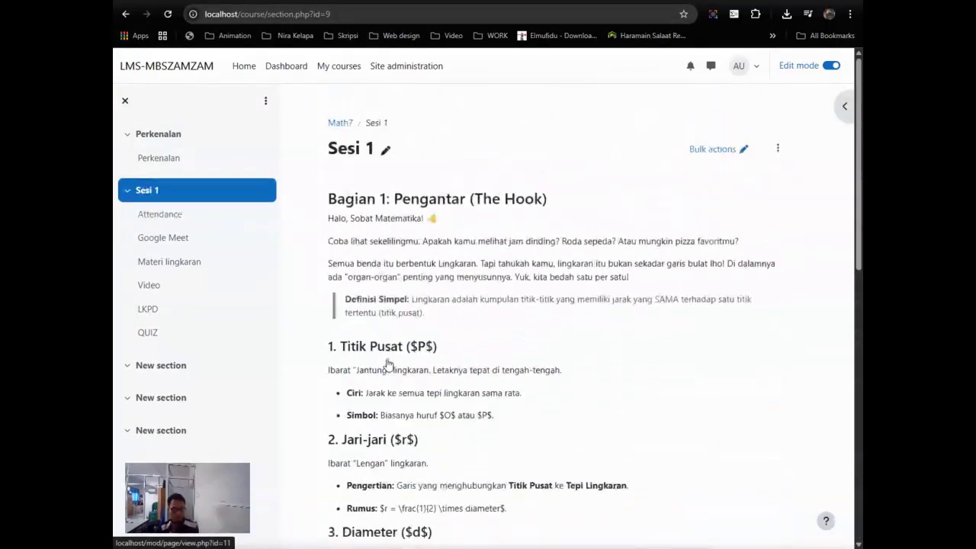
{"action": "scroll", "coordinate": [419, 265], "scroll_direction": "down", "scroll_amount": 10}
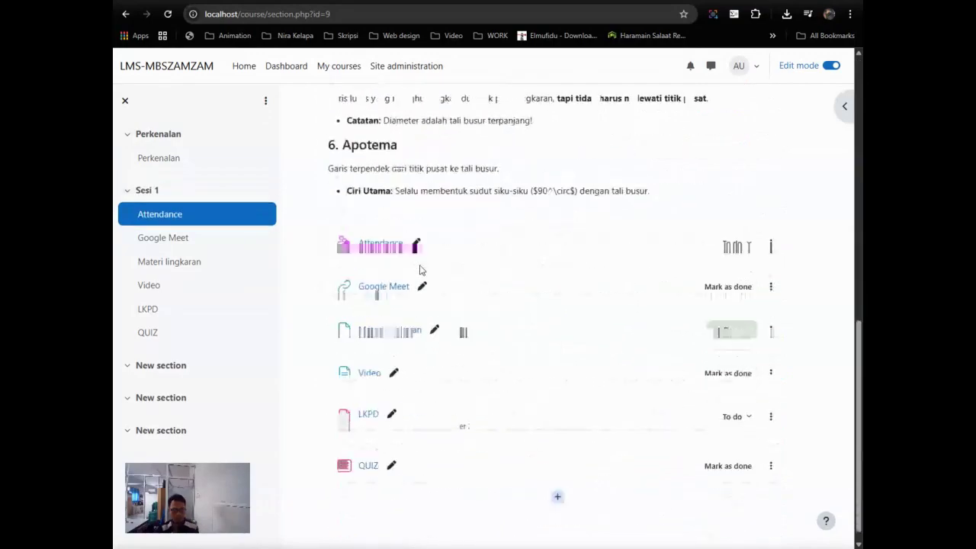
{"action": "left_click", "coordinate": [557, 481]}
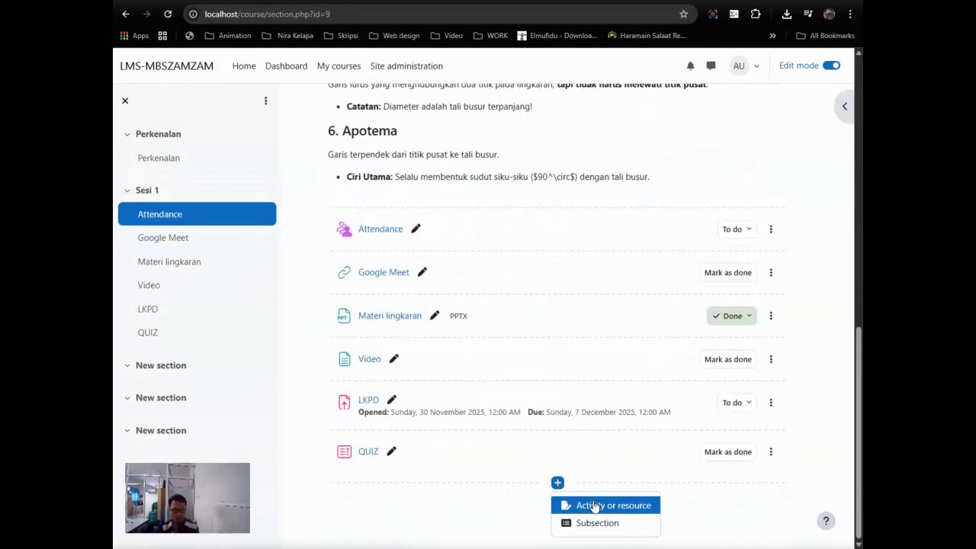
Step: Add a Forum activity to Sesi 1 and put the cursor in its Forum name field
{"action": "left_click", "coordinate": [592, 501]}
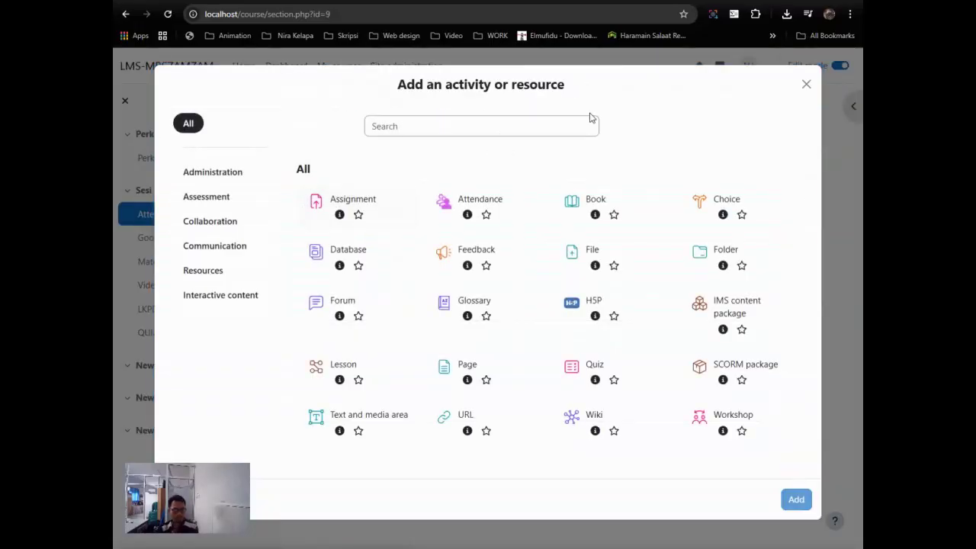
{"action": "left_click", "coordinate": [349, 311]}
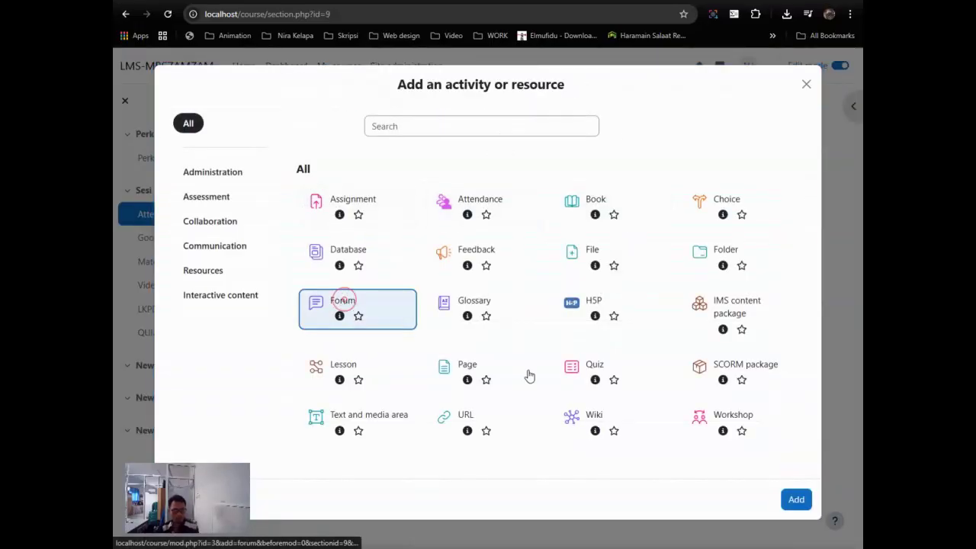
{"action": "left_click", "coordinate": [795, 499]}
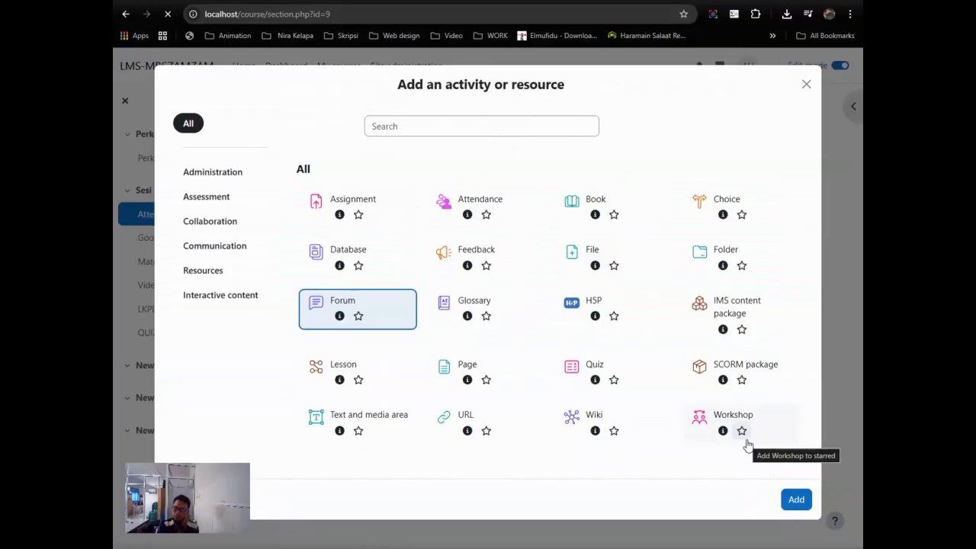
{"action": "left_click", "coordinate": [493, 261]}
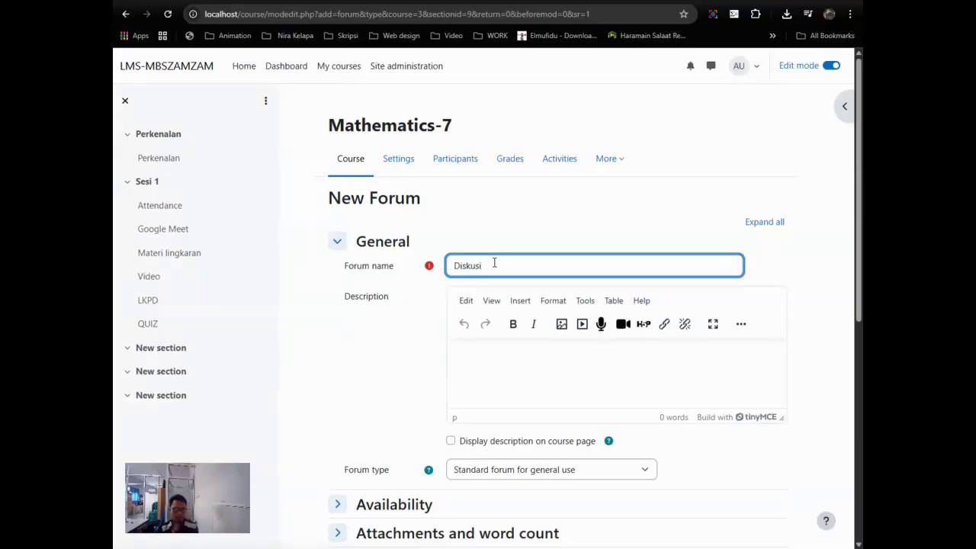
Step: Describe the forum as 'Diskusikan apa saja unsur-unsur lingkaran!', removing an extra word, and begin 'Kemudian'
{"action": "left_click", "coordinate": [523, 361]}
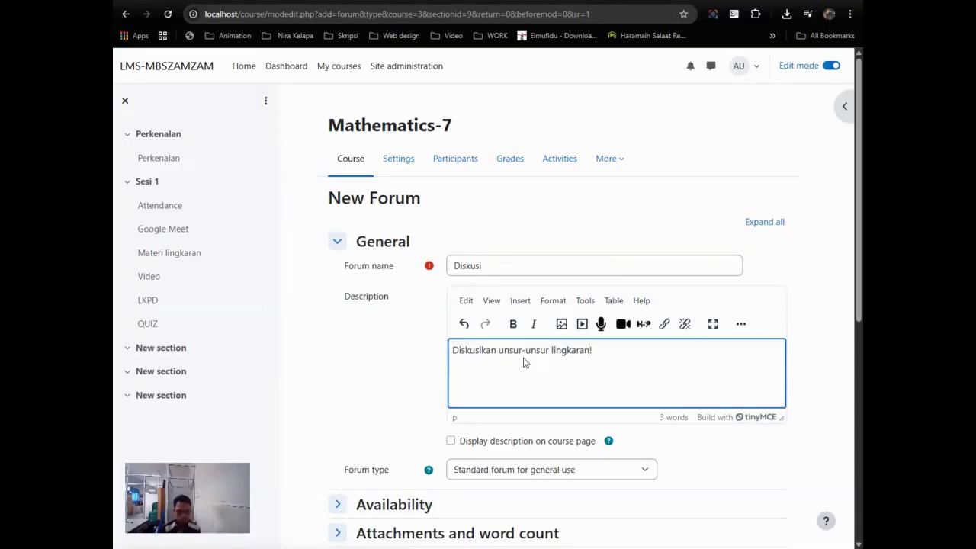
{"action": "type", "text": "apa saj"}
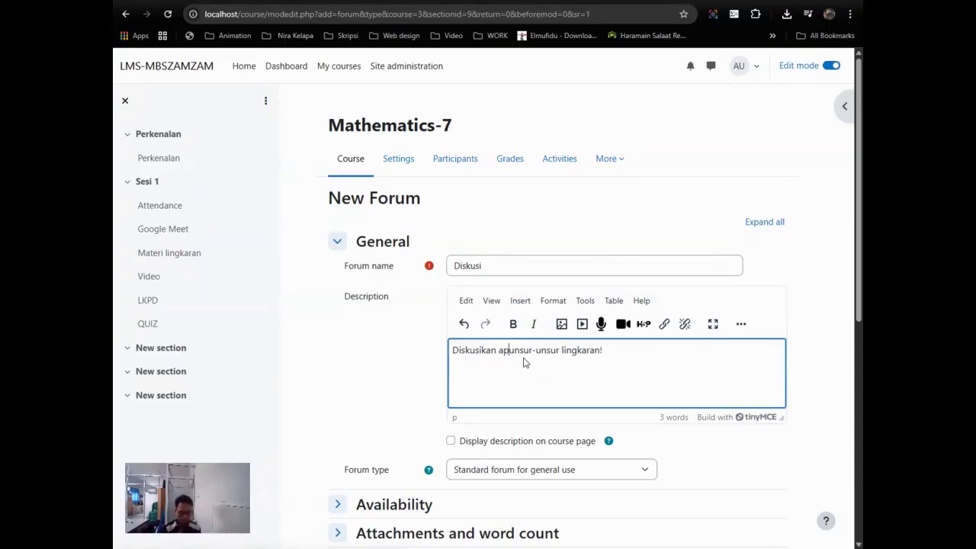
{"action": "type", "text": "a dan"}
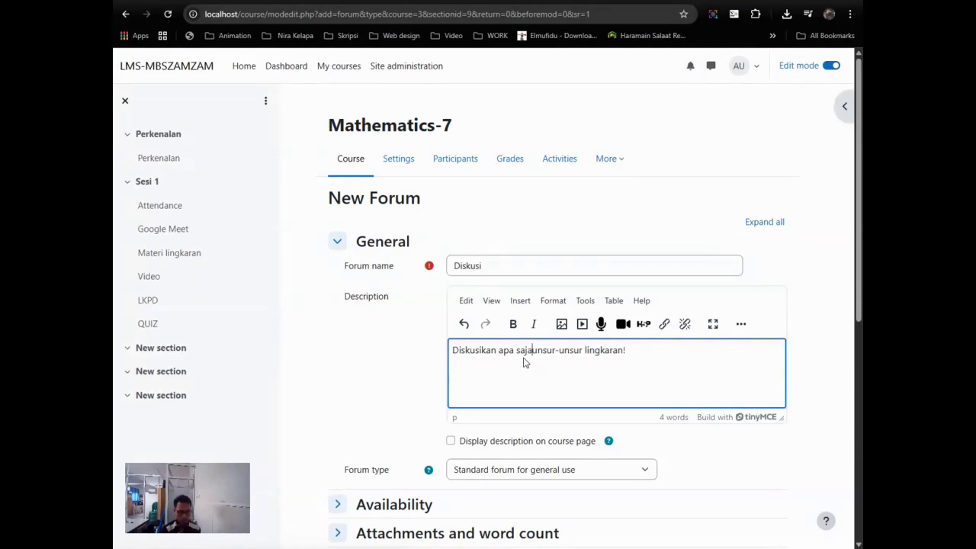
{"action": "key", "text": "BackSpace"}
{"action": "key", "text": "BackSpace"}
{"action": "key", "text": "BackSpace"}
{"action": "key", "text": "BackSpace"}
{"action": "key", "text": "BackSpace"}
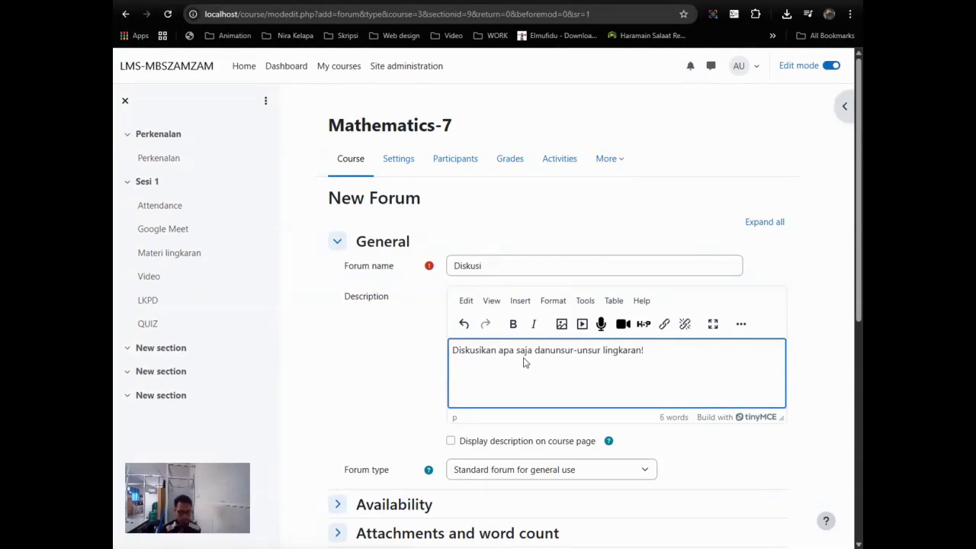
{"action": "type", "text": "Kem"}
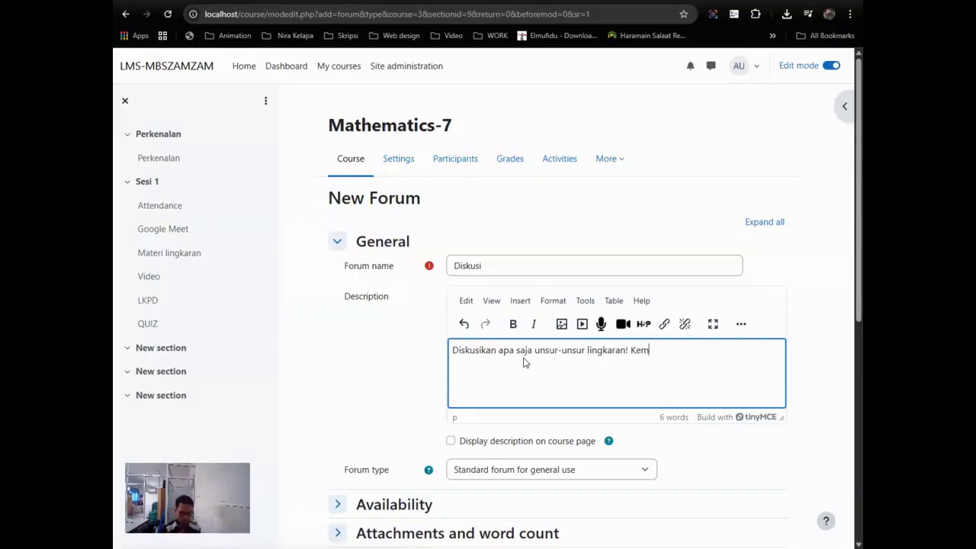
{"action": "type", "text": "udian jelaskan!"}
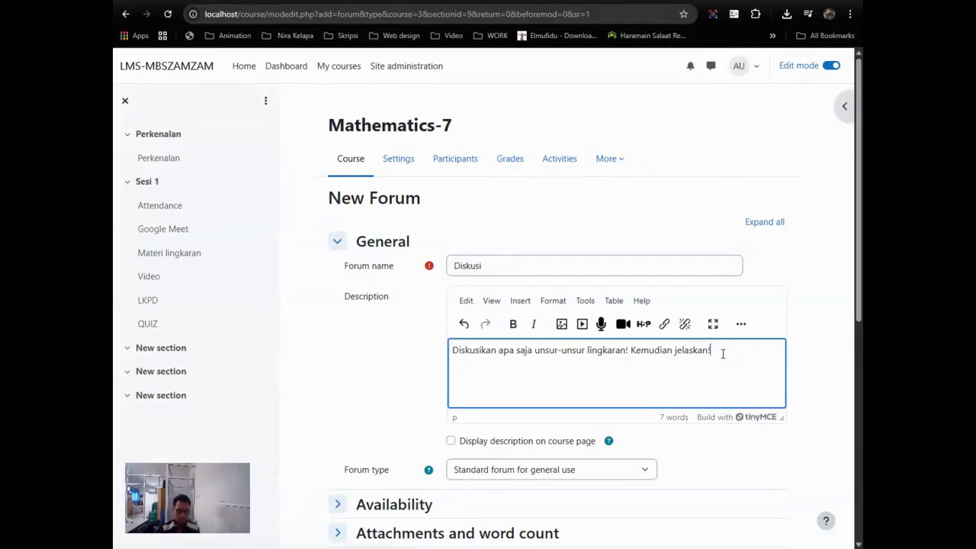
Step: Set the forum type to a single simple discussion, checking the forum types explanation
{"action": "scroll", "coordinate": [721, 351], "scroll_direction": "down", "scroll_amount": 3}
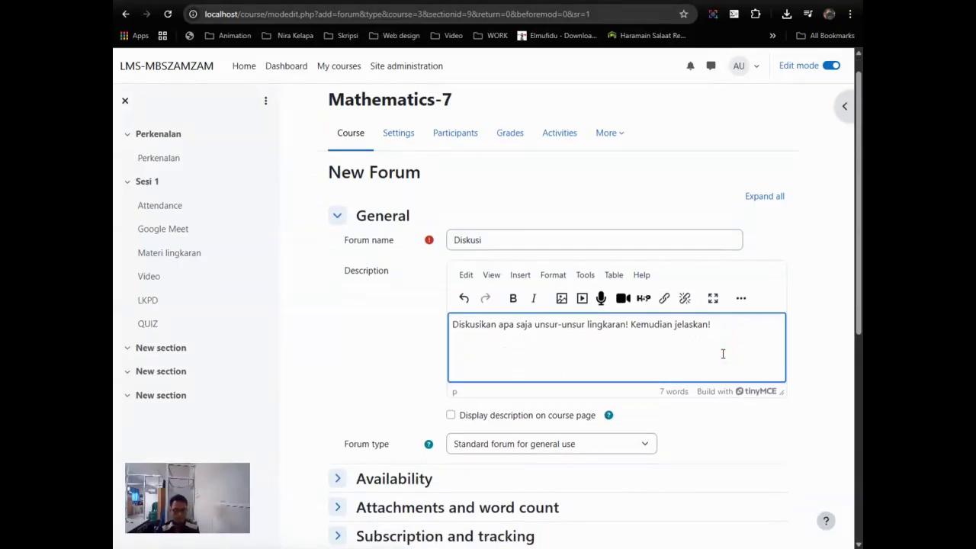
{"action": "left_click", "coordinate": [614, 237]}
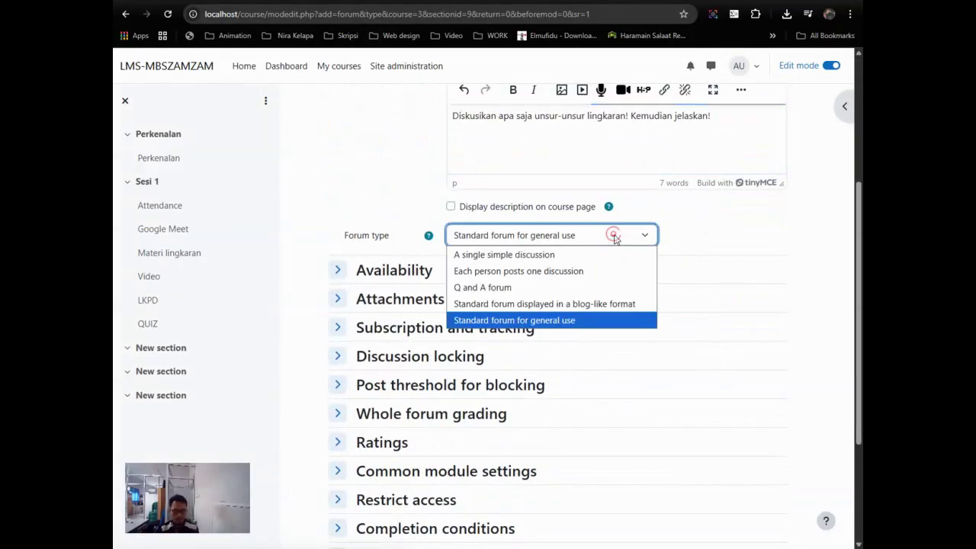
{"action": "left_click", "coordinate": [703, 227]}
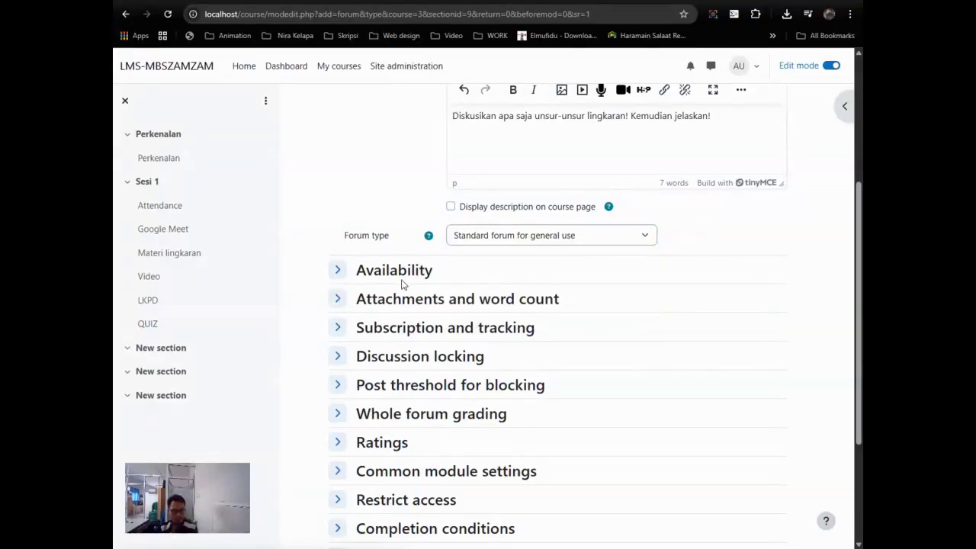
{"action": "scroll", "coordinate": [420, 322], "scroll_direction": "down", "scroll_amount": 1}
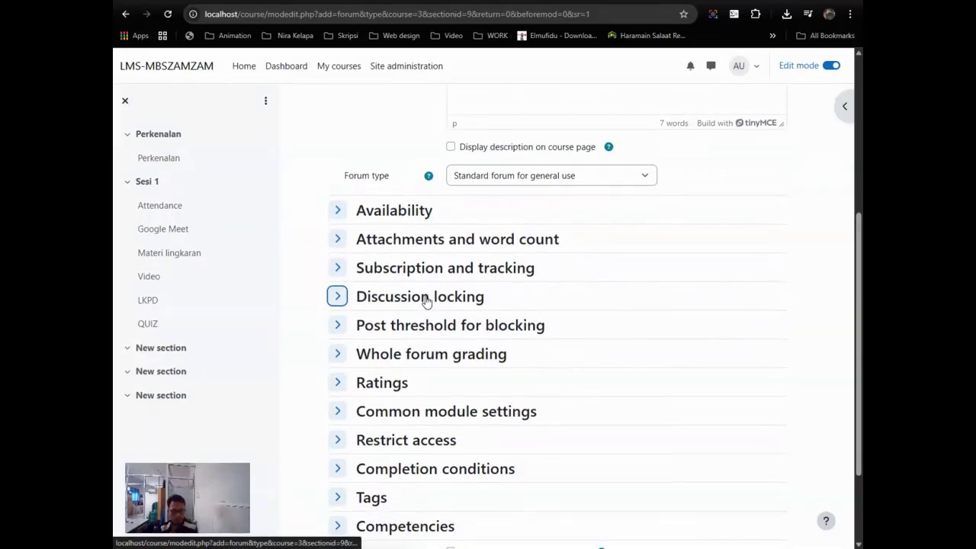
{"action": "scroll", "coordinate": [425, 298], "scroll_direction": "down", "scroll_amount": 2}
{"action": "left_click", "coordinate": [475, 359]}
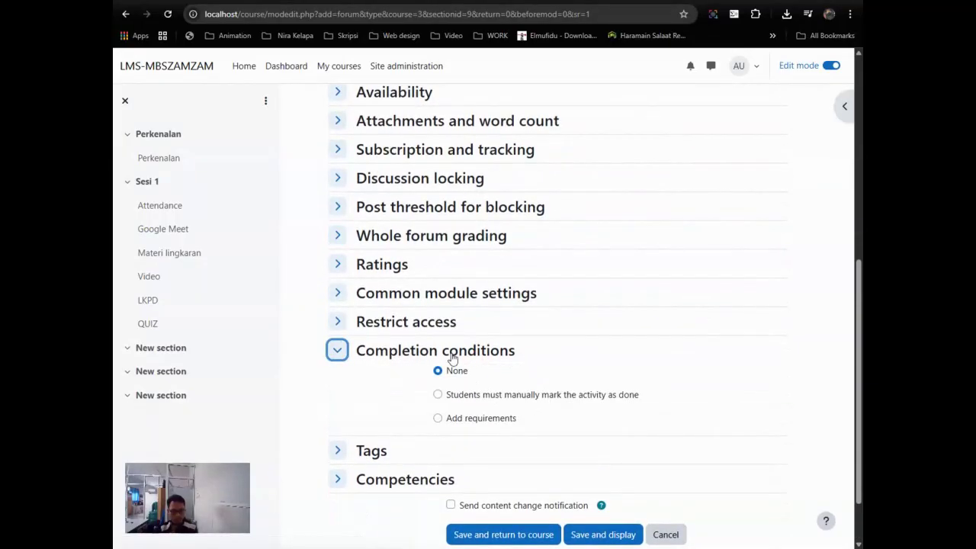
{"action": "left_click", "coordinate": [358, 355]}
{"action": "scroll", "coordinate": [412, 318], "scroll_direction": "up", "scroll_amount": 2}
{"action": "left_click", "coordinate": [527, 175]}
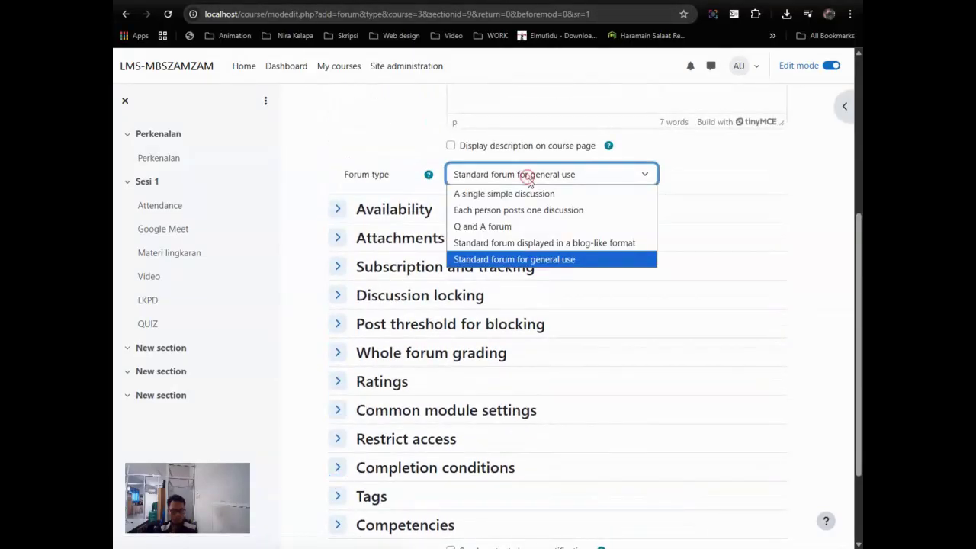
{"action": "left_click", "coordinate": [486, 201]}
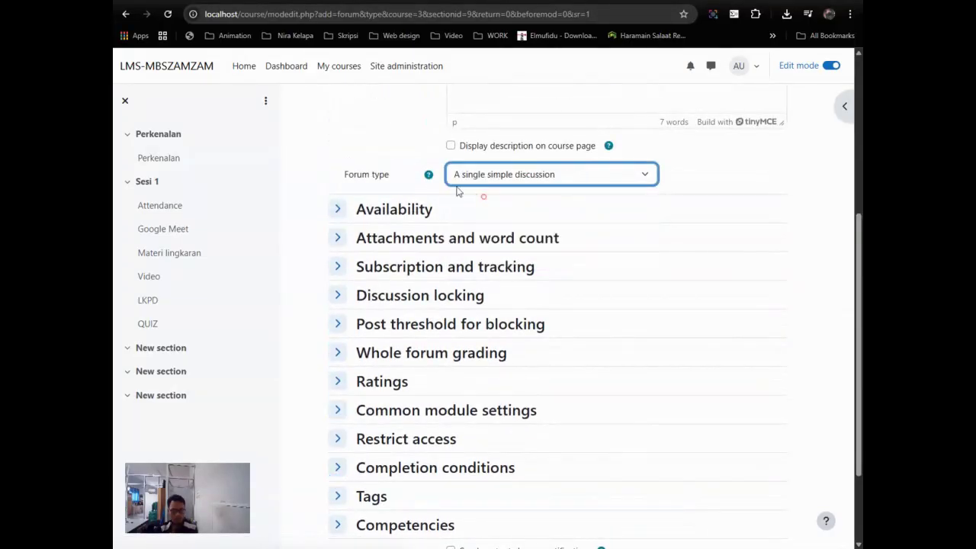
{"action": "left_click", "coordinate": [428, 175]}
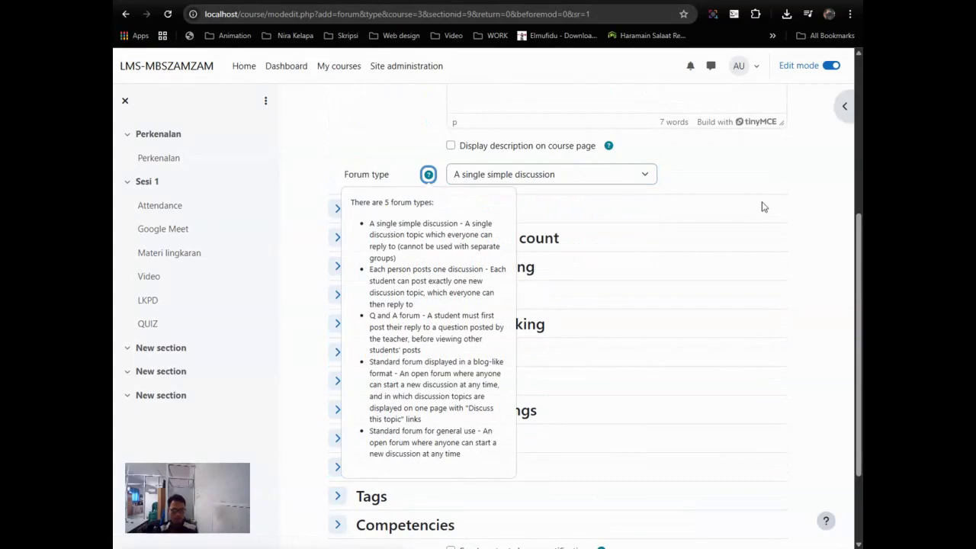
{"action": "scroll", "coordinate": [763, 207], "scroll_direction": "up", "scroll_amount": 1}
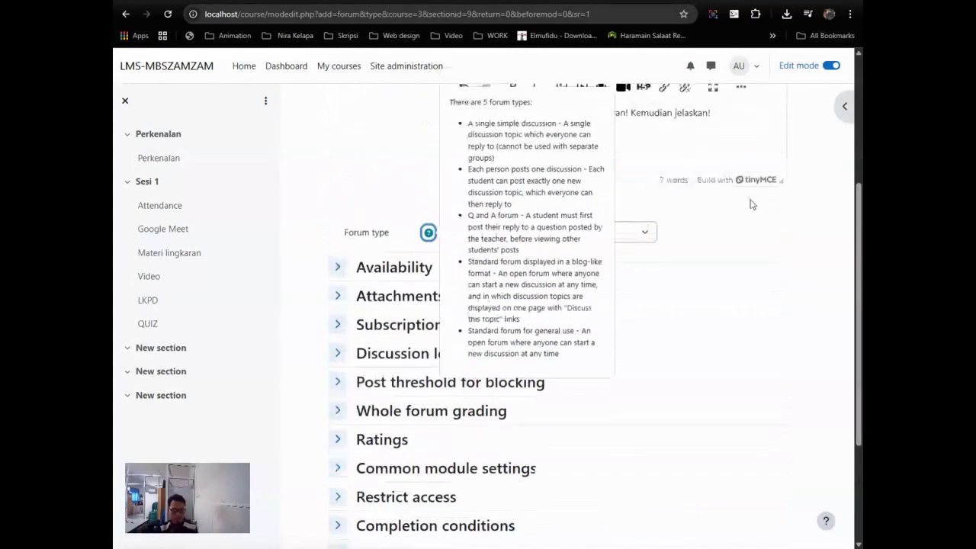
{"action": "left_click", "coordinate": [725, 233]}
{"action": "scroll", "coordinate": [724, 232], "scroll_direction": "up", "scroll_amount": 3}
{"action": "scroll", "coordinate": [602, 284], "scroll_direction": "down", "scroll_amount": 5}
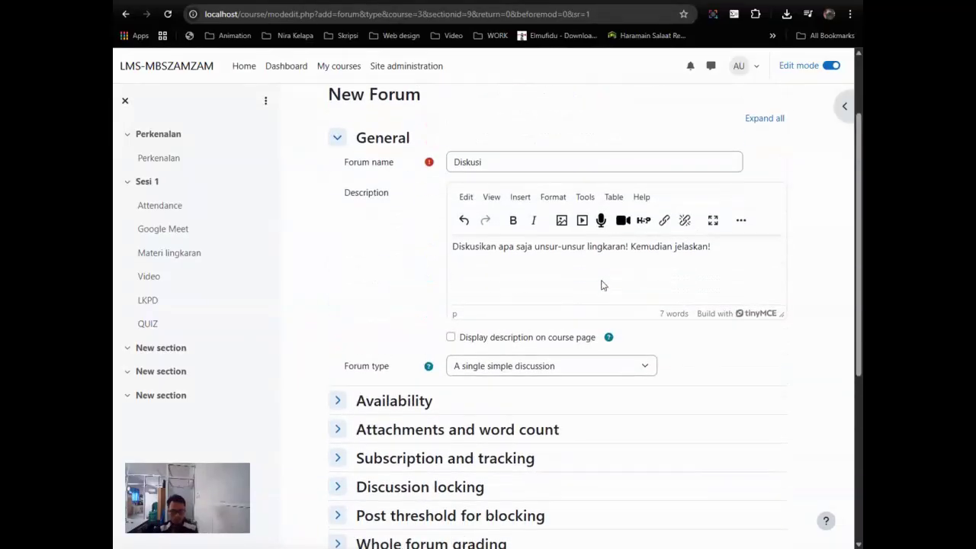
Step: Require 1 posted reply for completion instead of discussions or replies, then save and display
{"action": "left_click", "coordinate": [404, 412]}
{"action": "scroll", "coordinate": [449, 401], "scroll_direction": "down", "scroll_amount": 2}
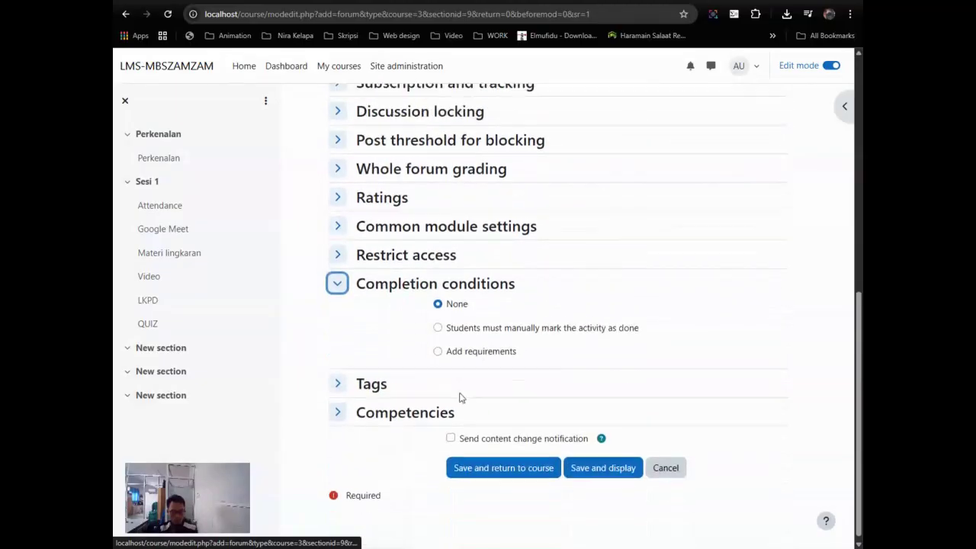
{"action": "left_click", "coordinate": [481, 347]}
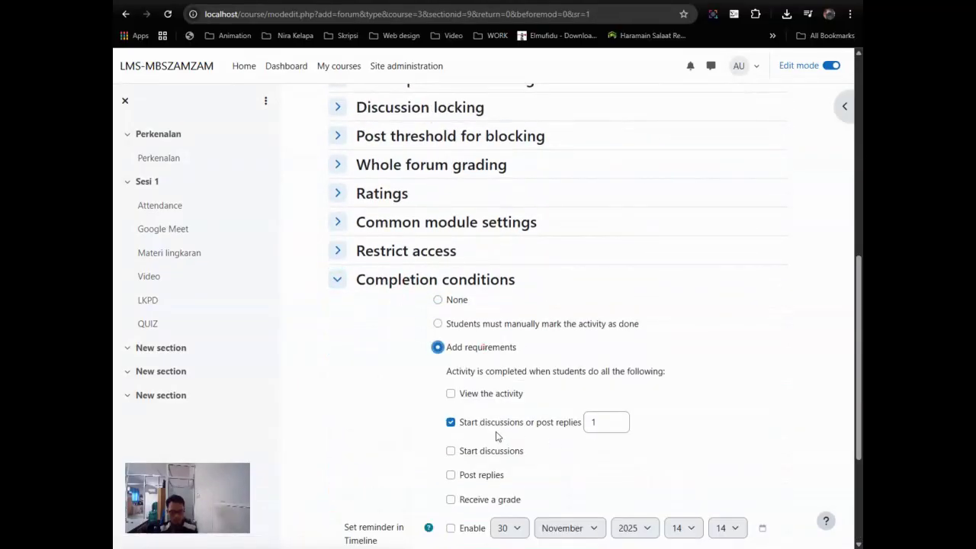
{"action": "left_click", "coordinate": [483, 476]}
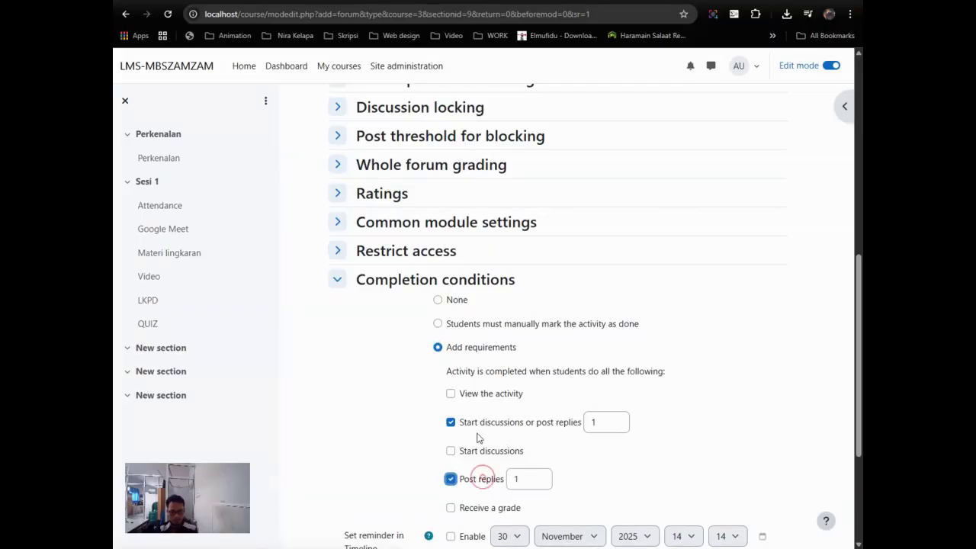
{"action": "left_click", "coordinate": [451, 421]}
{"action": "scroll", "coordinate": [629, 446], "scroll_direction": "down", "scroll_amount": 3}
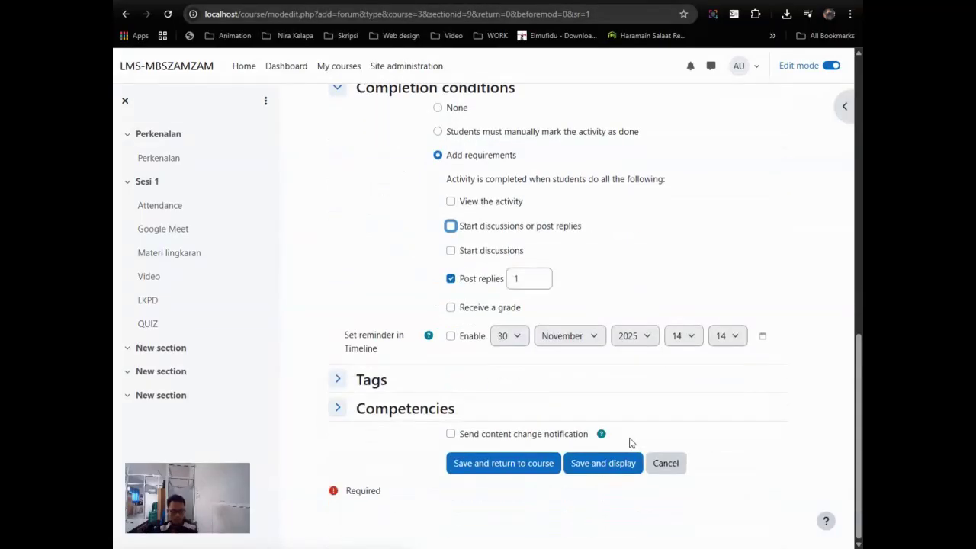
{"action": "left_click", "coordinate": [599, 465]}
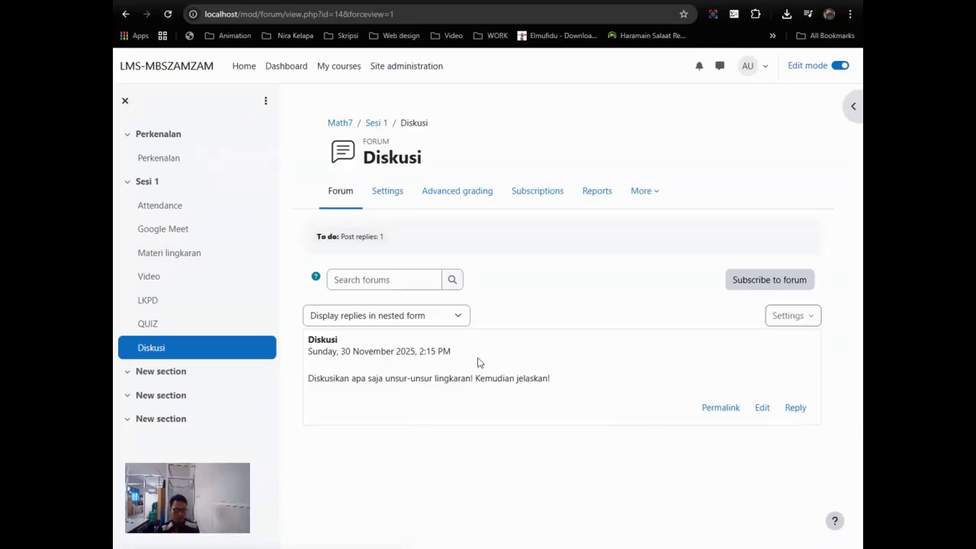
Step: On the Sesi 1 page, drag the Diskusi forum up between Video and LKPD
{"action": "left_click", "coordinate": [148, 184]}
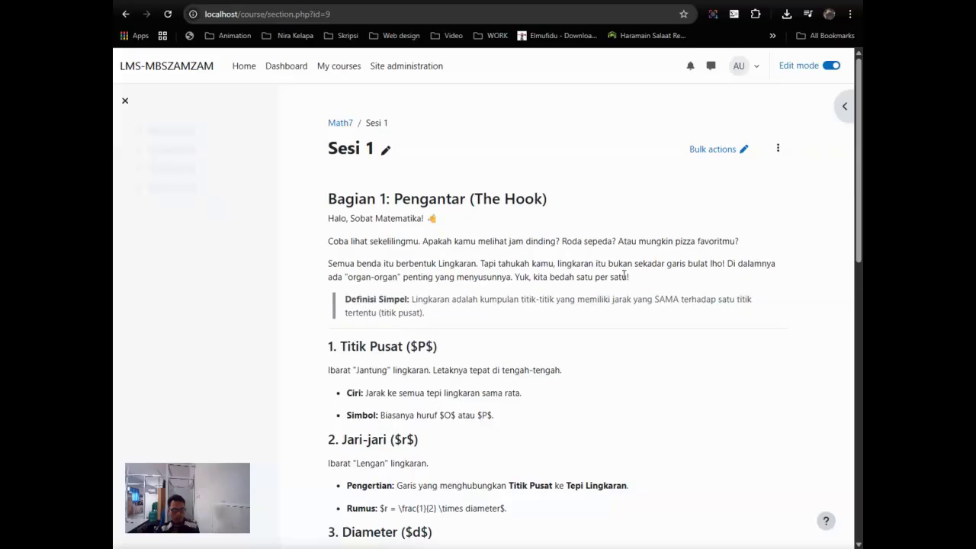
{"action": "scroll", "coordinate": [630, 313], "scroll_direction": "down", "scroll_amount": 10}
{"action": "scroll", "coordinate": [629, 312], "scroll_direction": "down", "scroll_amount": 3}
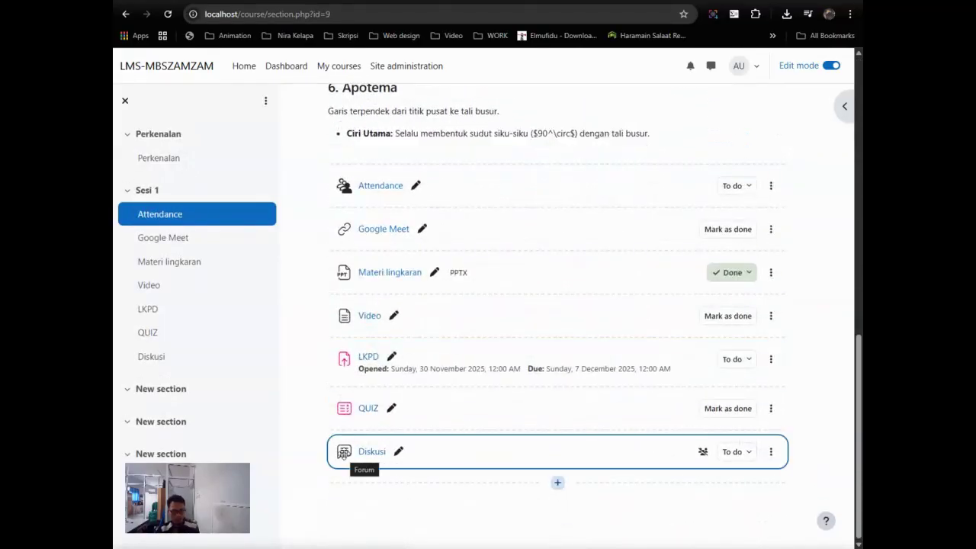
{"action": "mouse_move", "coordinate": [342, 455]}
{"action": "left_mouse_down"}
{"action": "mouse_move", "coordinate": [345, 339]}
{"action": "mouse_move", "coordinate": [550, 356]}
{"action": "left_mouse_up"}
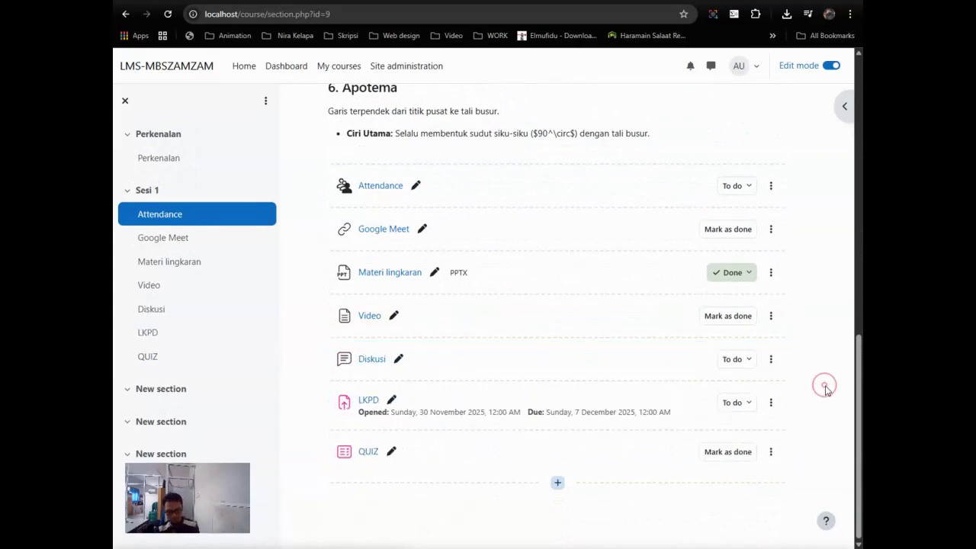
{"action": "scroll", "coordinate": [828, 392], "scroll_direction": "up", "scroll_amount": 2}
{"action": "scroll", "coordinate": [835, 385], "scroll_direction": "down", "scroll_amount": 1}
{"action": "scroll", "coordinate": [834, 385], "scroll_direction": "up", "scroll_amount": 15}
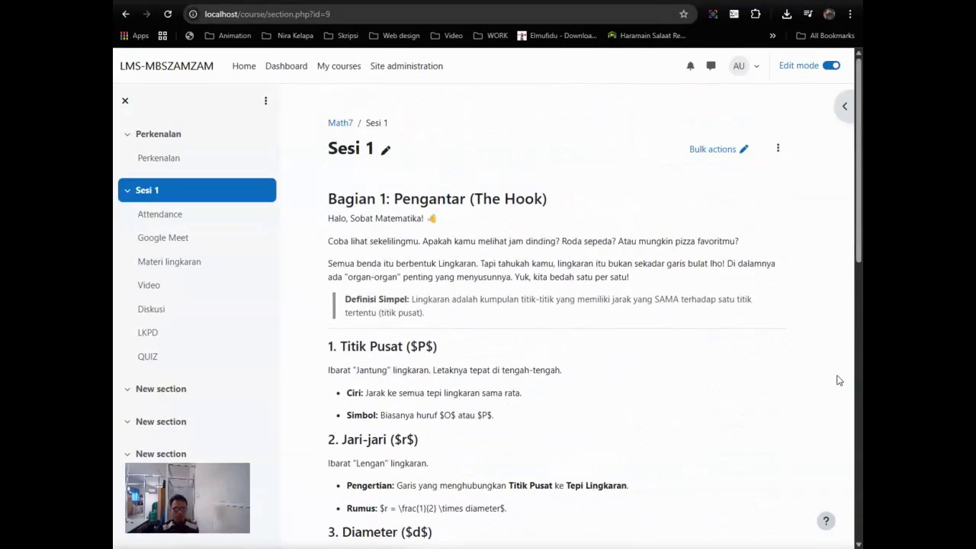
Step: Turn edit mode off and review the Attendance activity's session actions
{"action": "left_click", "coordinate": [830, 67]}
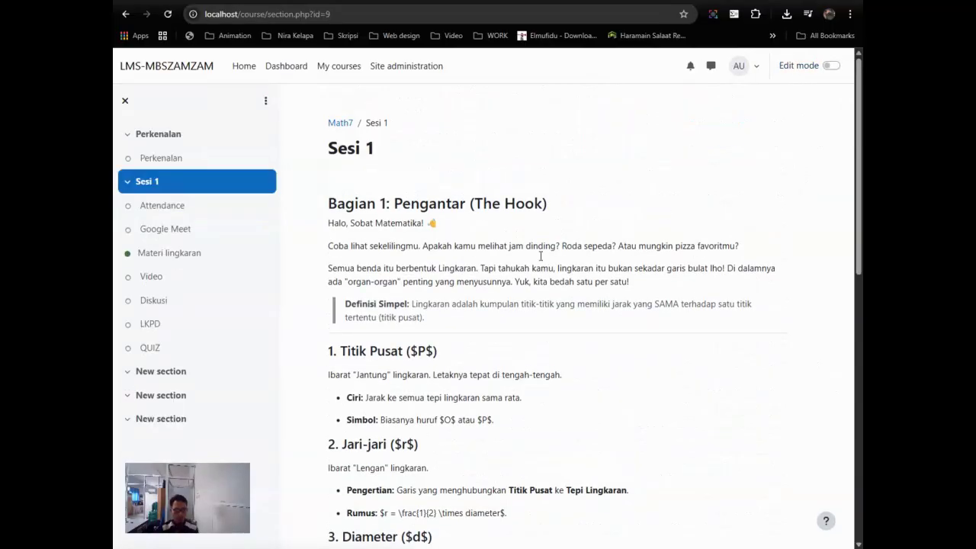
{"action": "left_click", "coordinate": [155, 208]}
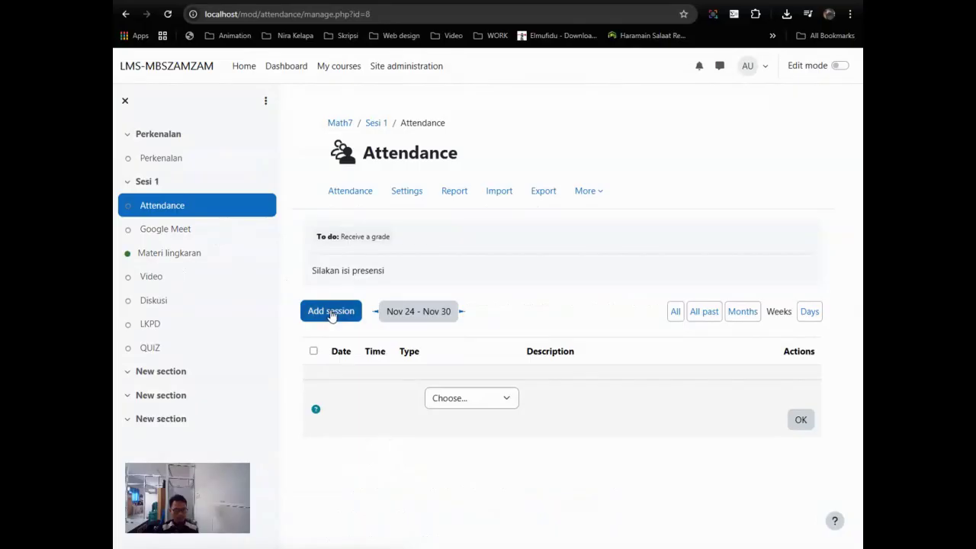
{"action": "left_click", "coordinate": [507, 398]}
{"action": "left_click", "coordinate": [568, 402]}
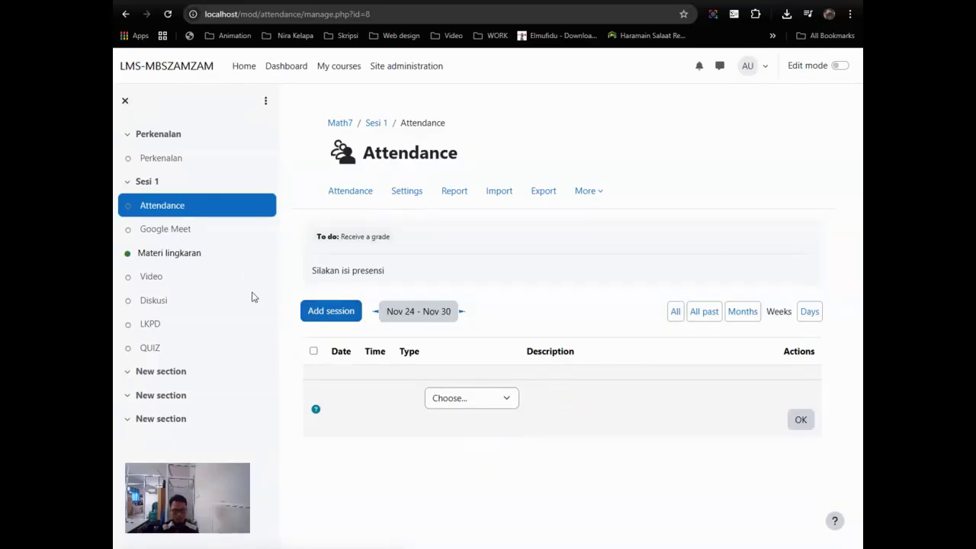
{"action": "left_click", "coordinate": [168, 274]}
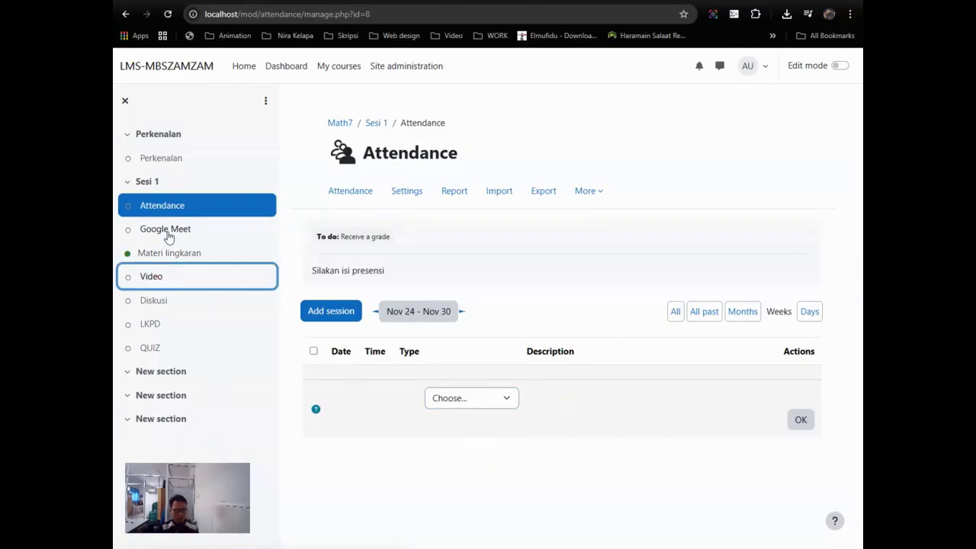
Step: View the Google Meet and Materi lingkaran pages, then return to Google Meet
{"action": "left_click", "coordinate": [167, 232]}
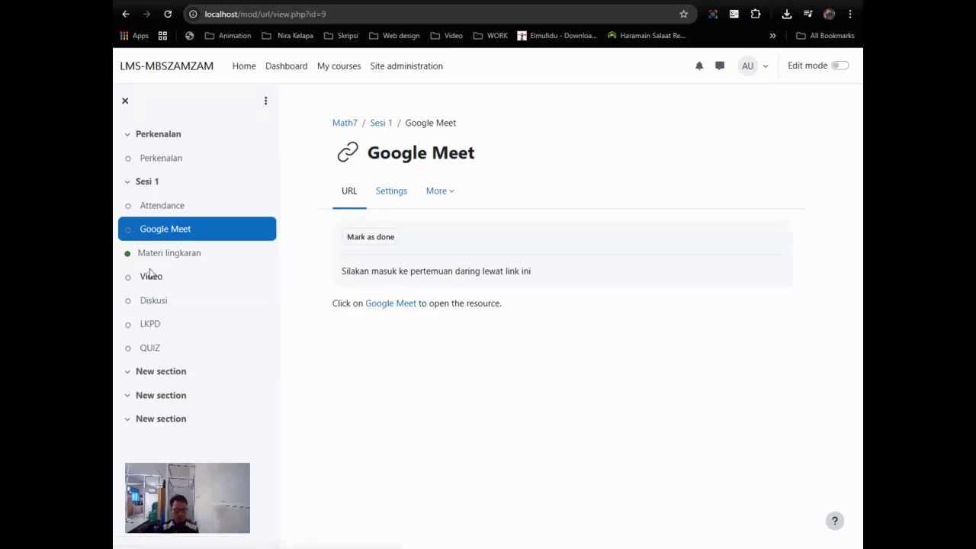
{"action": "left_click", "coordinate": [171, 261]}
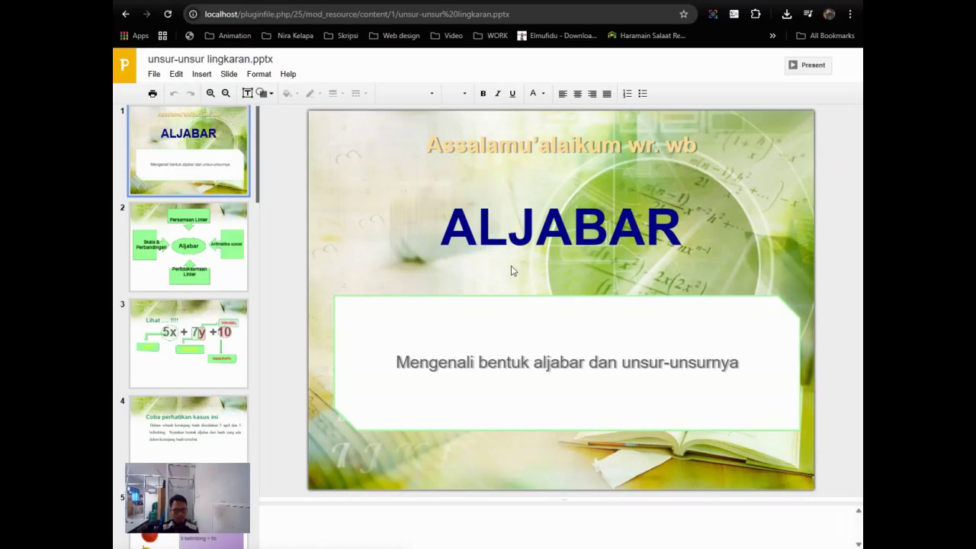
{"action": "left_click", "coordinate": [123, 15]}
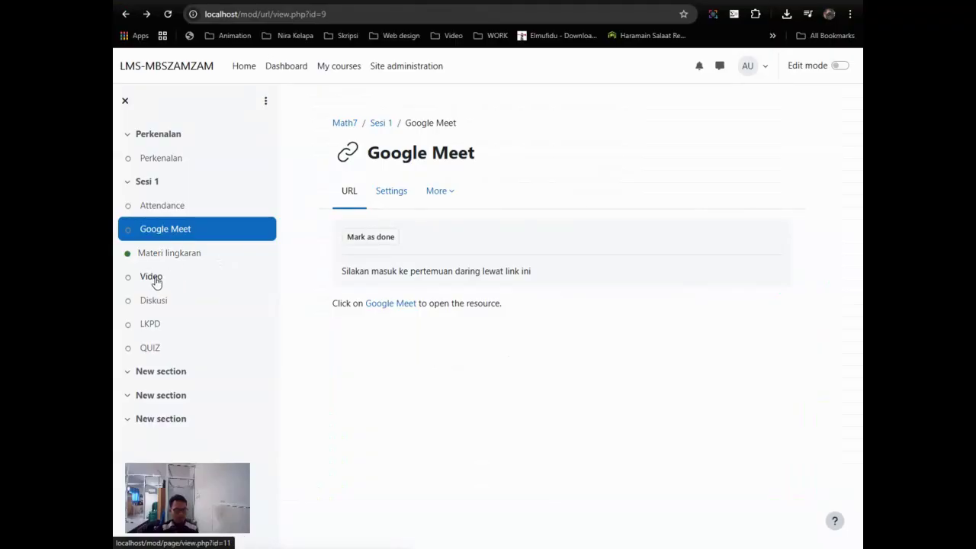
Step: Review the Video, Diskusi, LKPD and QUIZ pages in turn
{"action": "left_click", "coordinate": [152, 278]}
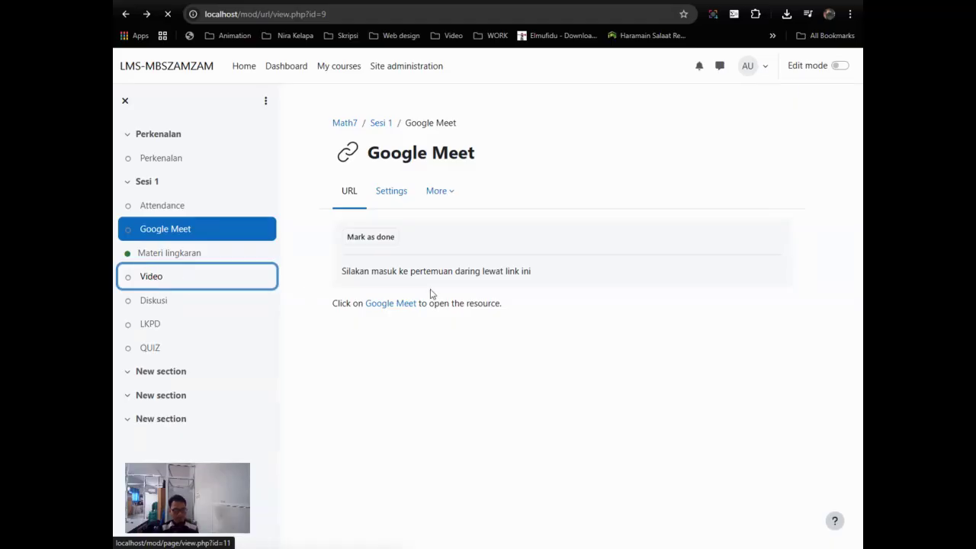
{"action": "scroll", "coordinate": [533, 295], "scroll_direction": "down", "scroll_amount": 1}
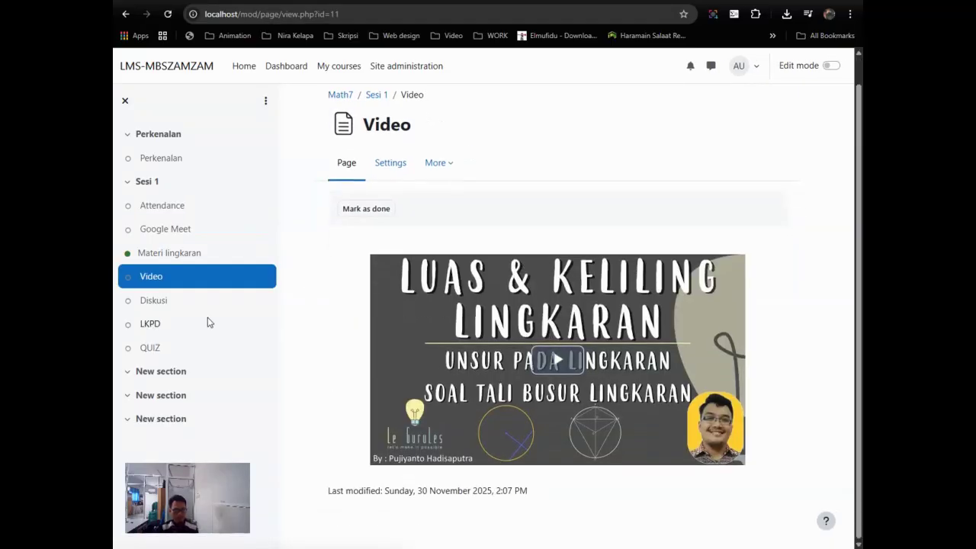
{"action": "left_click", "coordinate": [161, 305]}
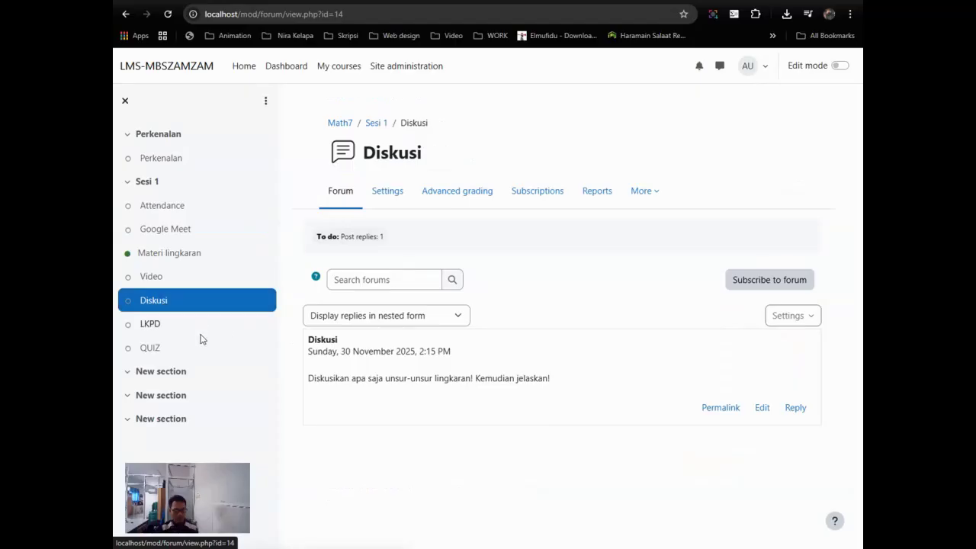
{"action": "left_click", "coordinate": [150, 324]}
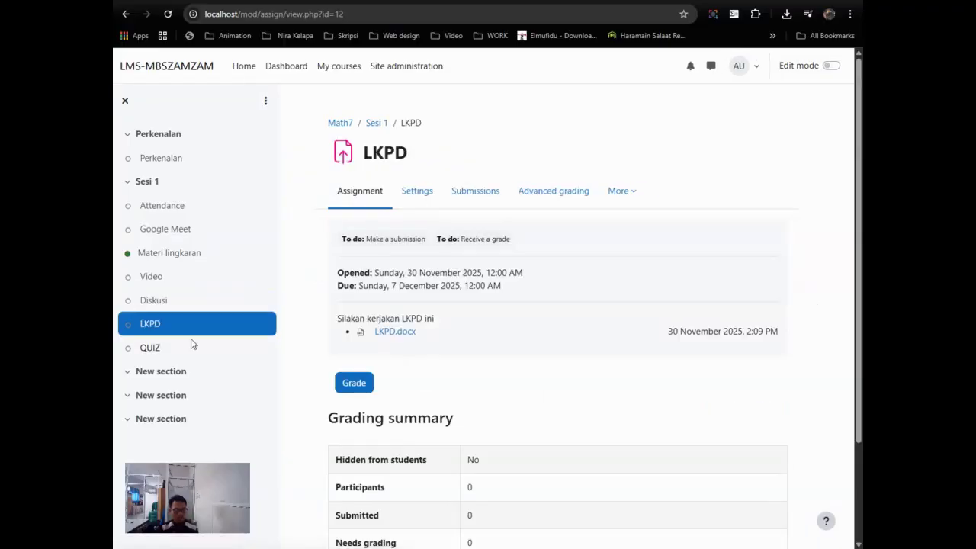
{"action": "scroll", "coordinate": [191, 344], "scroll_direction": "down", "scroll_amount": 2}
{"action": "left_click", "coordinate": [152, 347]}
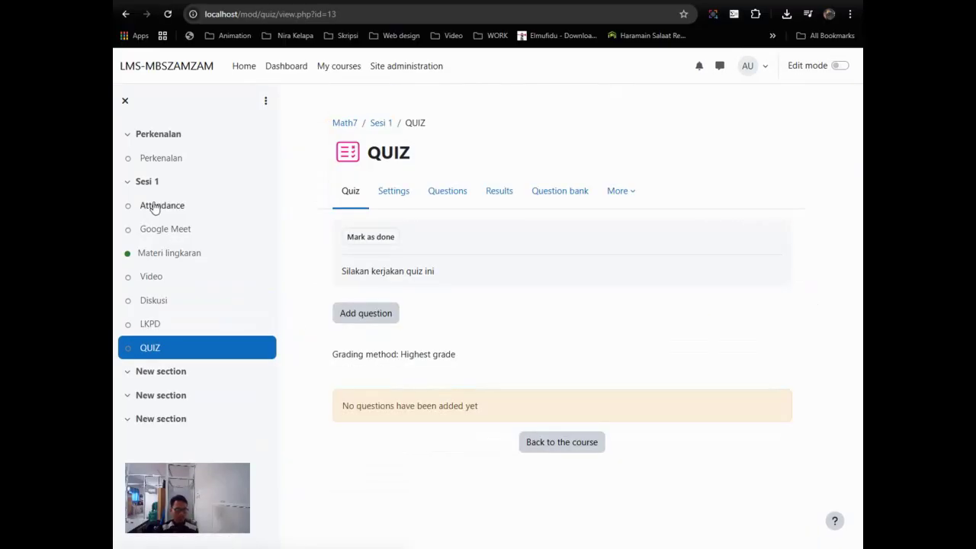
Step: Return to Sesi 1 and collapse the Sesi 1 and Perkenalan outlines in the course index
{"action": "left_click", "coordinate": [141, 184]}
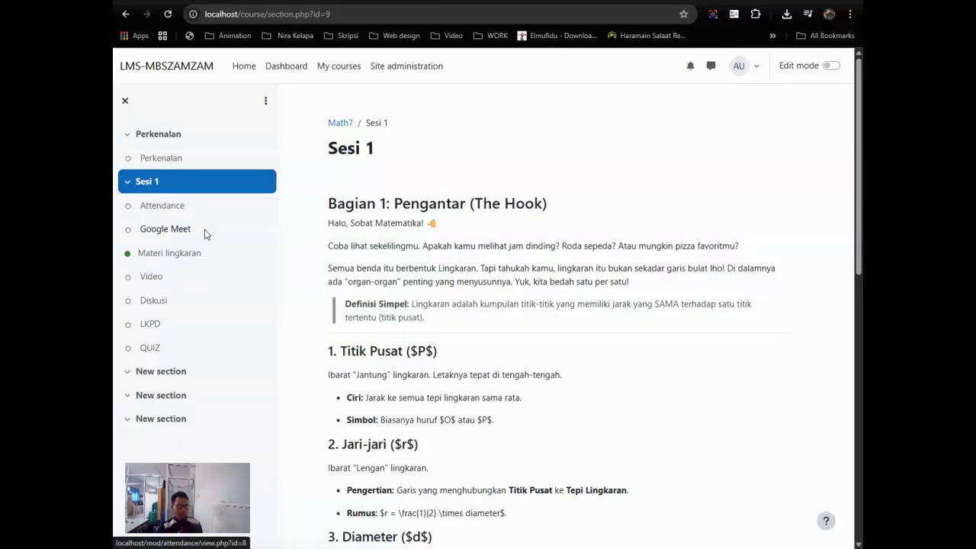
{"action": "left_click", "coordinate": [128, 184]}
{"action": "left_click", "coordinate": [128, 185]}
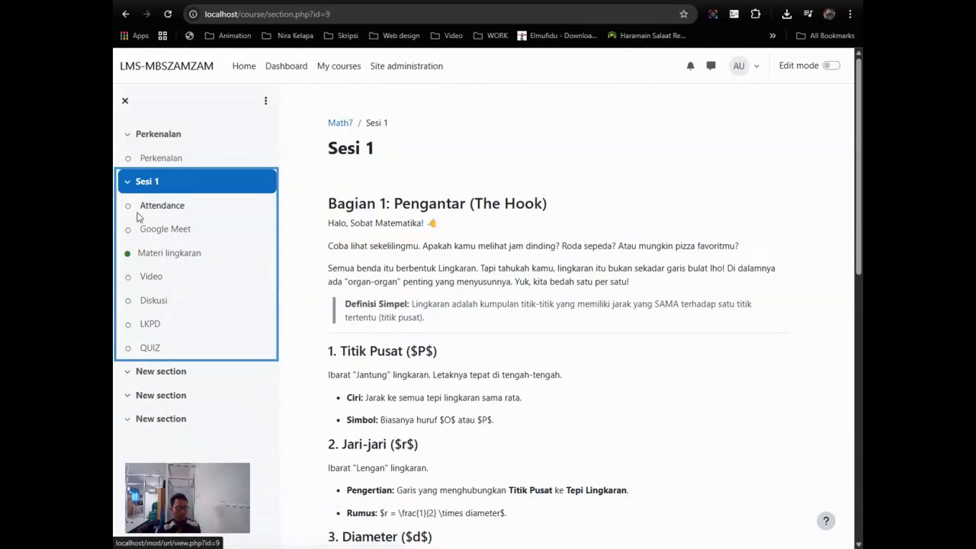
{"action": "left_click", "coordinate": [128, 183]}
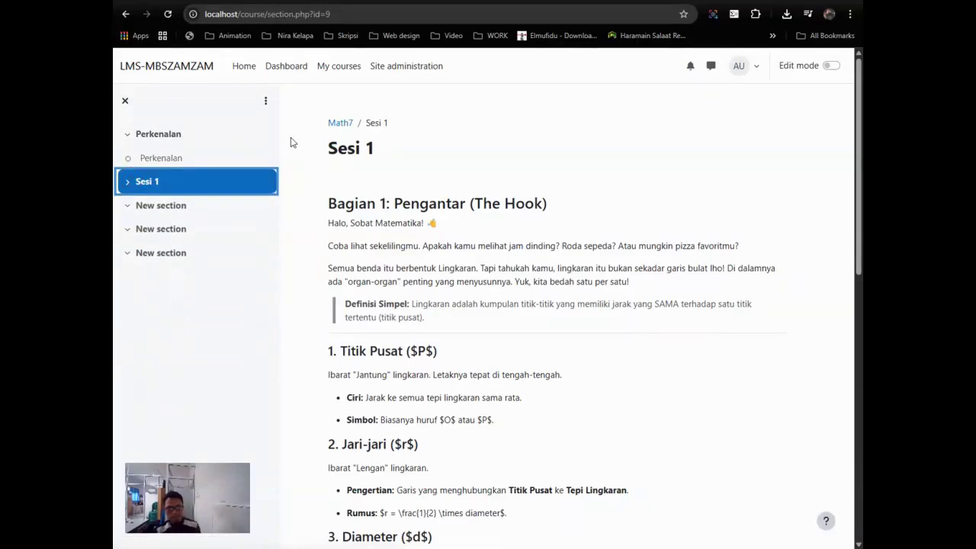
{"action": "scroll", "coordinate": [450, 213], "scroll_direction": "down", "scroll_amount": 8}
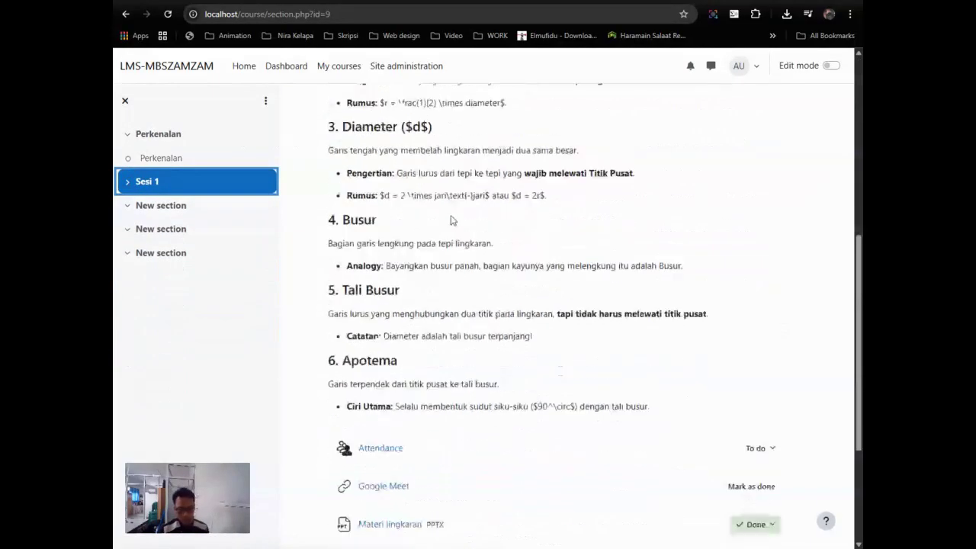
{"action": "scroll", "coordinate": [451, 218], "scroll_direction": "up", "scroll_amount": 8}
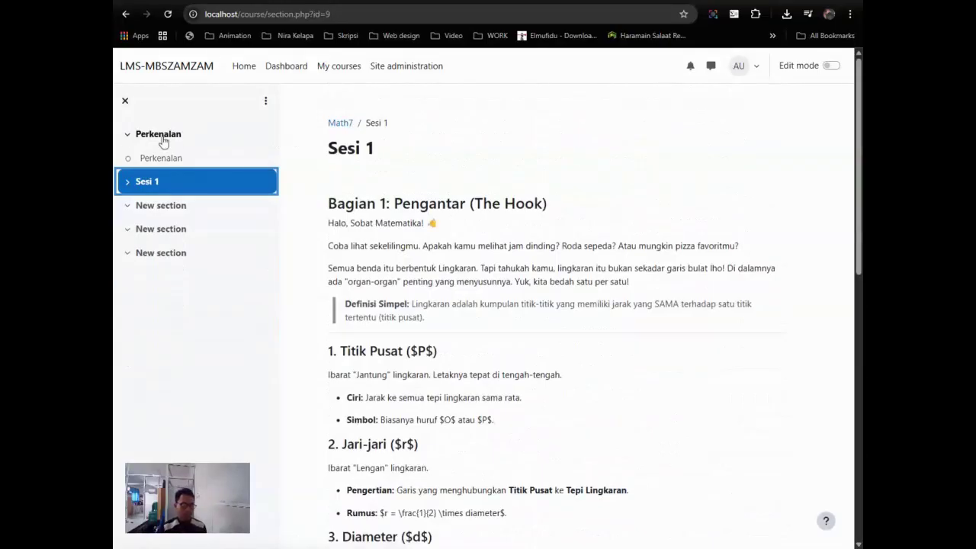
{"action": "left_click", "coordinate": [129, 137]}
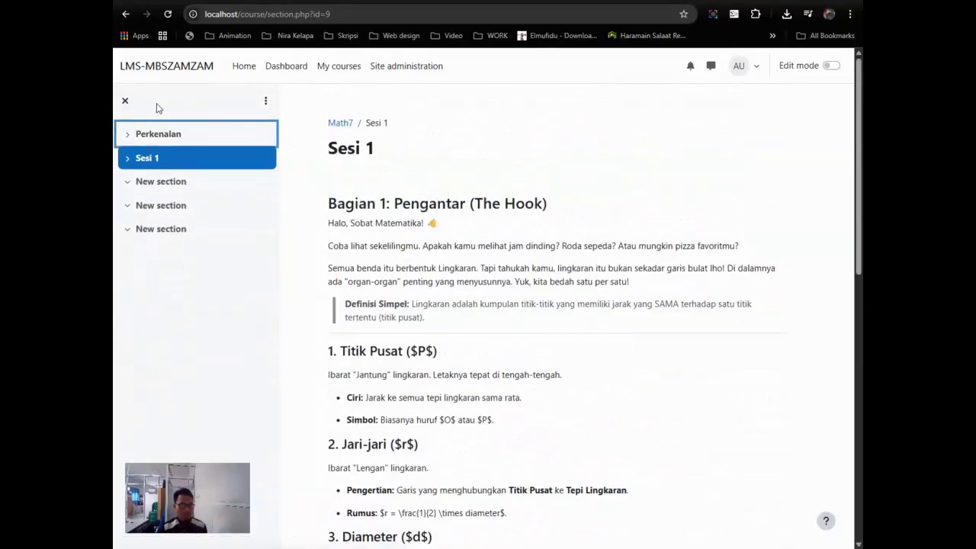